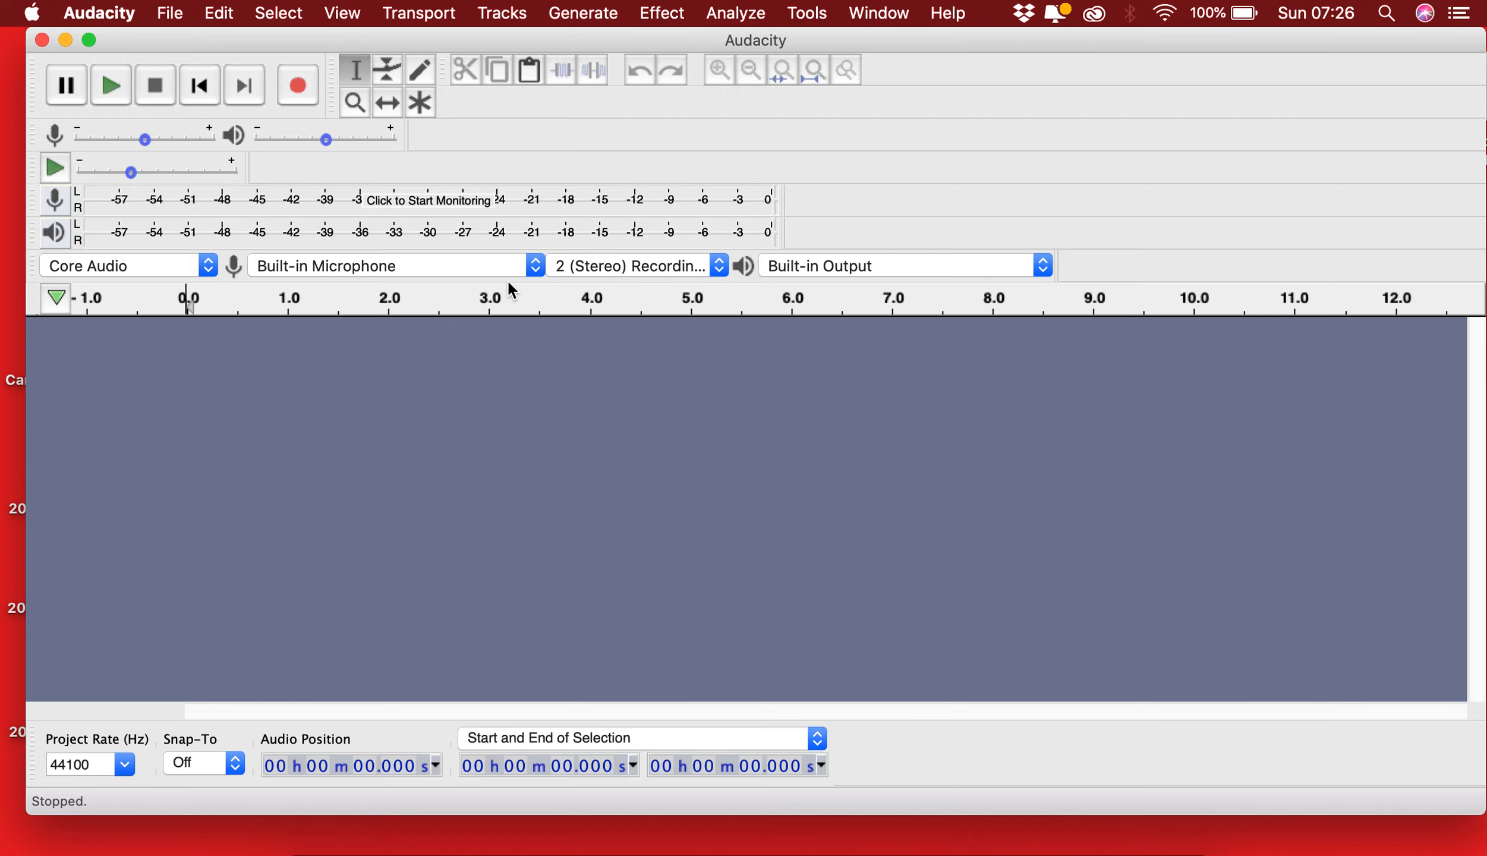
# Step: Raise the recording volume while monitoring the microphone input level, and stop the monitoring
pyautogui.click(52, 205)
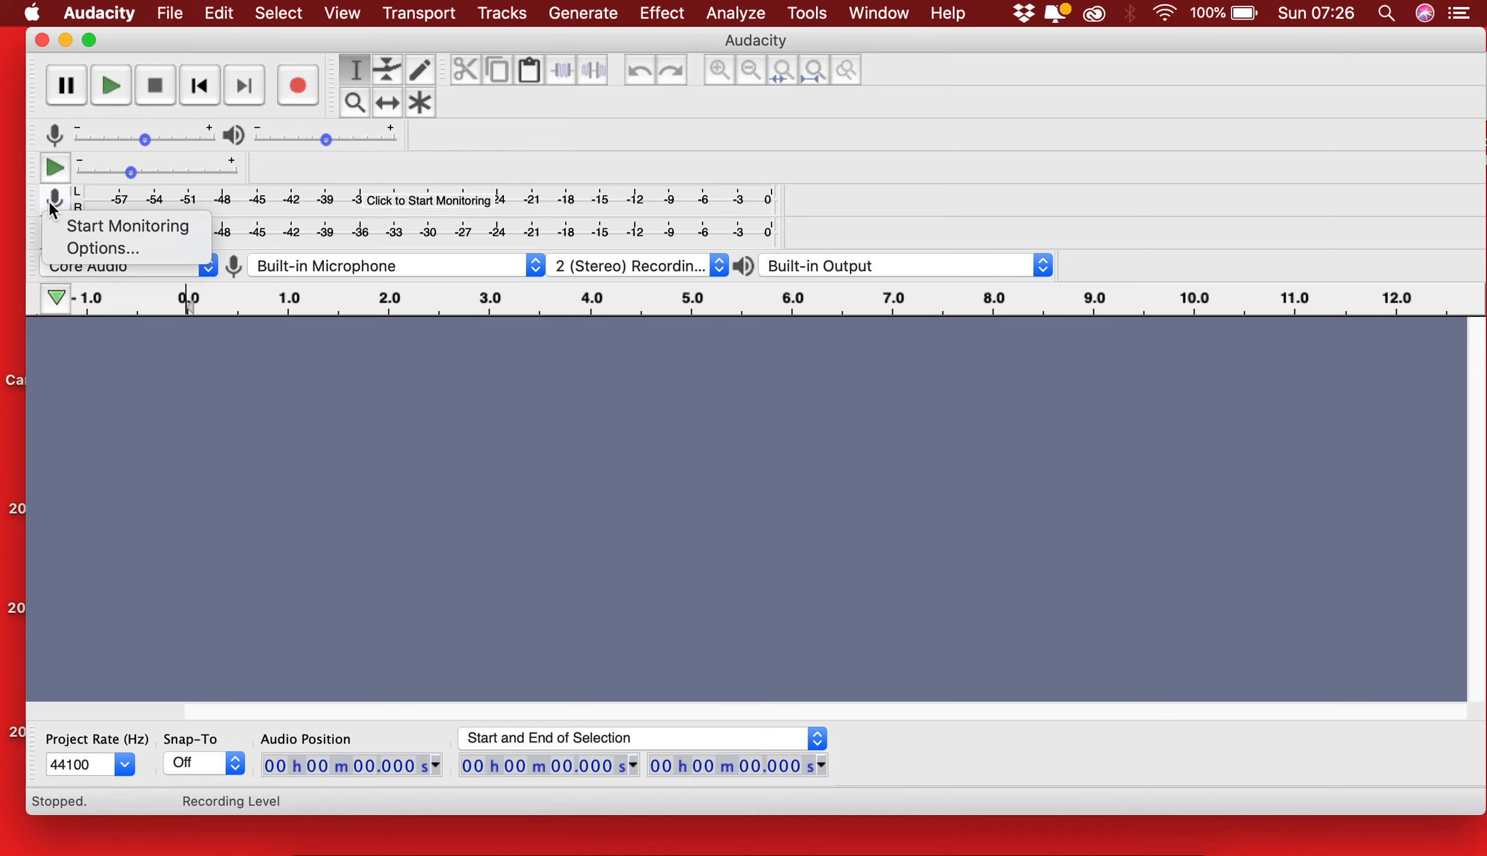
pyautogui.click(82, 228)
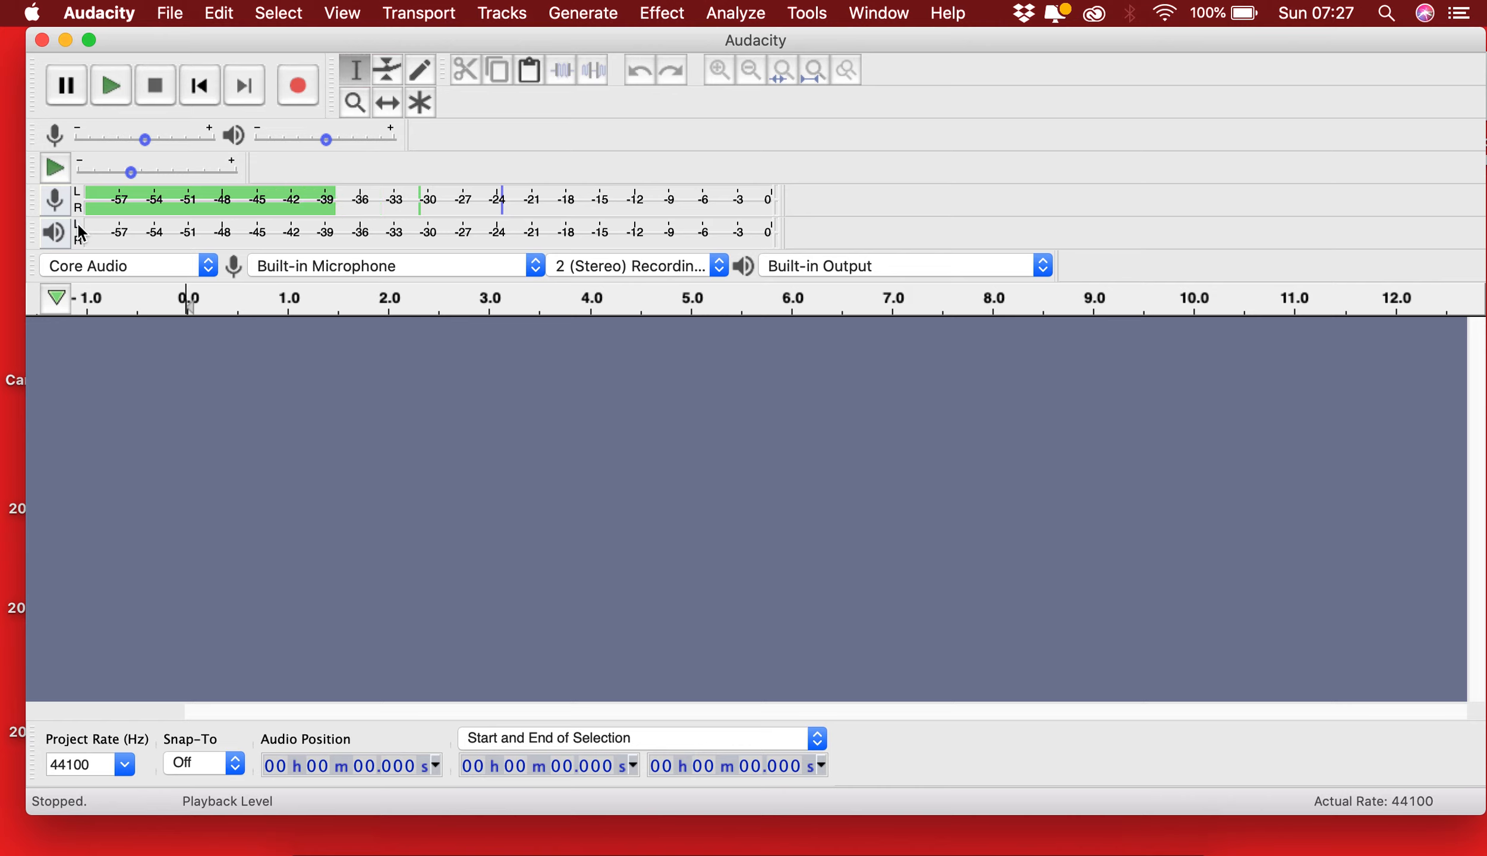
pyautogui.moveTo(153, 142); pyautogui.dragTo(181, 140)
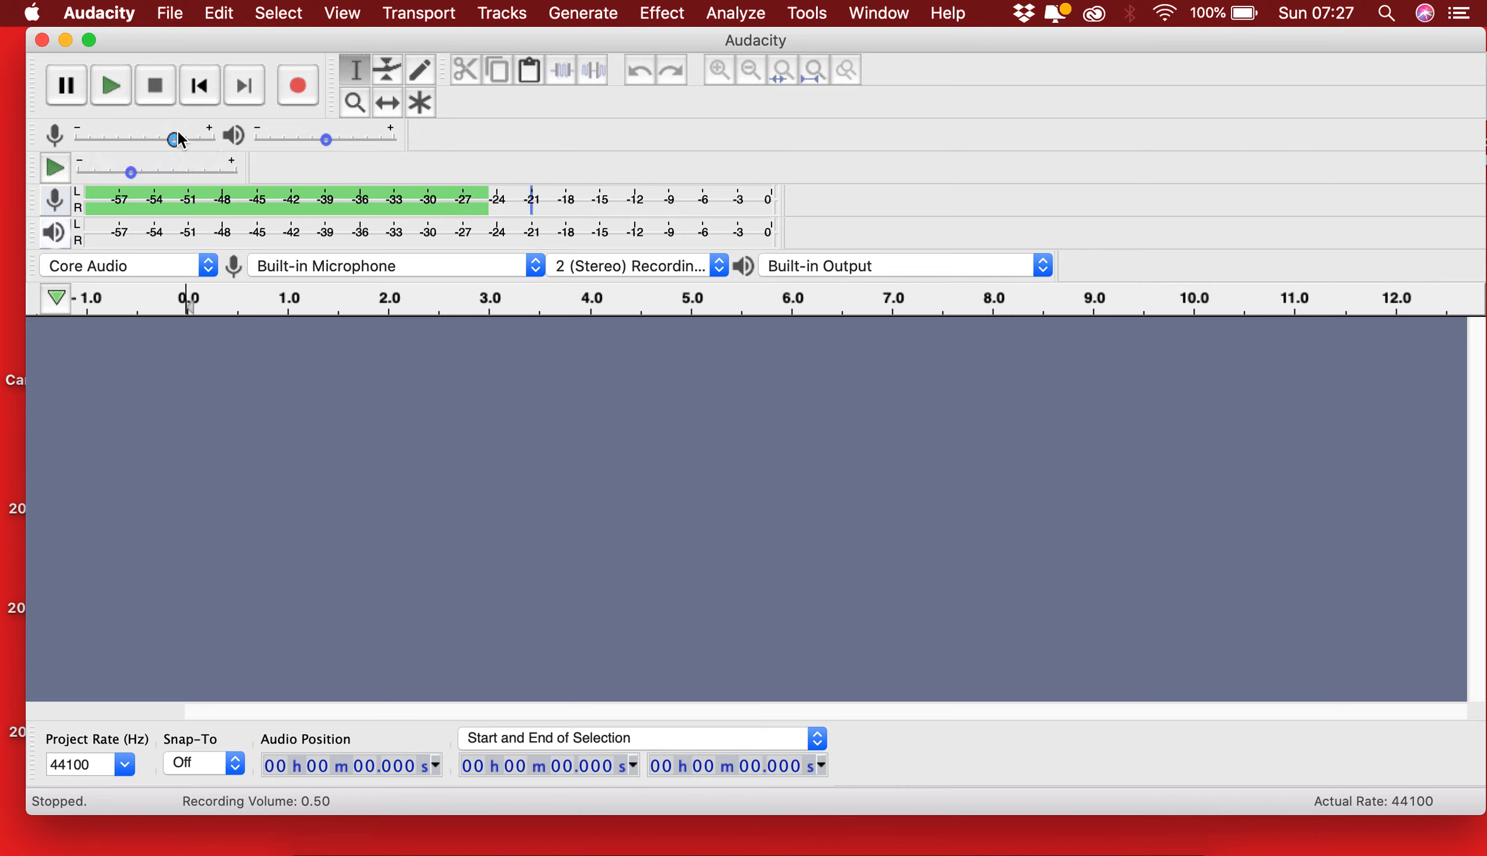
pyautogui.moveTo(180, 136); pyautogui.dragTo(187, 136)
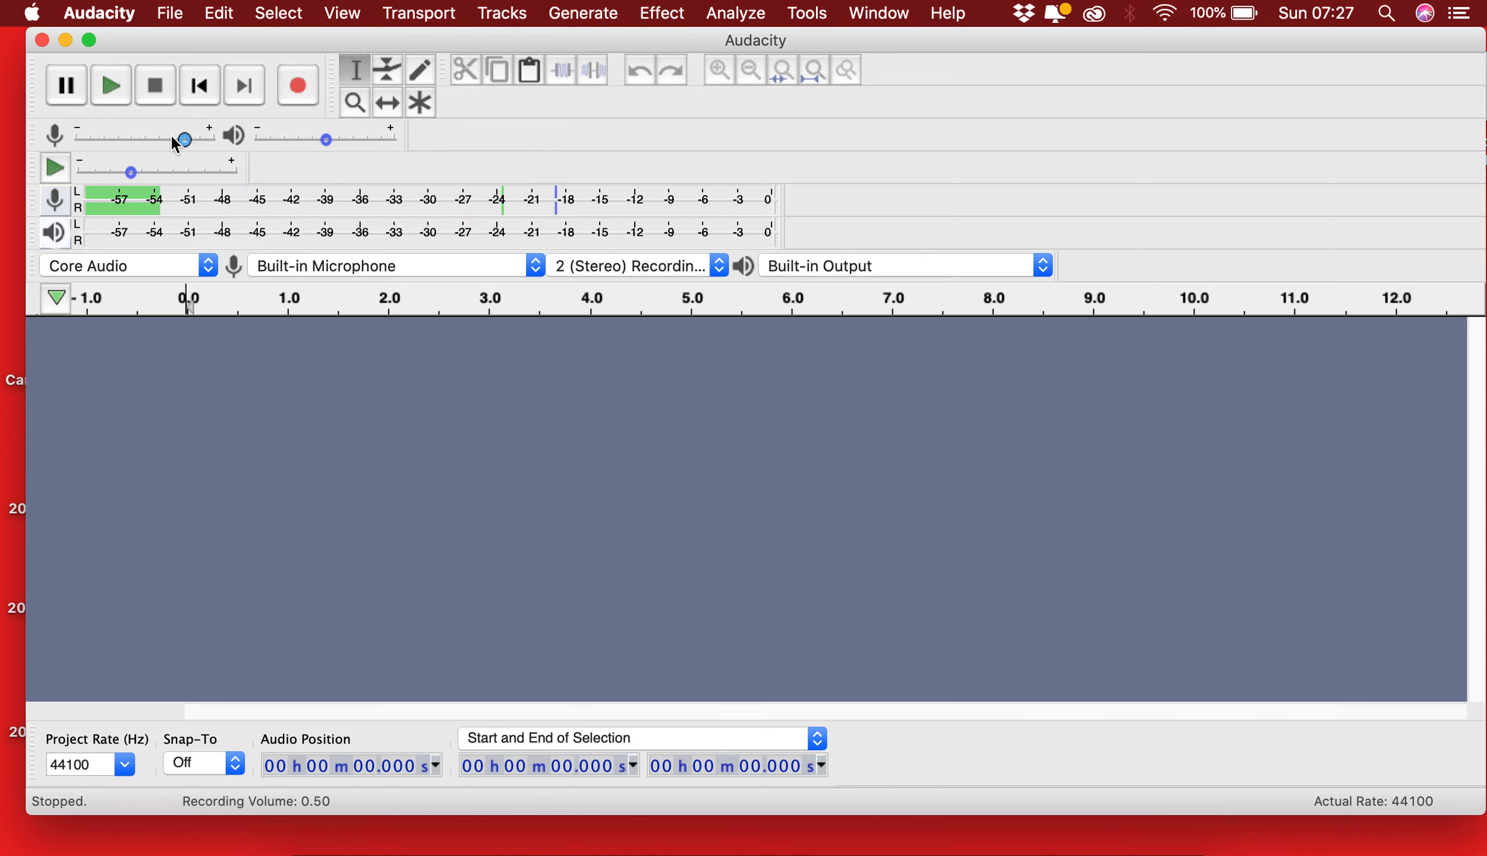
pyautogui.click(55, 198)
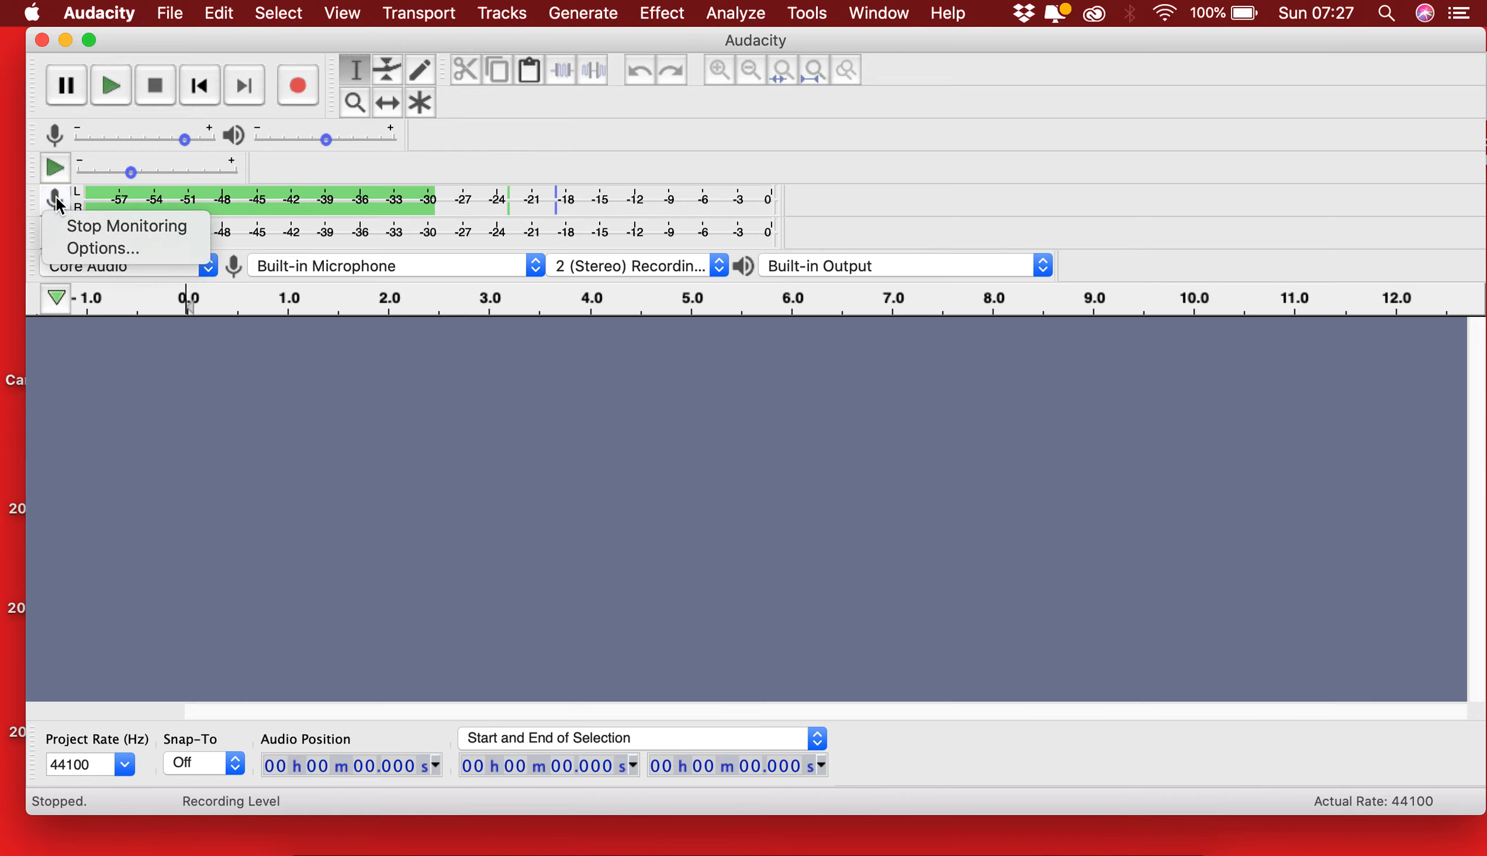
pyautogui.click(94, 226)
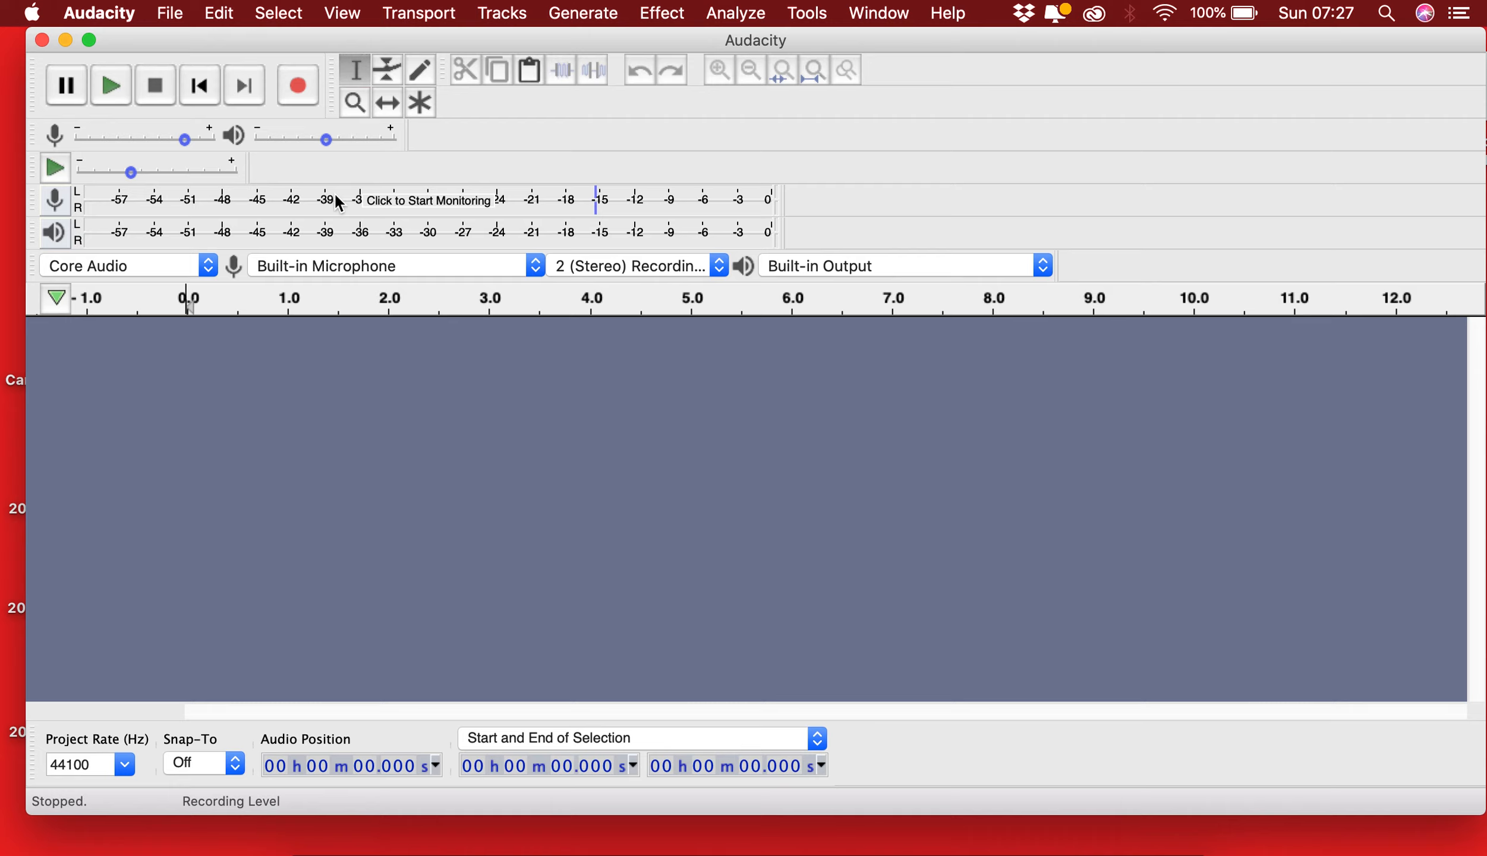
# Step: Record a spoken clip of about 12 seconds from the built-in microphone into a new stereo track
pyautogui.click(298, 88)
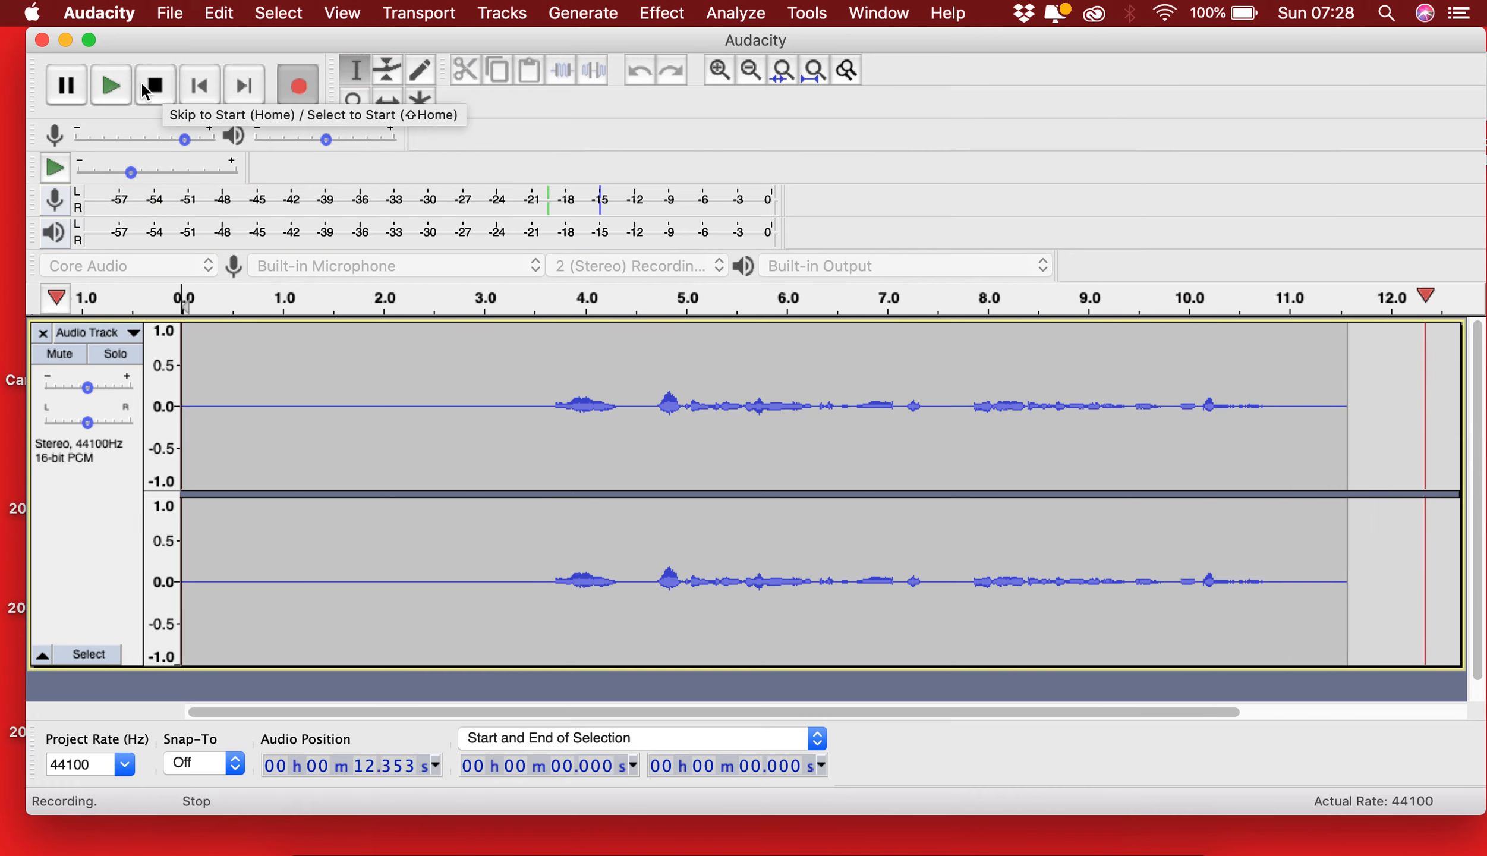
pyautogui.click(153, 87)
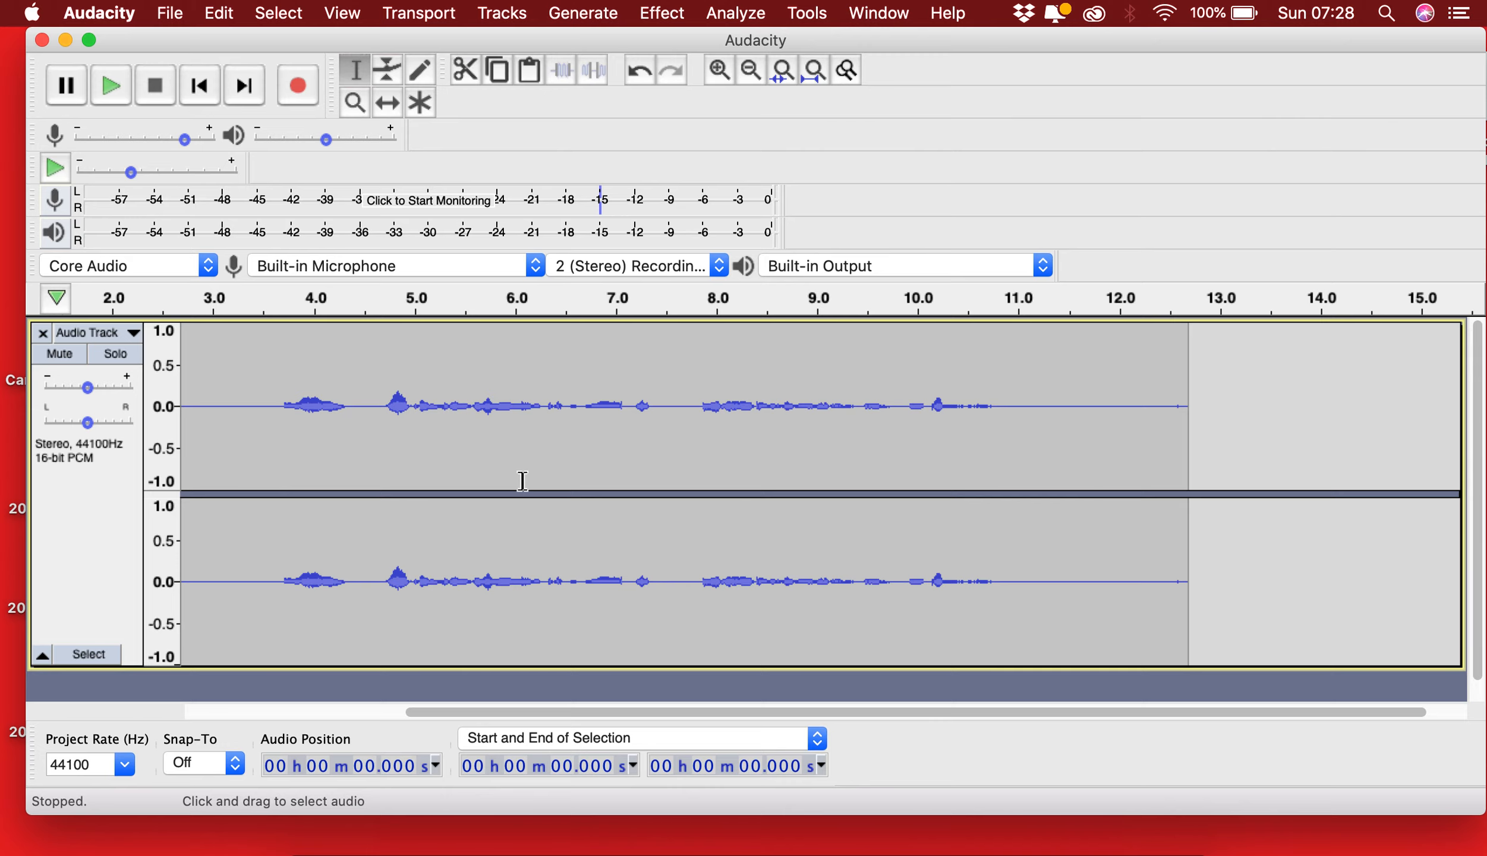
pyautogui.hscroll(-5, 405, 476)
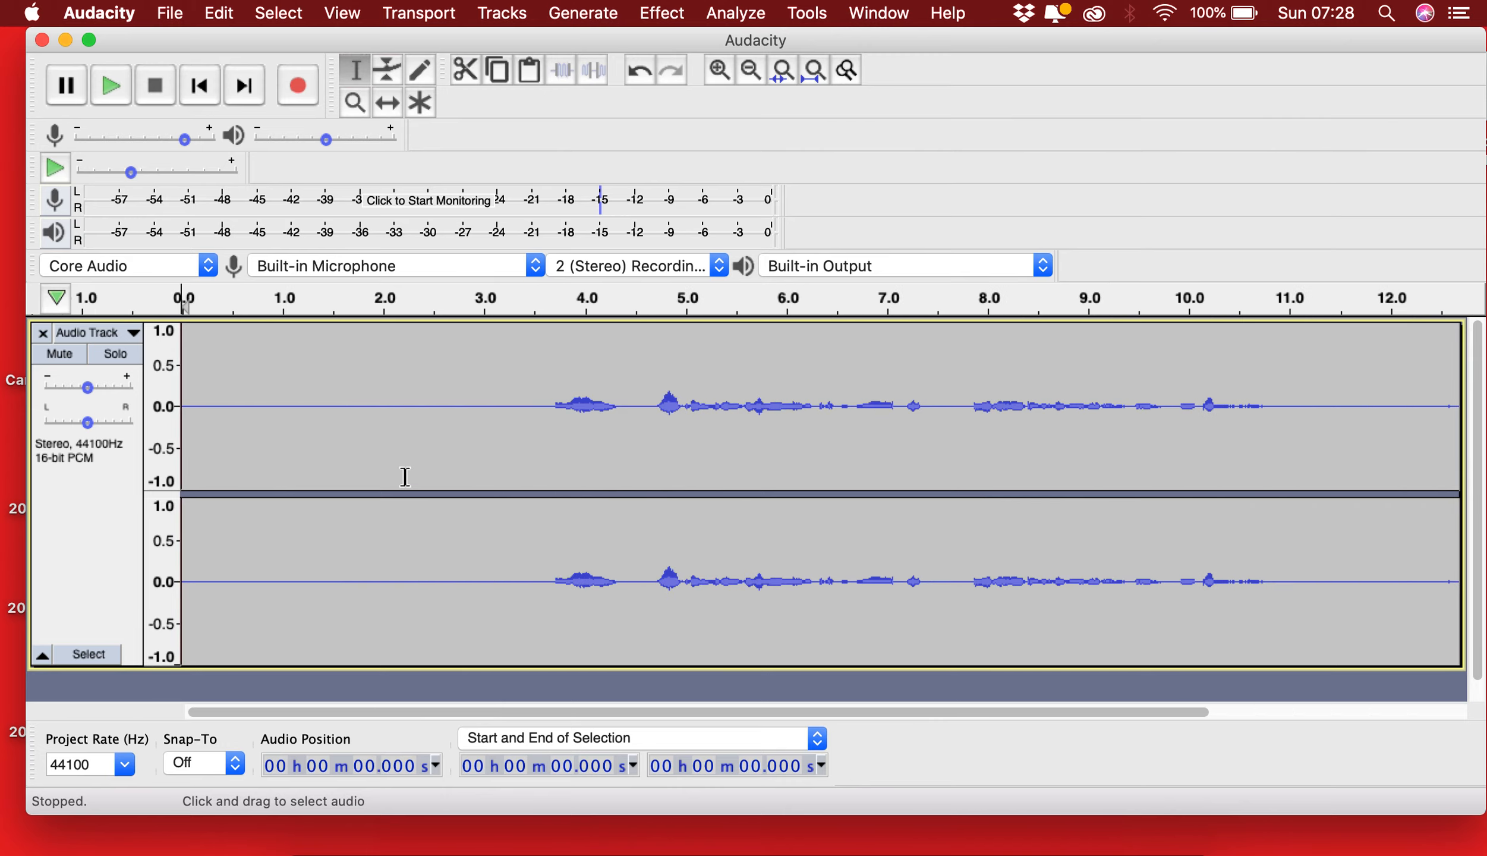
pyautogui.hscroll(6, 405, 477)
pyautogui.hscroll(-6, 405, 477)
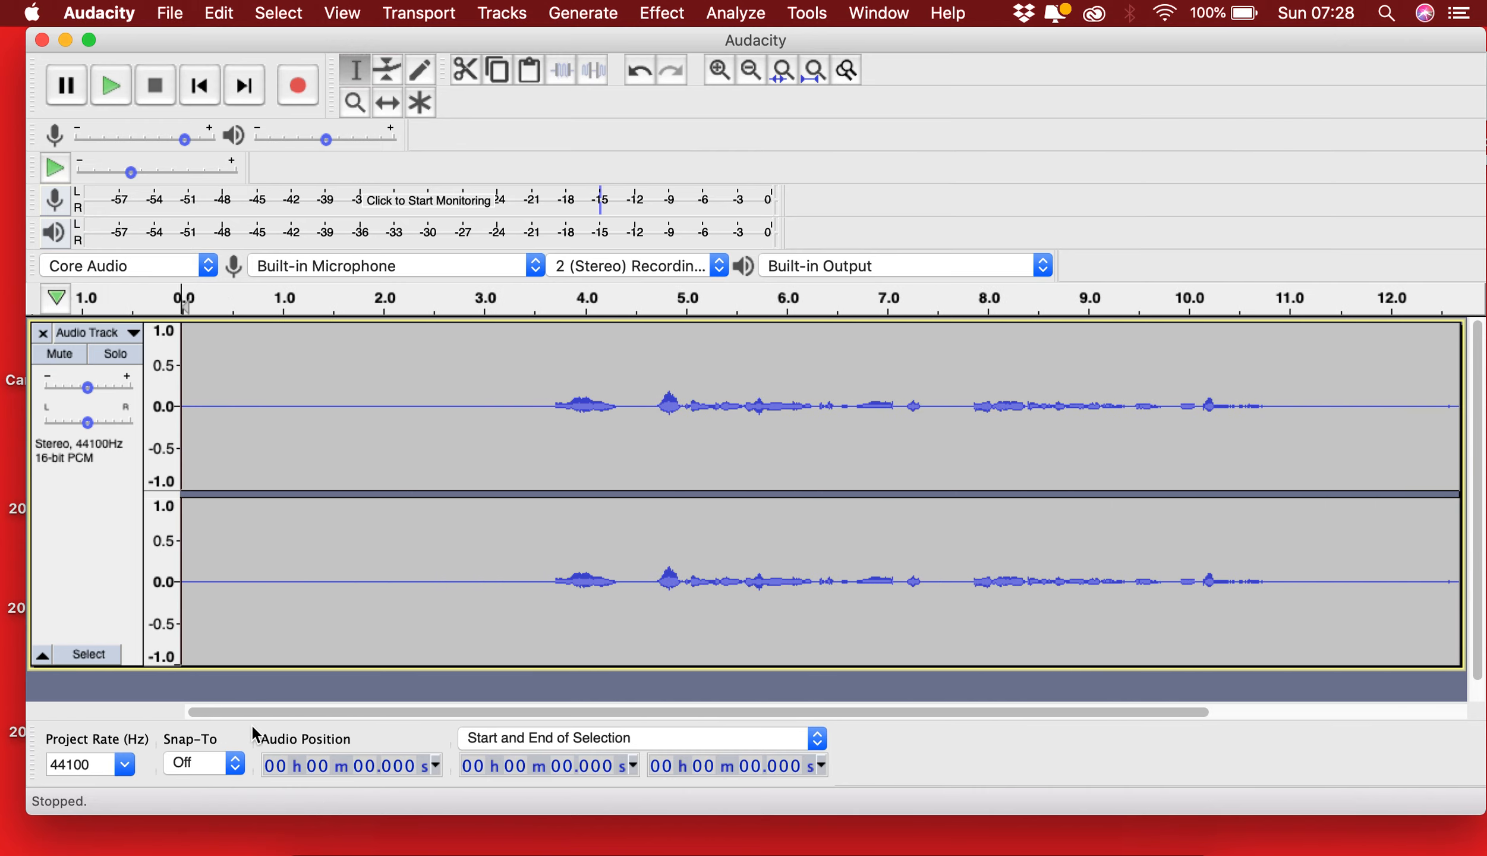
pyautogui.moveTo(252, 706); pyautogui.dragTo(284, 722)
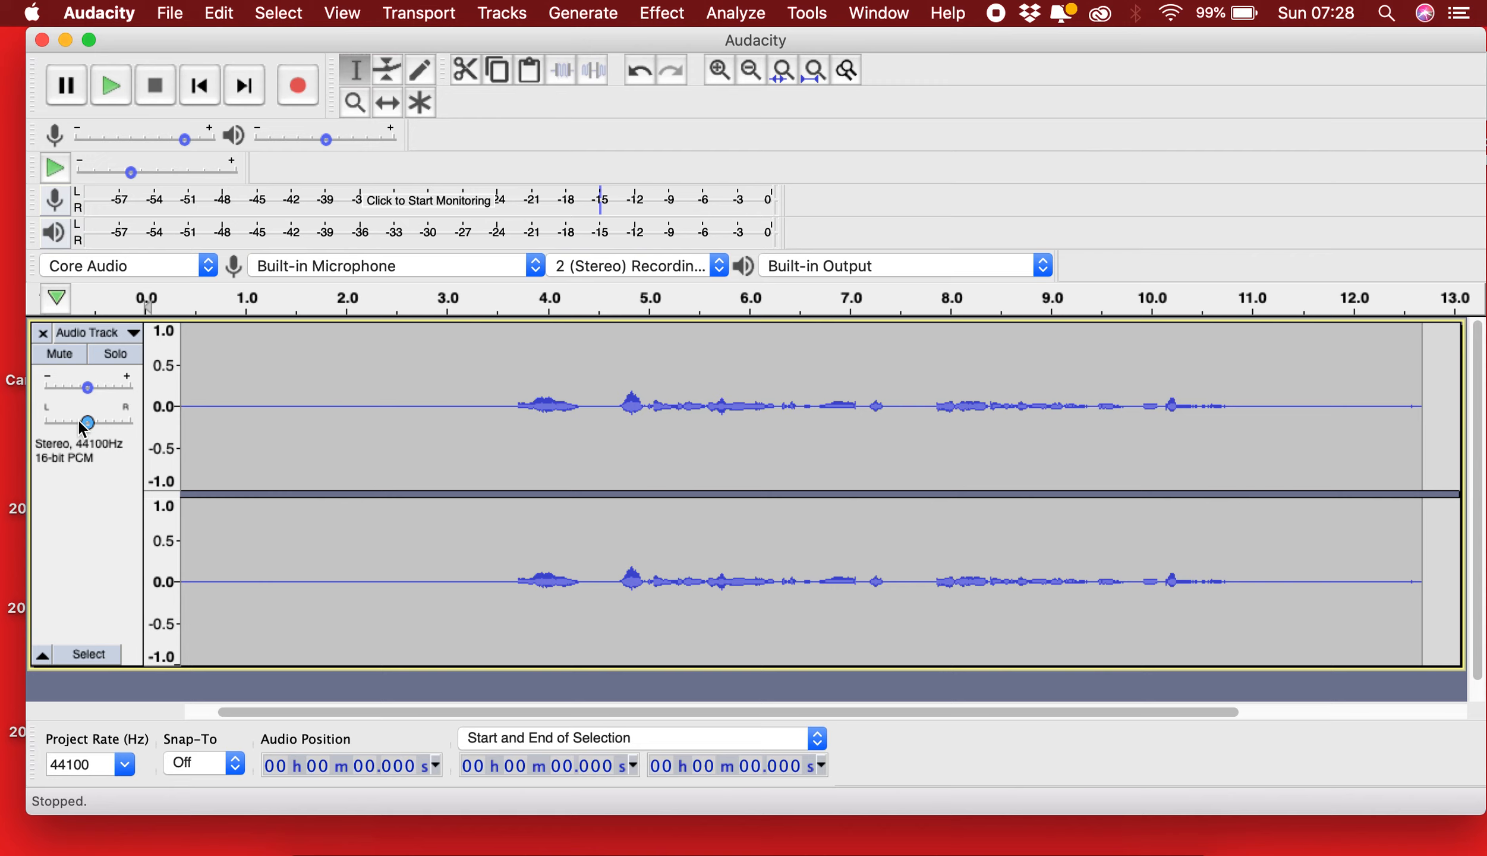
pyautogui.moveTo(84, 421)
pyautogui.mouseDown()
pyautogui.moveTo(118, 423)
pyautogui.moveTo(85, 423)
pyautogui.mouseUp()
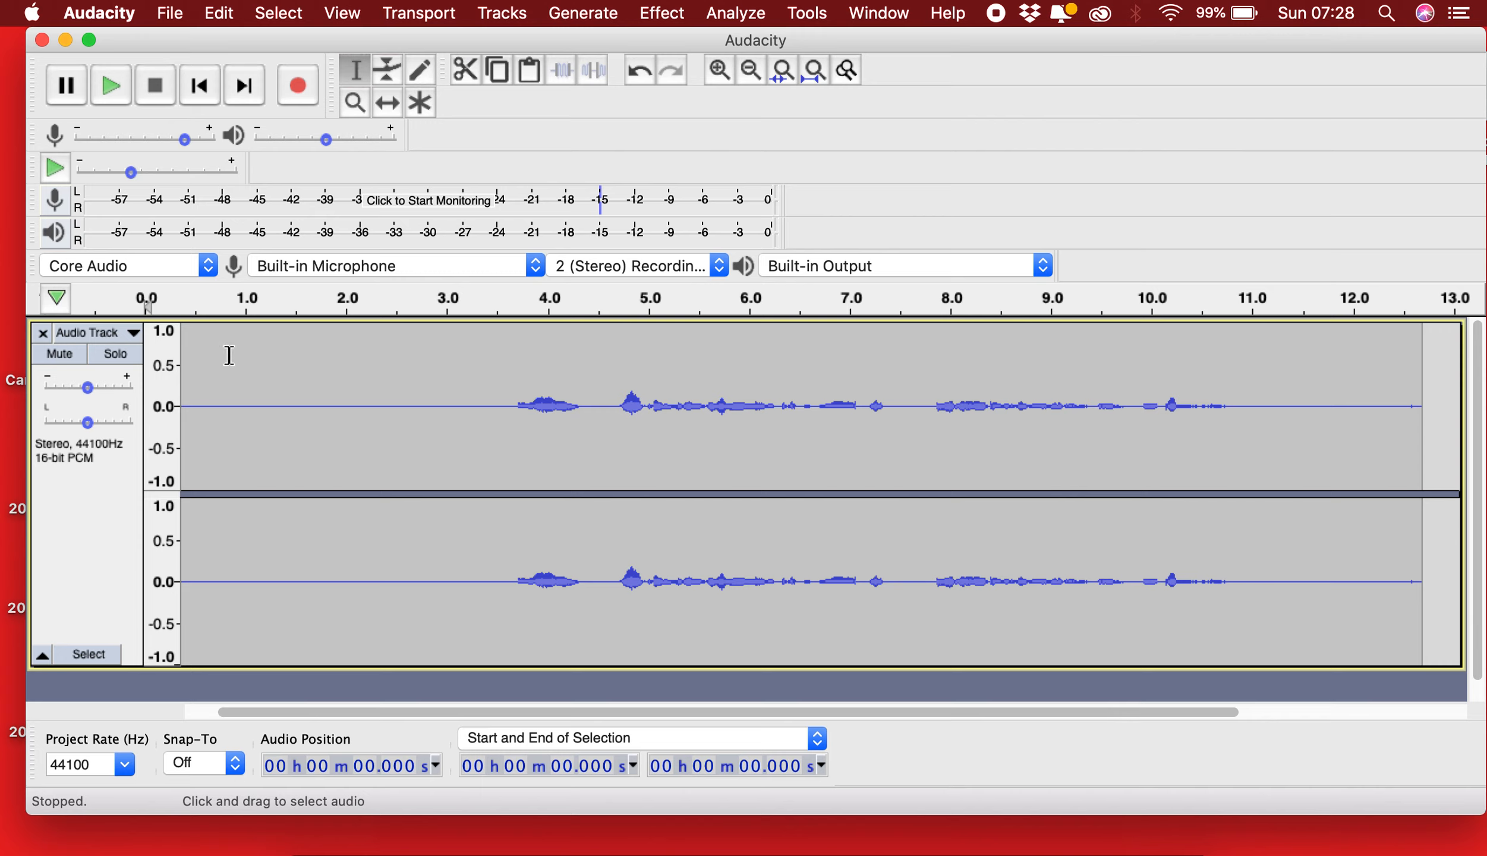
# Step: Play the recording from near its beginning and stop the playback once the speech has been heard
pyautogui.click(205, 348)
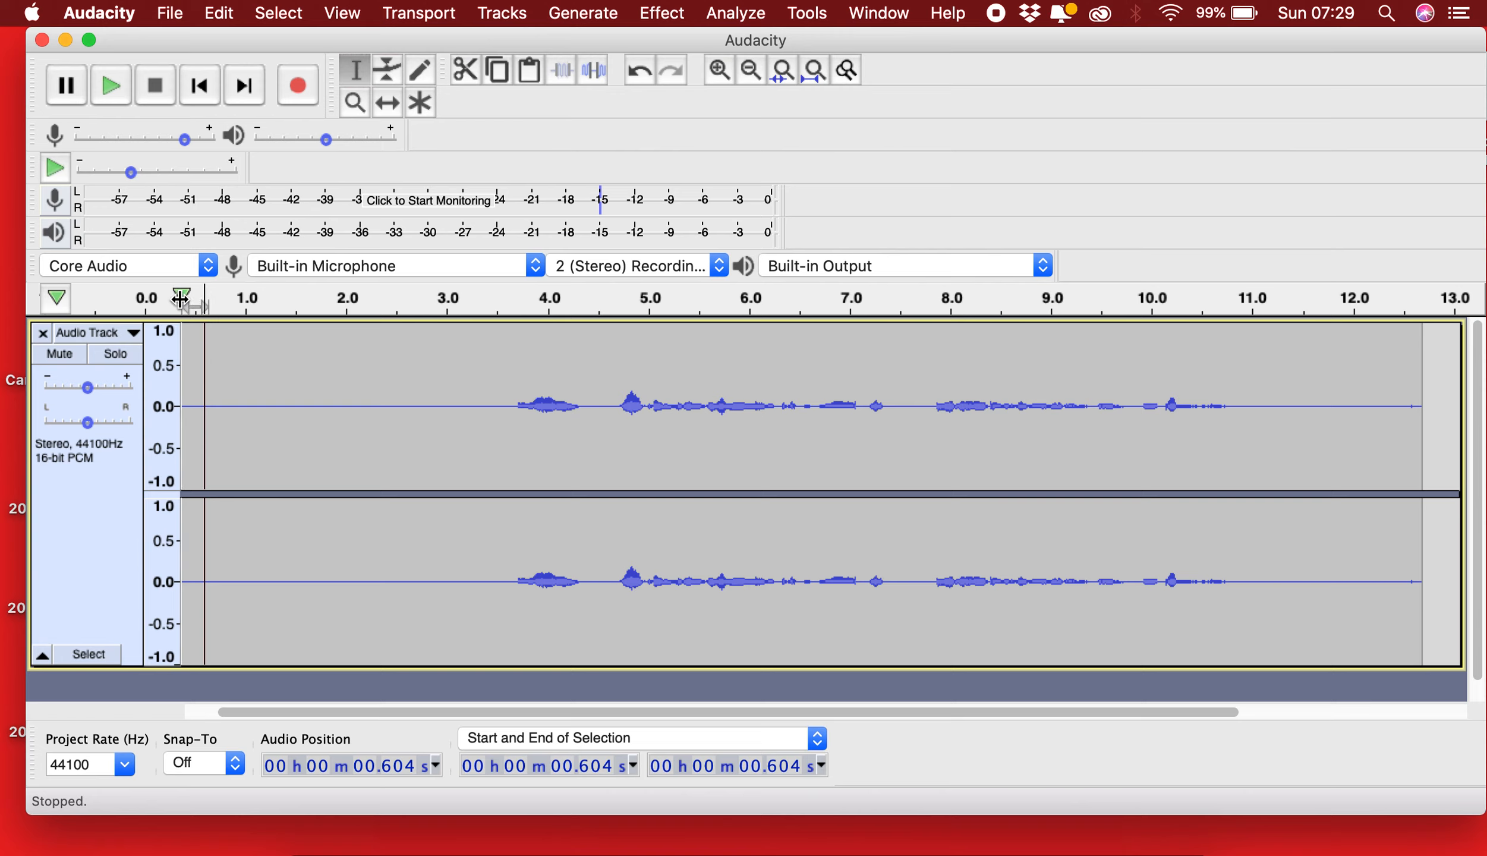
pyautogui.click(180, 299)
pyautogui.click(190, 302)
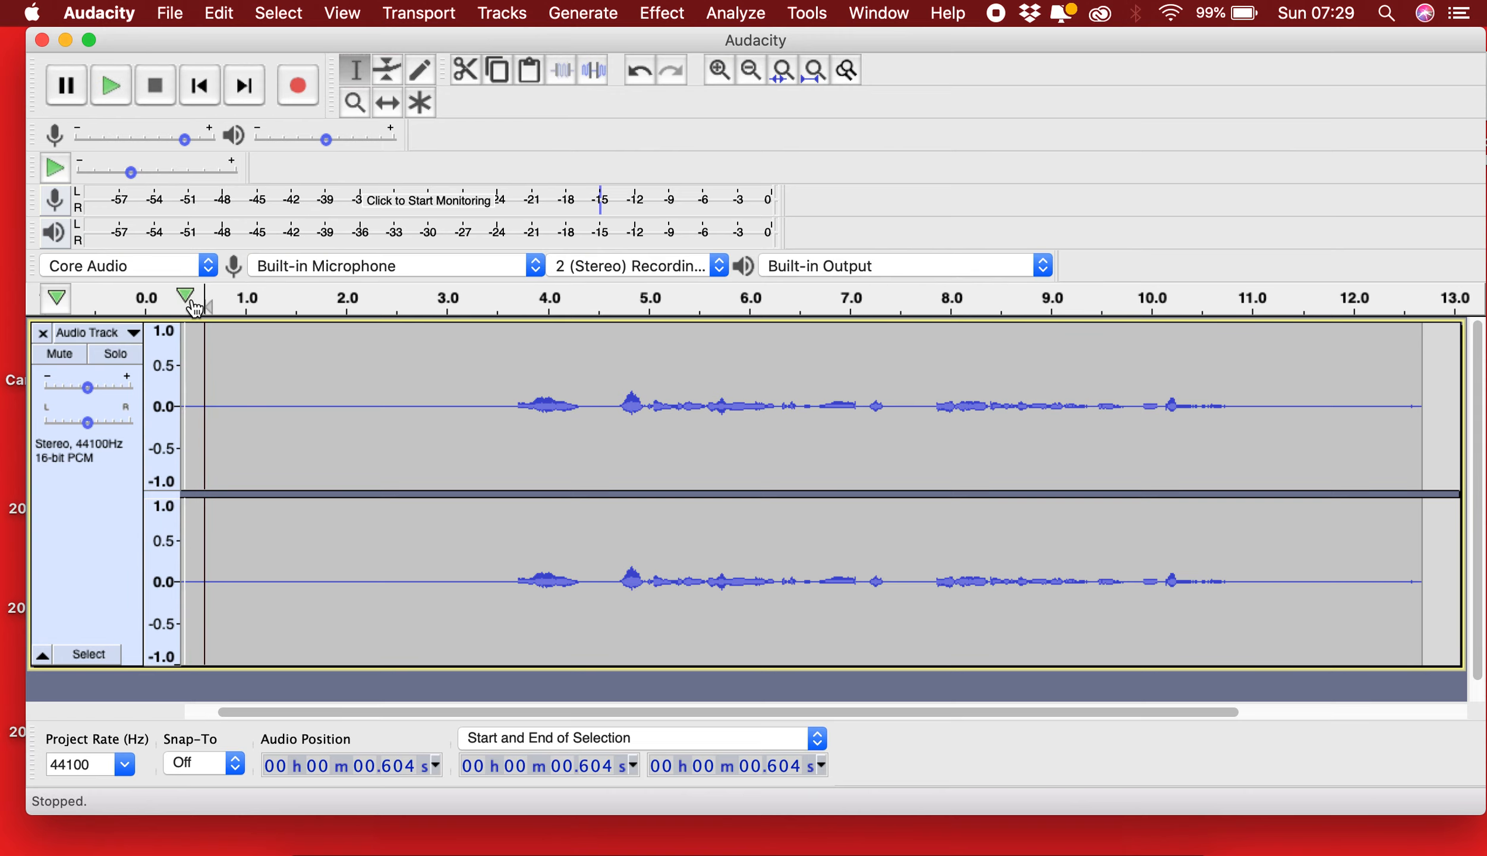
pyautogui.click(194, 305)
pyautogui.click(190, 296)
pyautogui.click(190, 295)
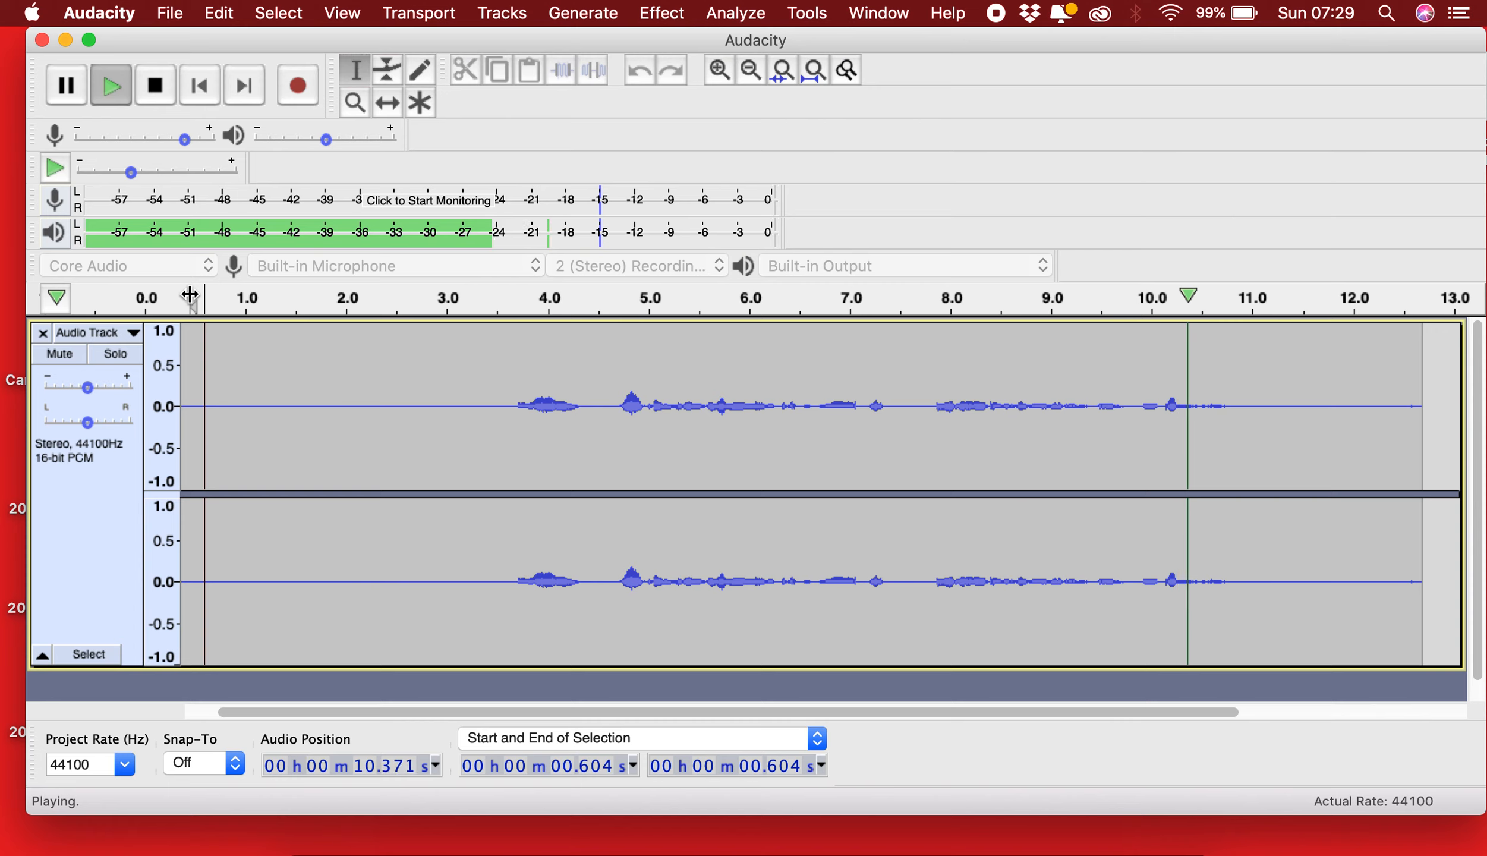
pyautogui.press('space')
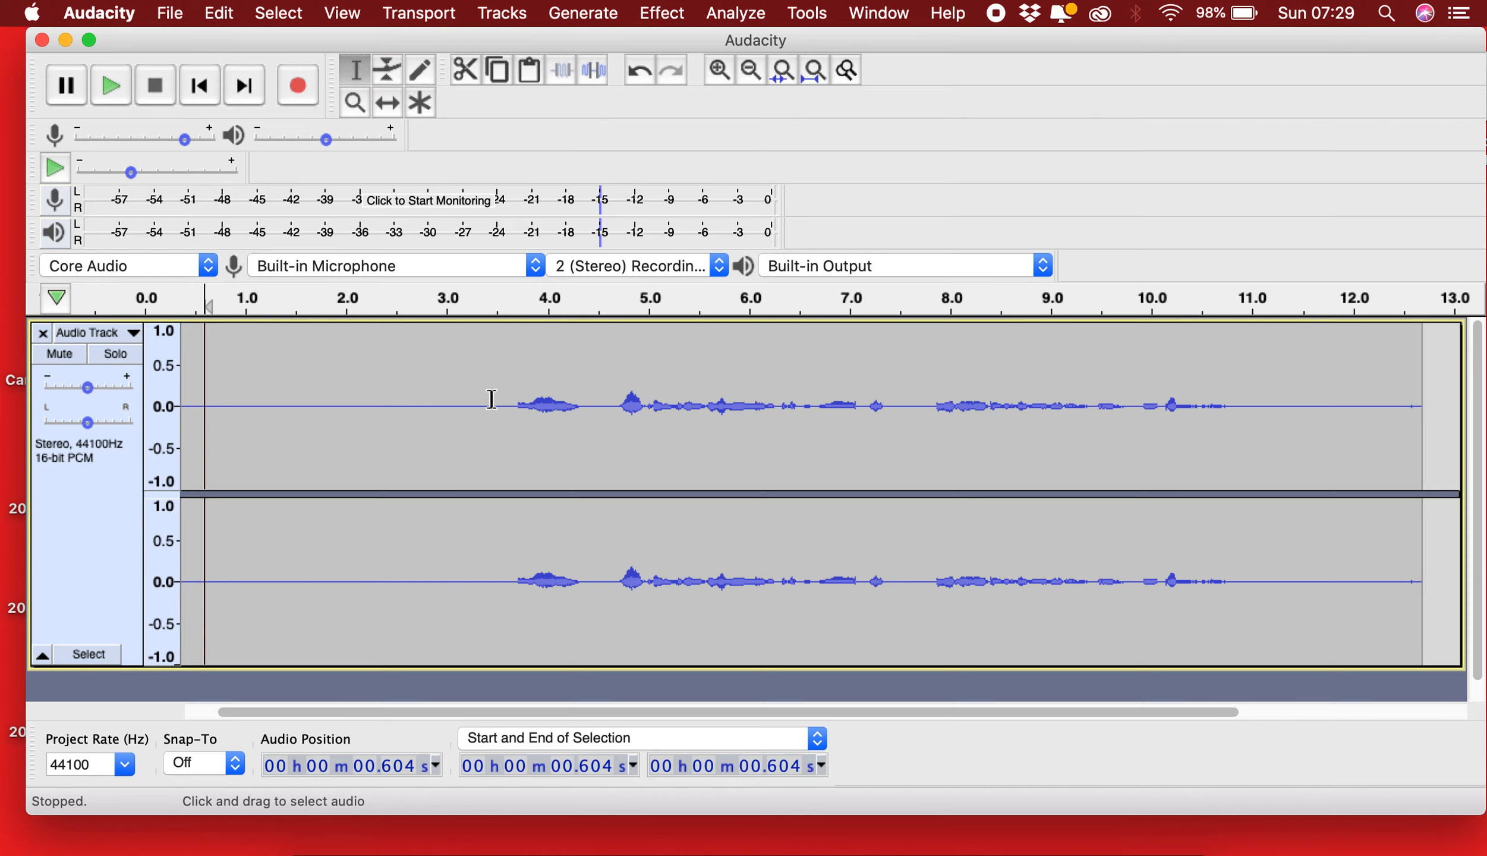
# Step: Delete the silence before the speech, about the first 3.5 seconds, and play back the trimmed track
pyautogui.moveTo(502, 404); pyautogui.dragTo(169, 417)
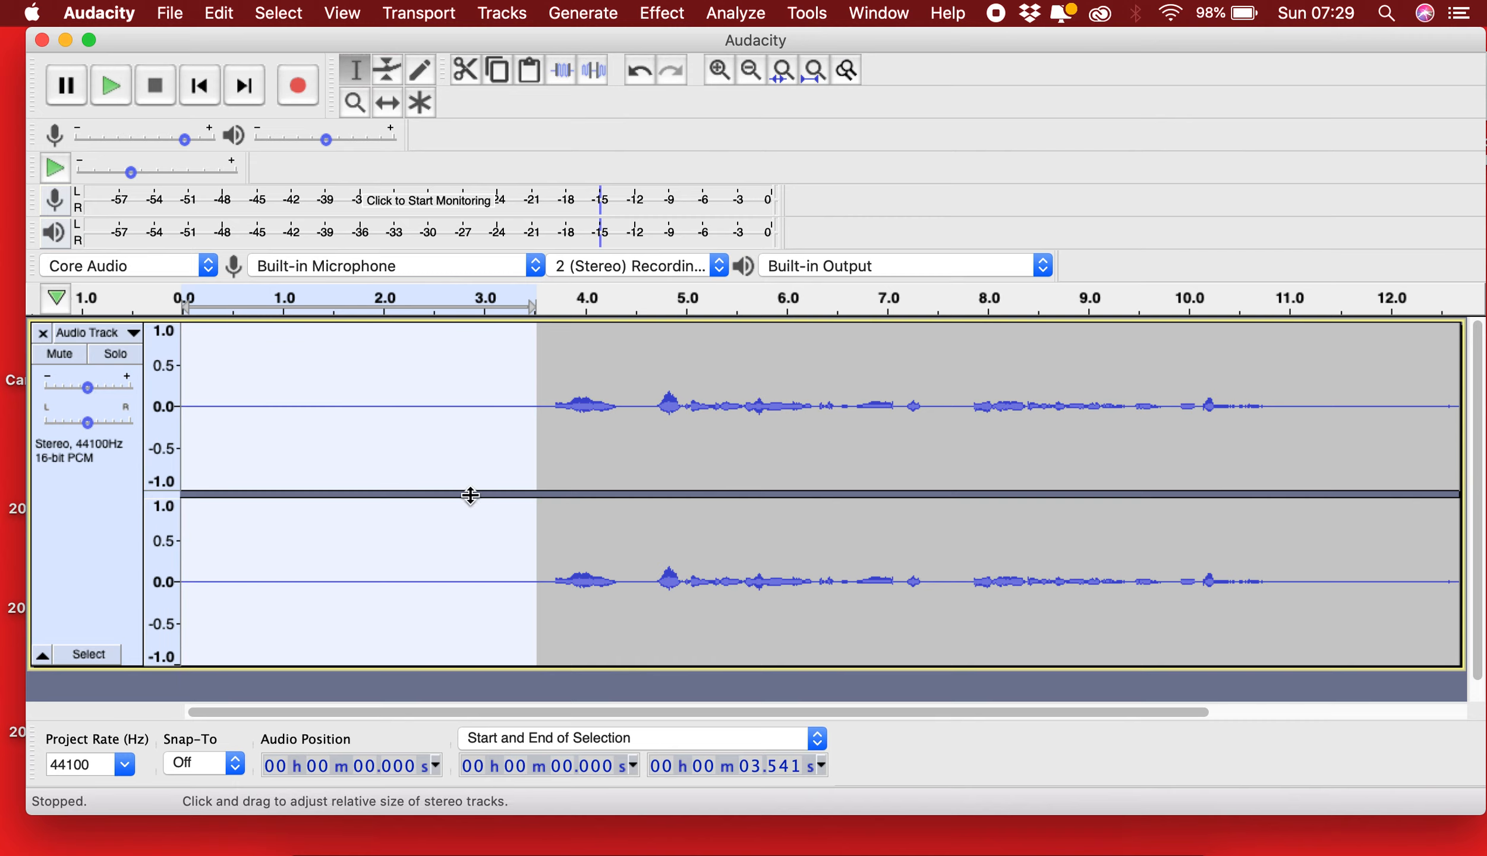
pyautogui.press('Delete')
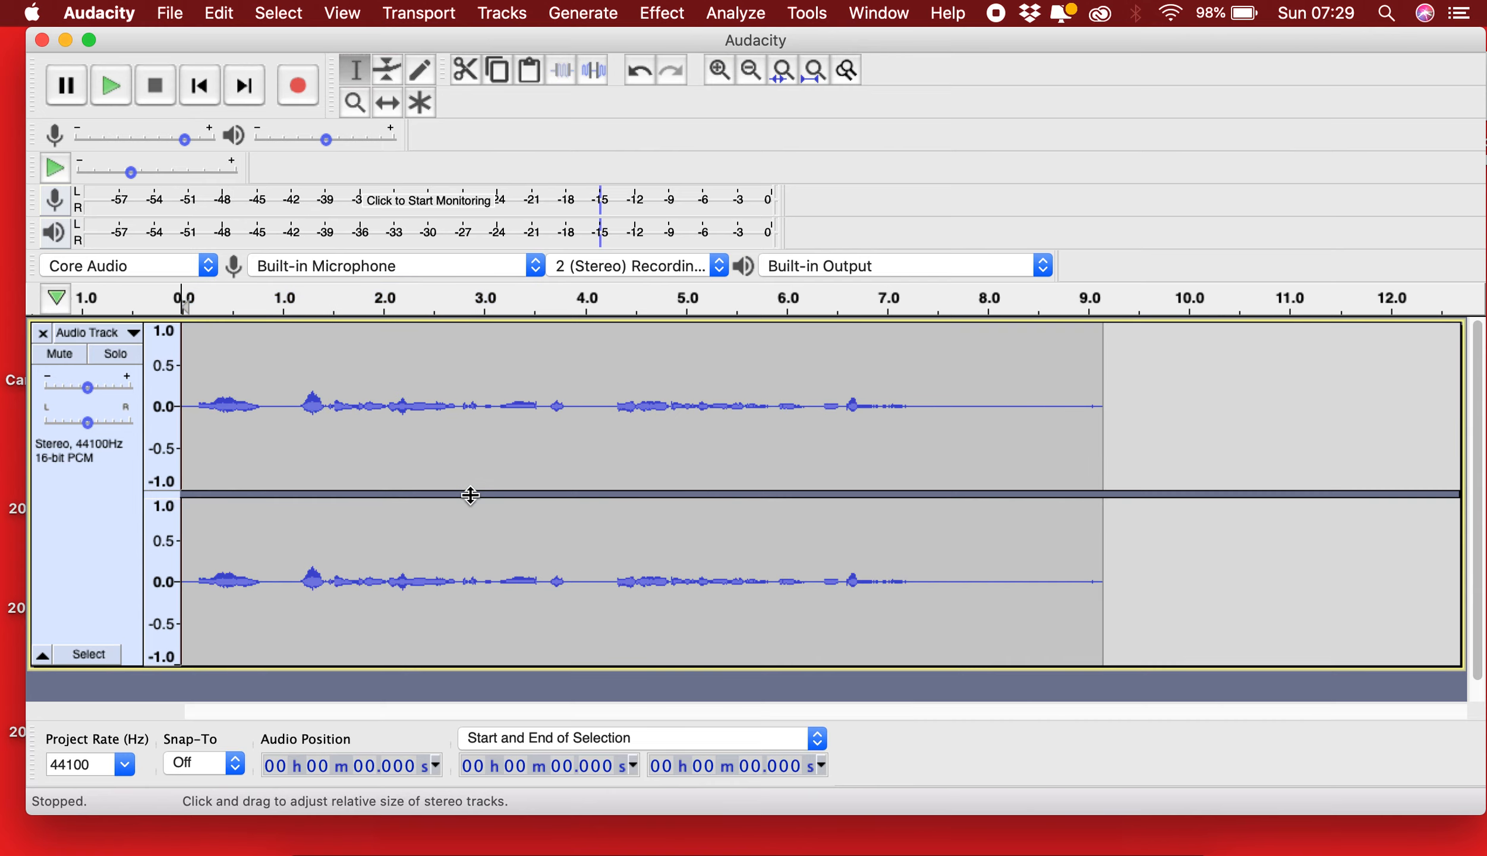
pyautogui.press('space')
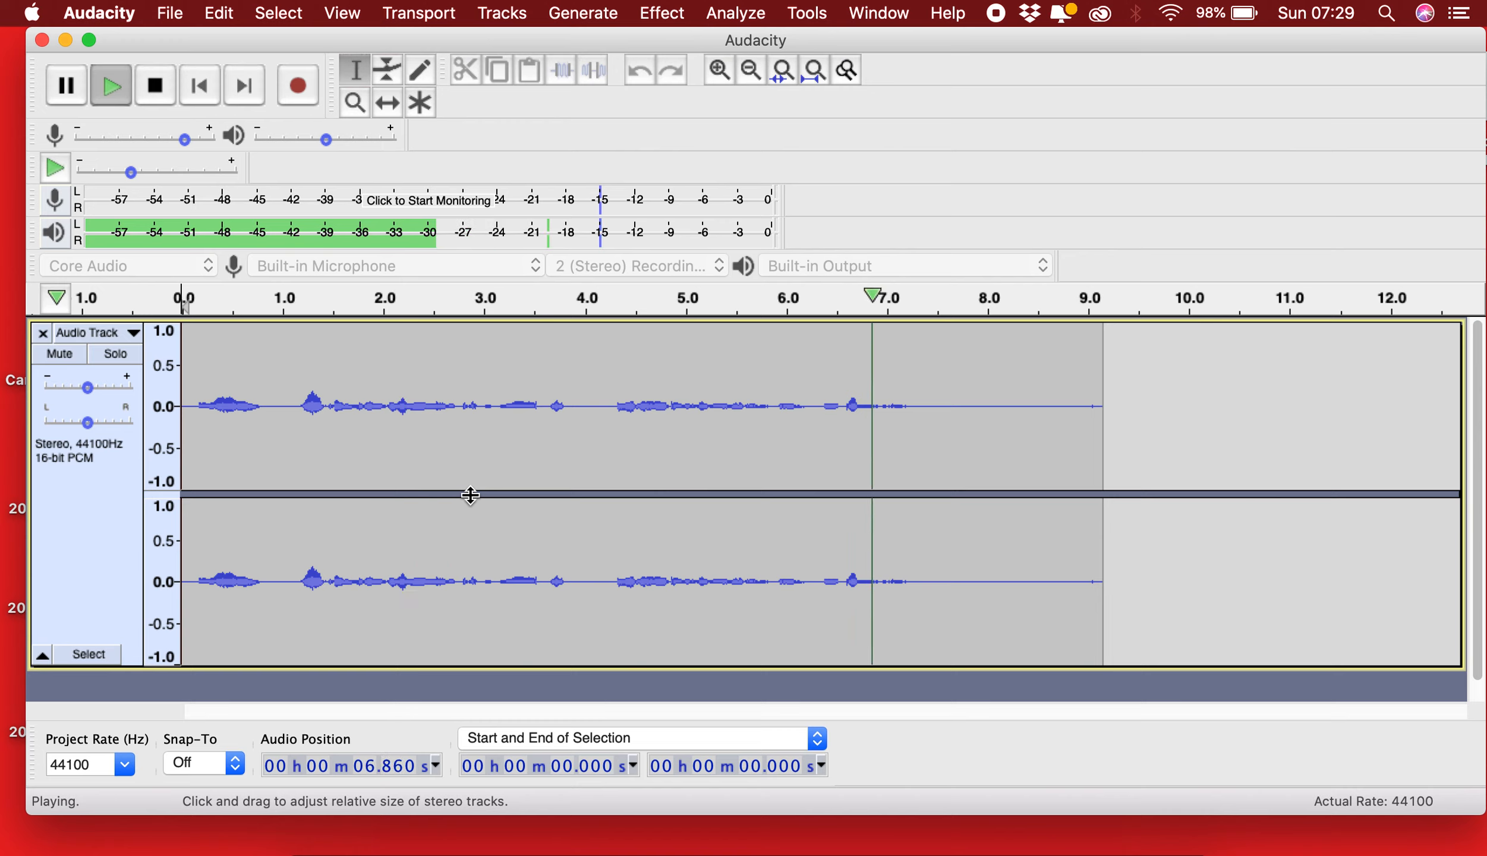
pyautogui.press('space')
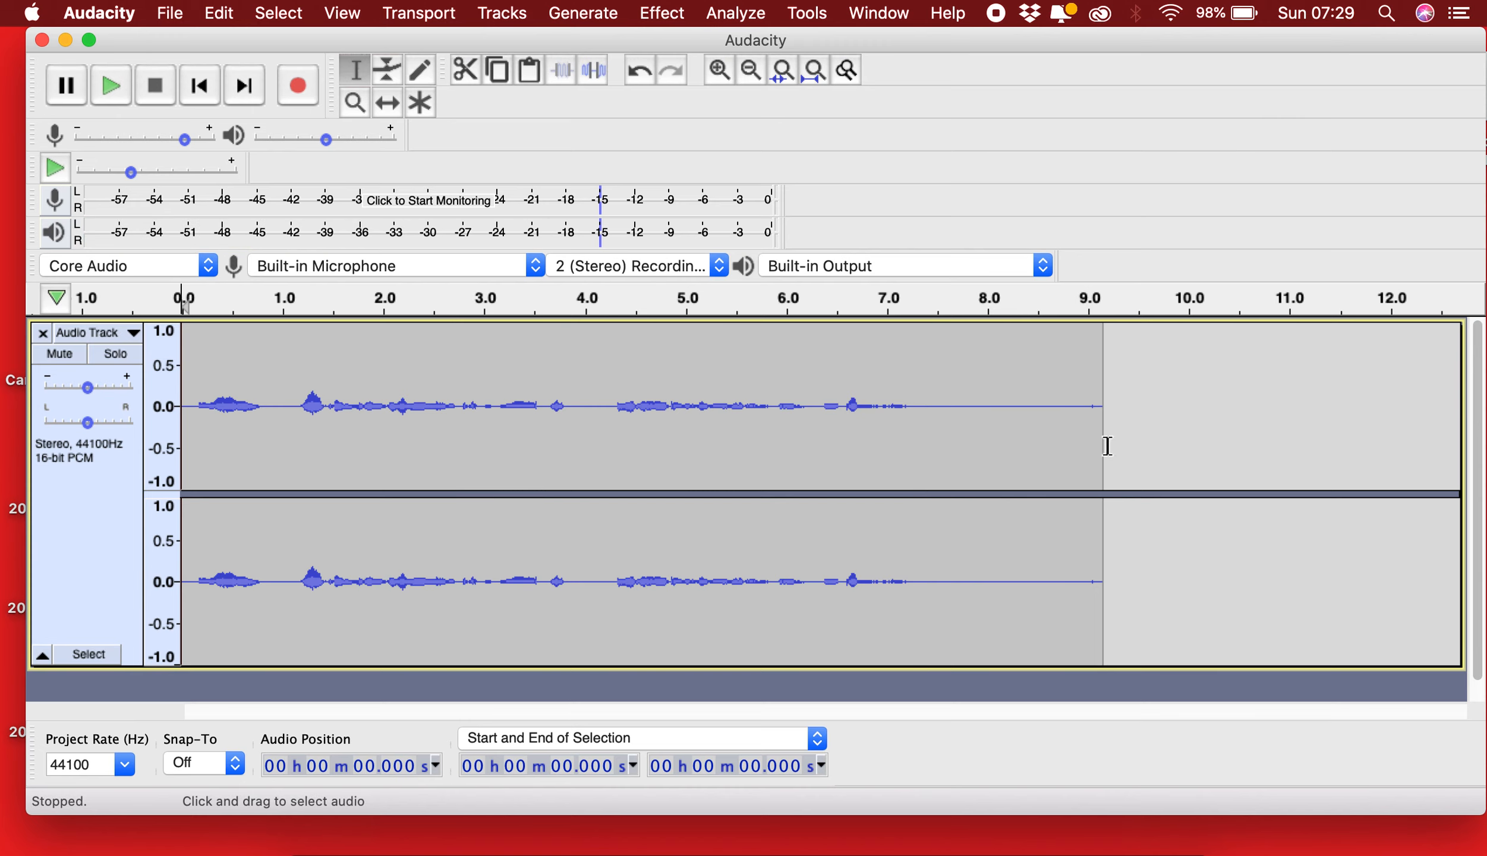
# Step: Delete the silence after the speech, from about 7.3 seconds to the end of the track
pyautogui.moveTo(1110, 452); pyautogui.dragTo(919, 457)
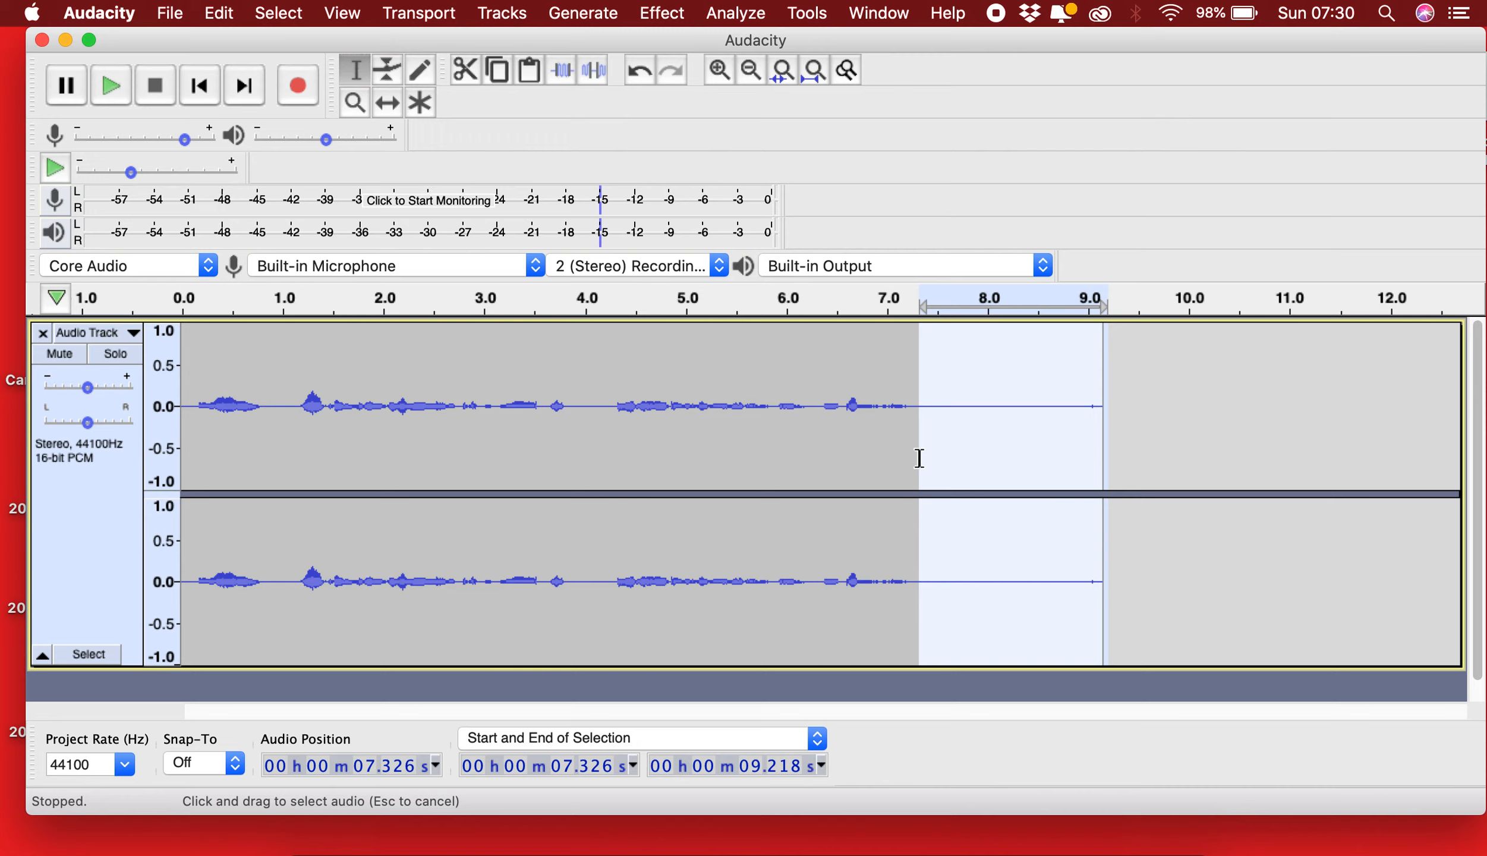
pyautogui.press('Delete')
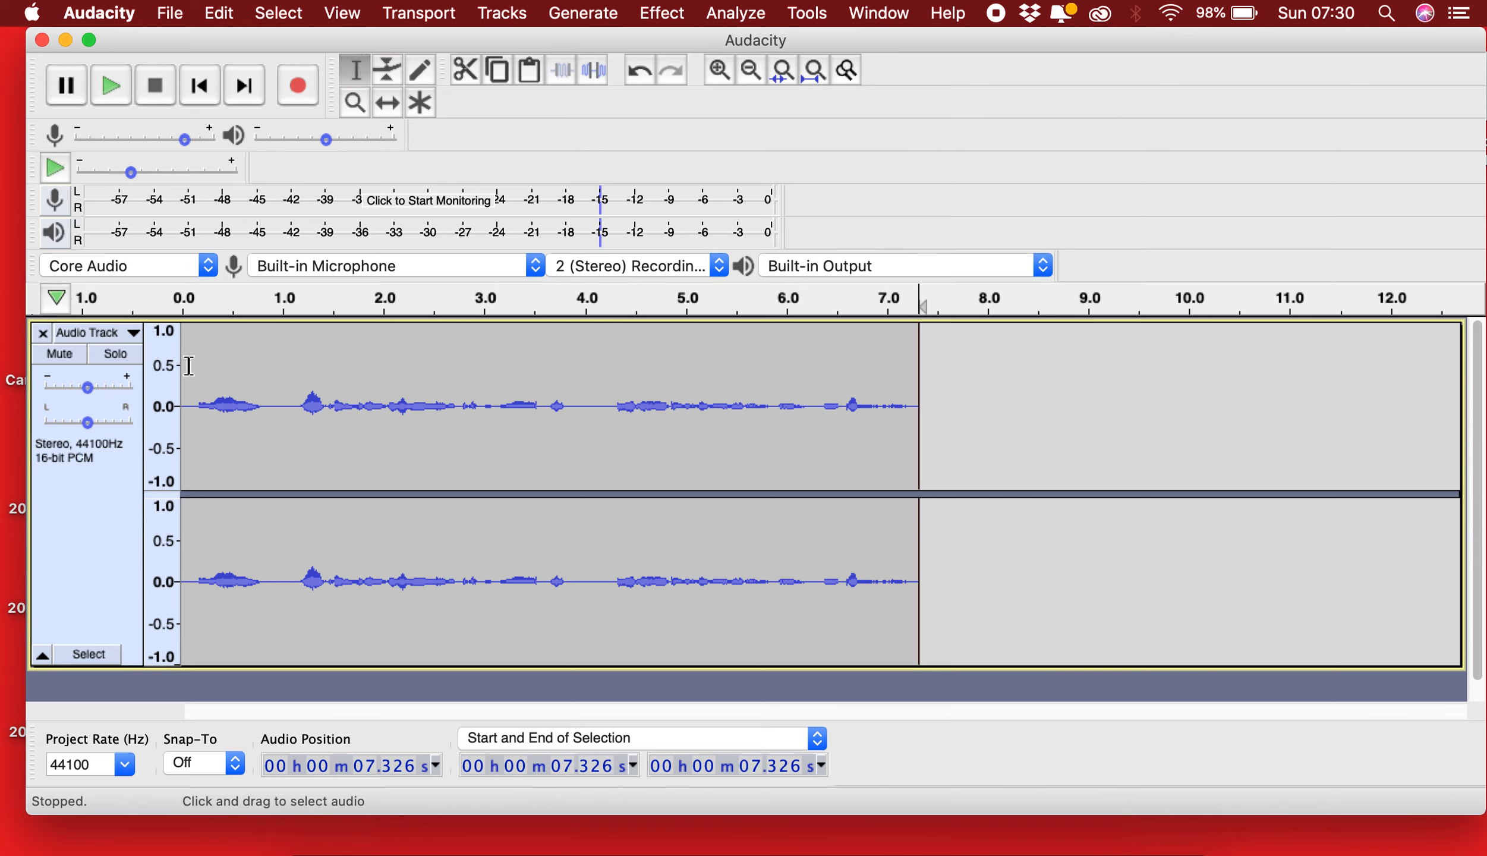
# Step: Split the clip at about 1.01 seconds, in the pause after the first spoken word
pyautogui.click(283, 393)
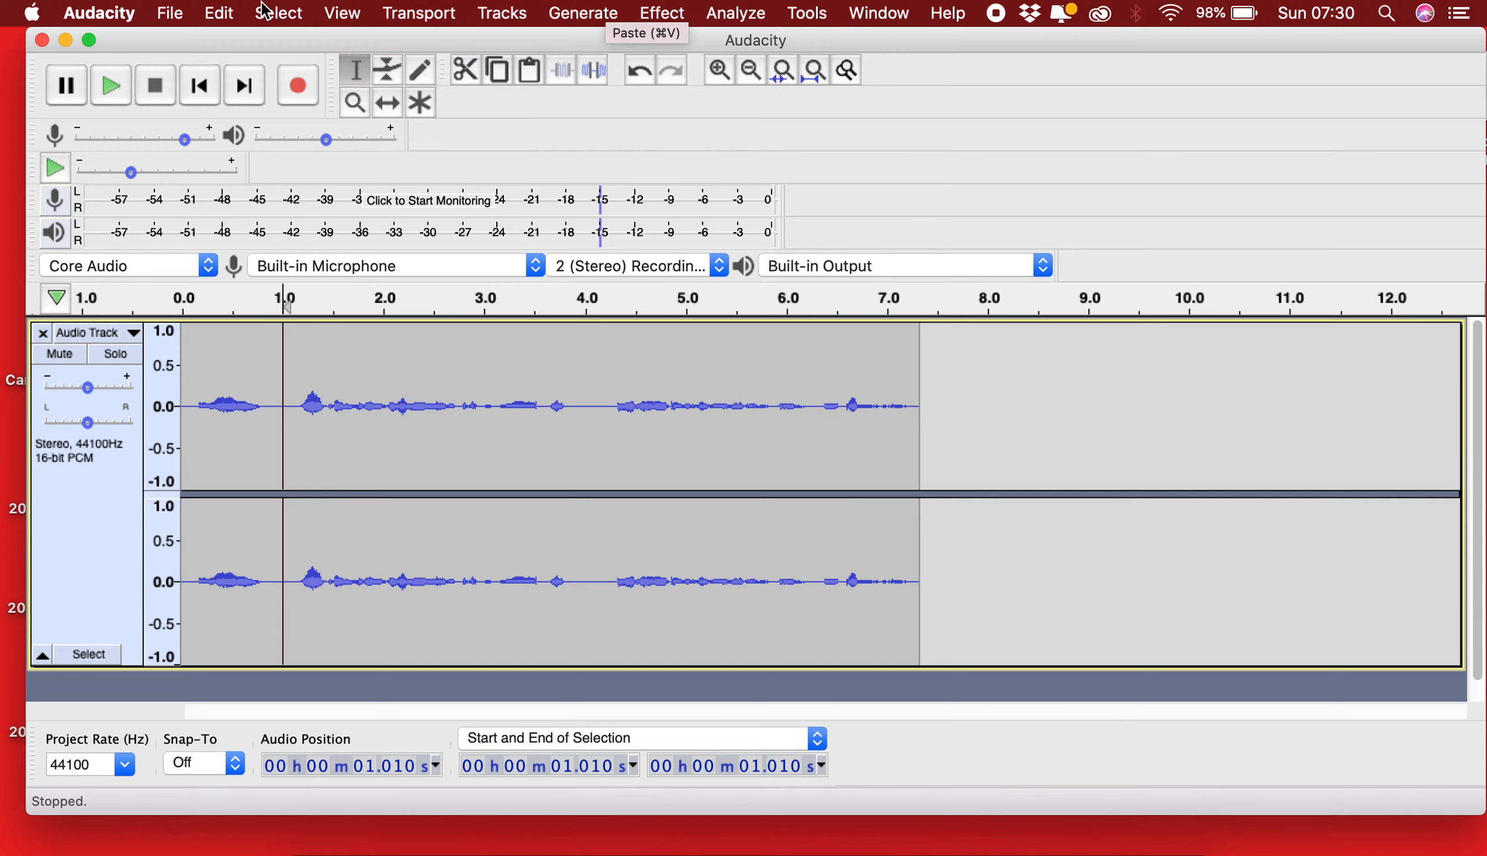
pyautogui.click(220, 13)
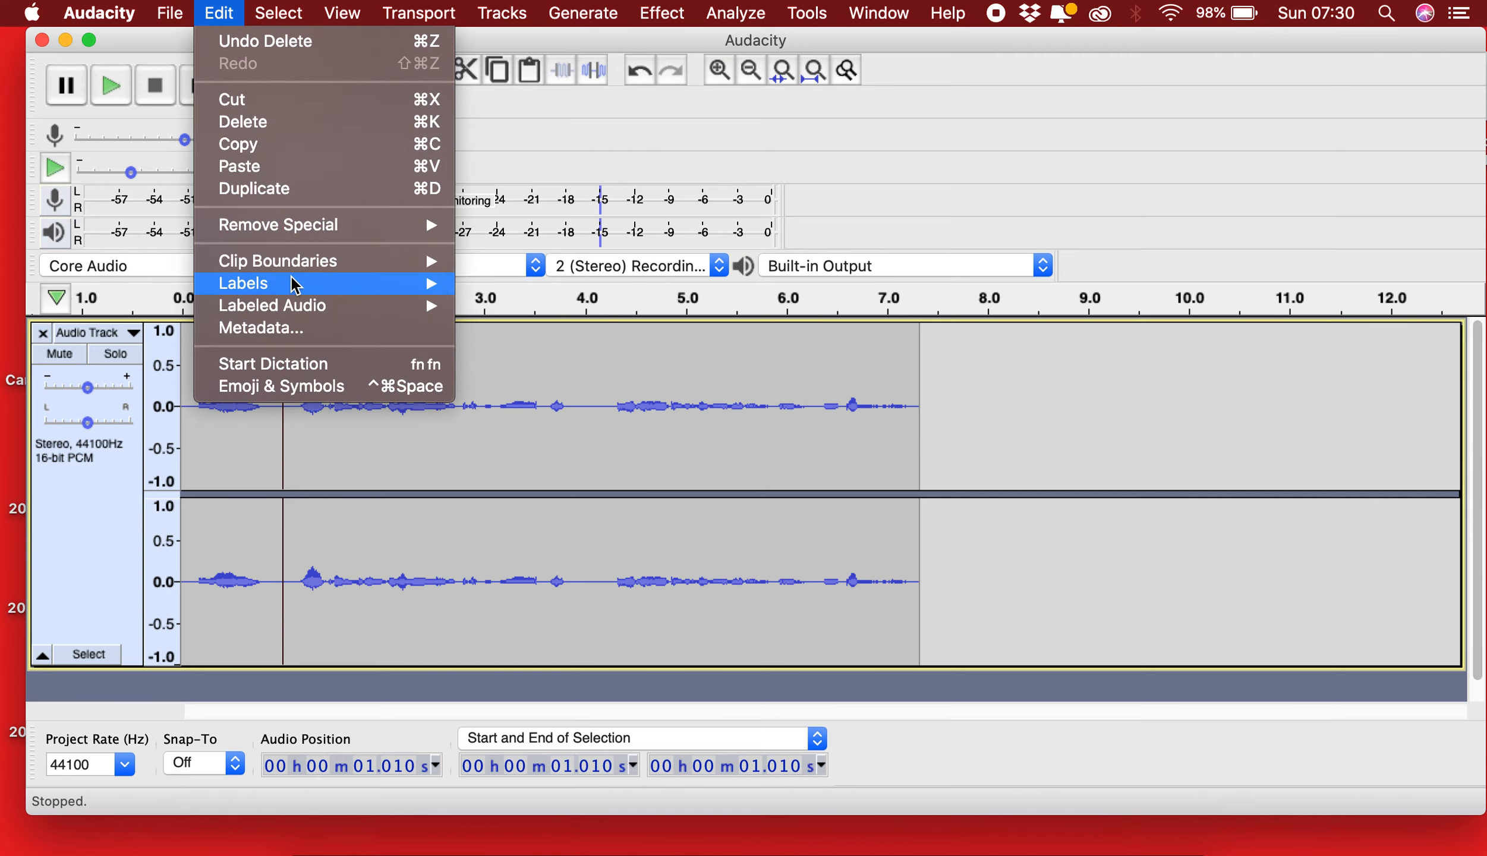
pyautogui.moveTo(295, 284)
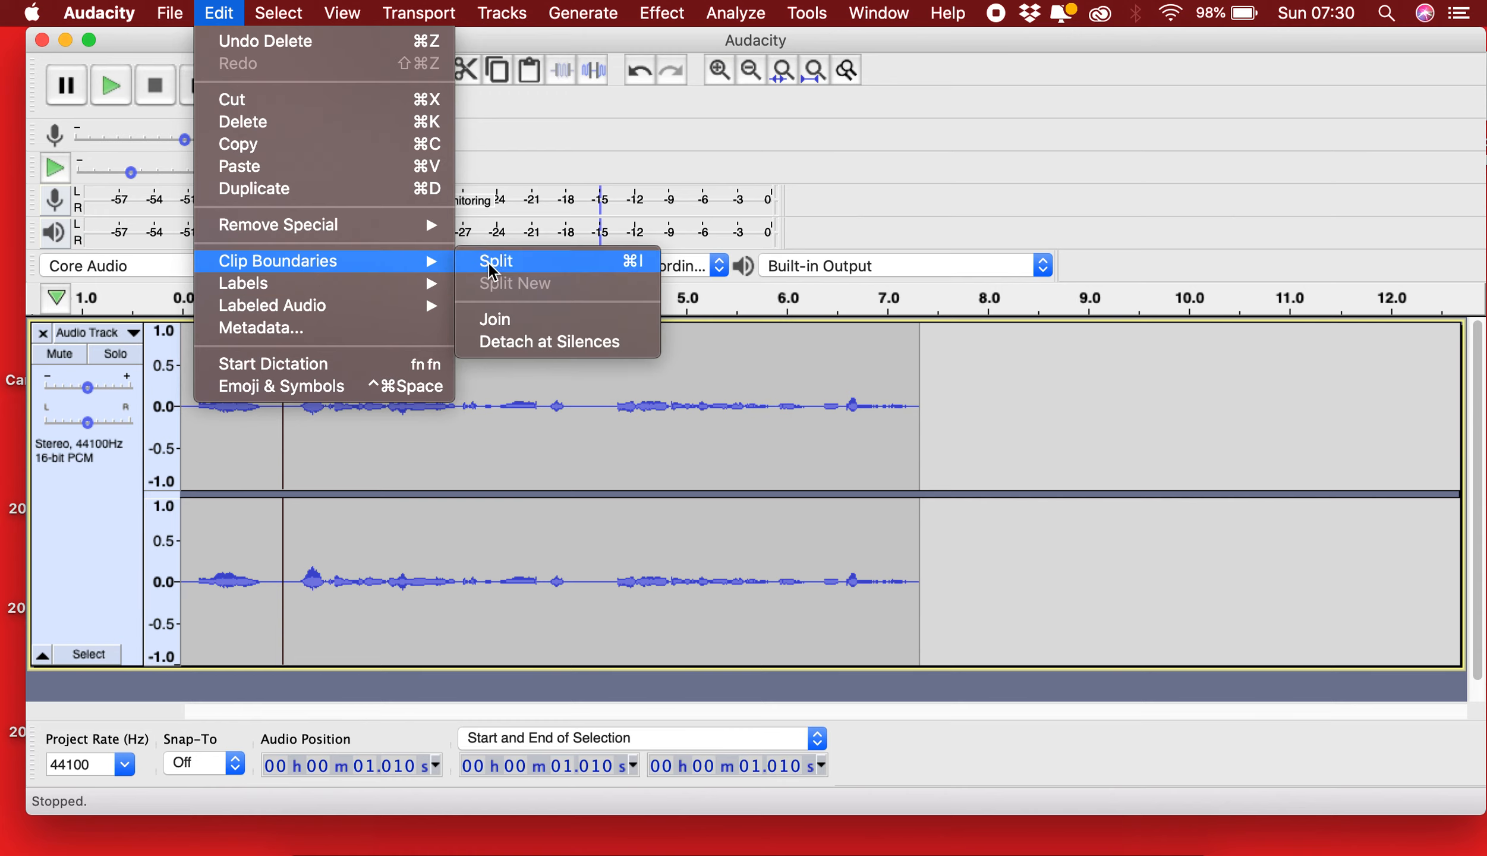
pyautogui.click(491, 266)
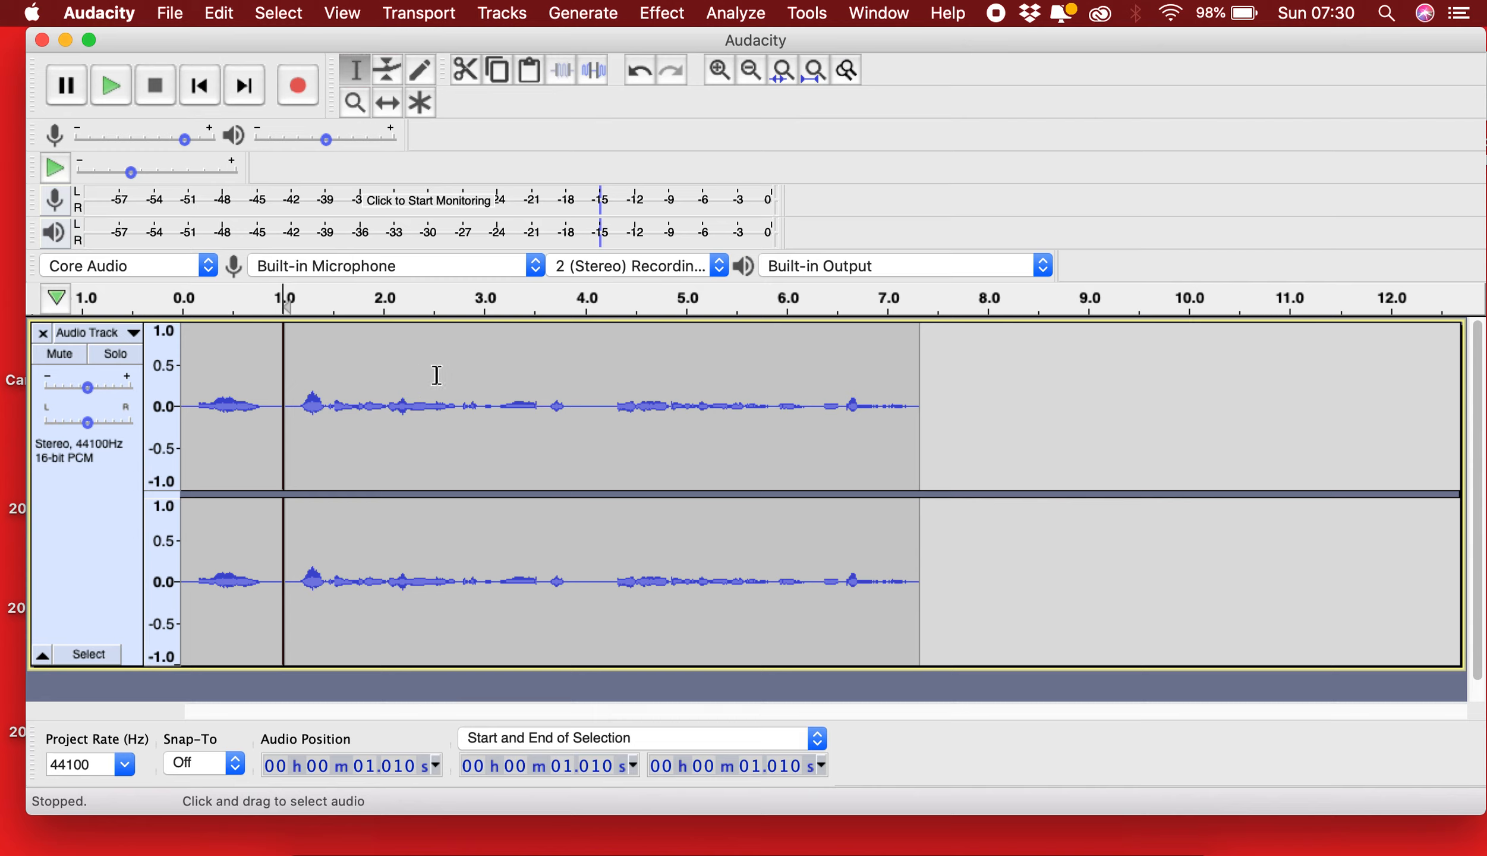
# Step: Delete the audio from about 1.09 seconds to the end of the track, and undo the deletion
pyautogui.moveTo(940, 404); pyautogui.dragTo(290, 385)
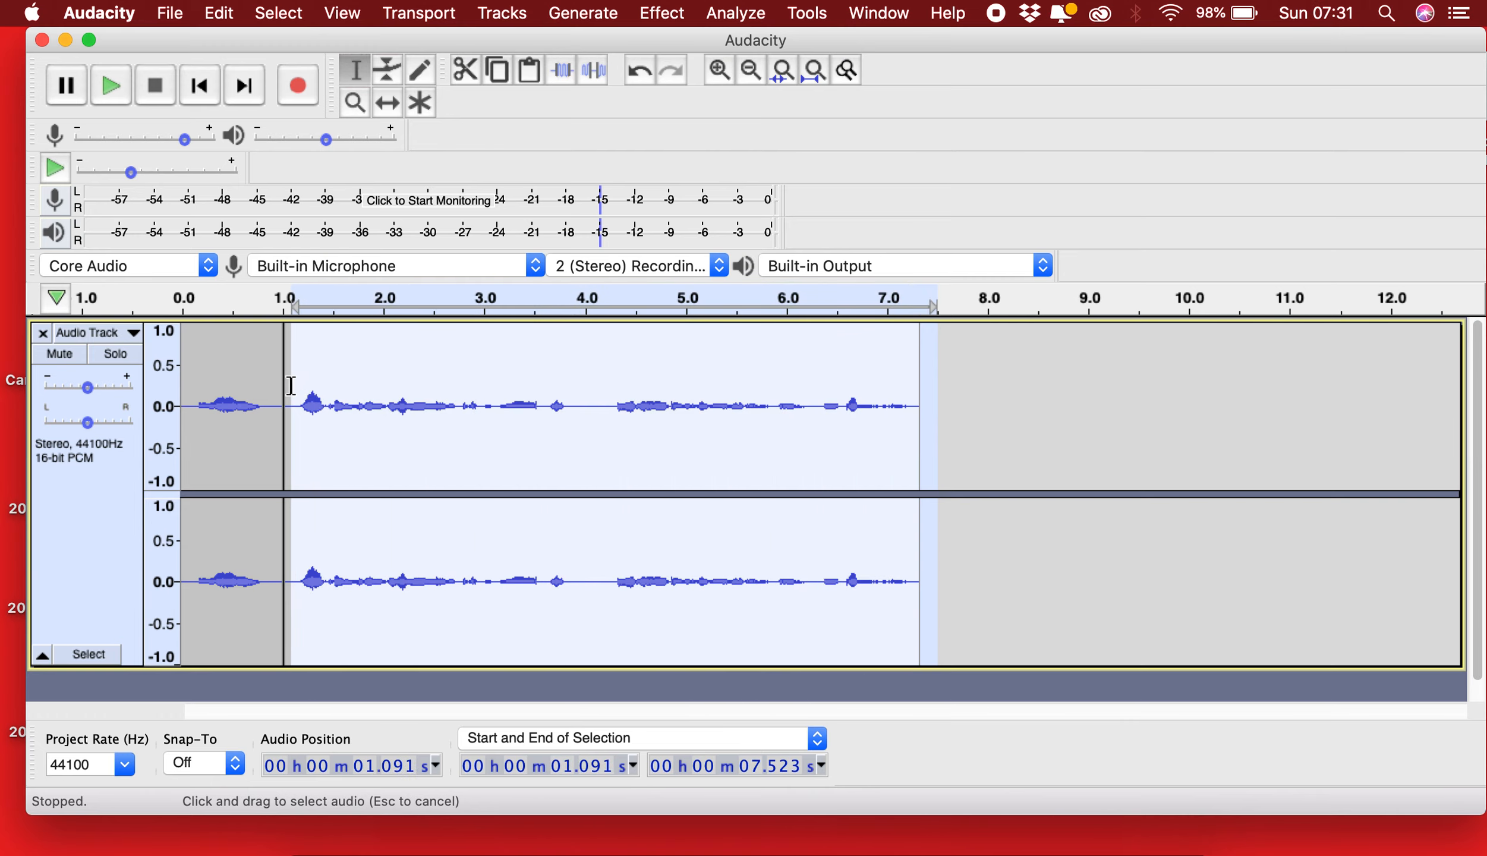
pyautogui.press('Delete')
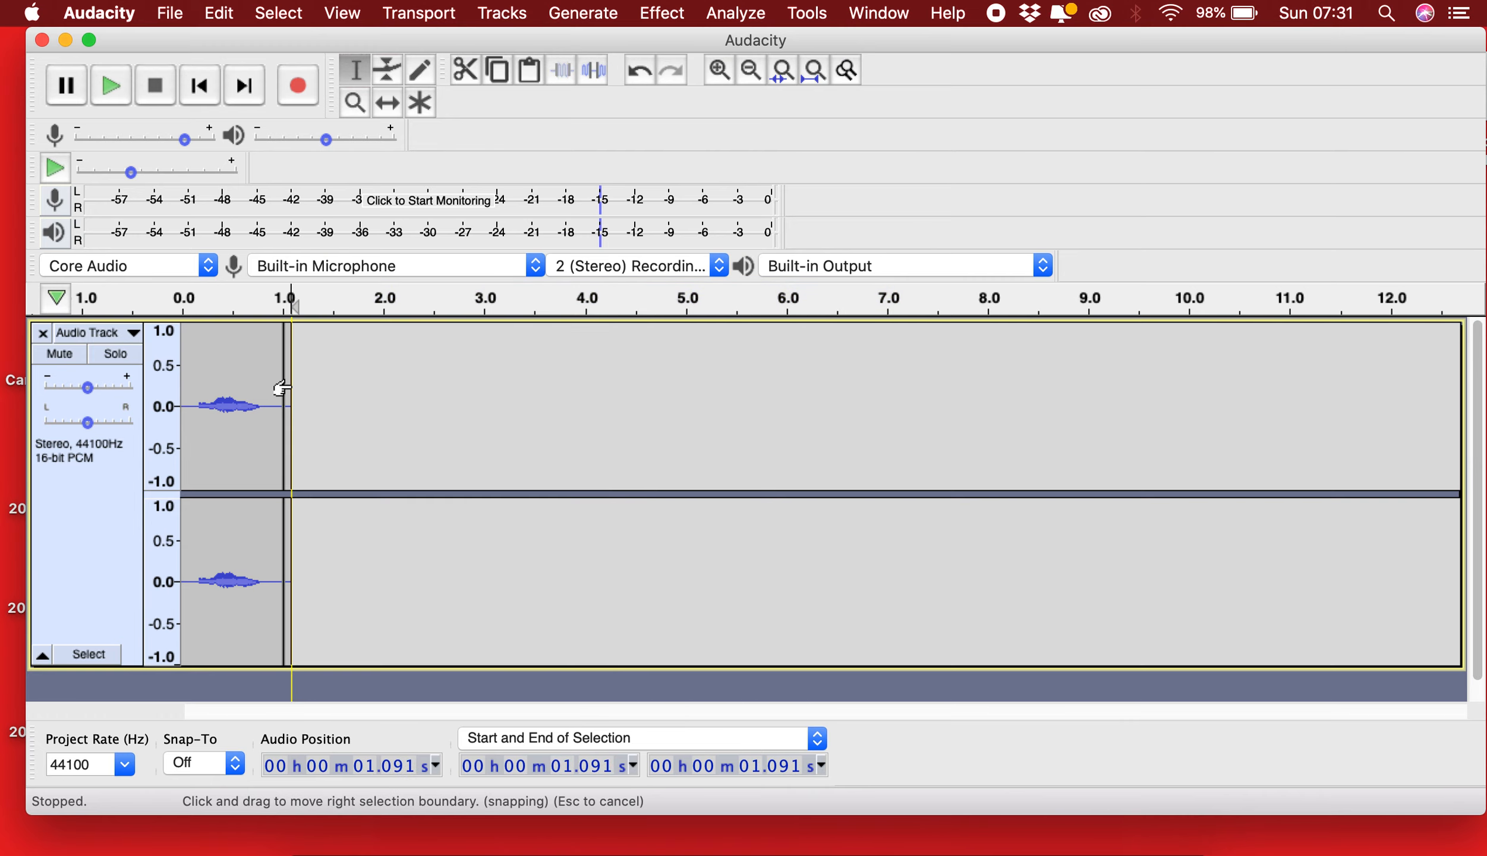
pyautogui.press('super+z')
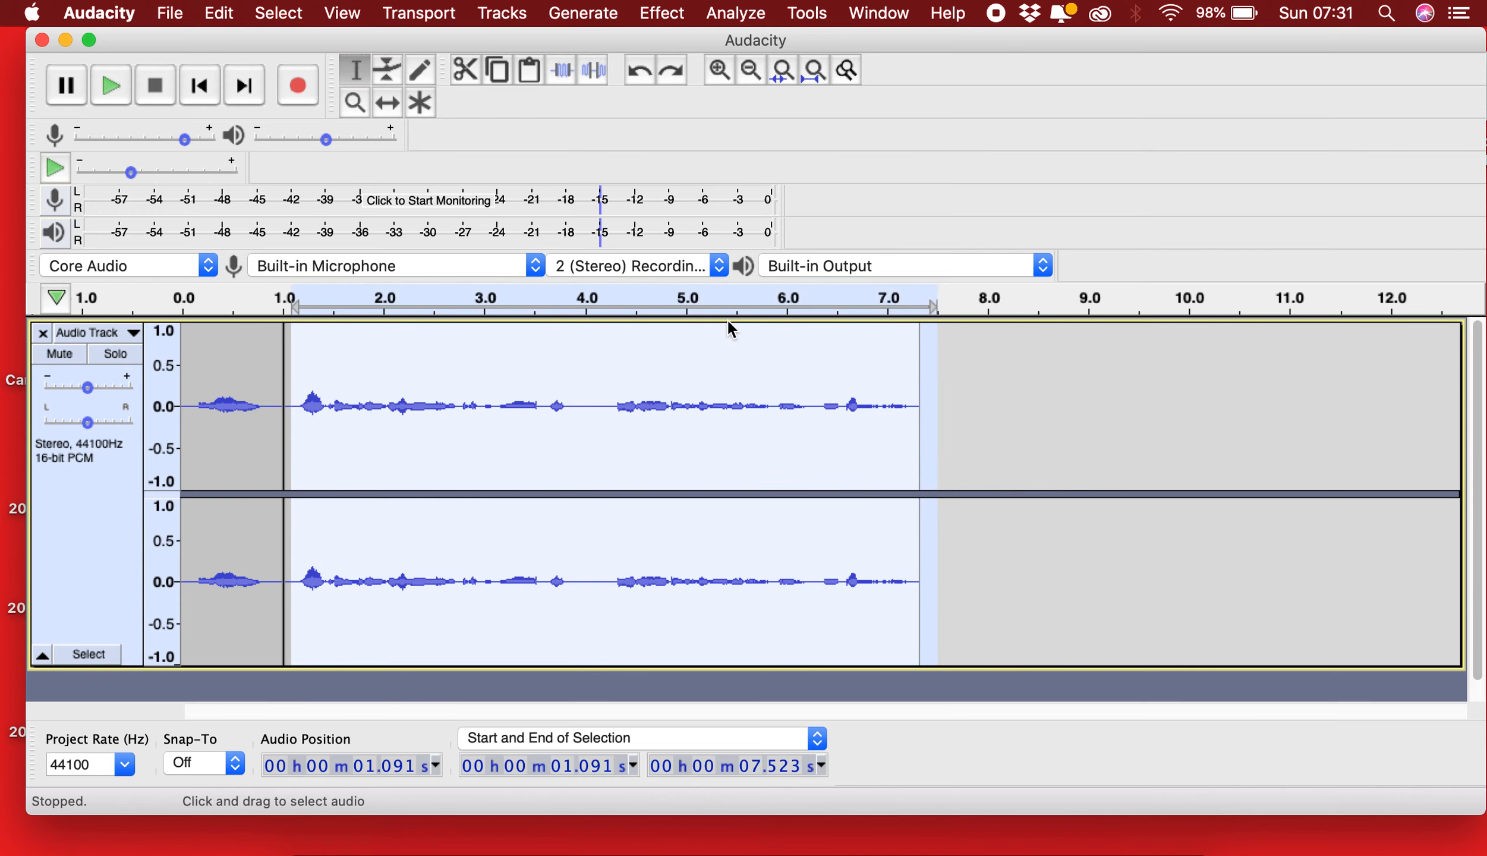
# Step: Move the second clip along the timeline with the Time Shift tool so that it starts at about 4 seconds
pyautogui.click(391, 103)
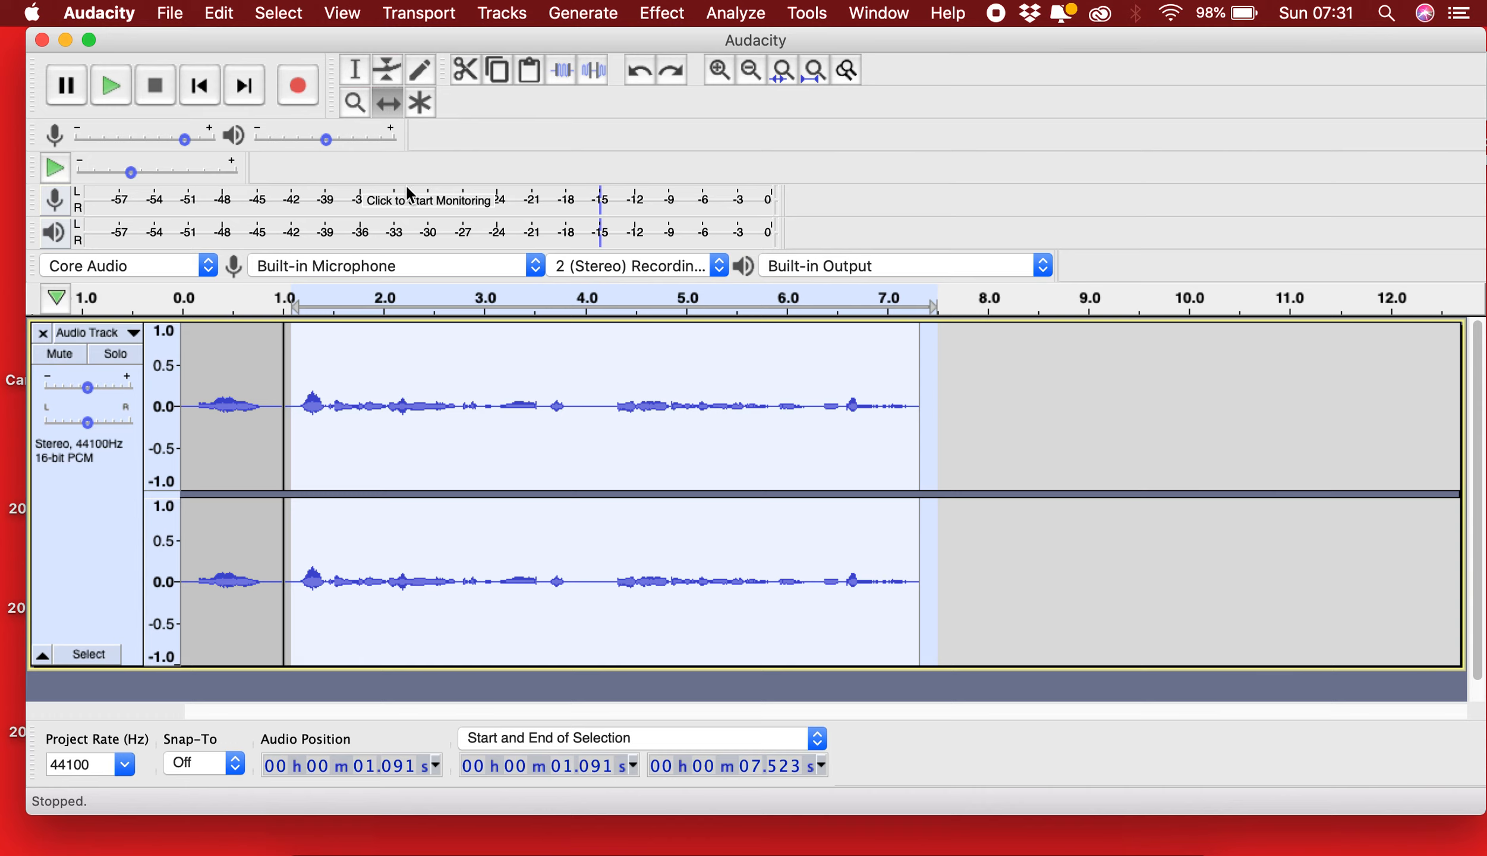
pyautogui.moveTo(470, 354); pyautogui.dragTo(766, 372)
pyautogui.moveTo(259, 381)
pyautogui.mouseDown()
pyautogui.moveTo(387, 375)
pyautogui.moveTo(263, 373)
pyautogui.mouseUp()
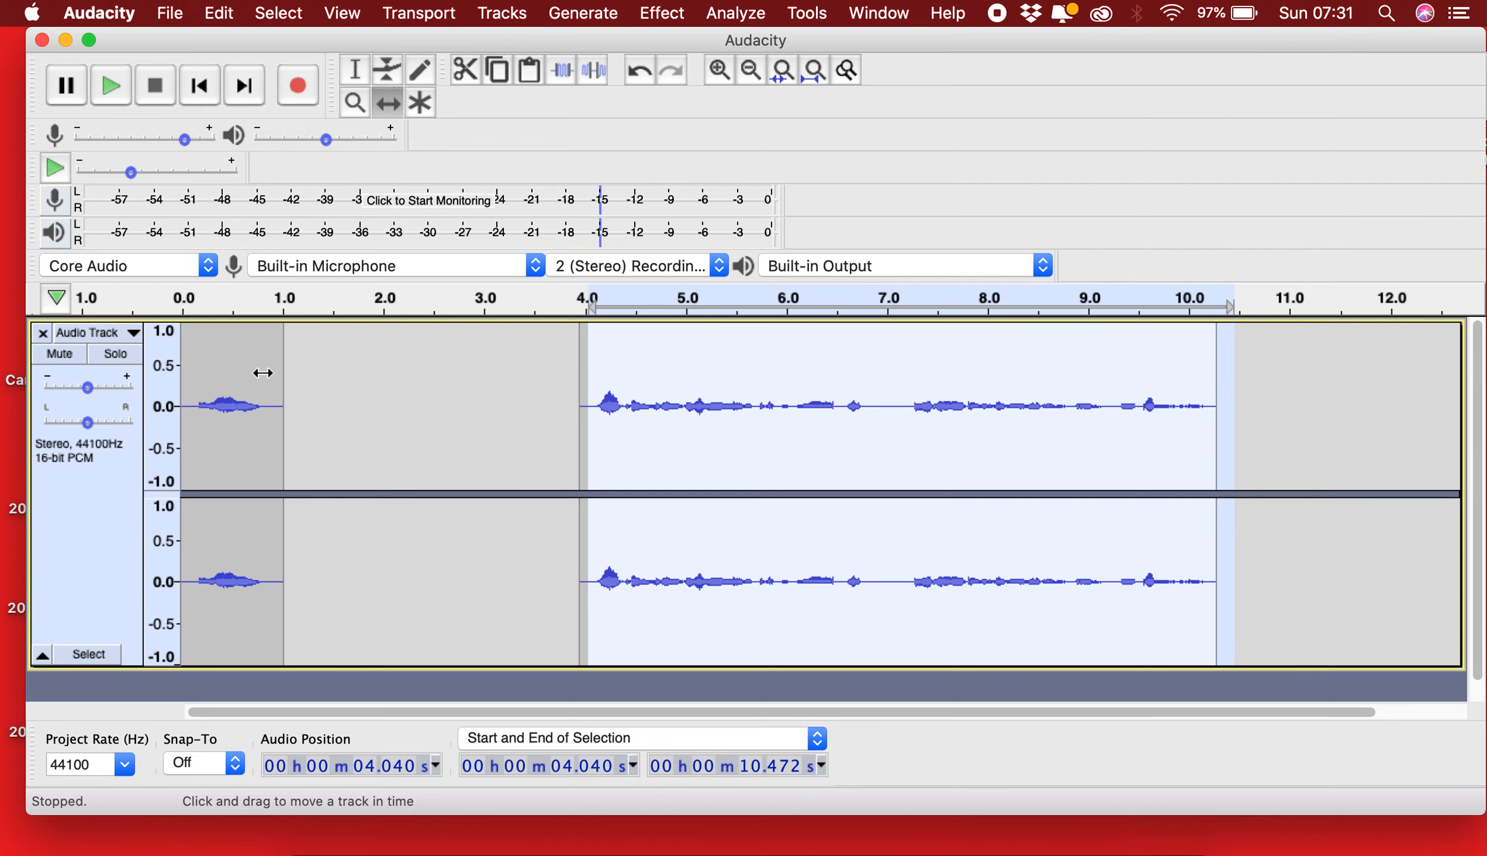
pyautogui.moveTo(677, 364); pyautogui.dragTo(607, 364)
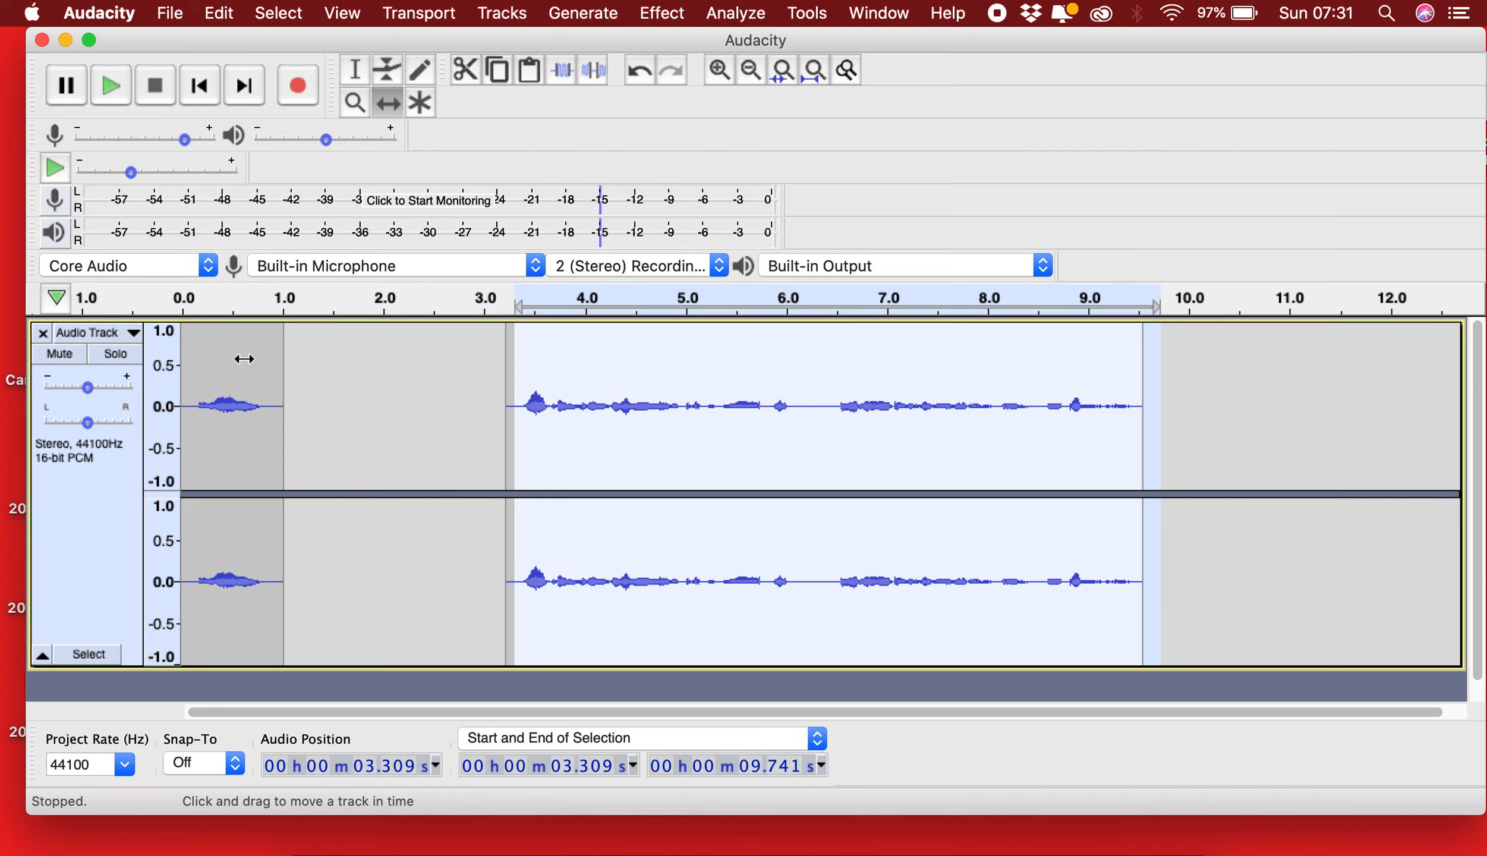
pyautogui.moveTo(604, 355); pyautogui.dragTo(683, 356)
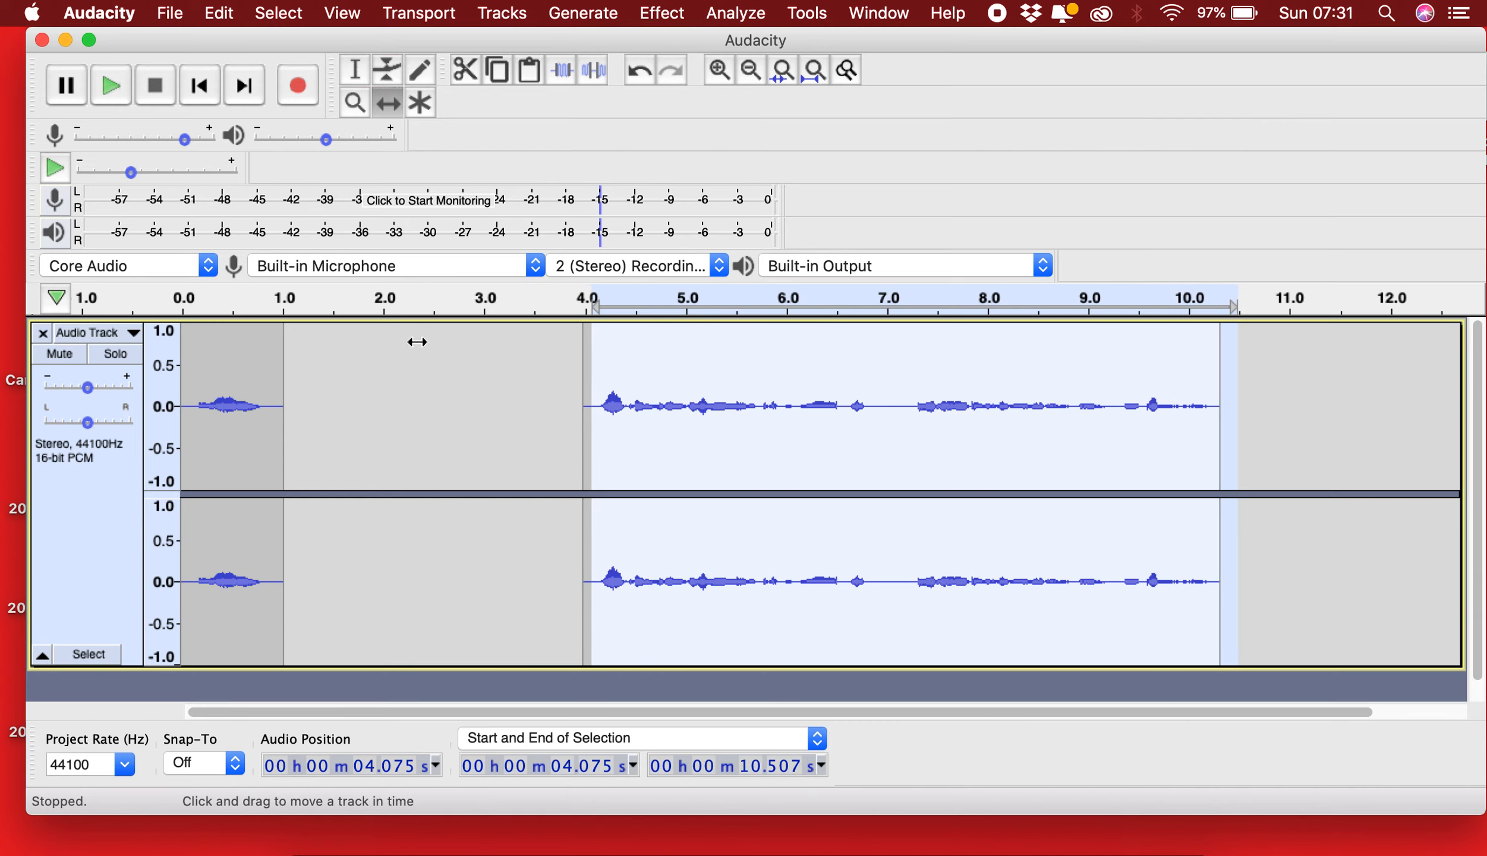
# Step: Play the track from its beginning to hear the gap between the two clips
pyautogui.click(172, 293)
pyautogui.click(177, 302)
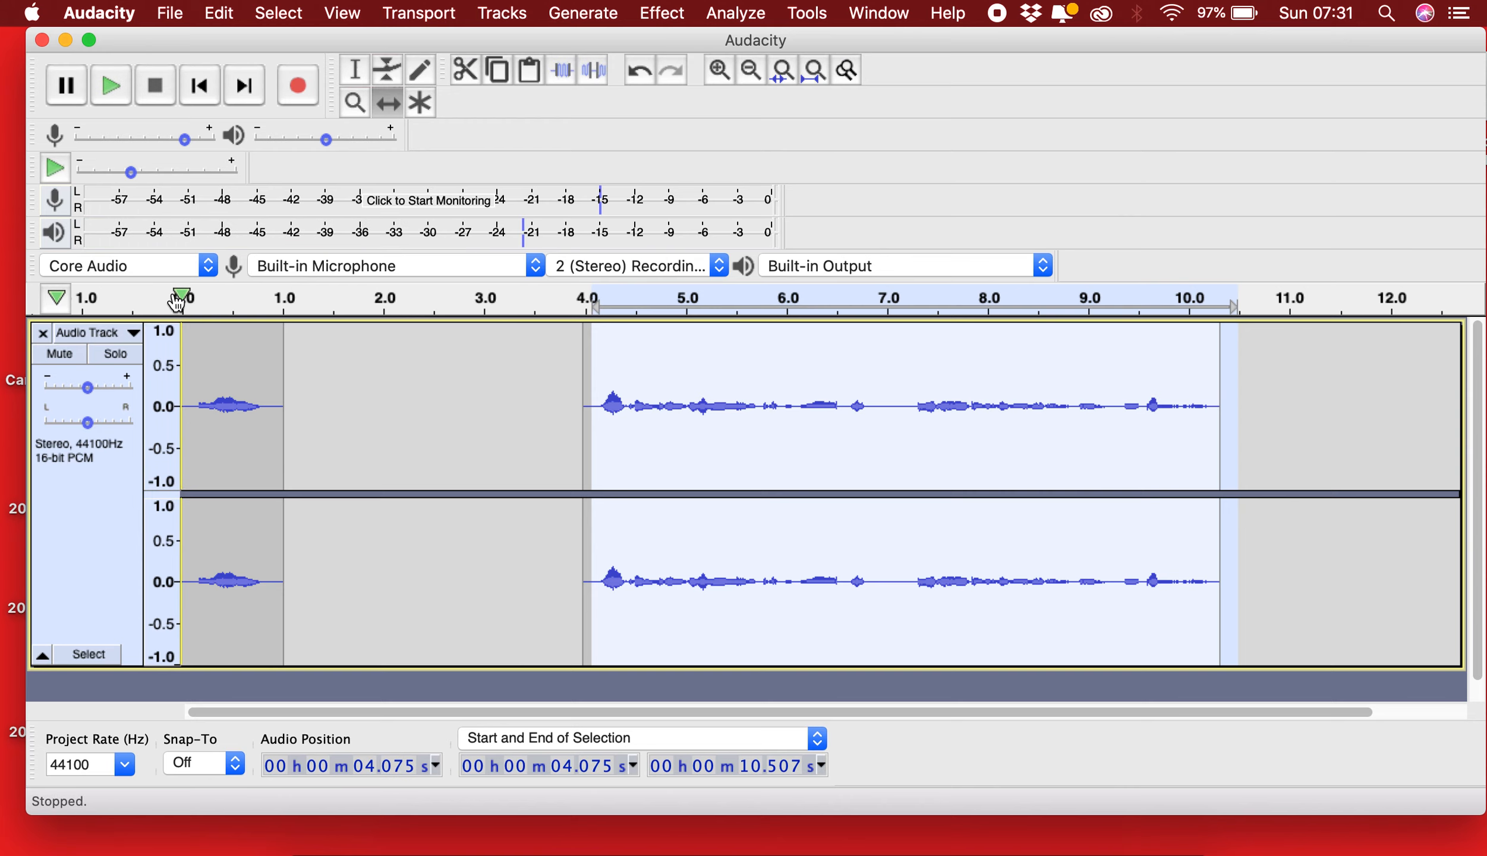
pyautogui.press('space')
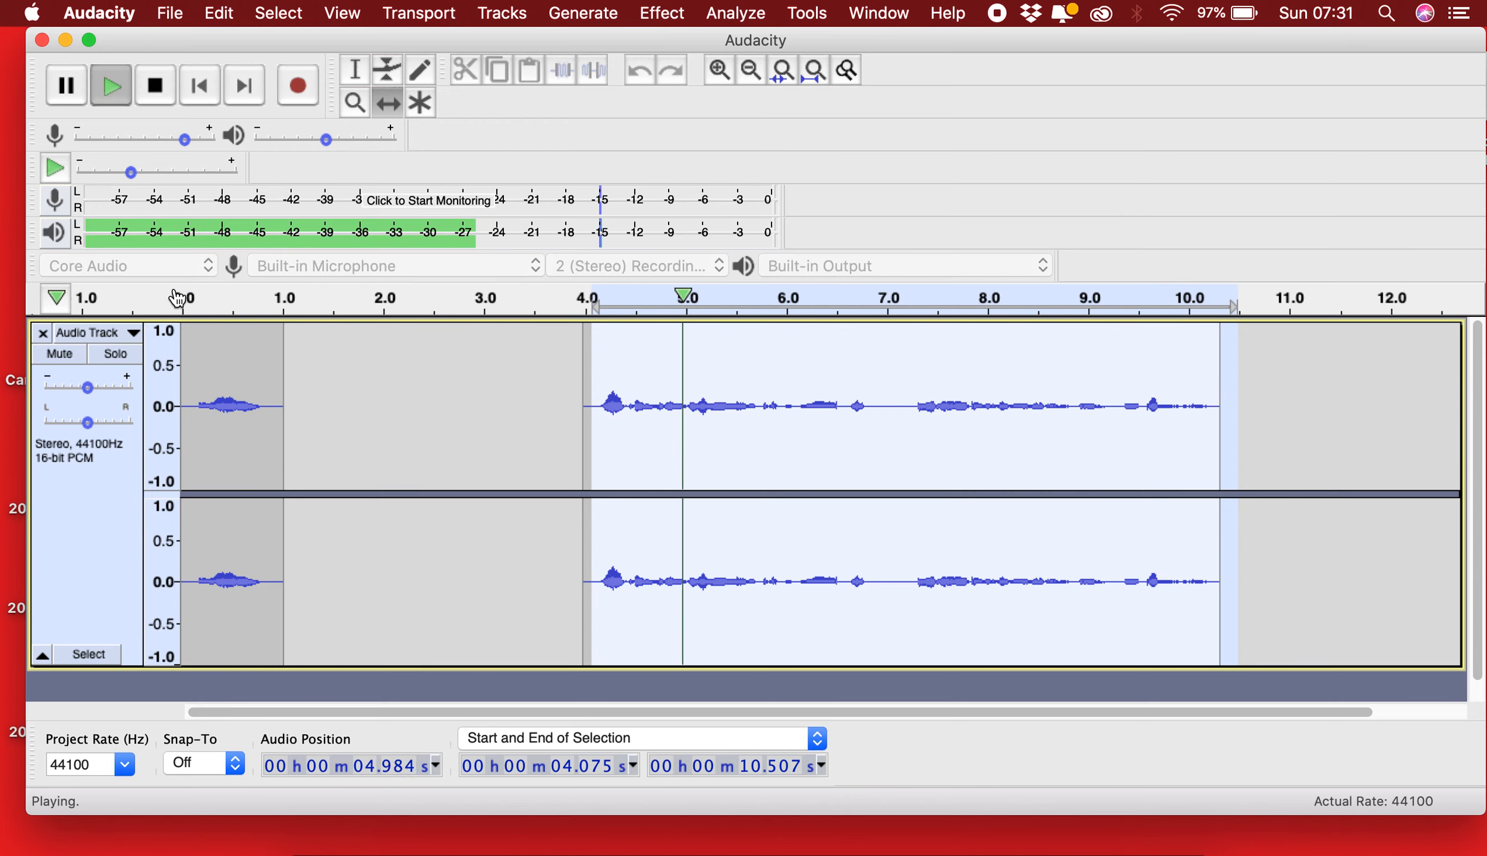
# Step: Replay the track several times from its beginning to hear the first clip and the gap that follows it
pyautogui.press('space')
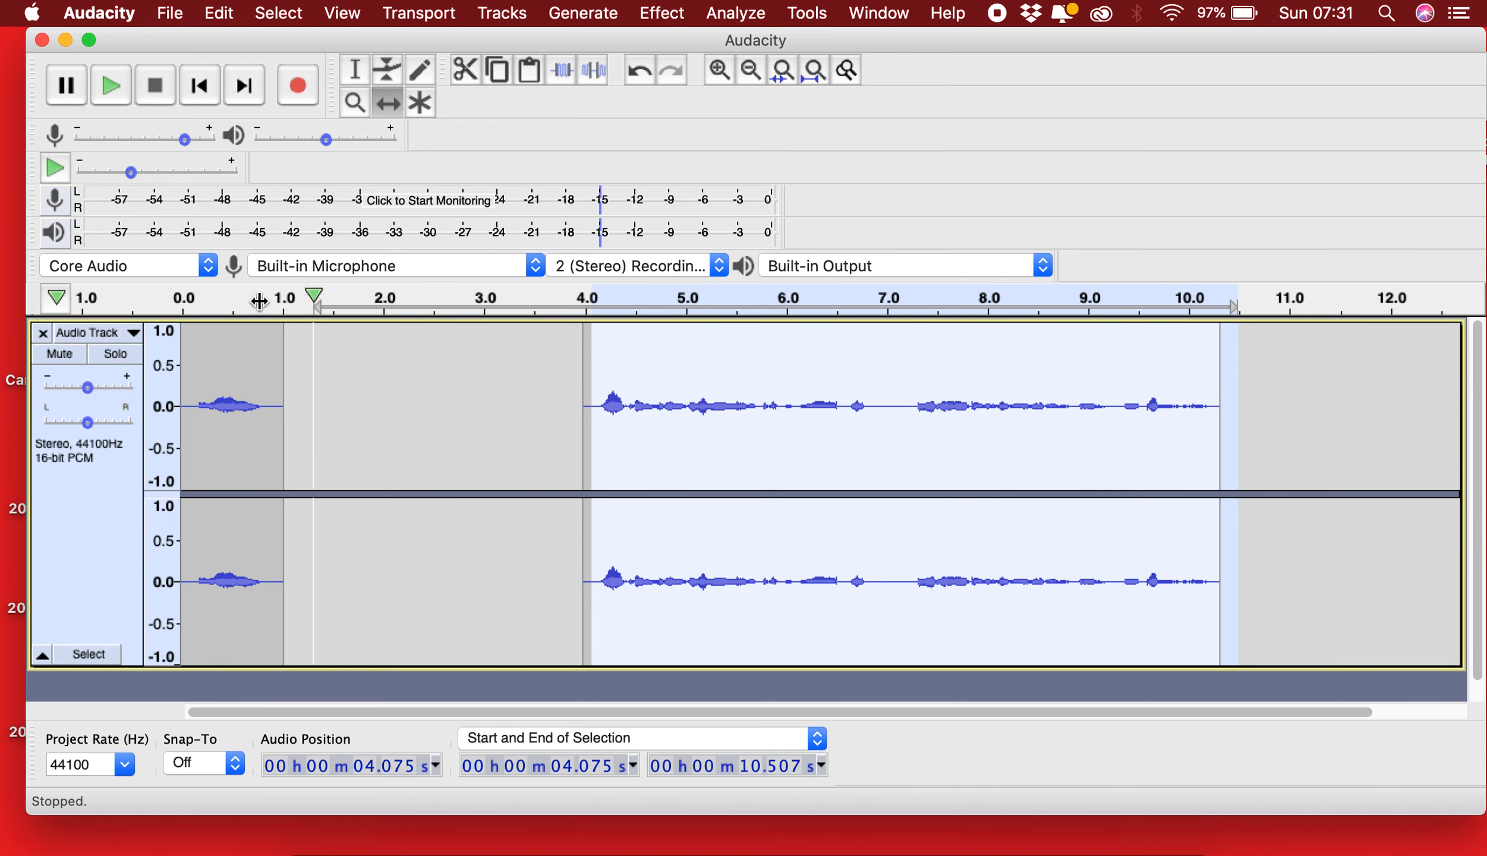
pyautogui.click(183, 299)
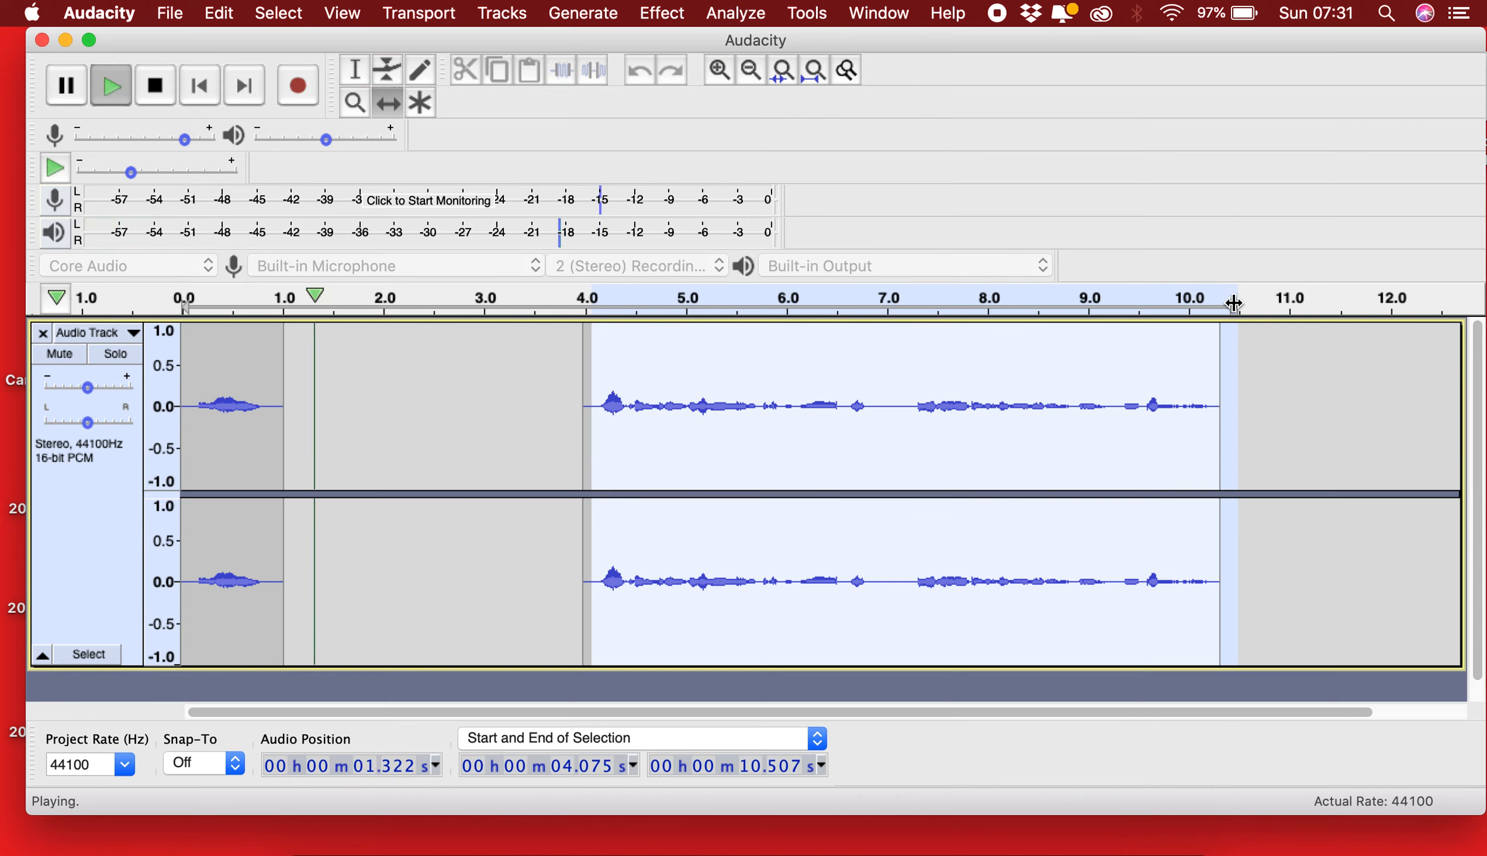
pyautogui.click(242, 310)
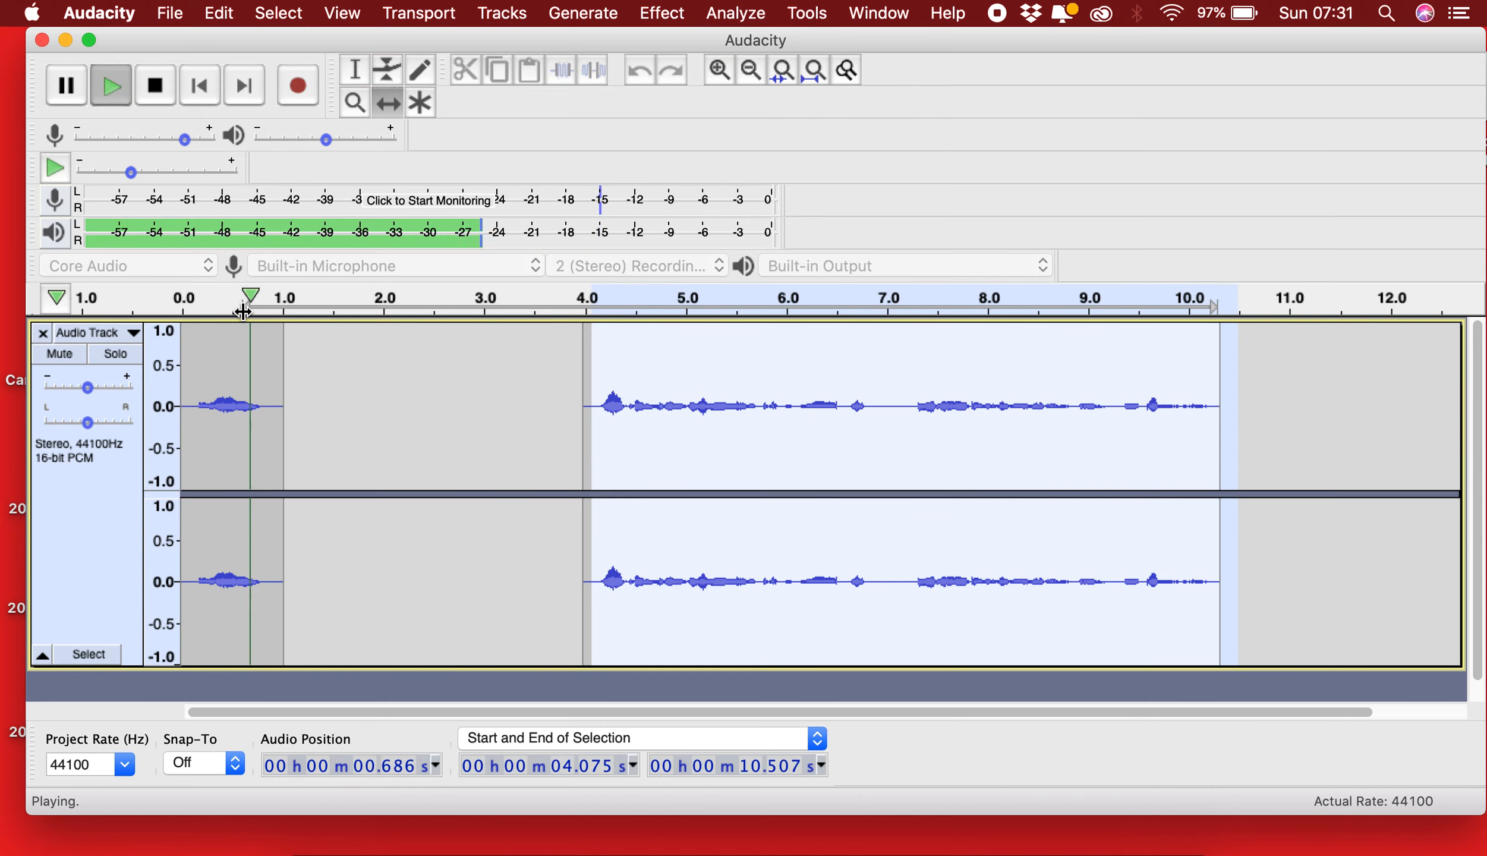
pyautogui.press('space')
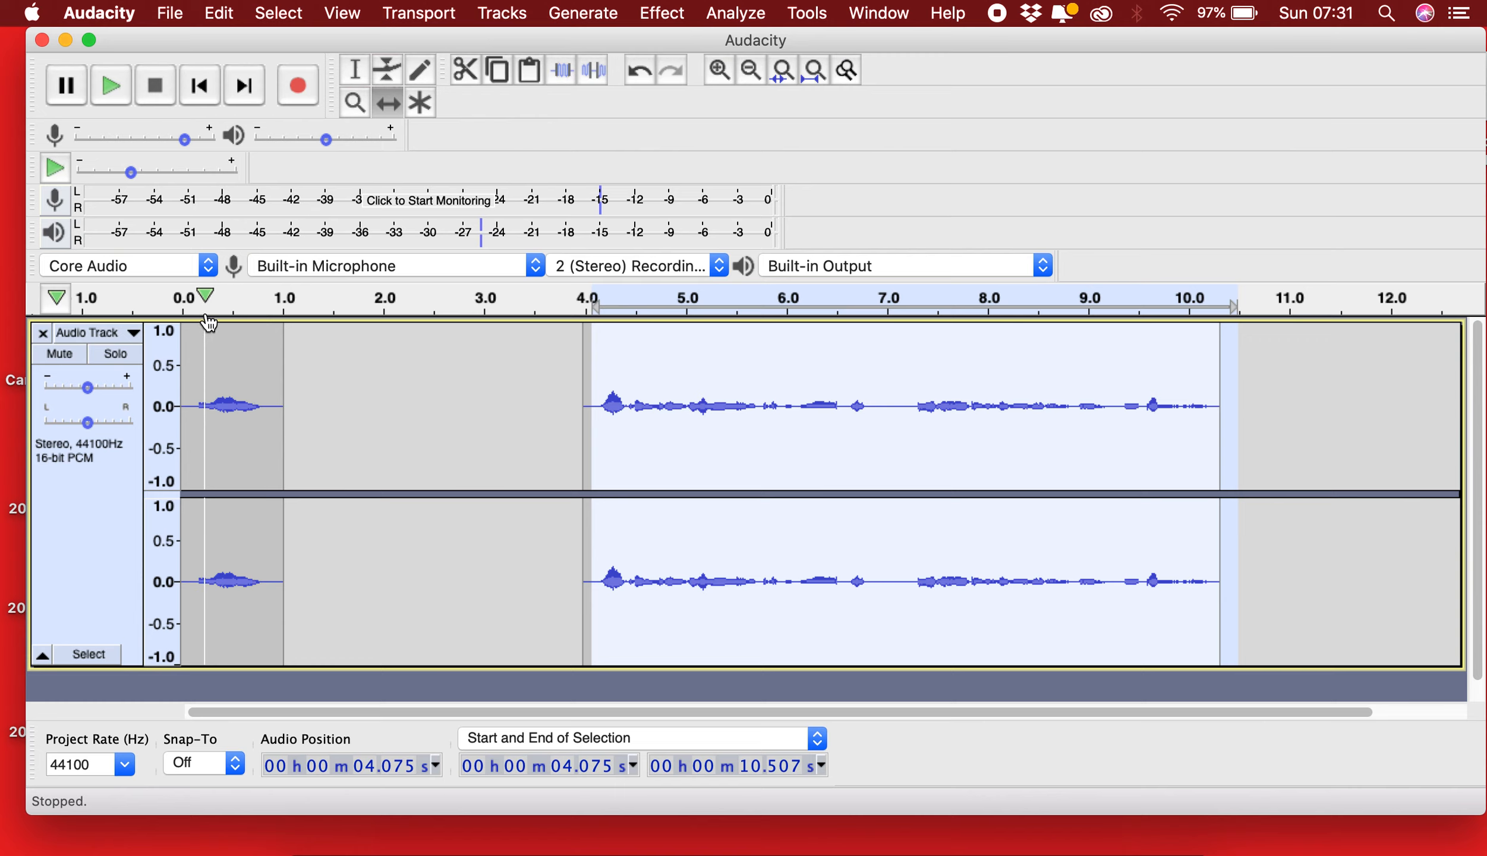
pyautogui.click(187, 312)
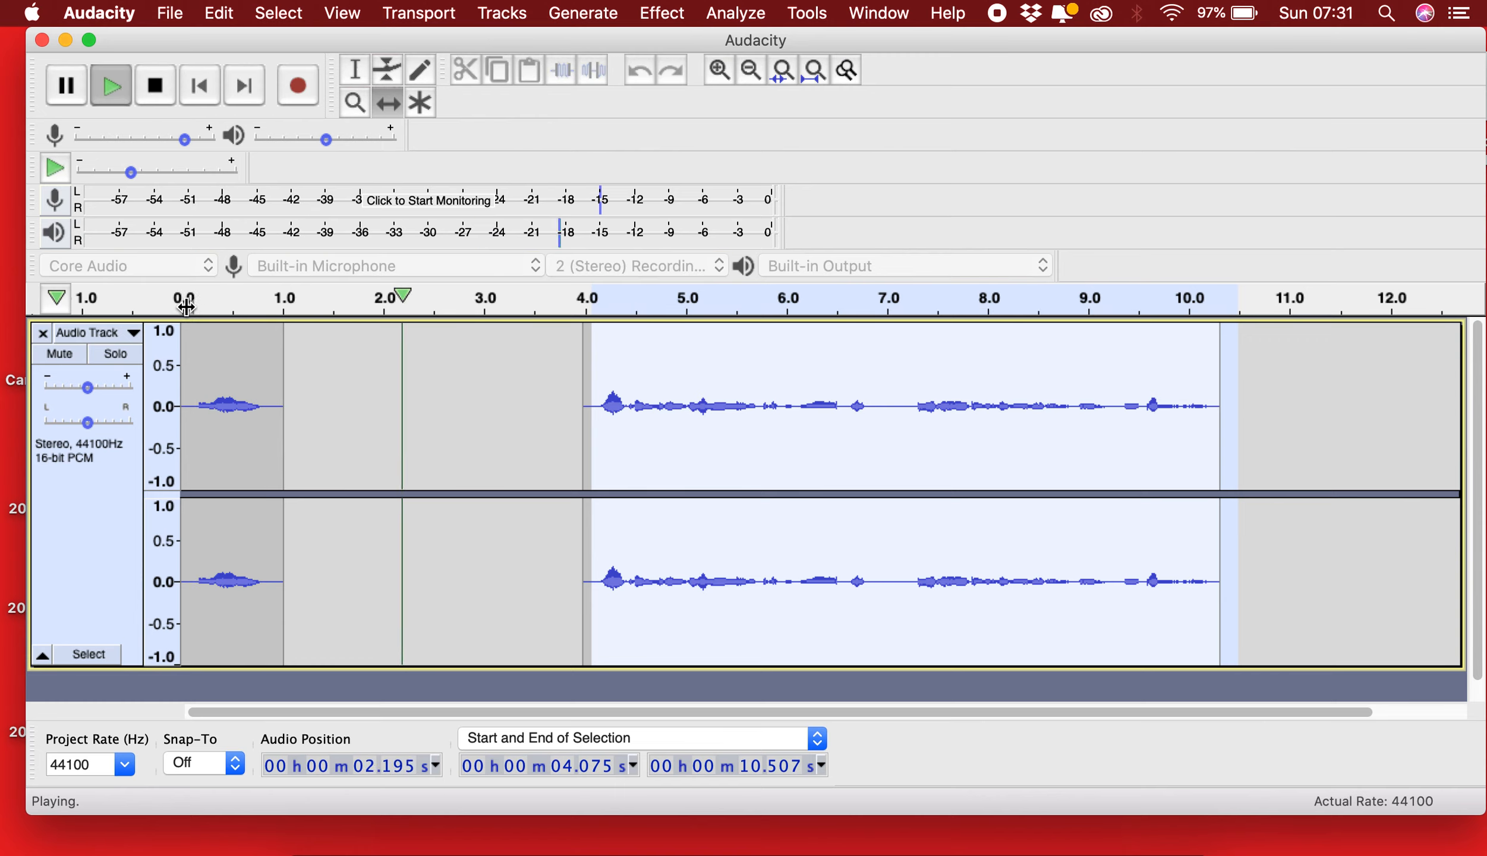
pyautogui.click(186, 307)
pyautogui.click(186, 307)
pyautogui.click(186, 308)
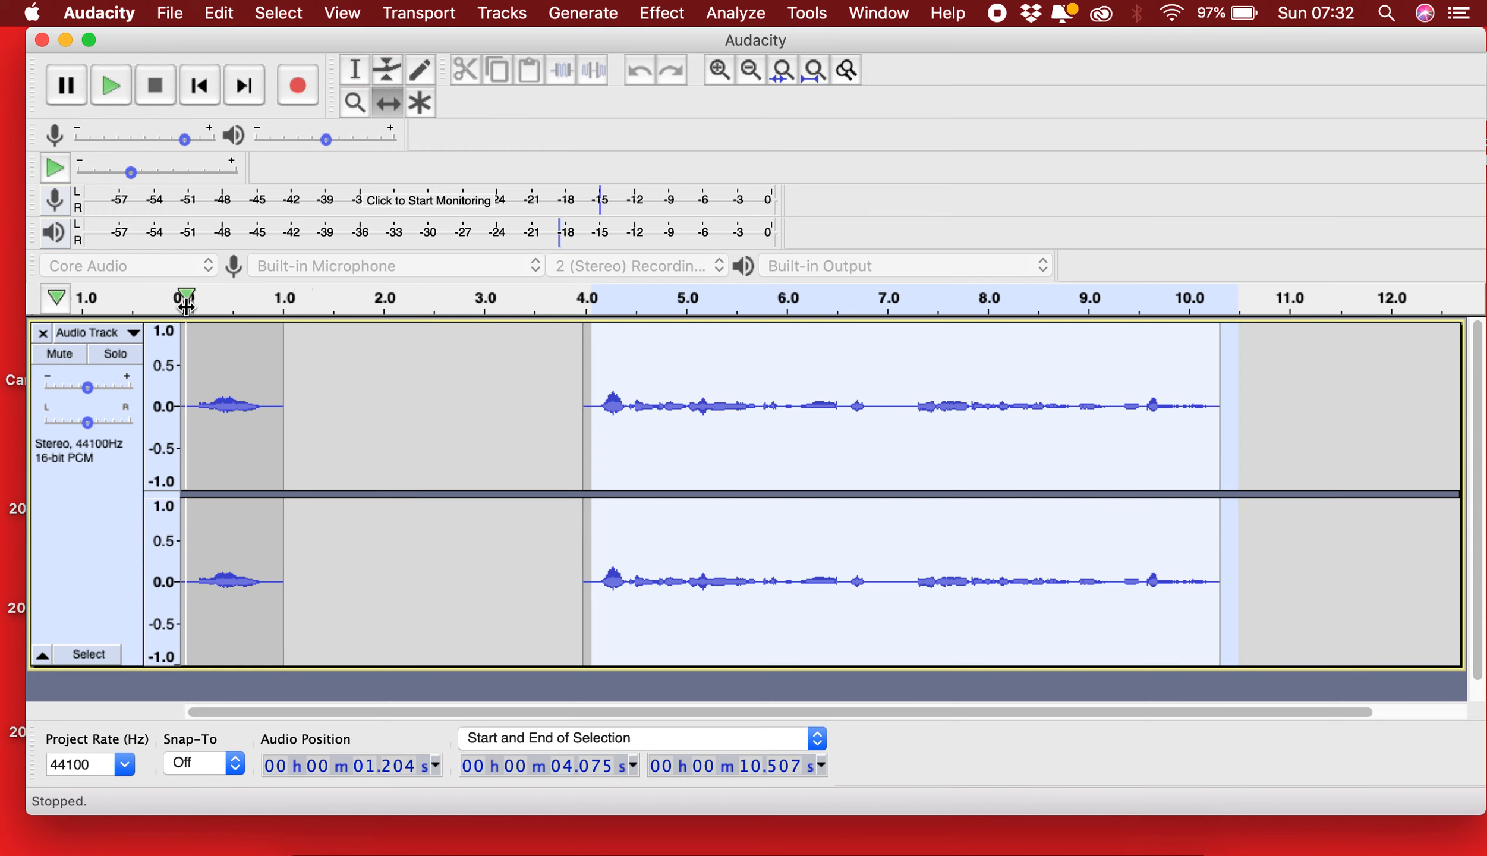
# Step: Play only the first clip, from 0 to about 1 second, and restart playback from the beginning of the track
pyautogui.moveTo(188, 311); pyautogui.dragTo(285, 311)
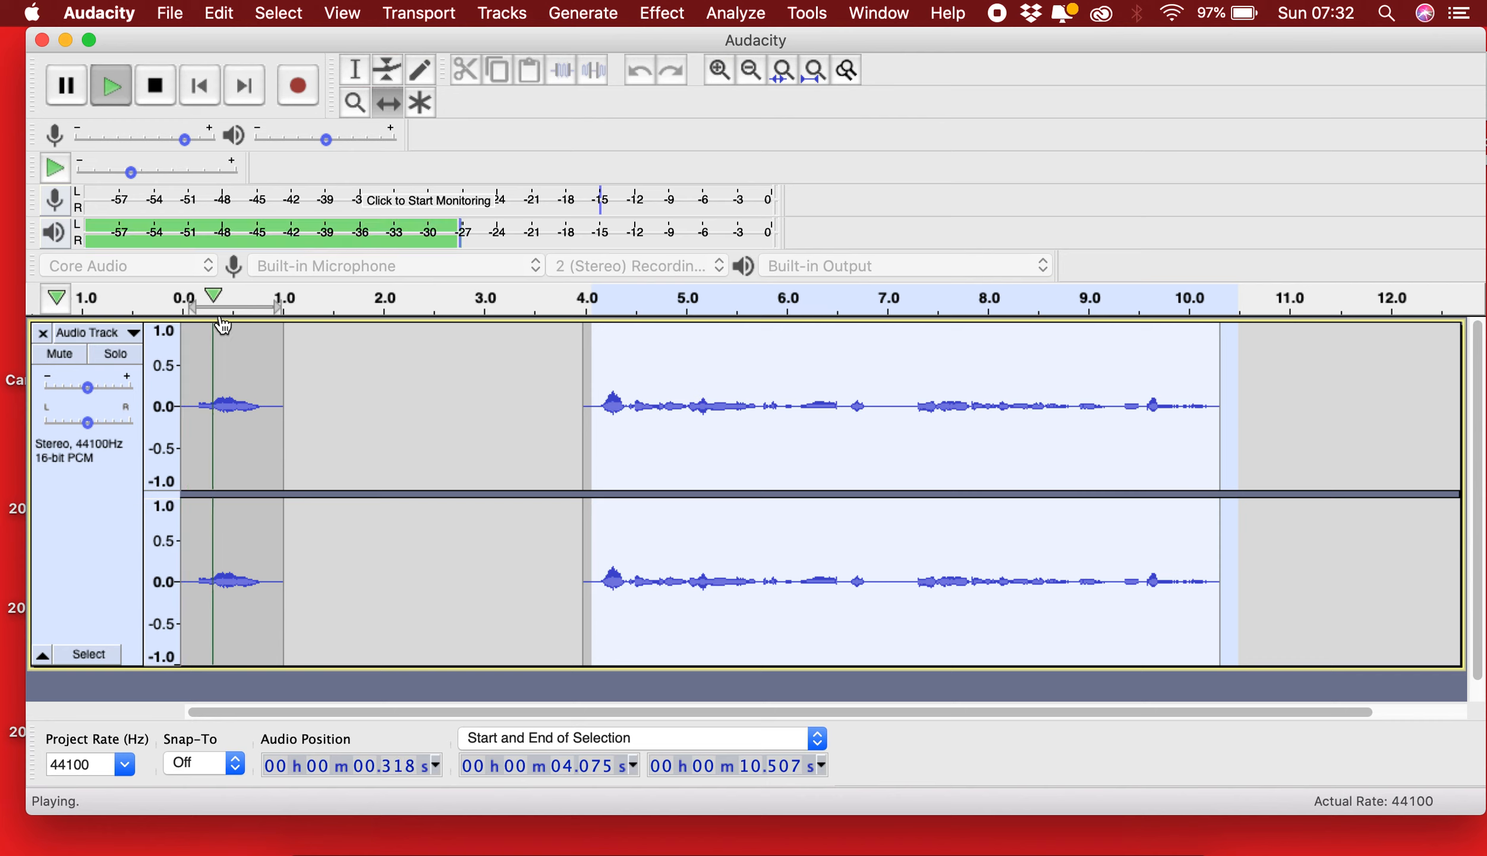
pyautogui.click(179, 304)
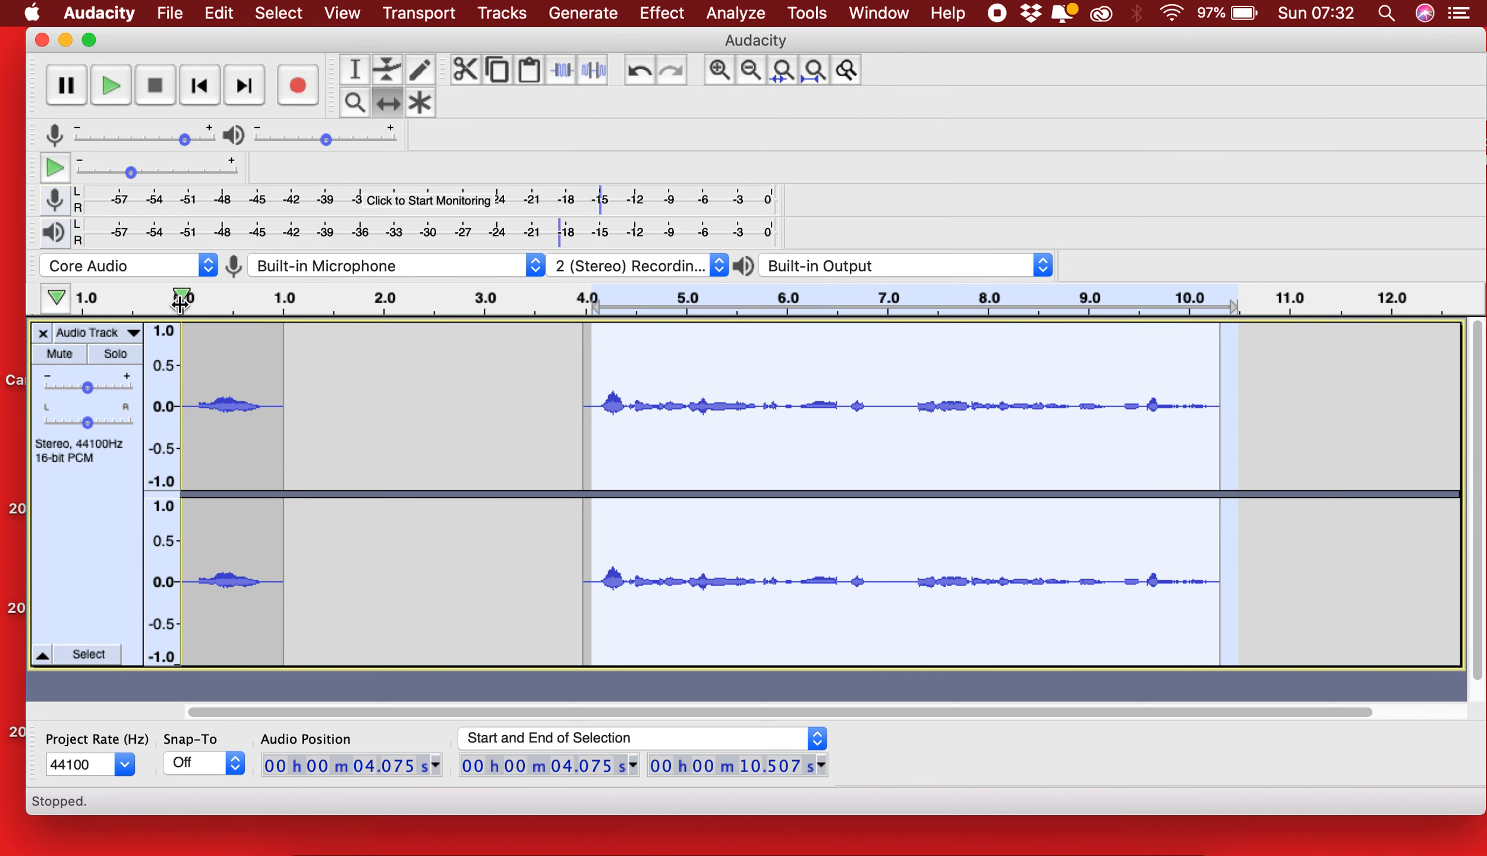
pyautogui.press('space')
pyautogui.press('space')
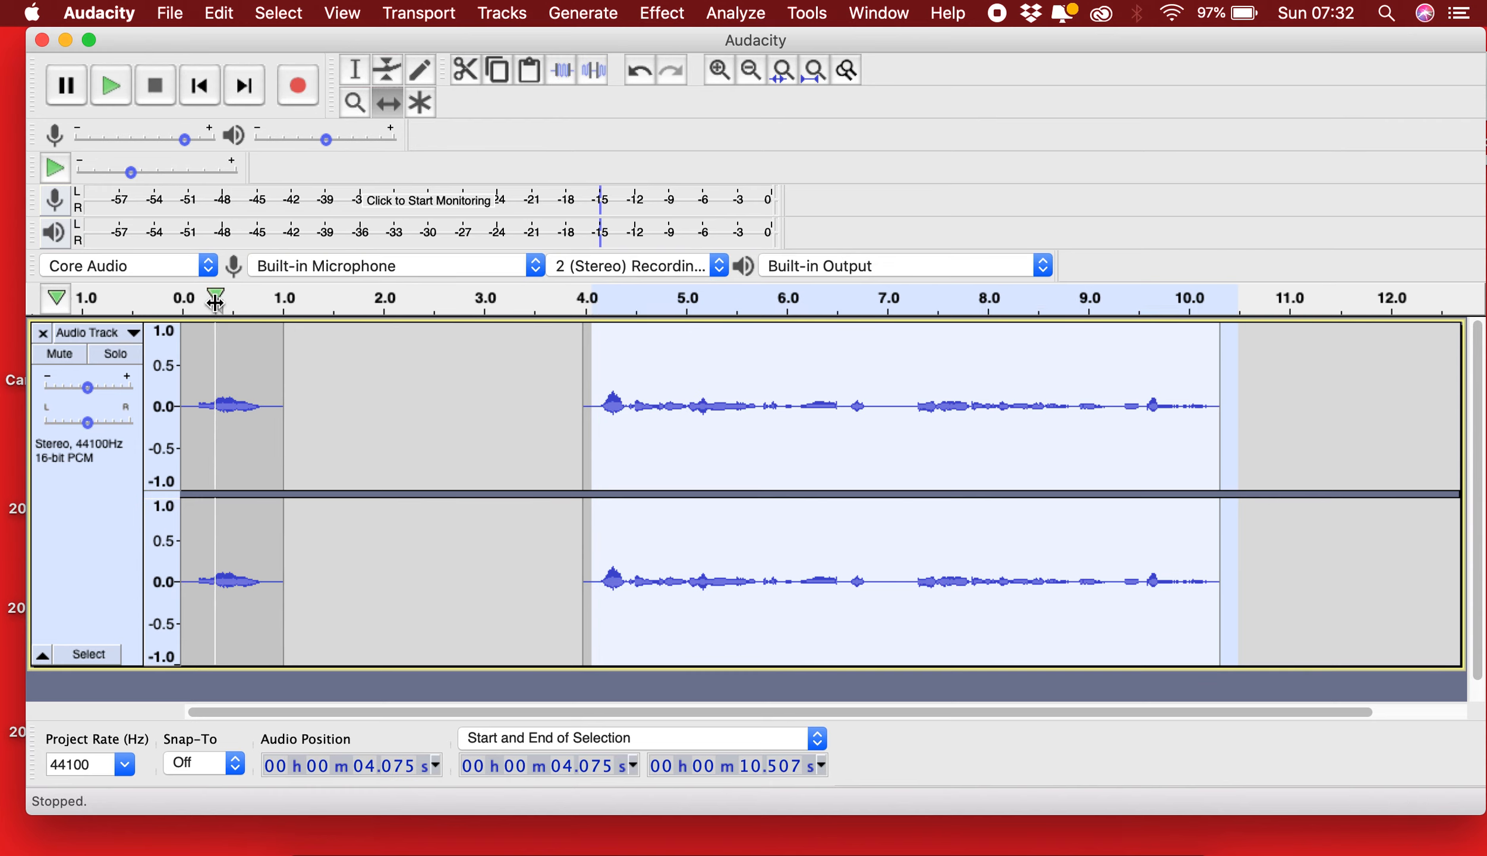
pyautogui.click(189, 301)
pyautogui.click(189, 301)
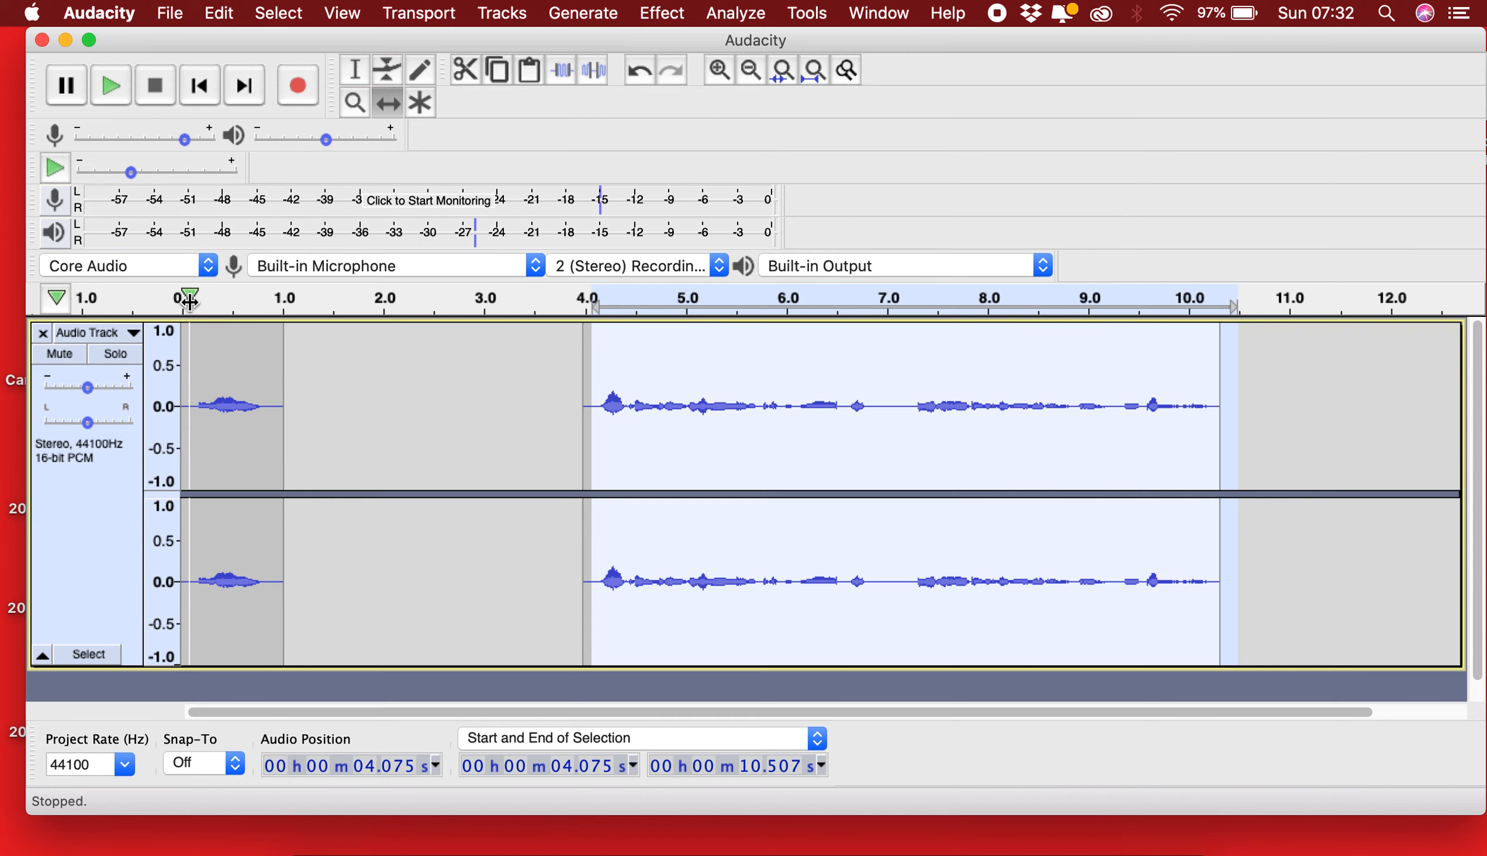
pyautogui.press('space')
pyautogui.press('space')
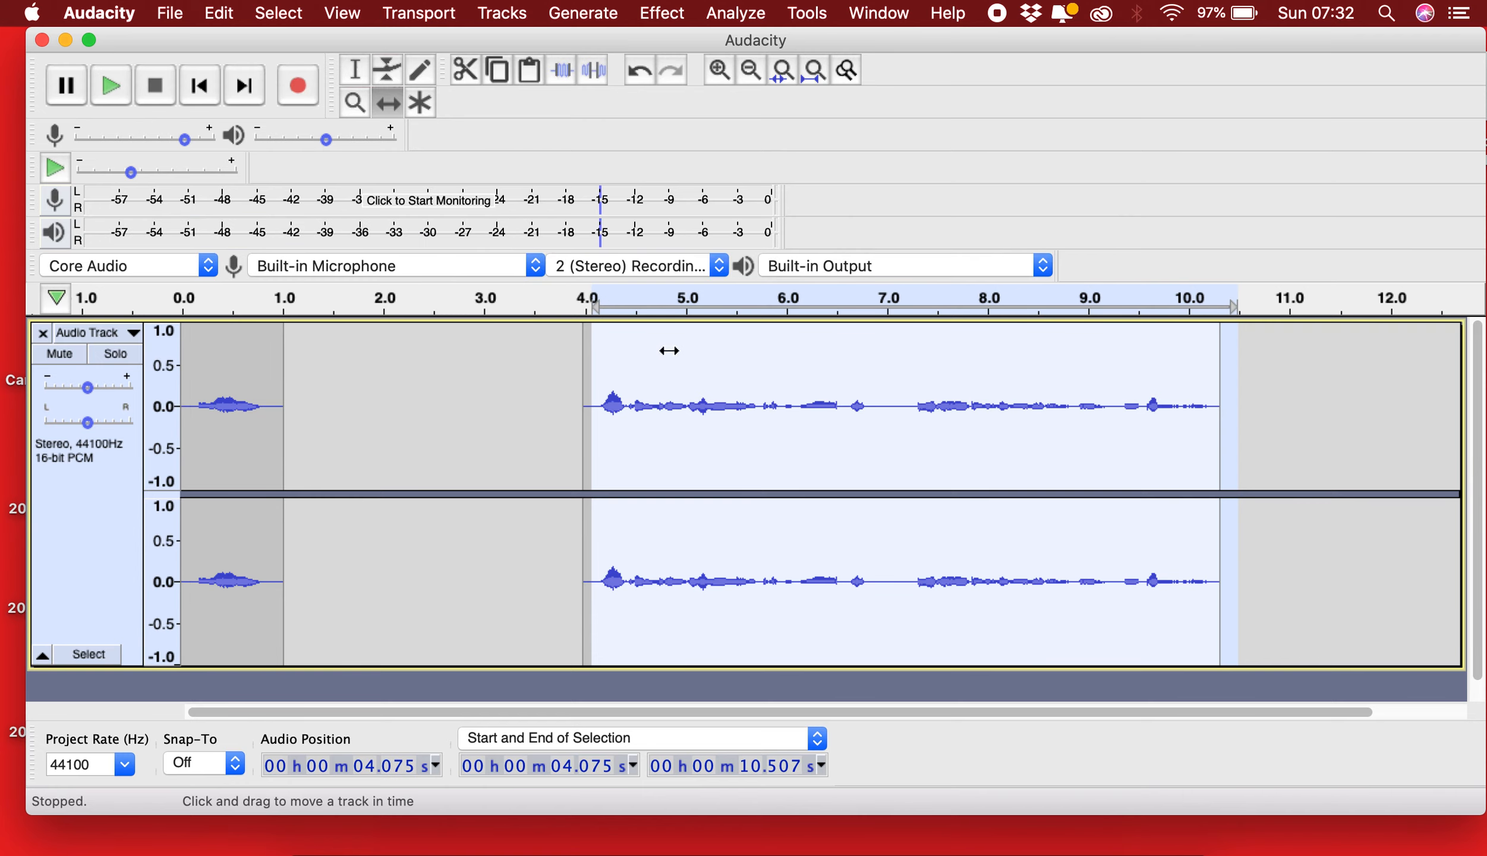
# Step: Place the cursor at about 3.58 seconds in the gap with the Selection tool, and replay the first clip
pyautogui.click(355, 70)
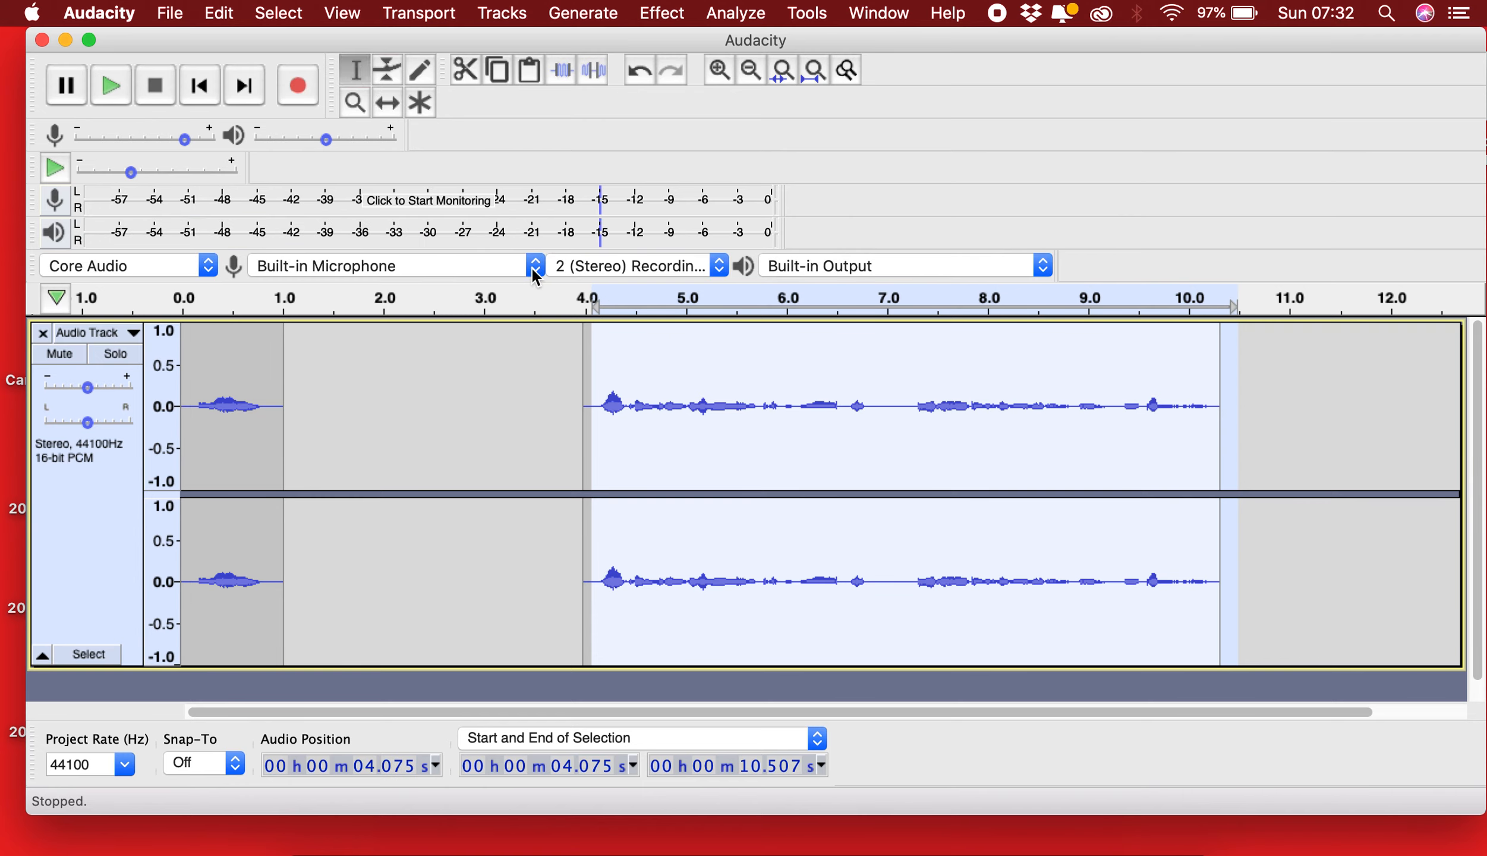
pyautogui.click(541, 390)
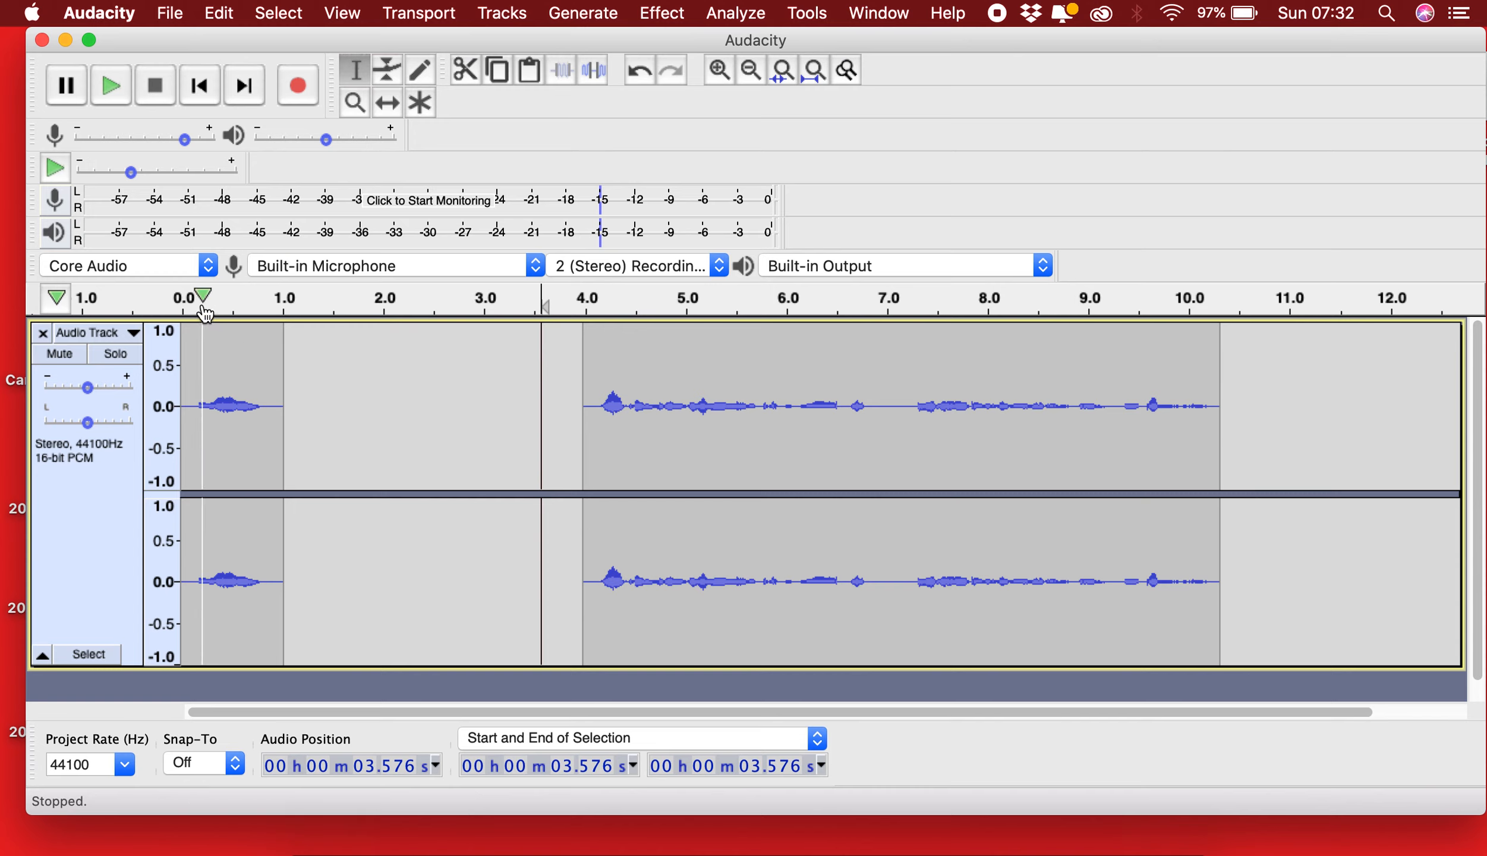
pyautogui.click(183, 303)
pyautogui.click(183, 303)
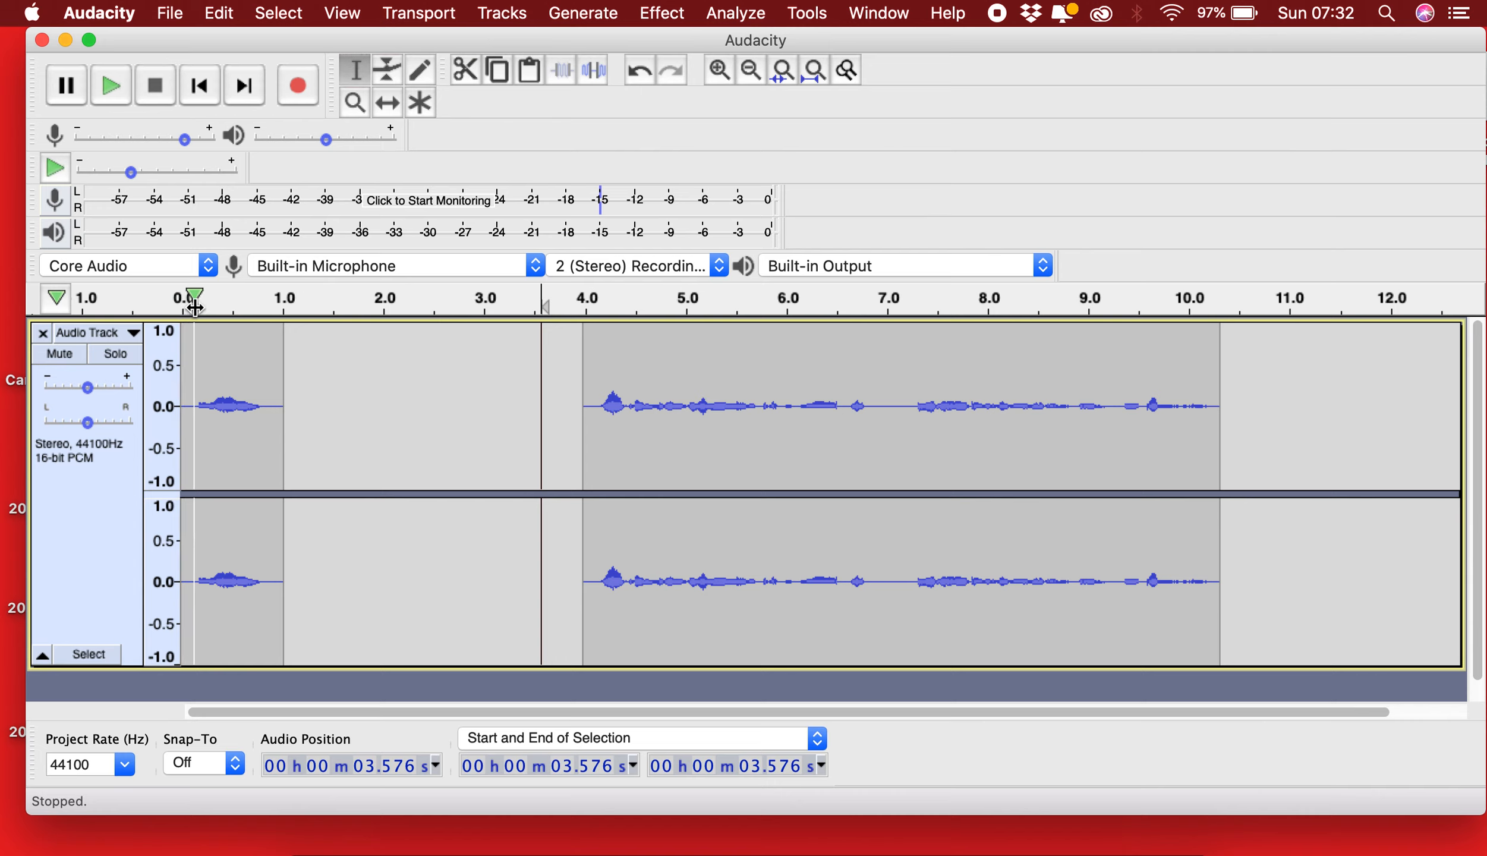
pyautogui.moveTo(183, 312); pyautogui.dragTo(282, 312)
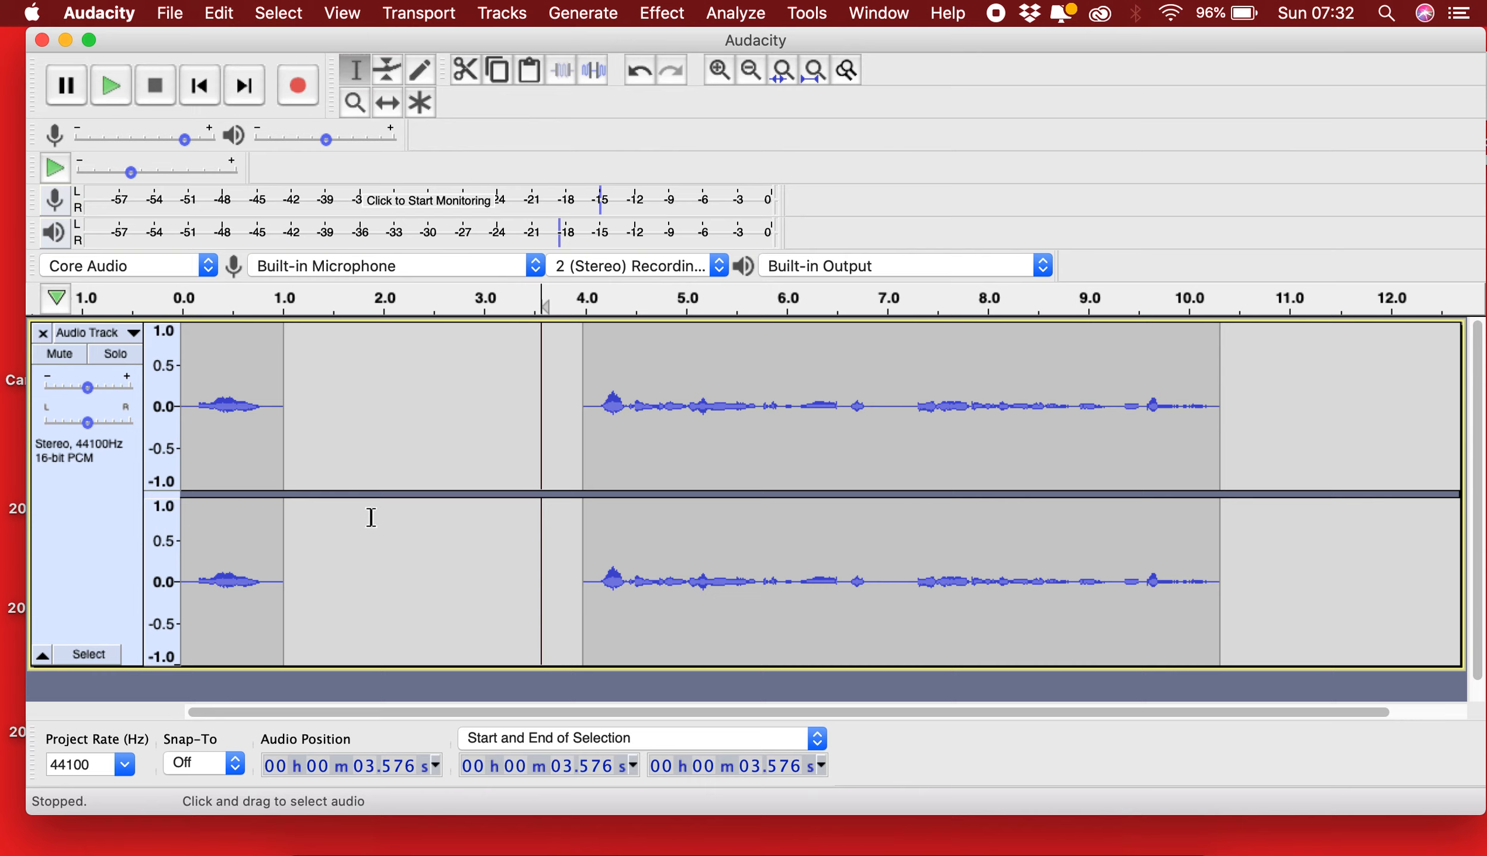
# Step: Add a new empty stereo track to the project
pyautogui.click(172, 13)
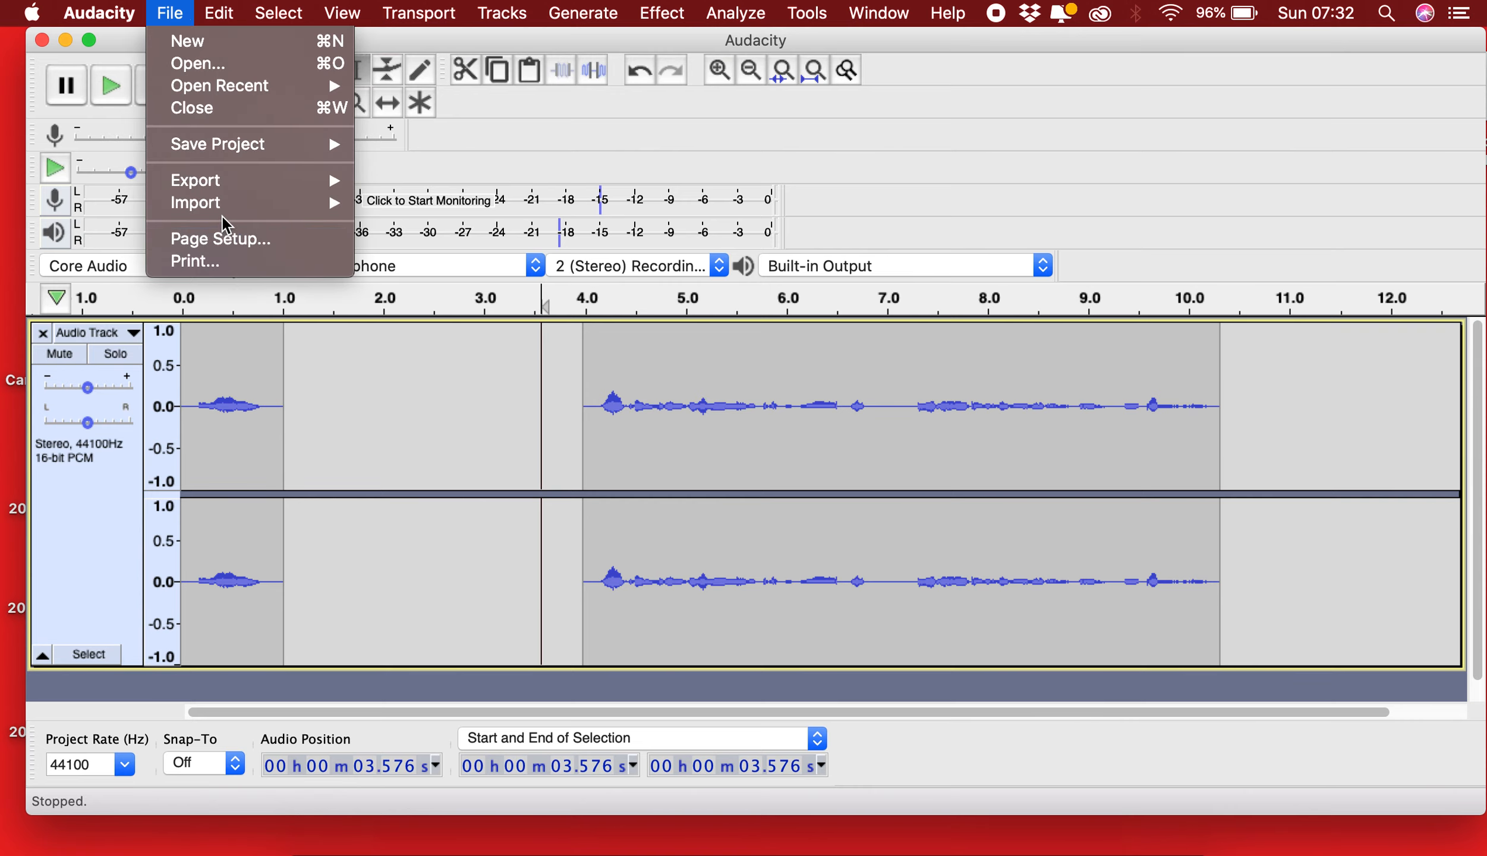
pyautogui.moveTo(544, 12)
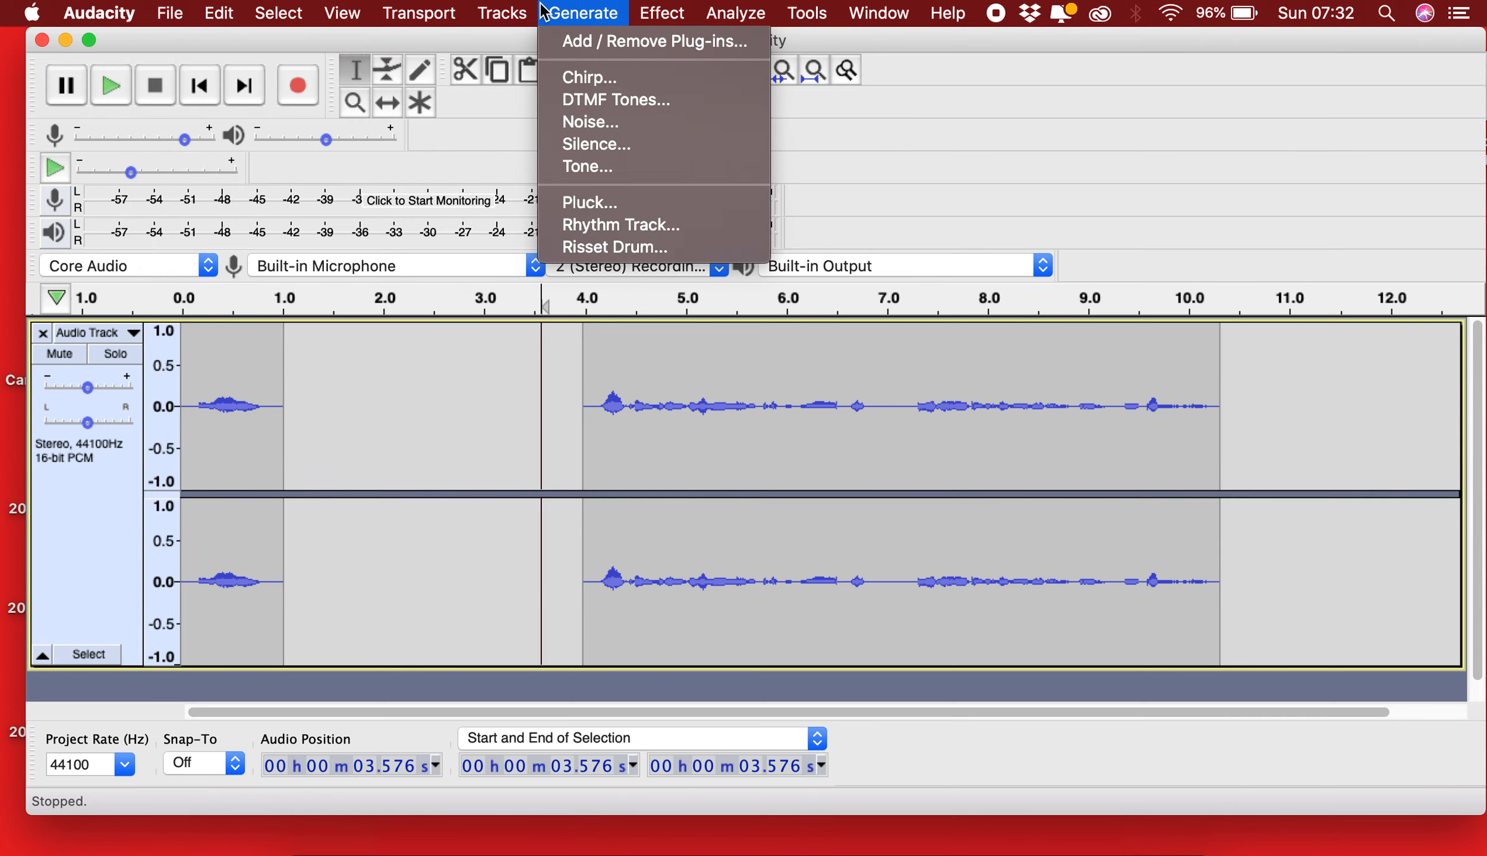
pyautogui.moveTo(516, 55)
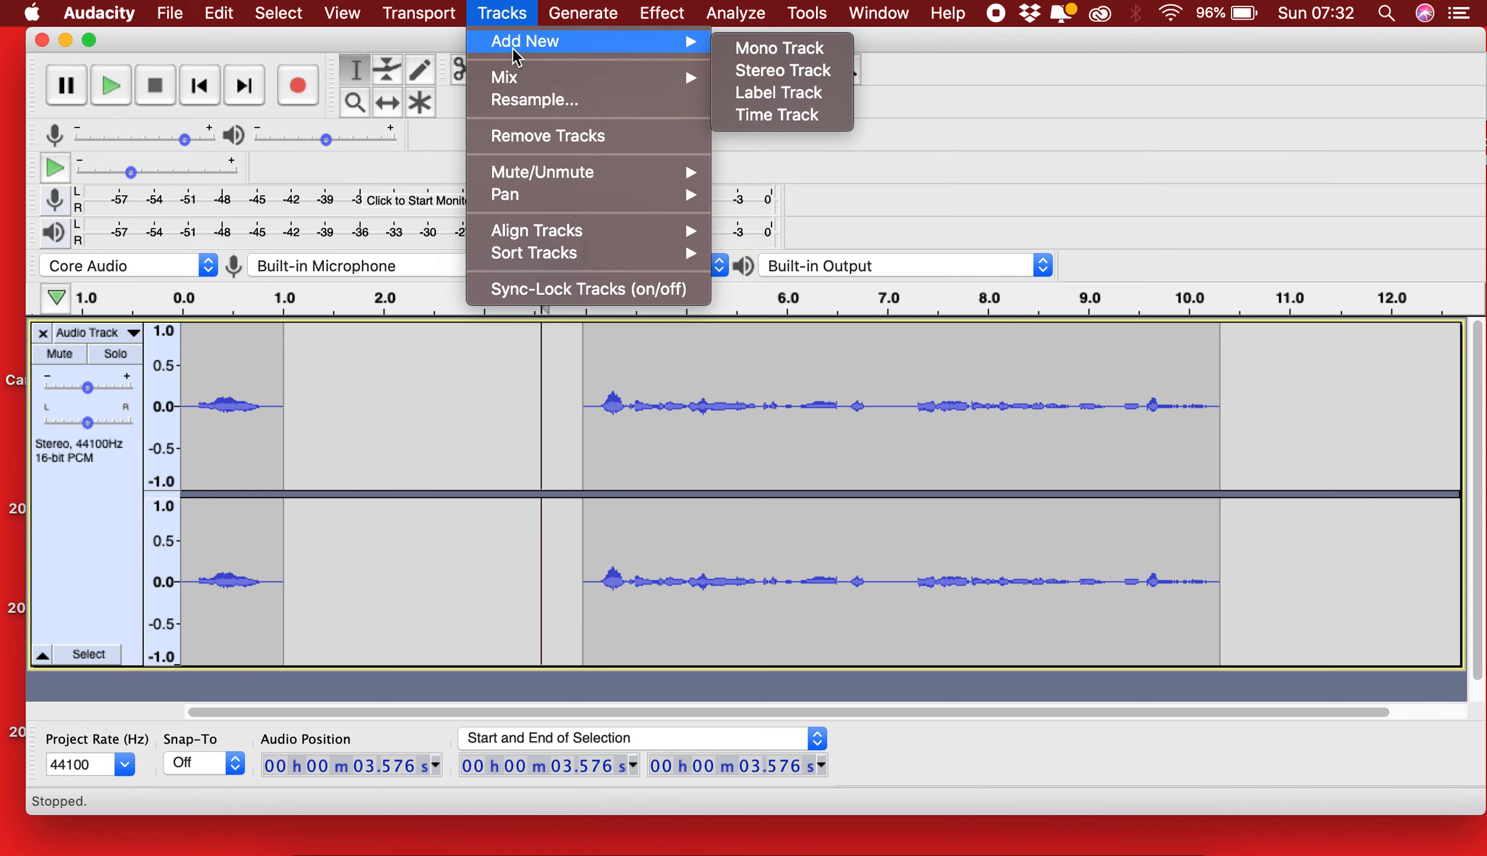
pyautogui.click(772, 71)
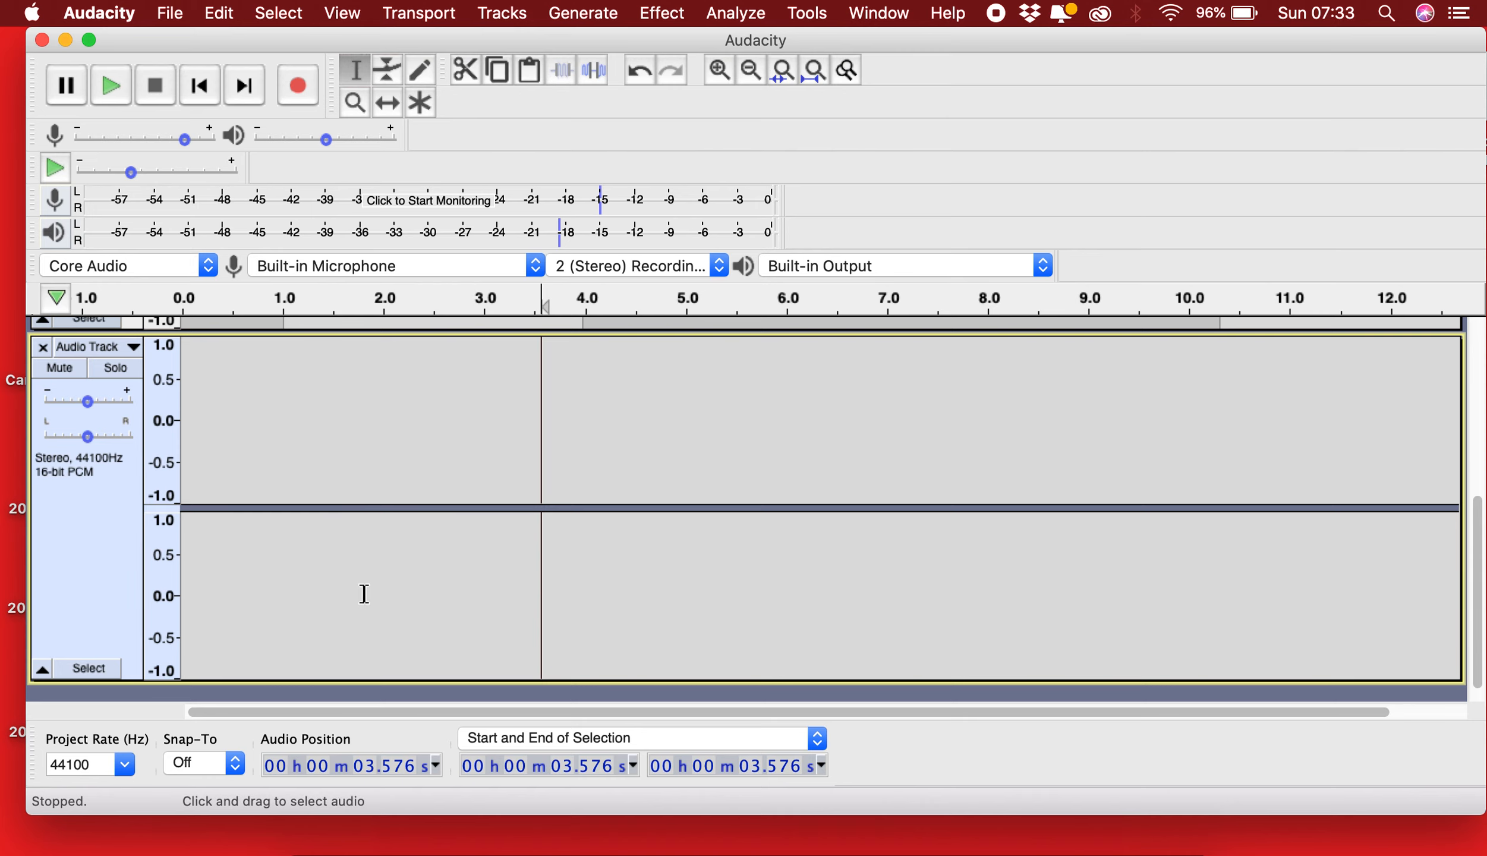
# Step: Reduce the heights of the recorded track and the new stereo track so that both fit in the track area
pyautogui.scroll(5, 364, 595)
pyautogui.scroll(-3, 395, 580)
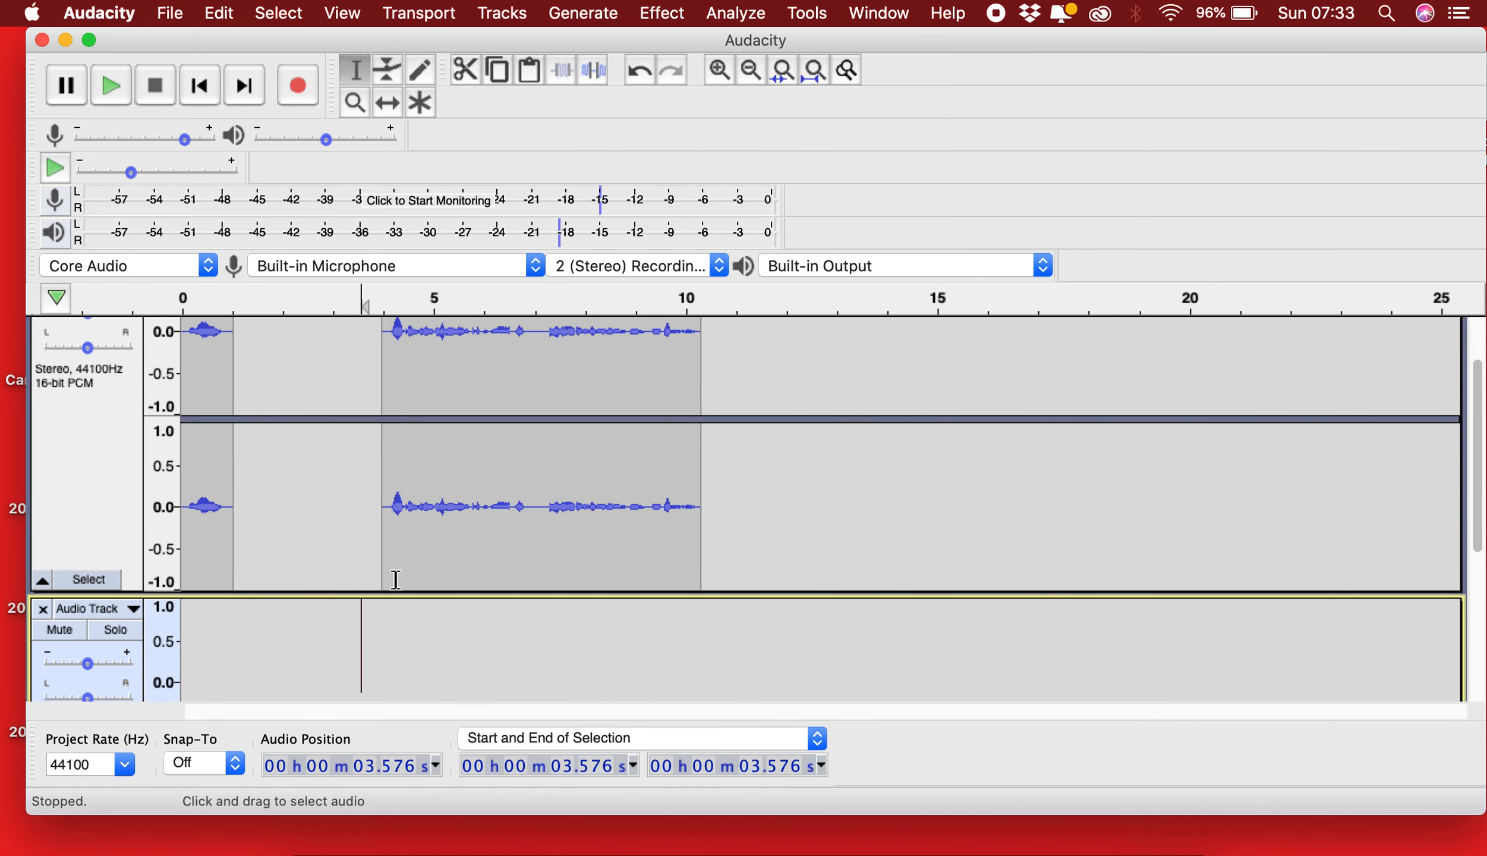
pyautogui.scroll(-4, 396, 579)
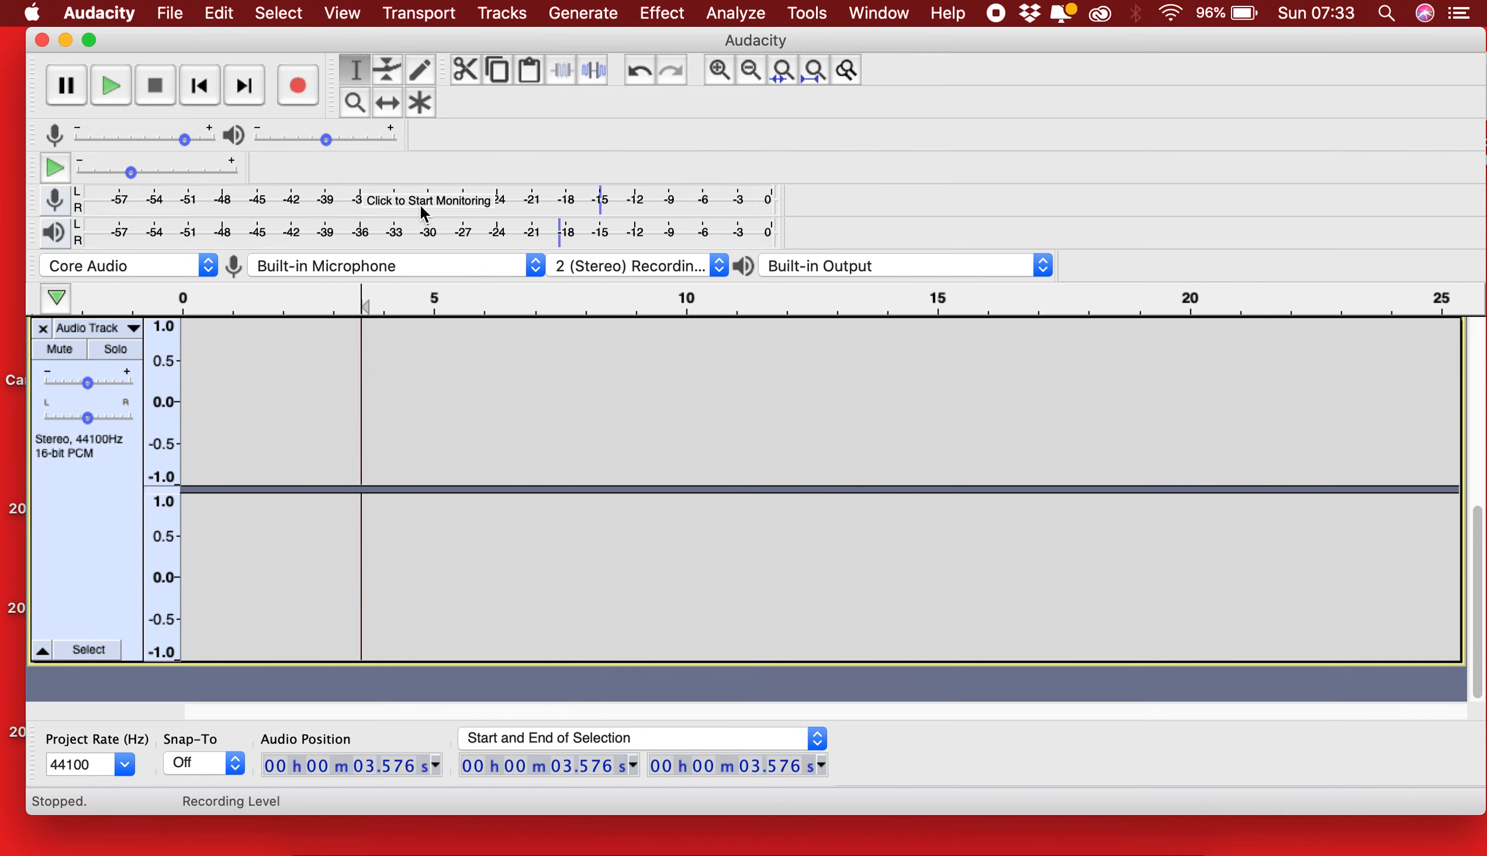
pyautogui.click(750, 69)
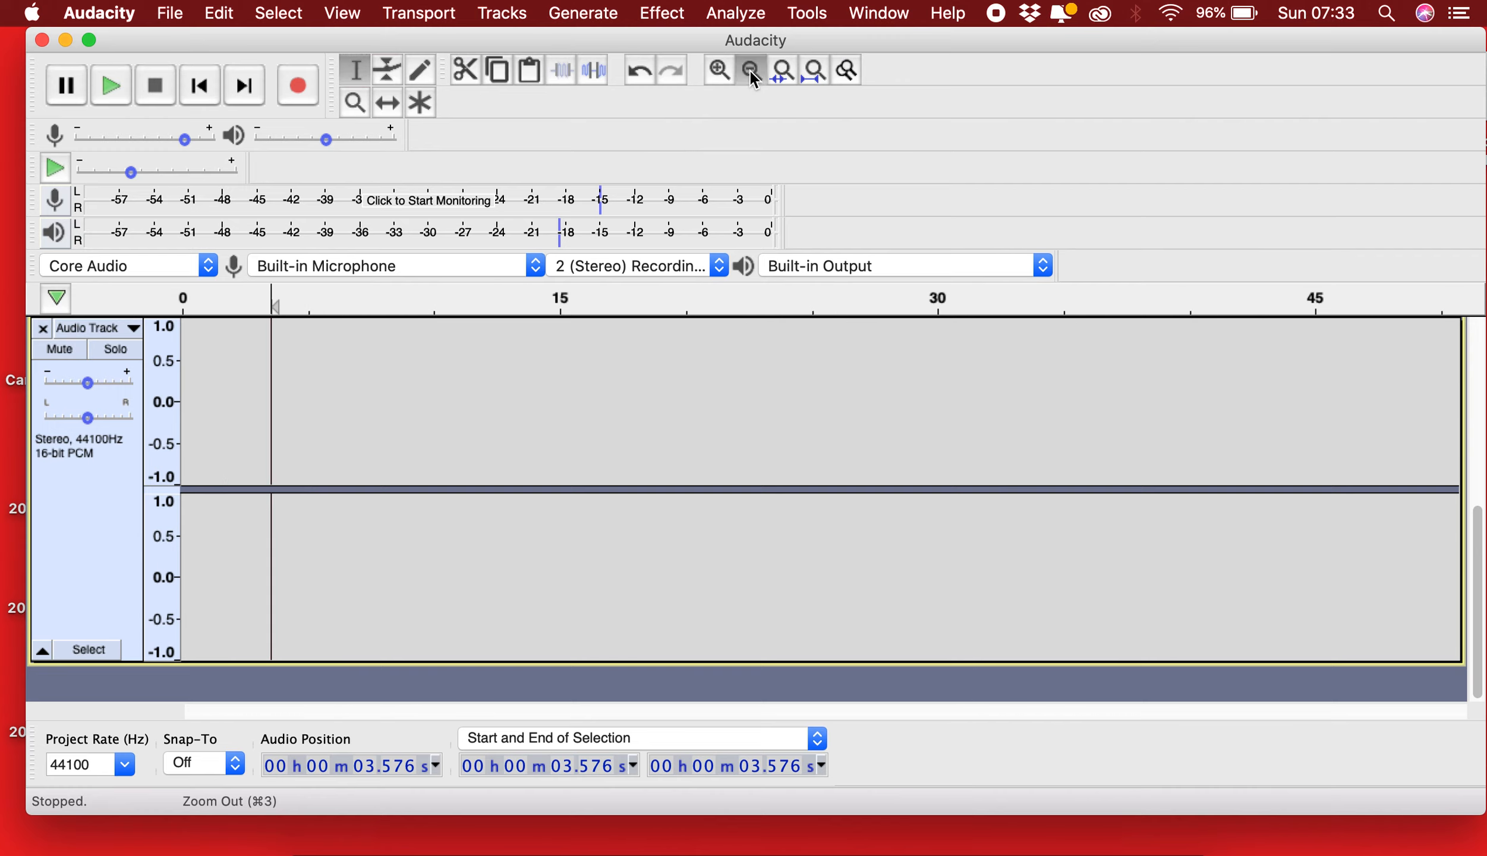
pyautogui.click(749, 69)
pyautogui.moveTo(176, 665); pyautogui.dragTo(201, 554)
pyautogui.scroll(3, 202, 554)
pyautogui.scroll(-1, 137, 594)
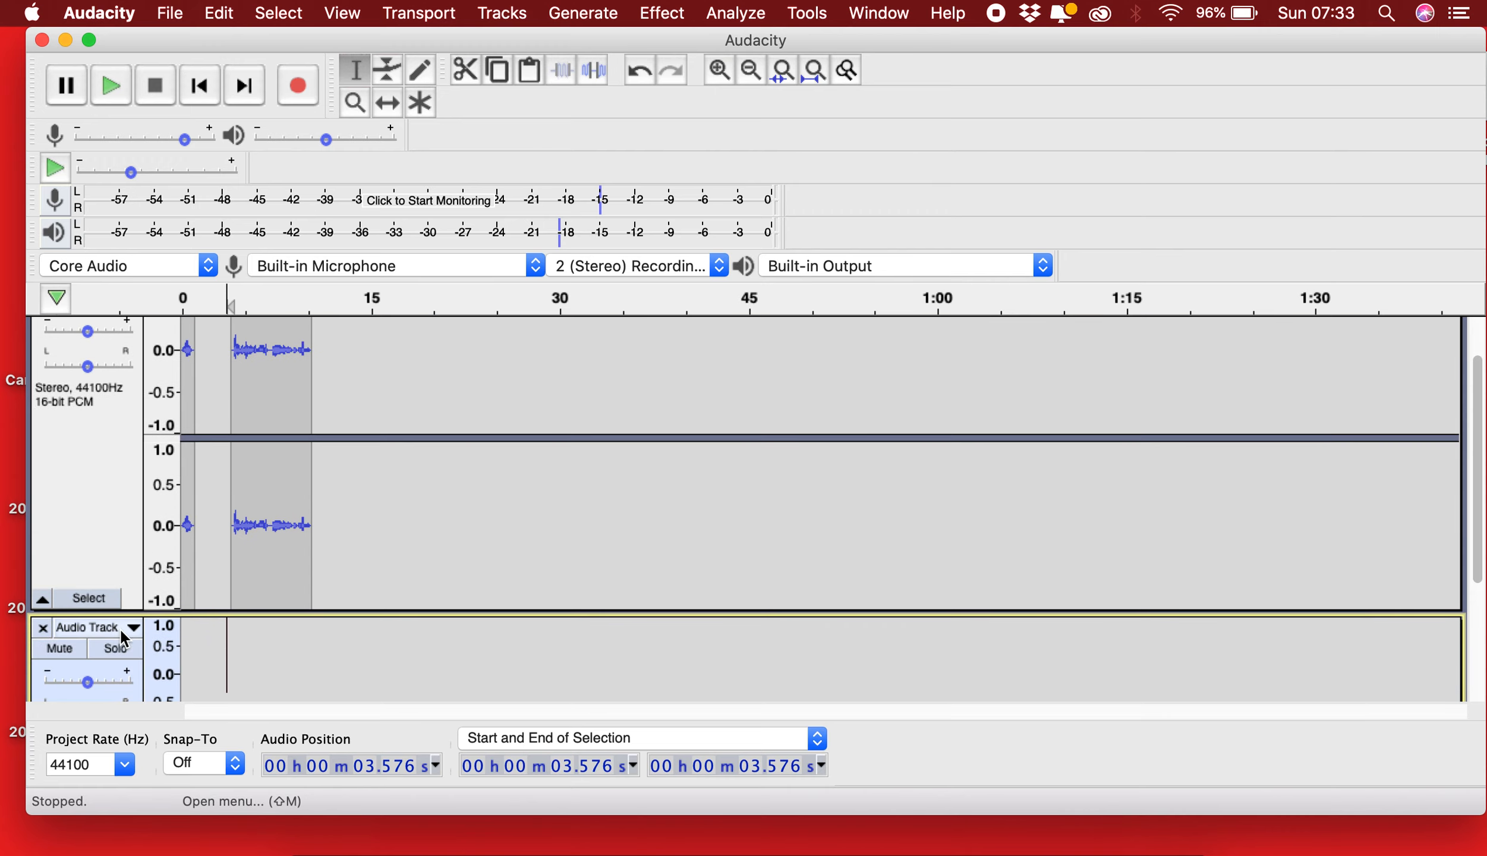
pyautogui.moveTo(135, 563); pyautogui.dragTo(134, 478)
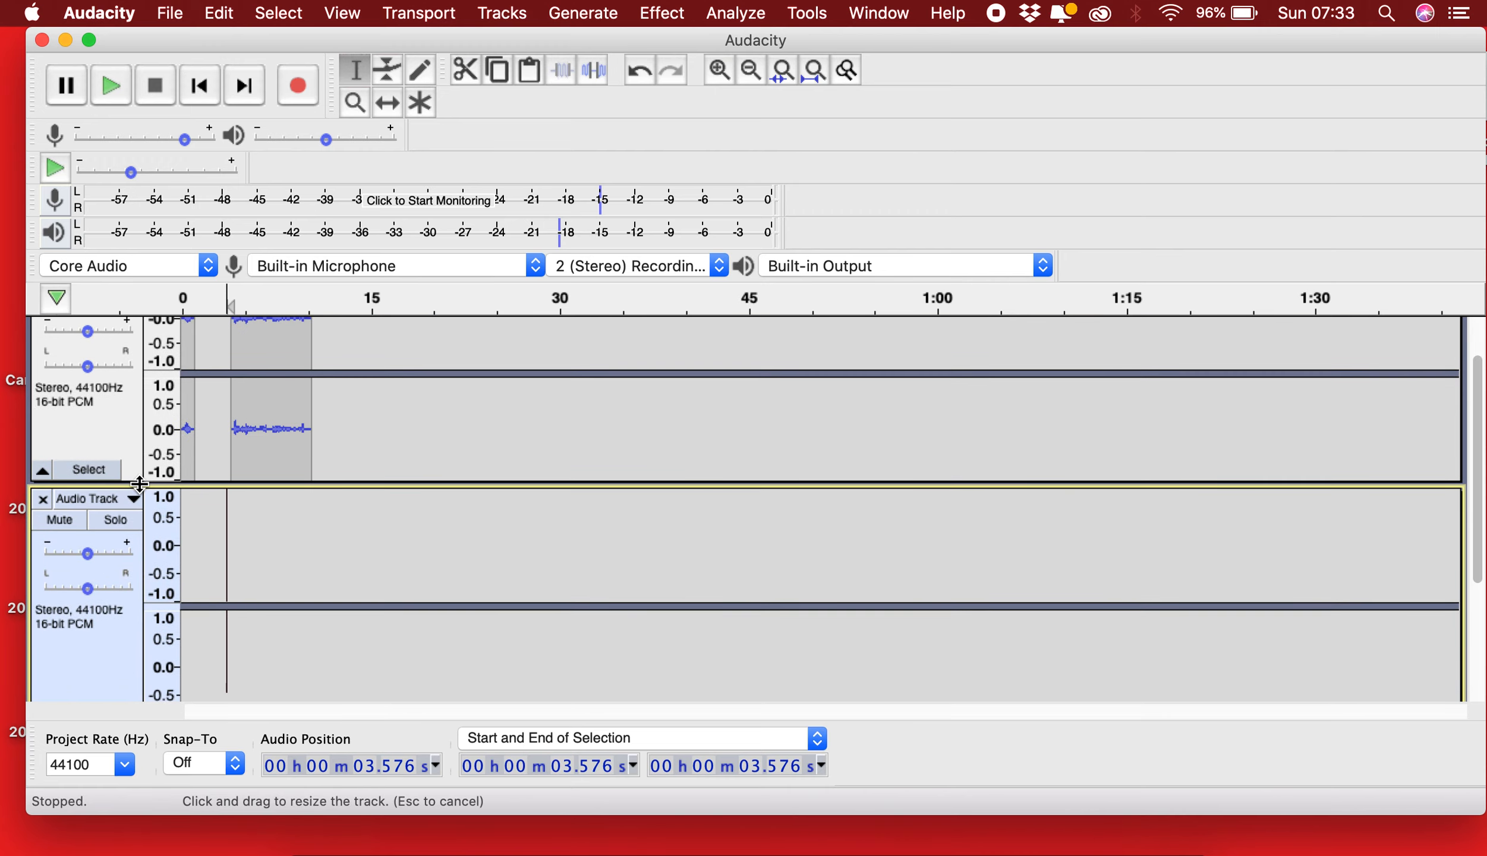
pyautogui.press('super+3')
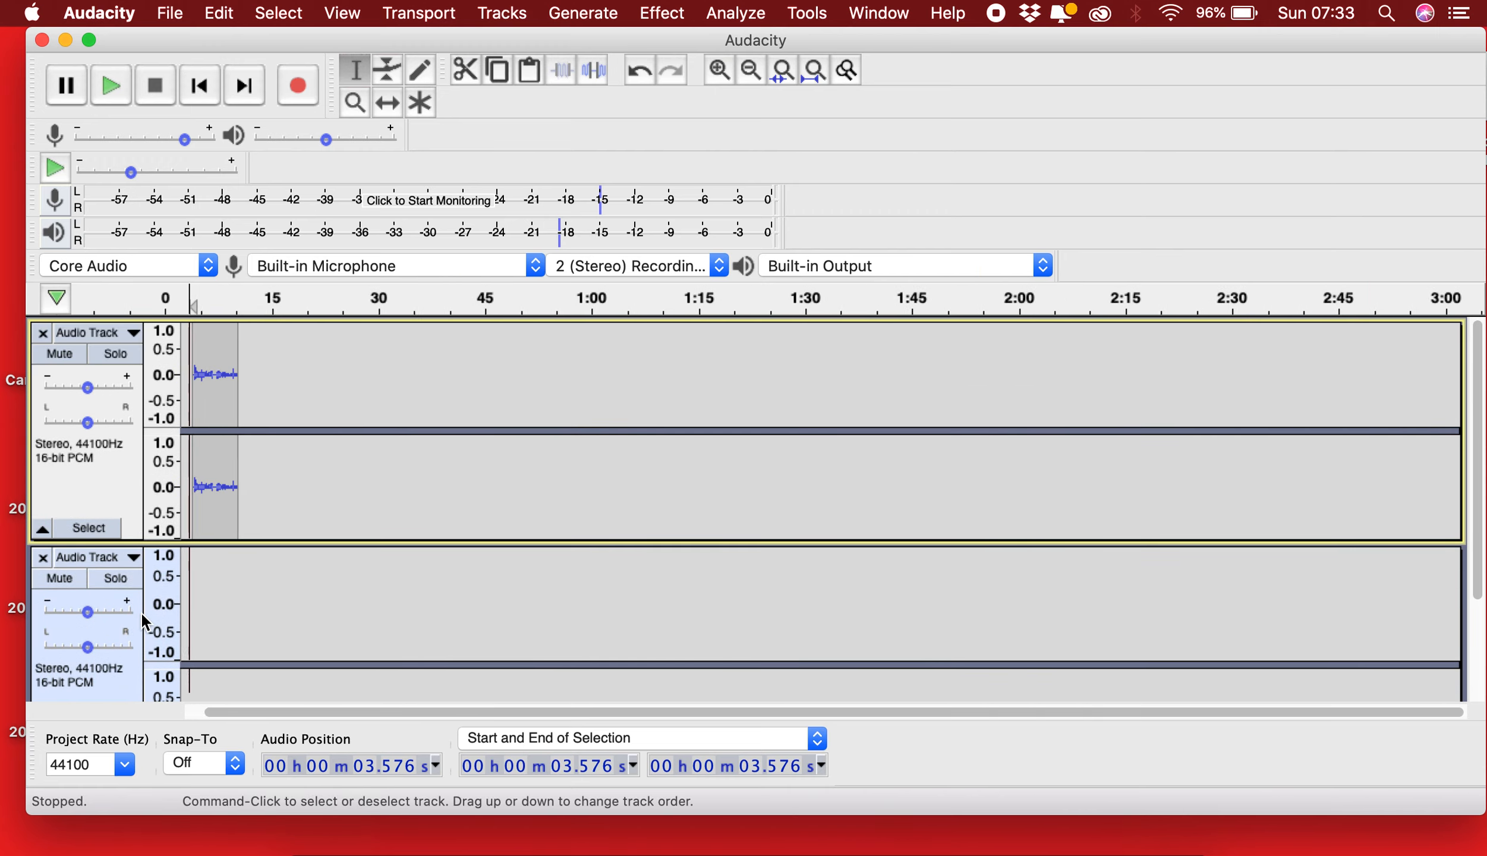
pyautogui.scroll(-1, 141, 611)
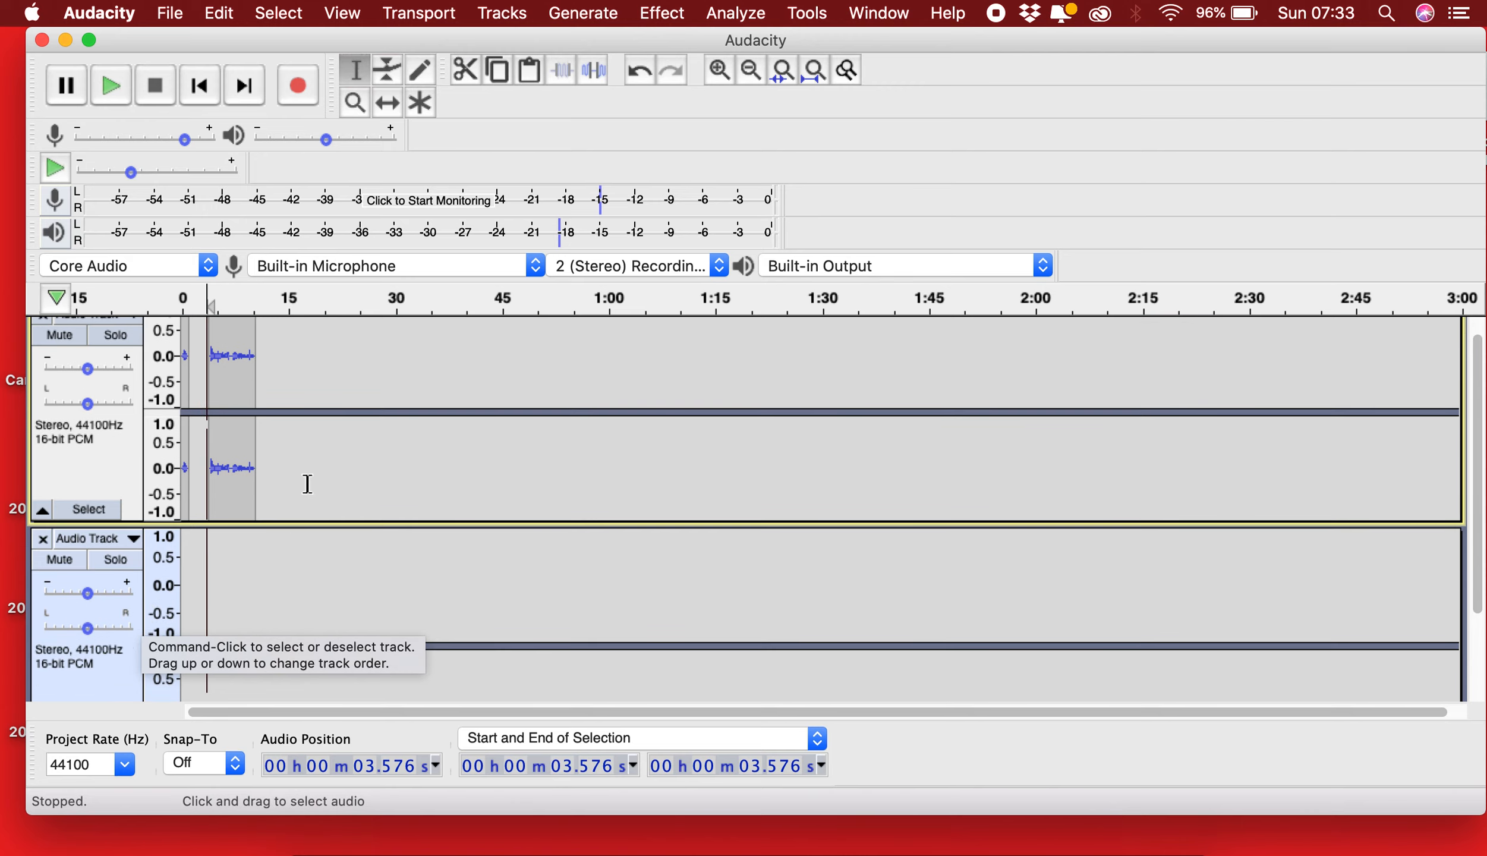
pyautogui.scroll(-5, 306, 484)
pyautogui.moveTo(100, 651); pyautogui.dragTo(104, 607)
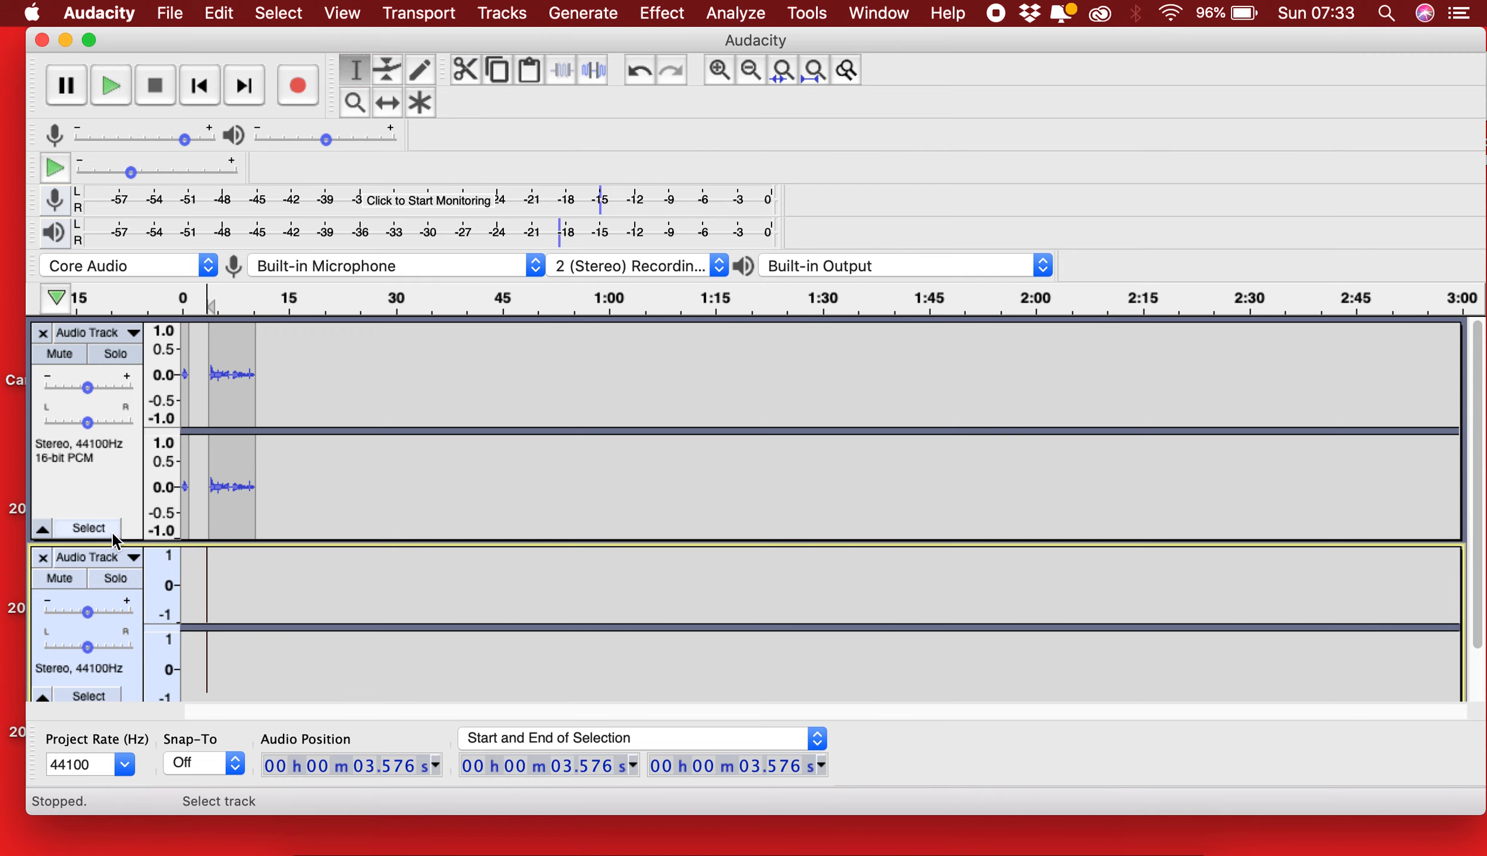
pyautogui.moveTo(133, 541); pyautogui.dragTo(133, 495)
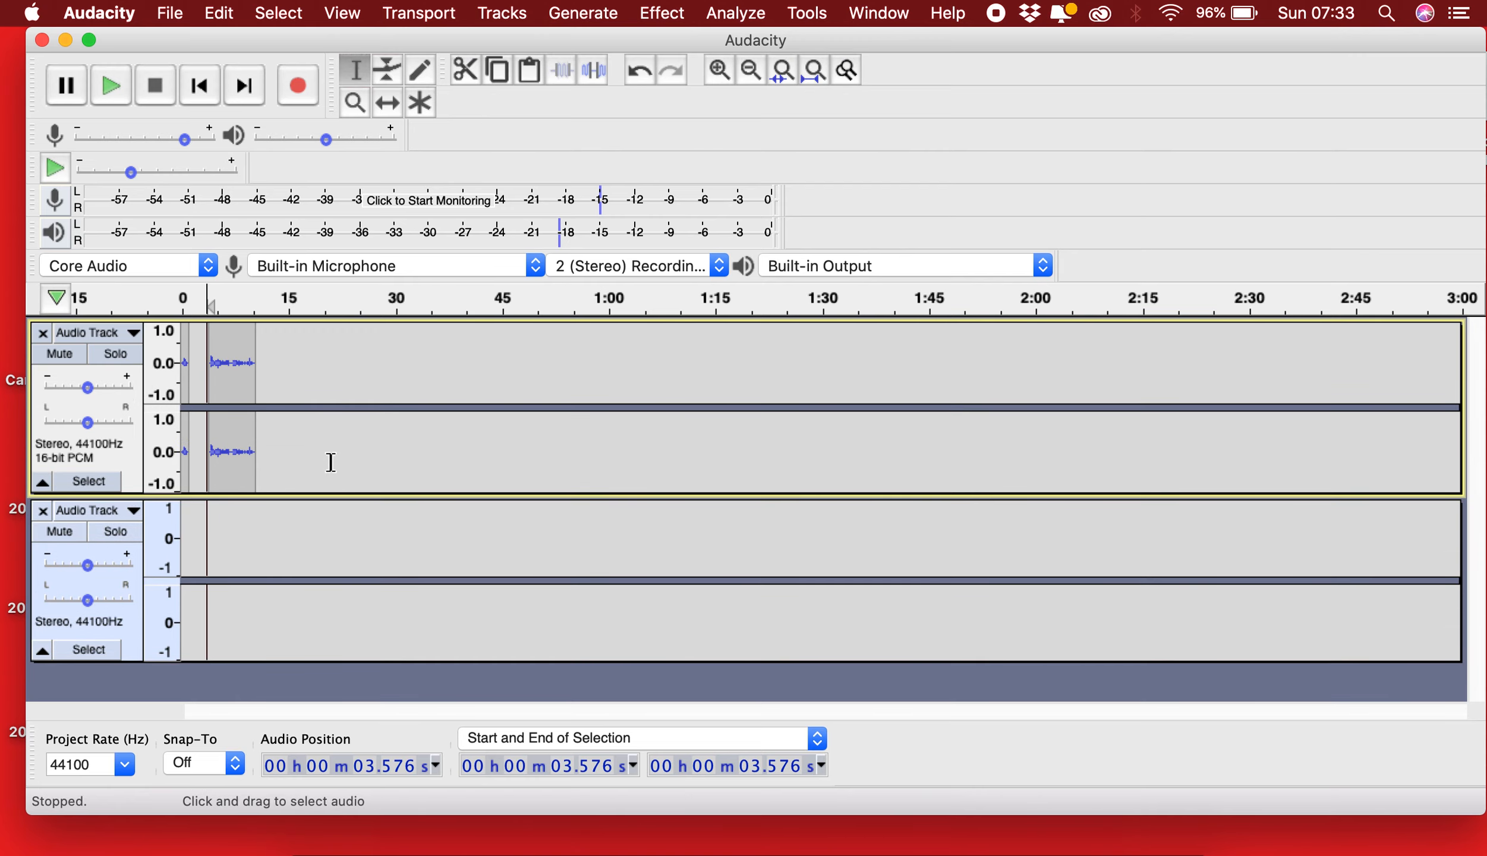
# Step: Copy the first clip, selecting from 0 to about 2.02 seconds, and paste it into the second track at about 1.01 seconds
pyautogui.scroll(4, 331, 463)
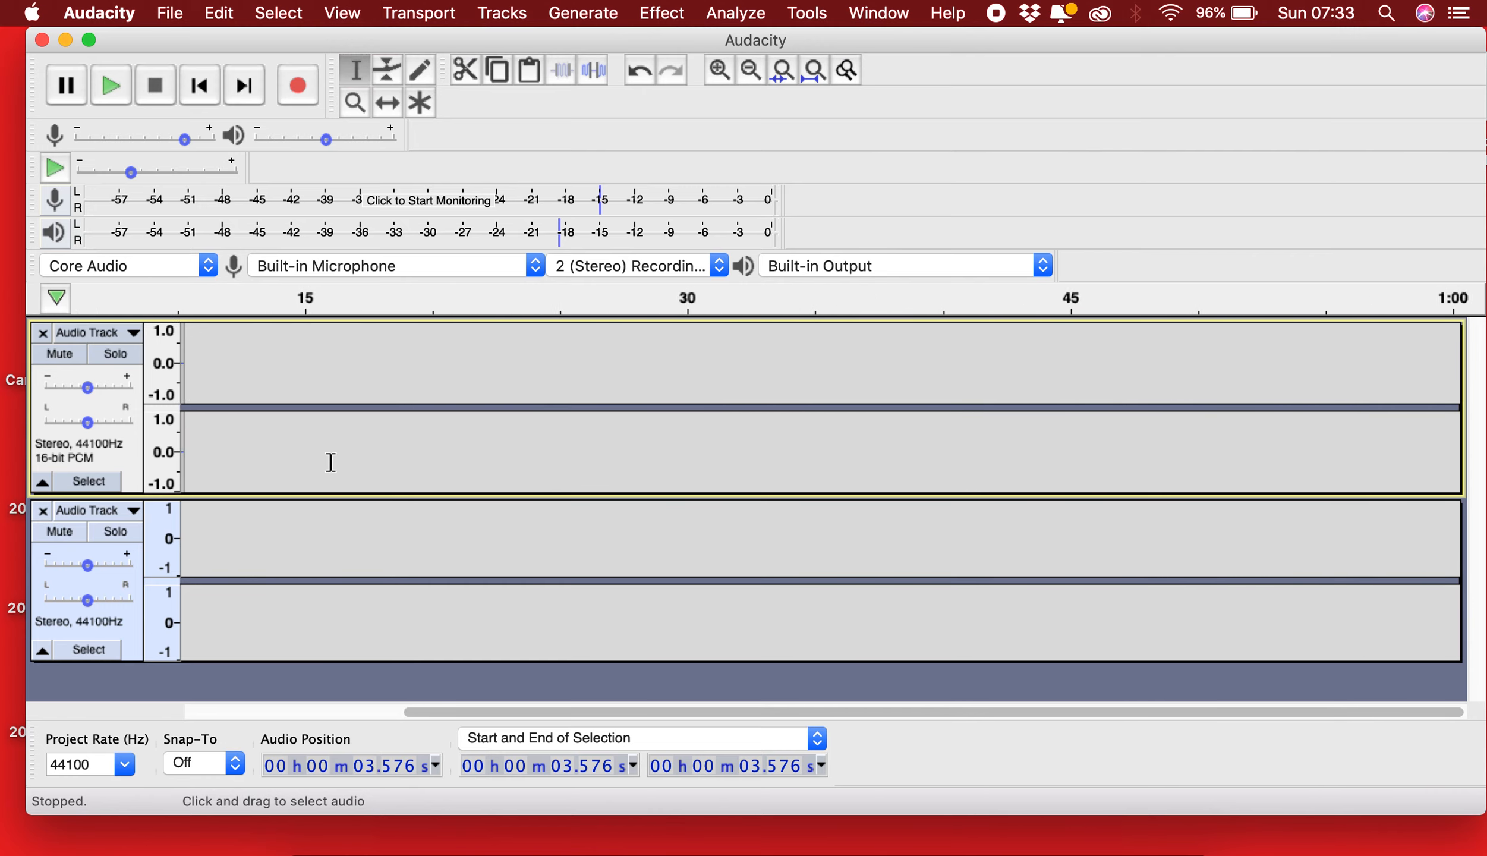
pyautogui.hscroll(-5, 545, 494)
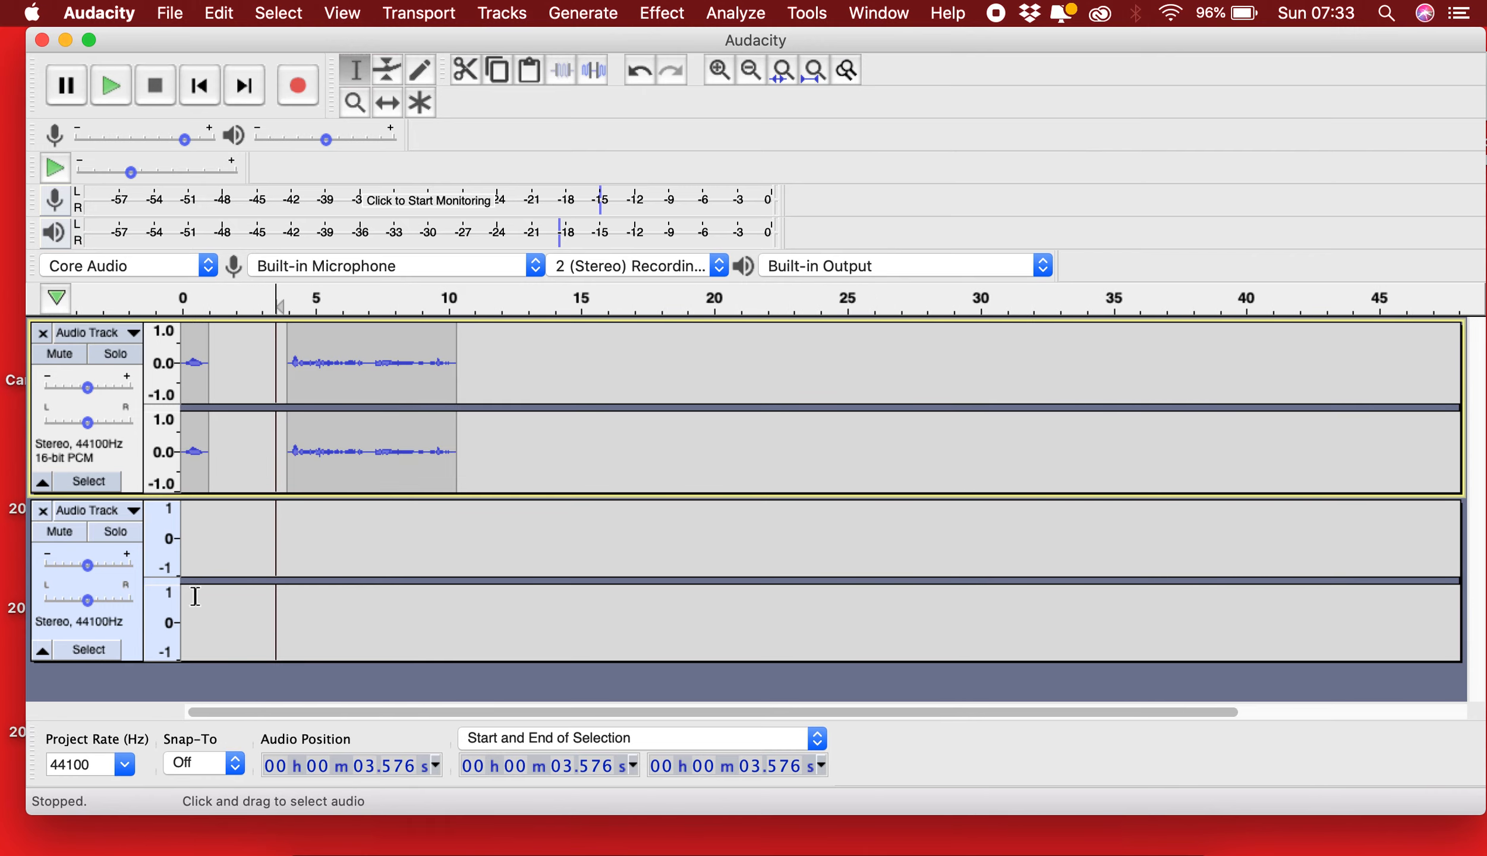
pyautogui.moveTo(236, 448); pyautogui.dragTo(181, 448)
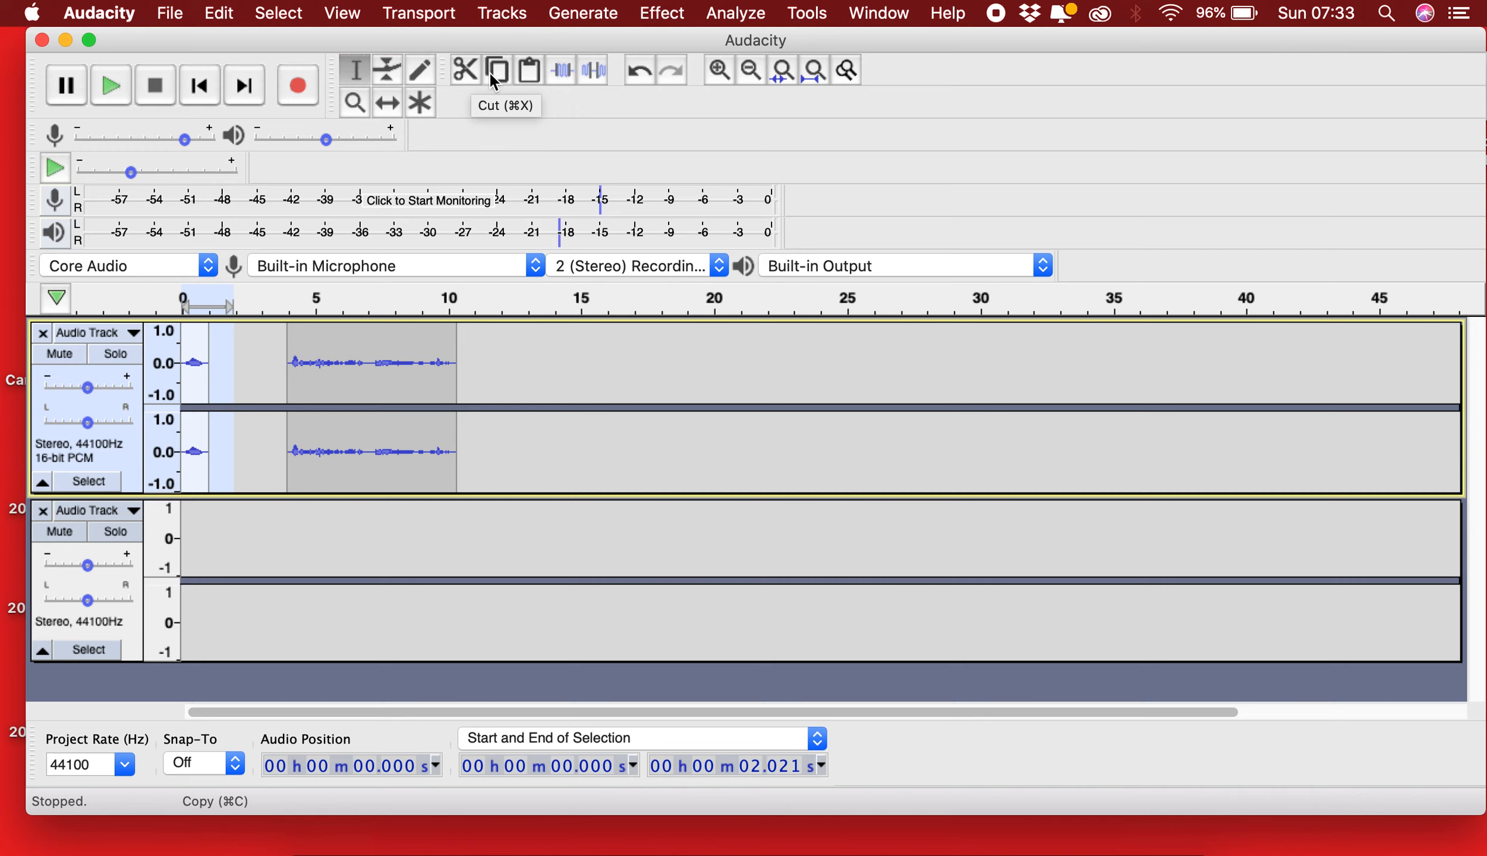
pyautogui.moveTo(208, 545)
pyautogui.mouseDown()
pyautogui.moveTo(191, 545)
pyautogui.moveTo(213, 546)
pyautogui.mouseUp()
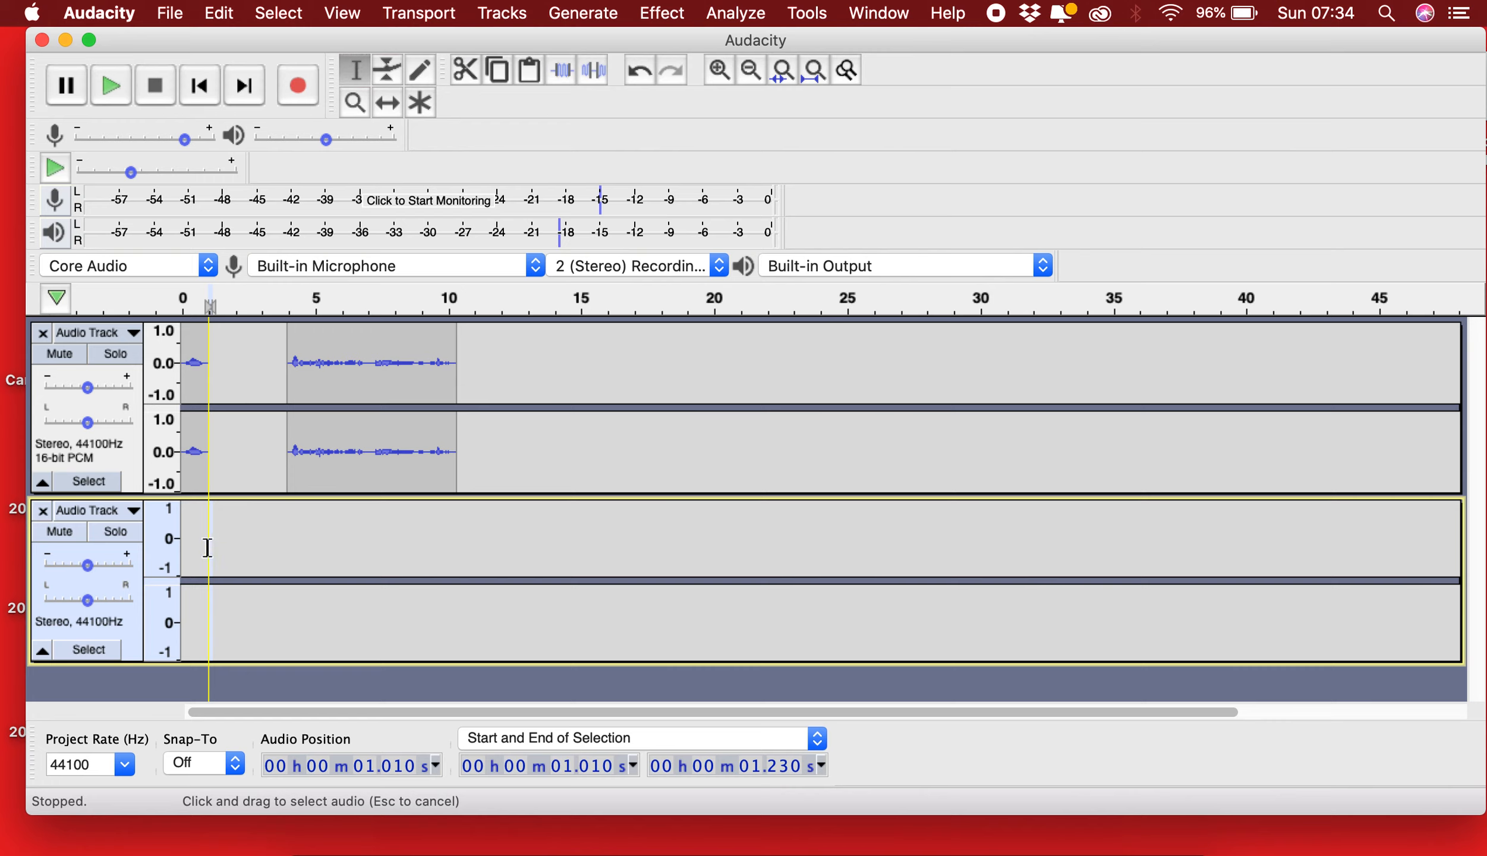
pyautogui.press('cmd+v')
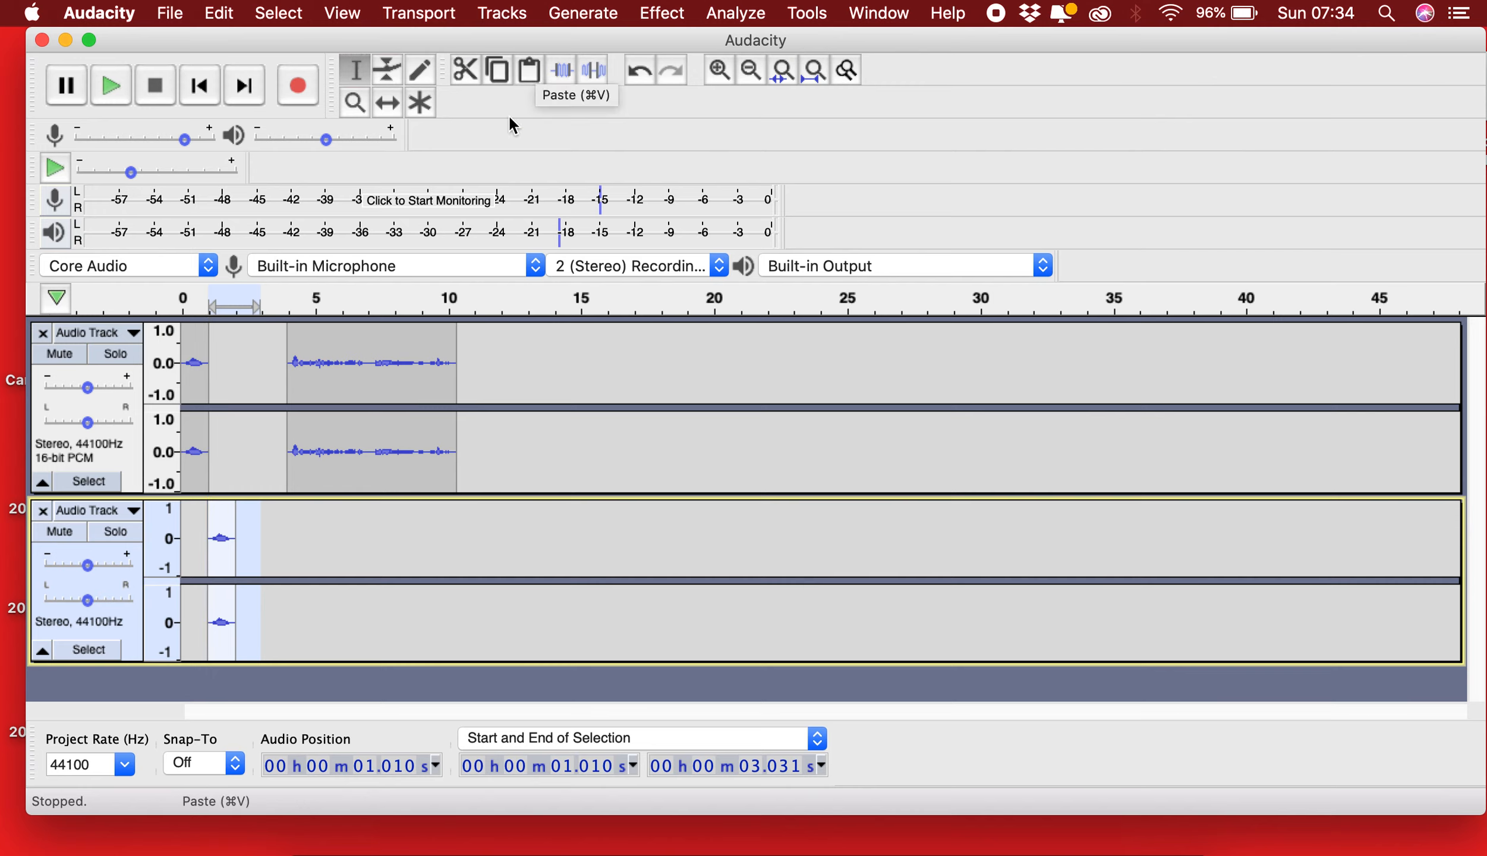
# Step: Clear the selection and play both tracks together from the beginning
pyautogui.click(369, 549)
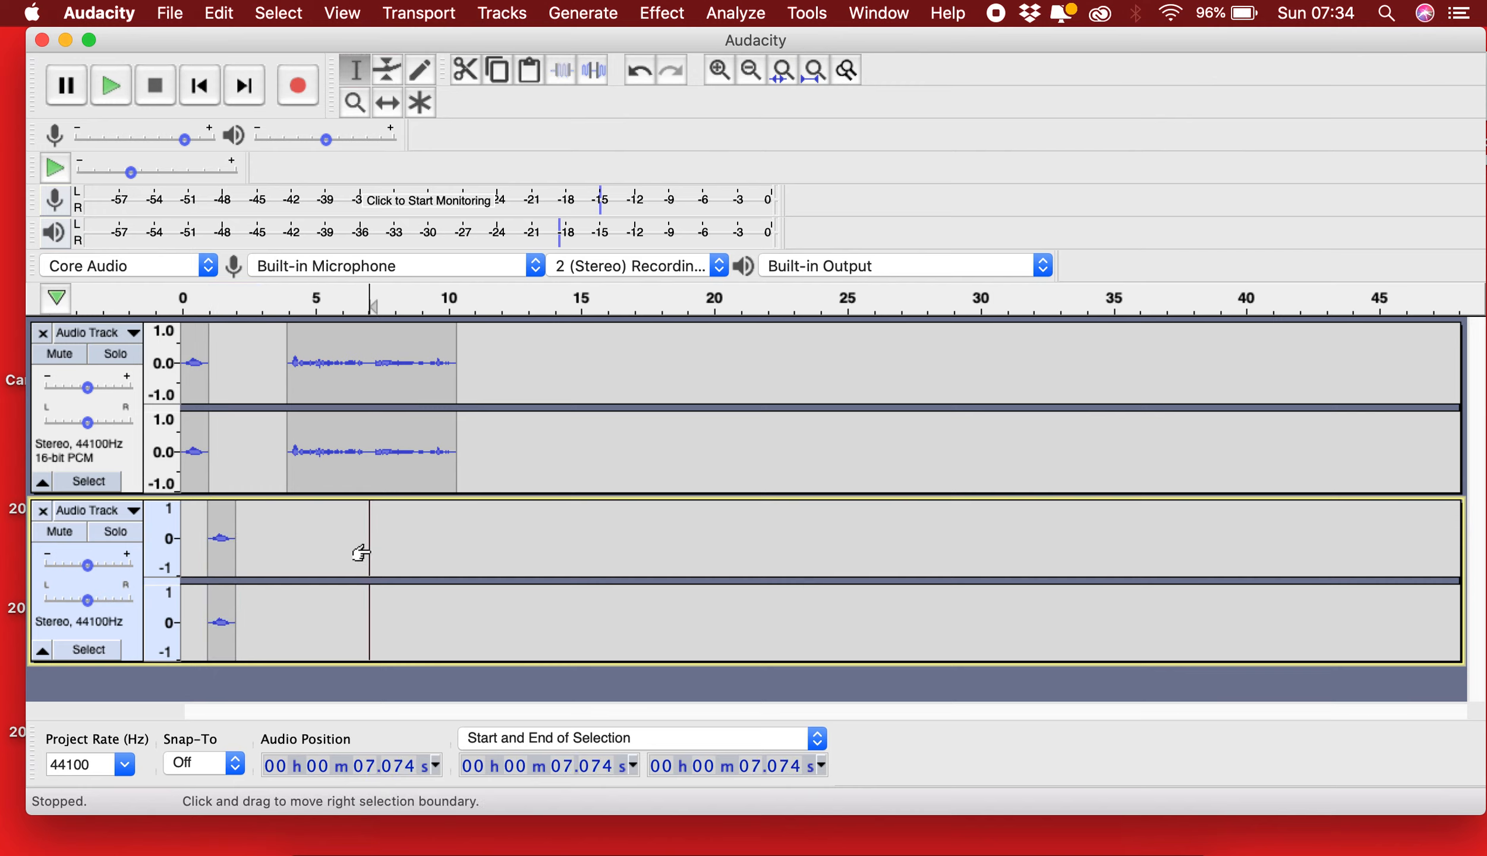
pyautogui.click(176, 300)
pyautogui.click(177, 300)
pyautogui.click(176, 300)
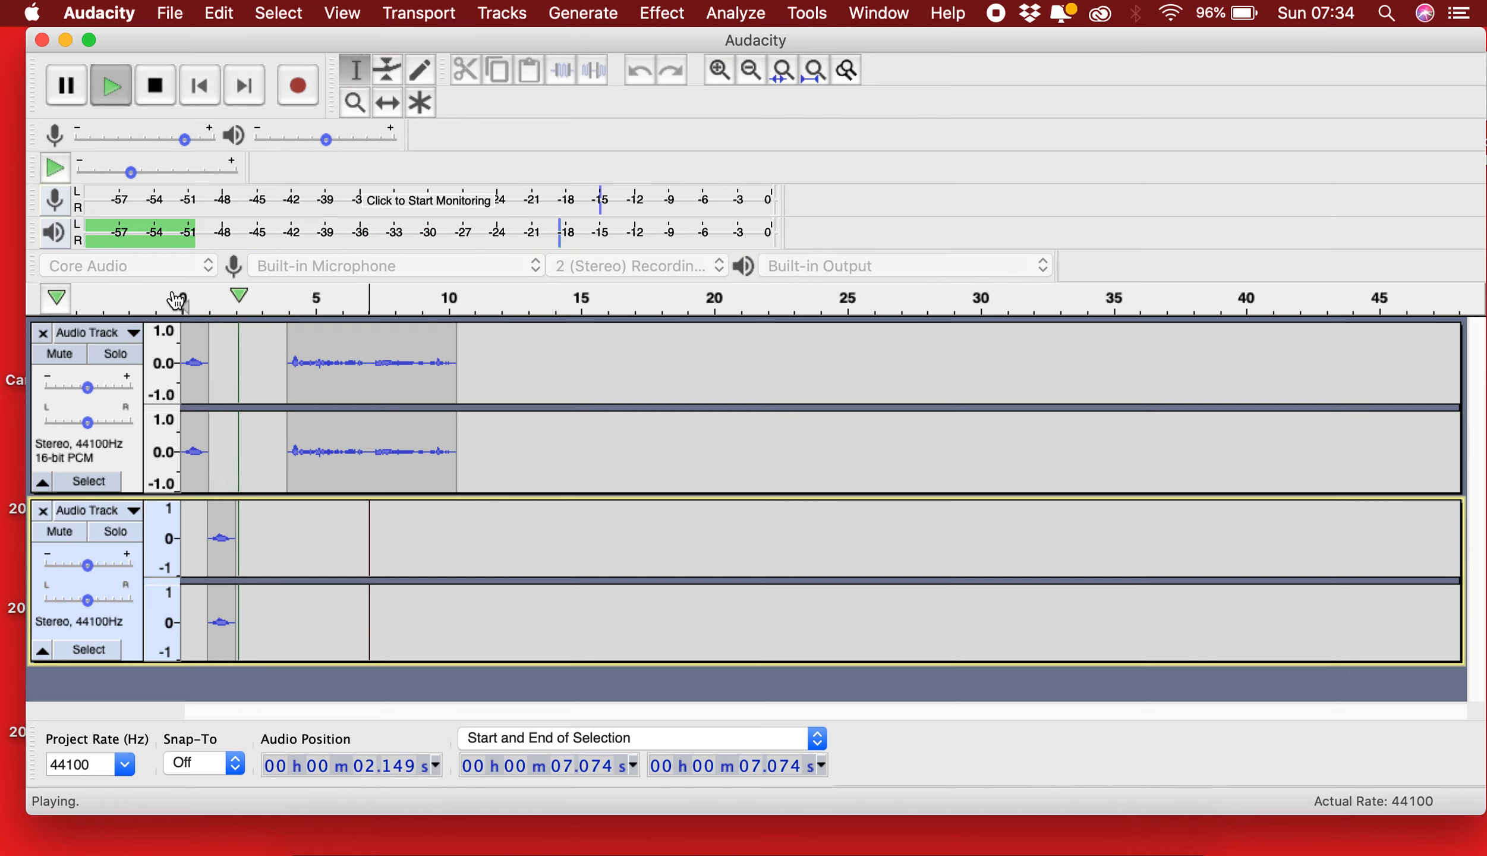
# Step: Lower the amplitude of the copied clip in the second track with the Envelope tool, adding a control point at about 1.15 seconds
pyautogui.click(177, 300)
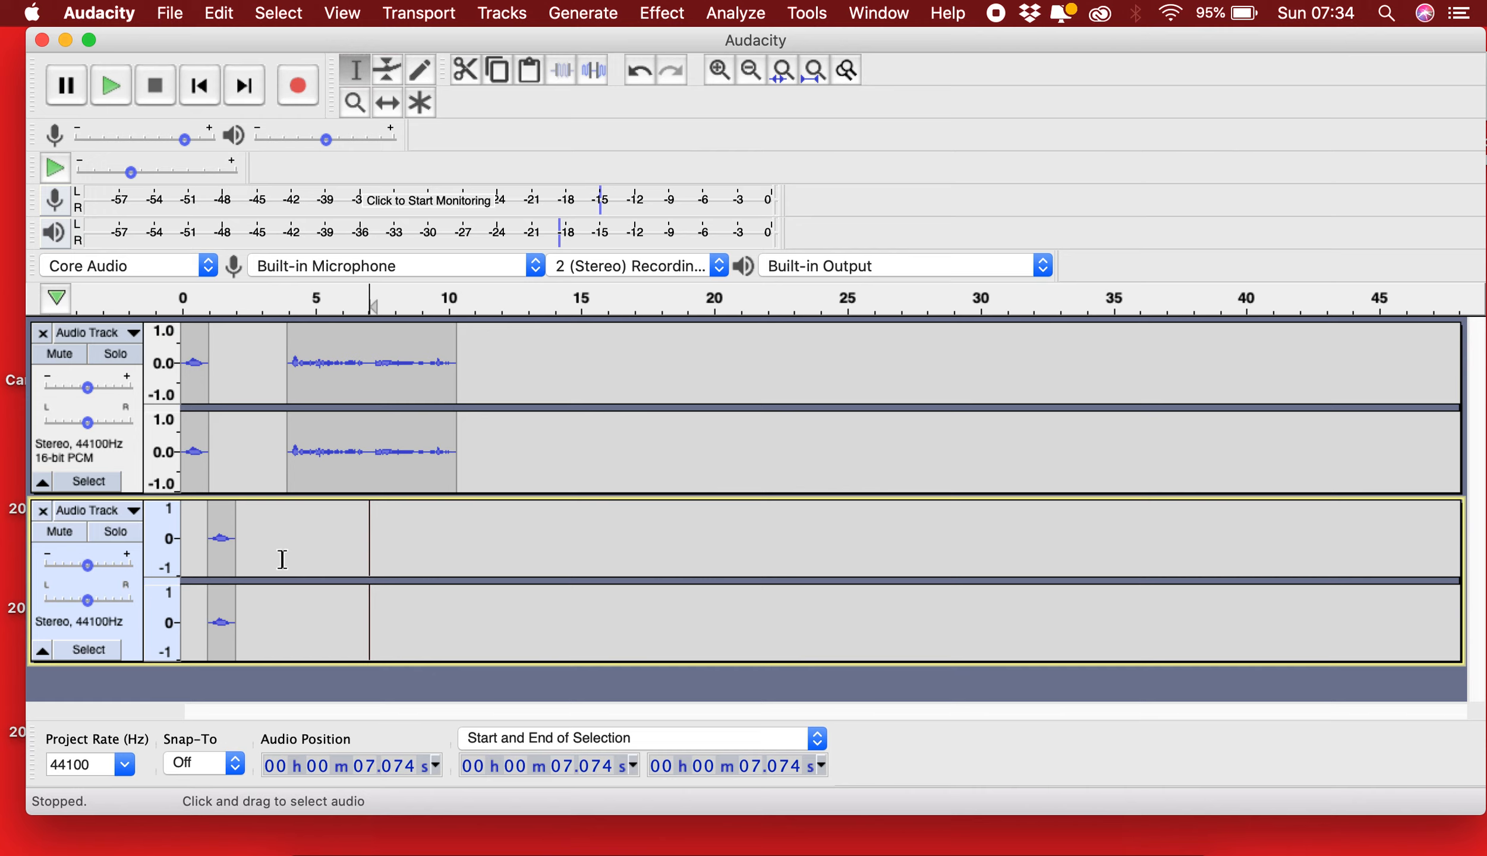
pyautogui.scroll(5, 282, 559)
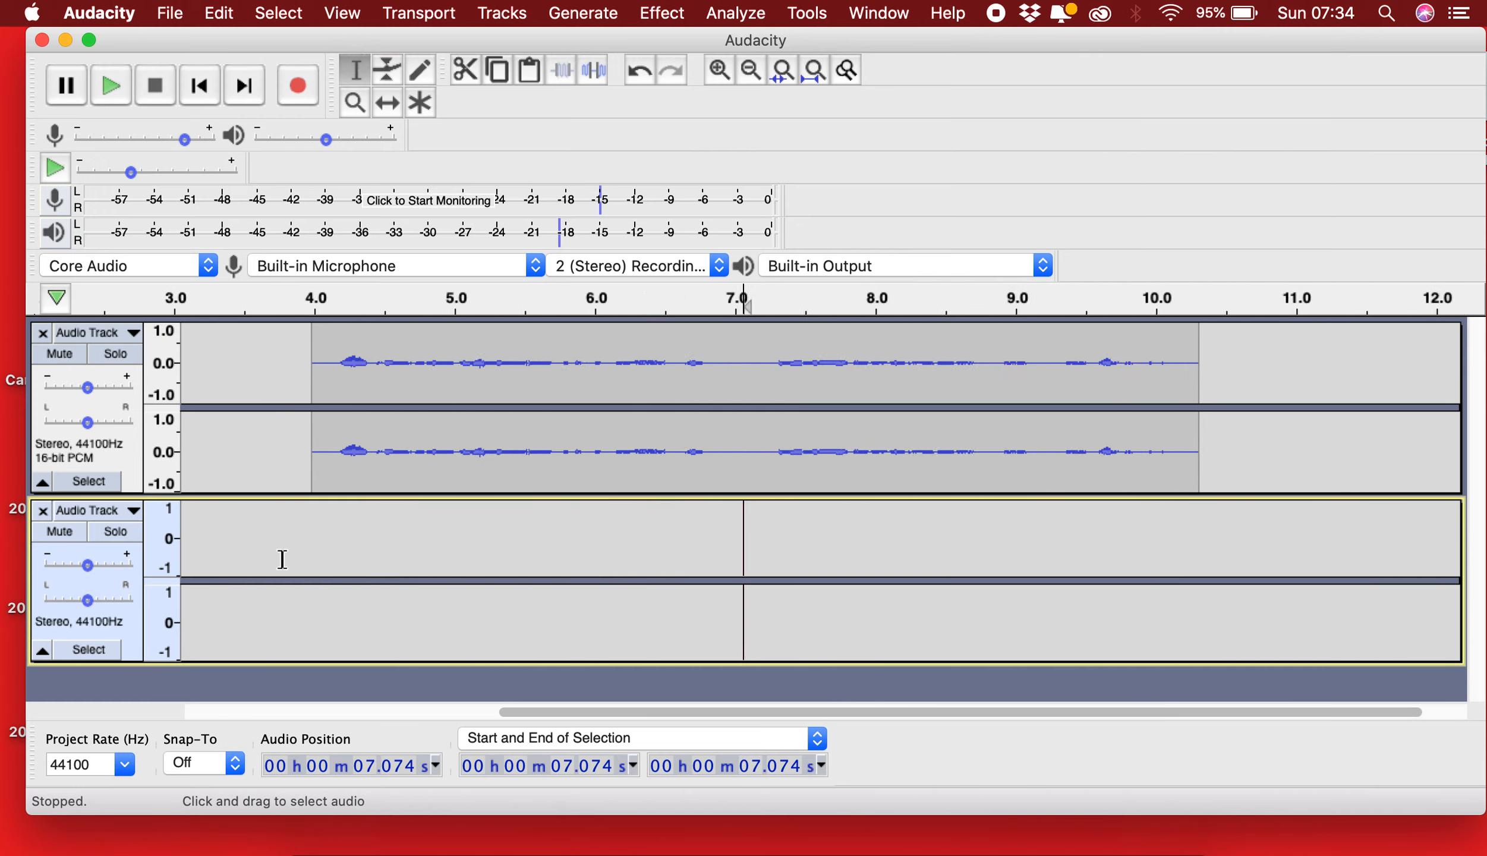
pyautogui.hscroll(-5, 283, 558)
pyautogui.scroll(2, 399, 552)
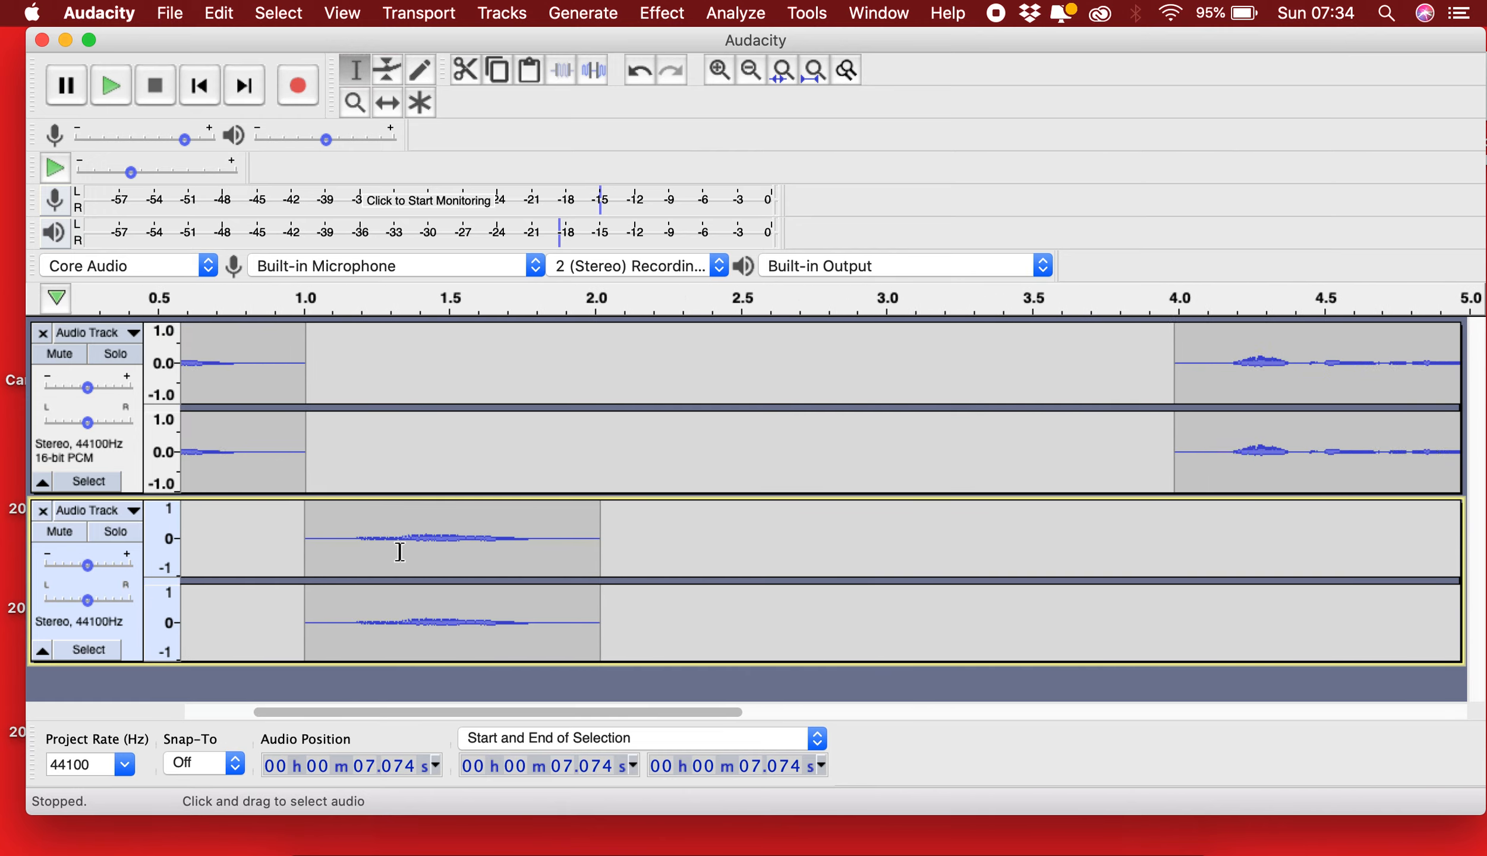
pyautogui.hscroll(-3, 399, 551)
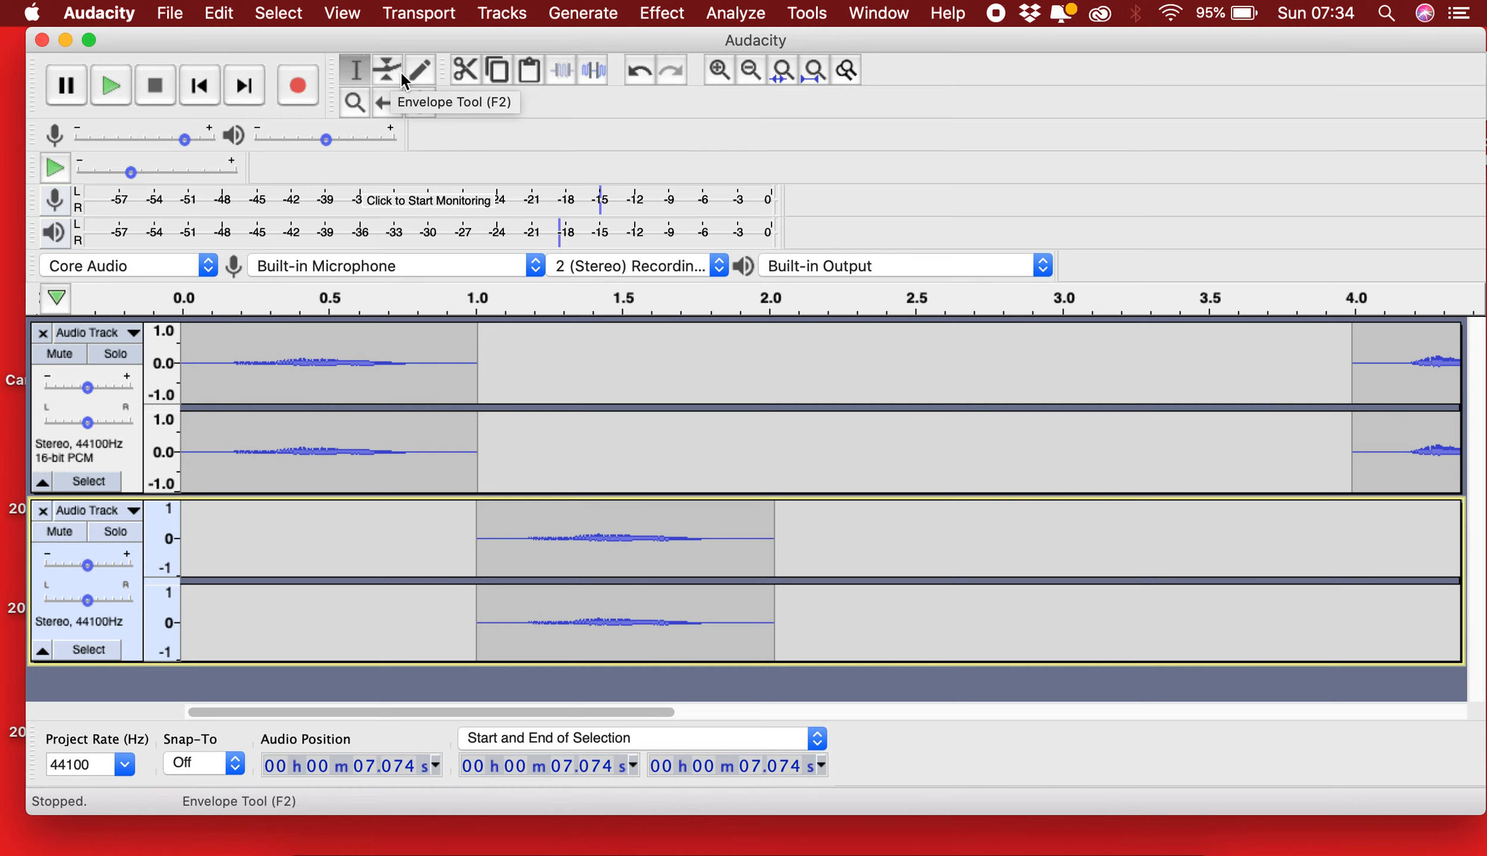
pyautogui.click(384, 72)
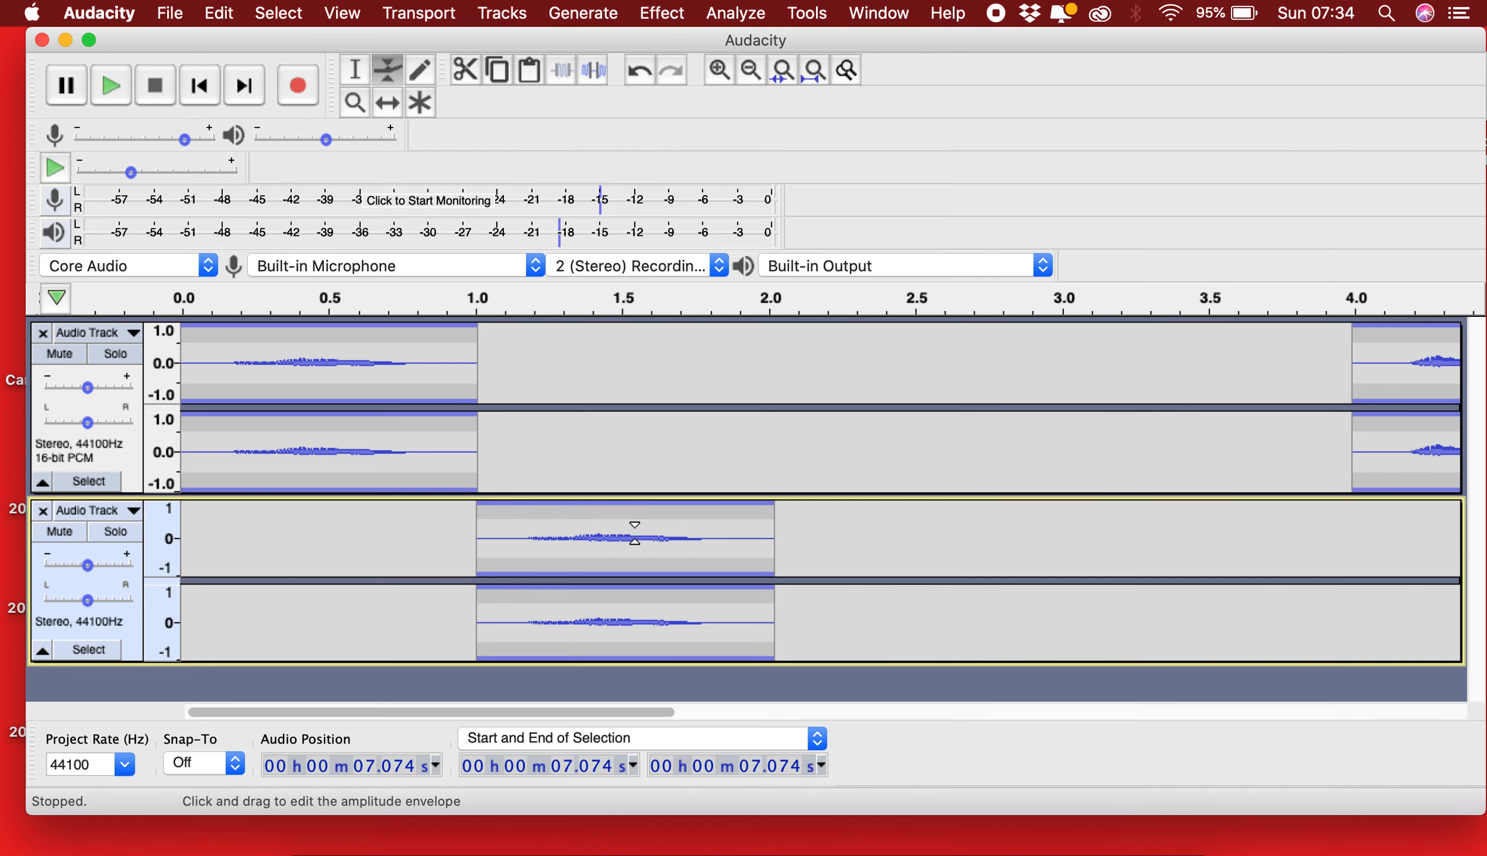
pyautogui.click(523, 538)
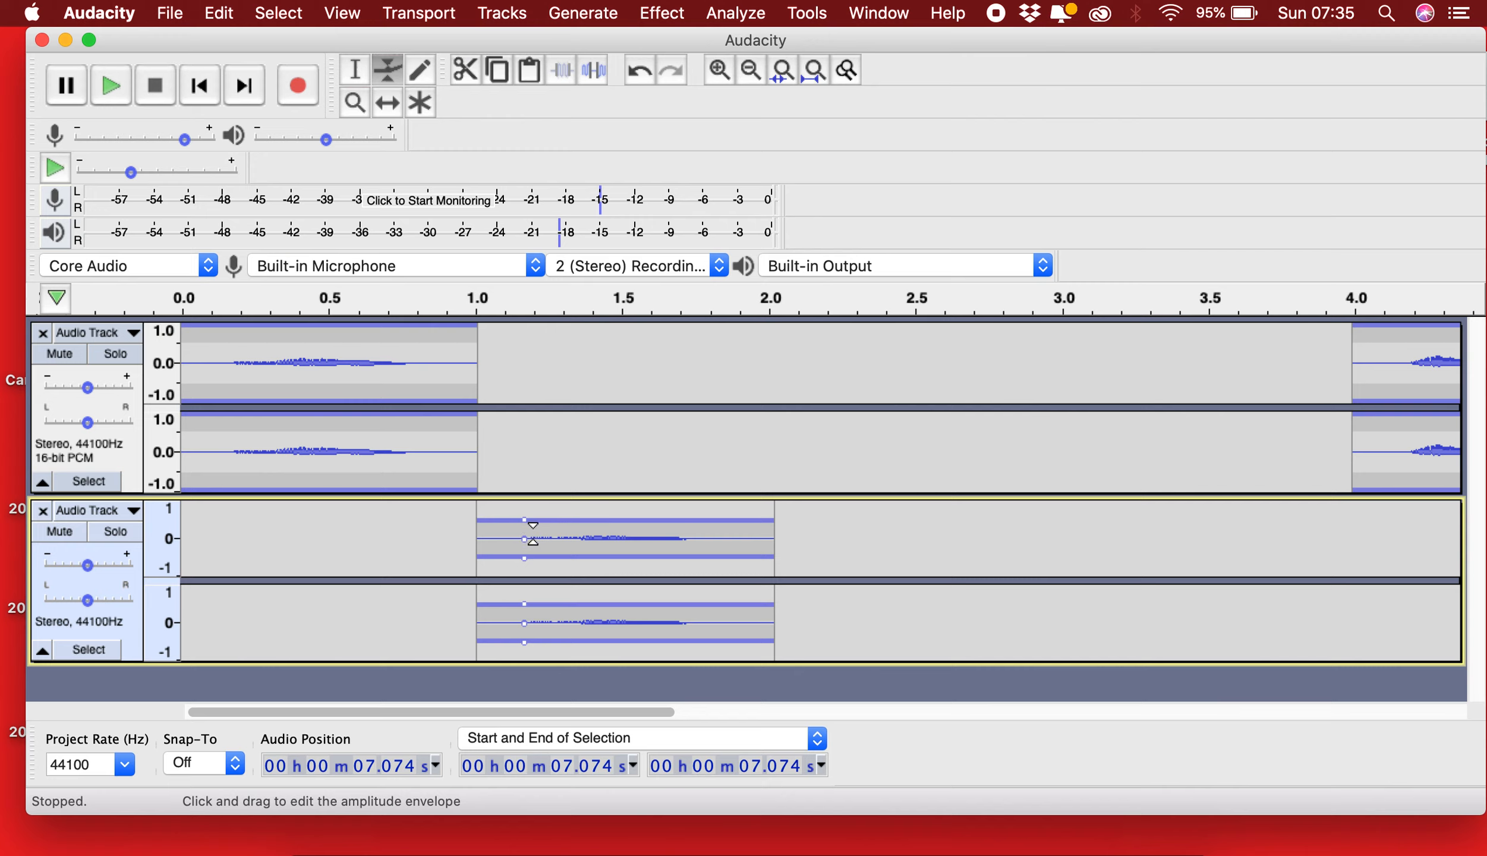
# Step: Raise the copied clip's first envelope point to full level and add a lowered point at about 1.5 seconds for a fade
pyautogui.moveTo(529, 533)
pyautogui.mouseDown()
pyautogui.moveTo(668, 528)
pyautogui.moveTo(520, 529)
pyautogui.moveTo(528, 504)
pyautogui.mouseUp()
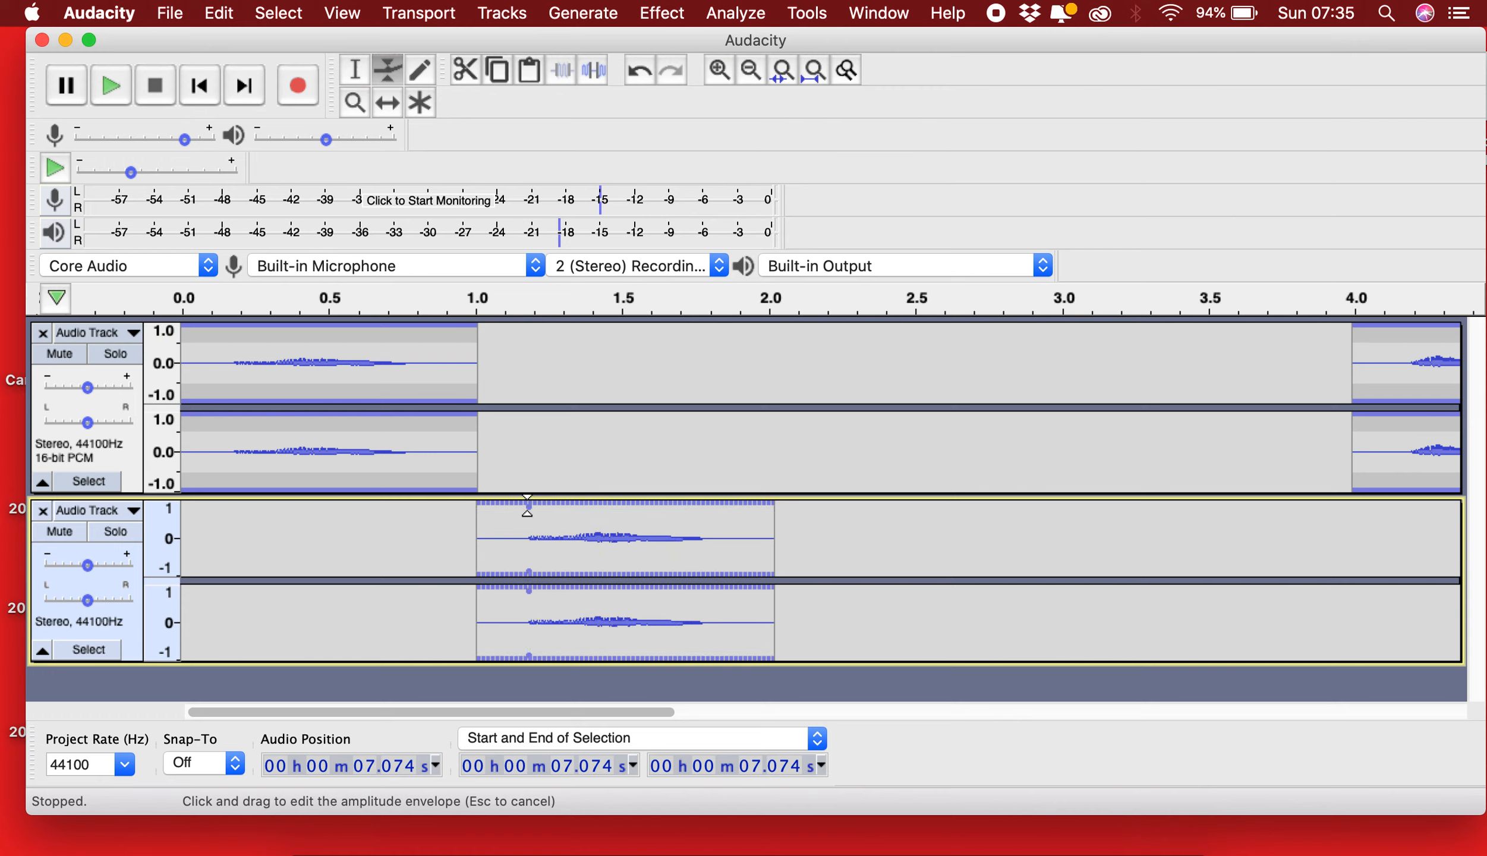
pyautogui.moveTo(527, 505); pyautogui.dragTo(527, 505)
pyautogui.click(614, 513)
pyautogui.moveTo(614, 512); pyautogui.dragTo(622, 528)
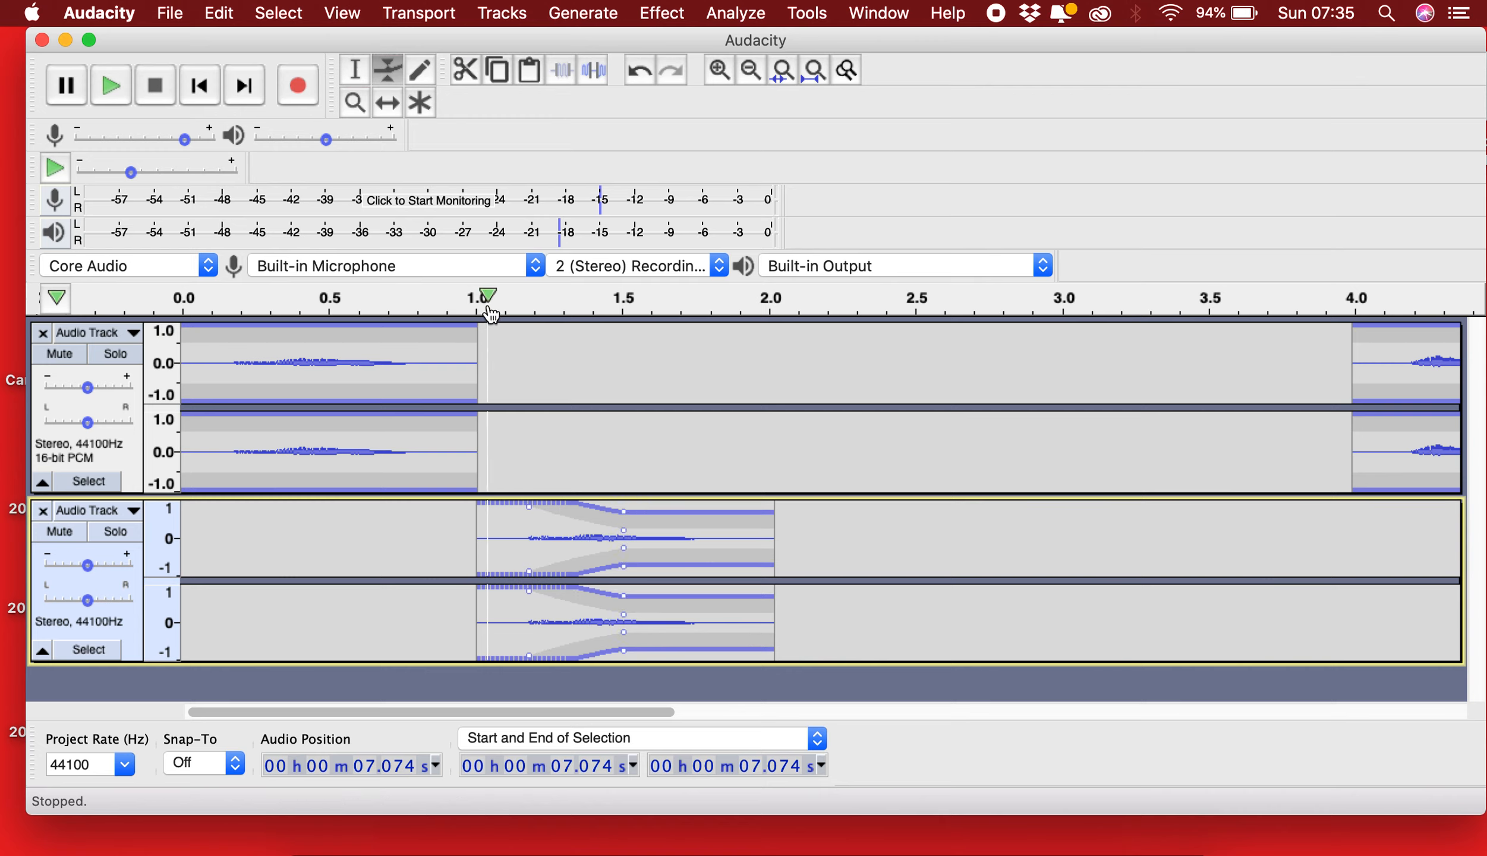
# Step: Play both tracks from about 1 second to hear the fade on the copied clip
pyautogui.click(477, 291)
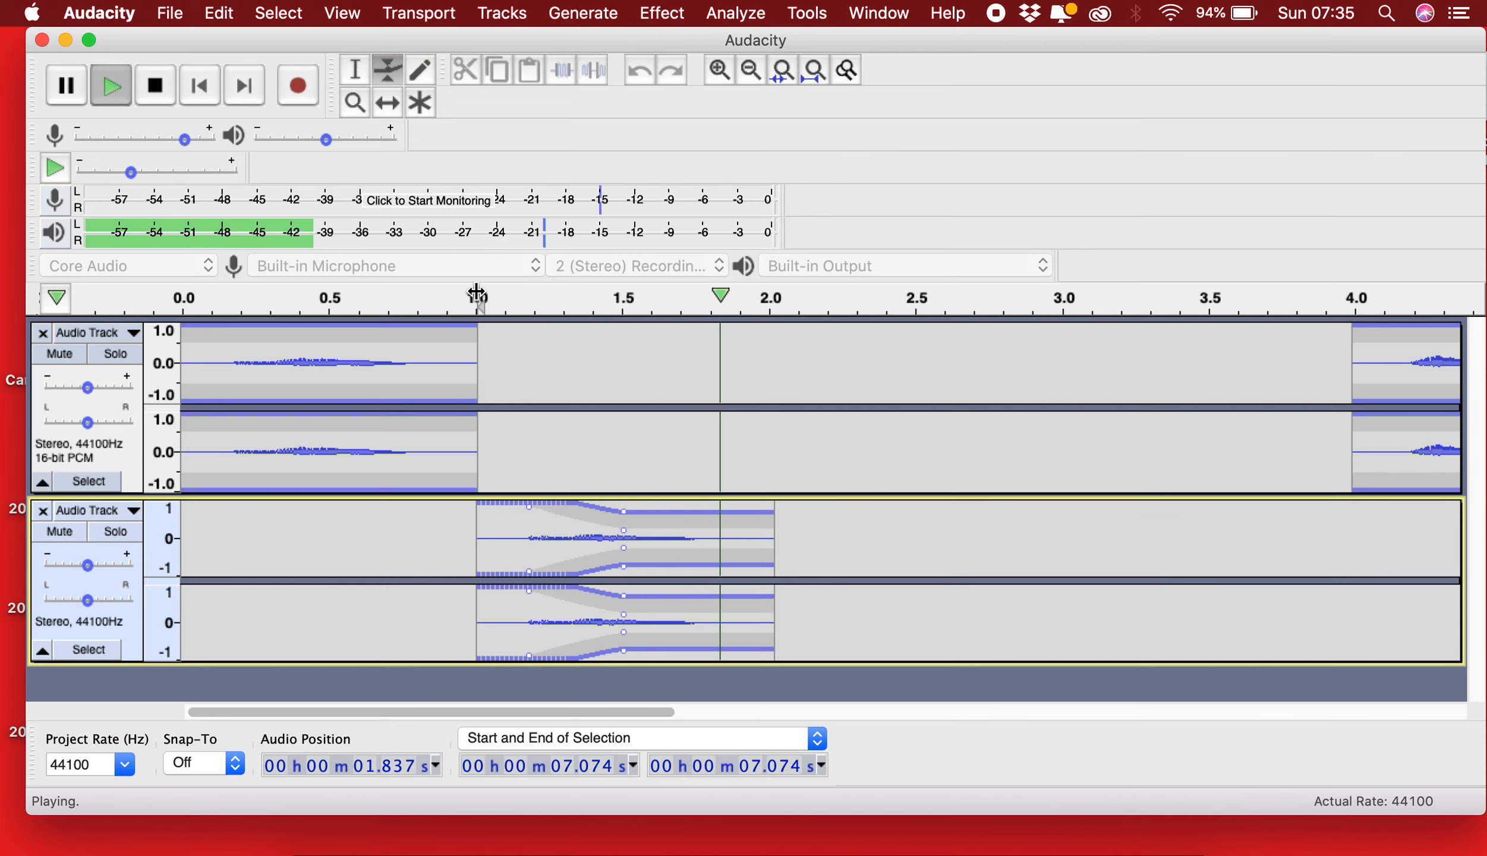
pyautogui.press('space')
pyautogui.press('space')
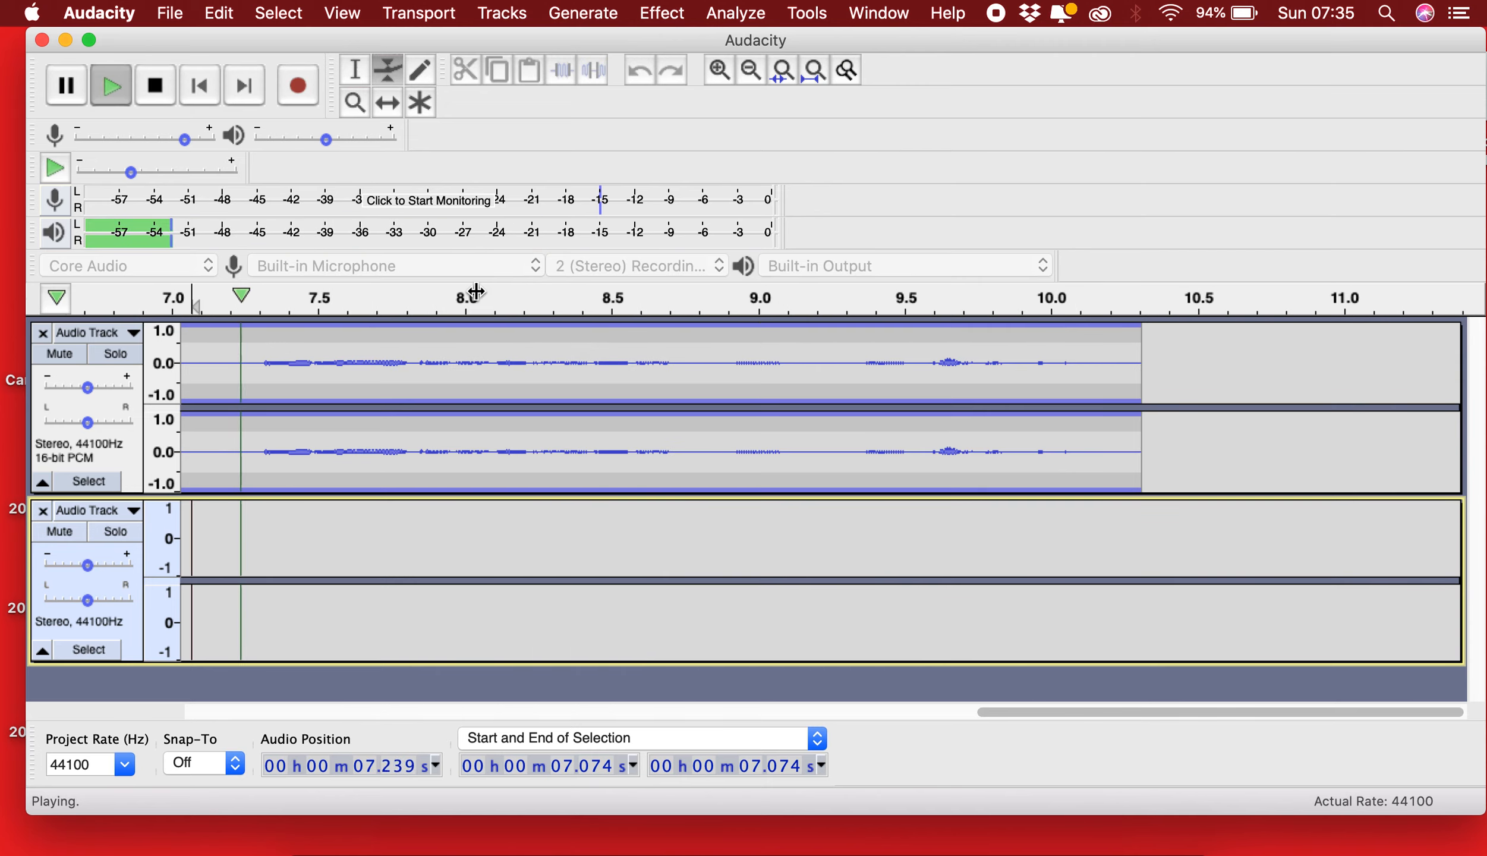
pyautogui.press('space')
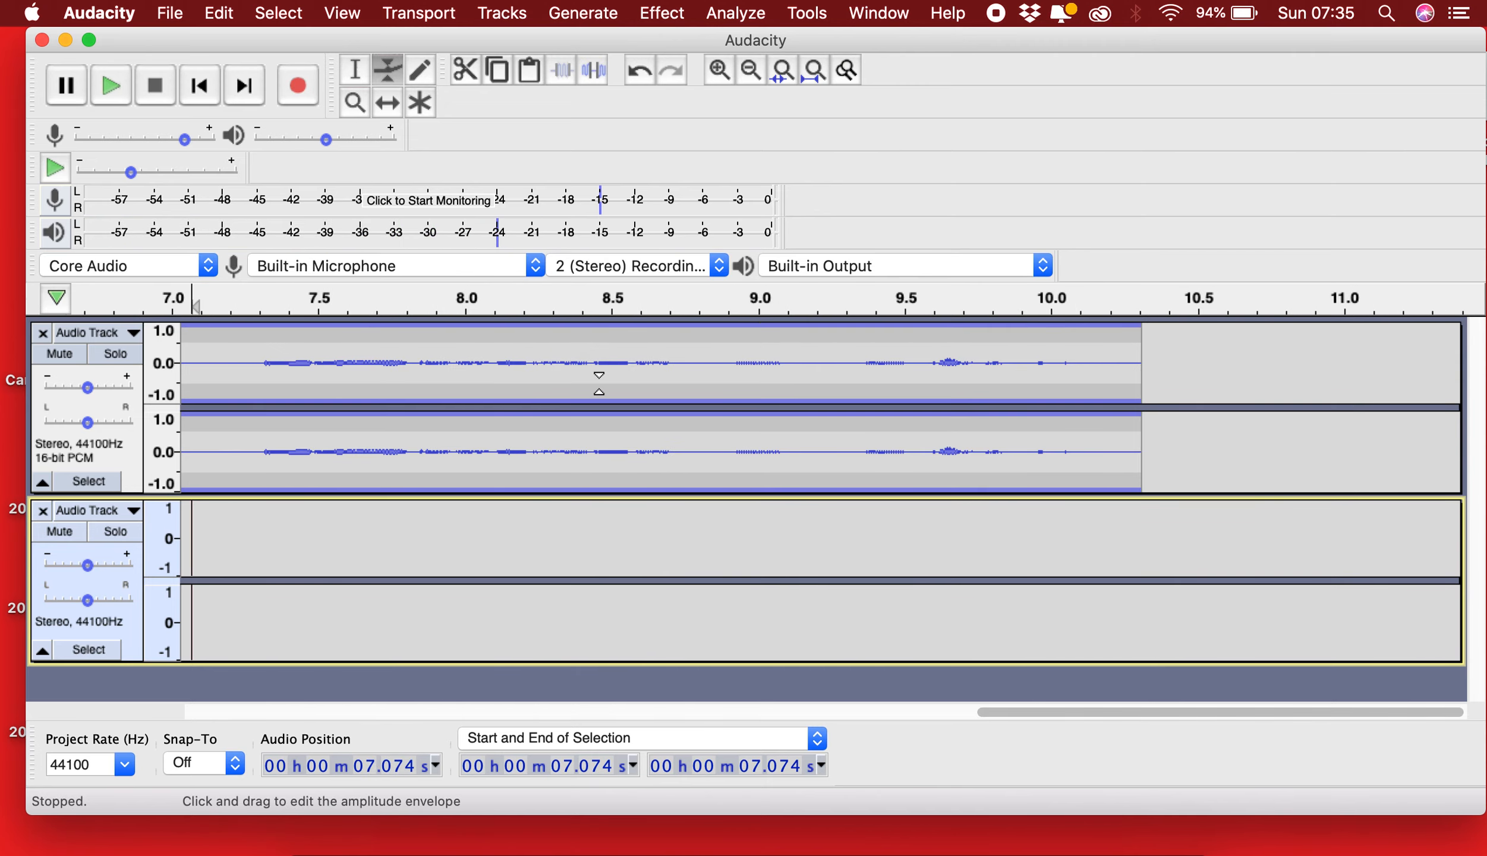
# Step: Play both tracks over the range from 0 to about 2 seconds, then stop playback
pyautogui.scroll(-2, 601, 377)
pyautogui.hscroll(-10, 605, 380)
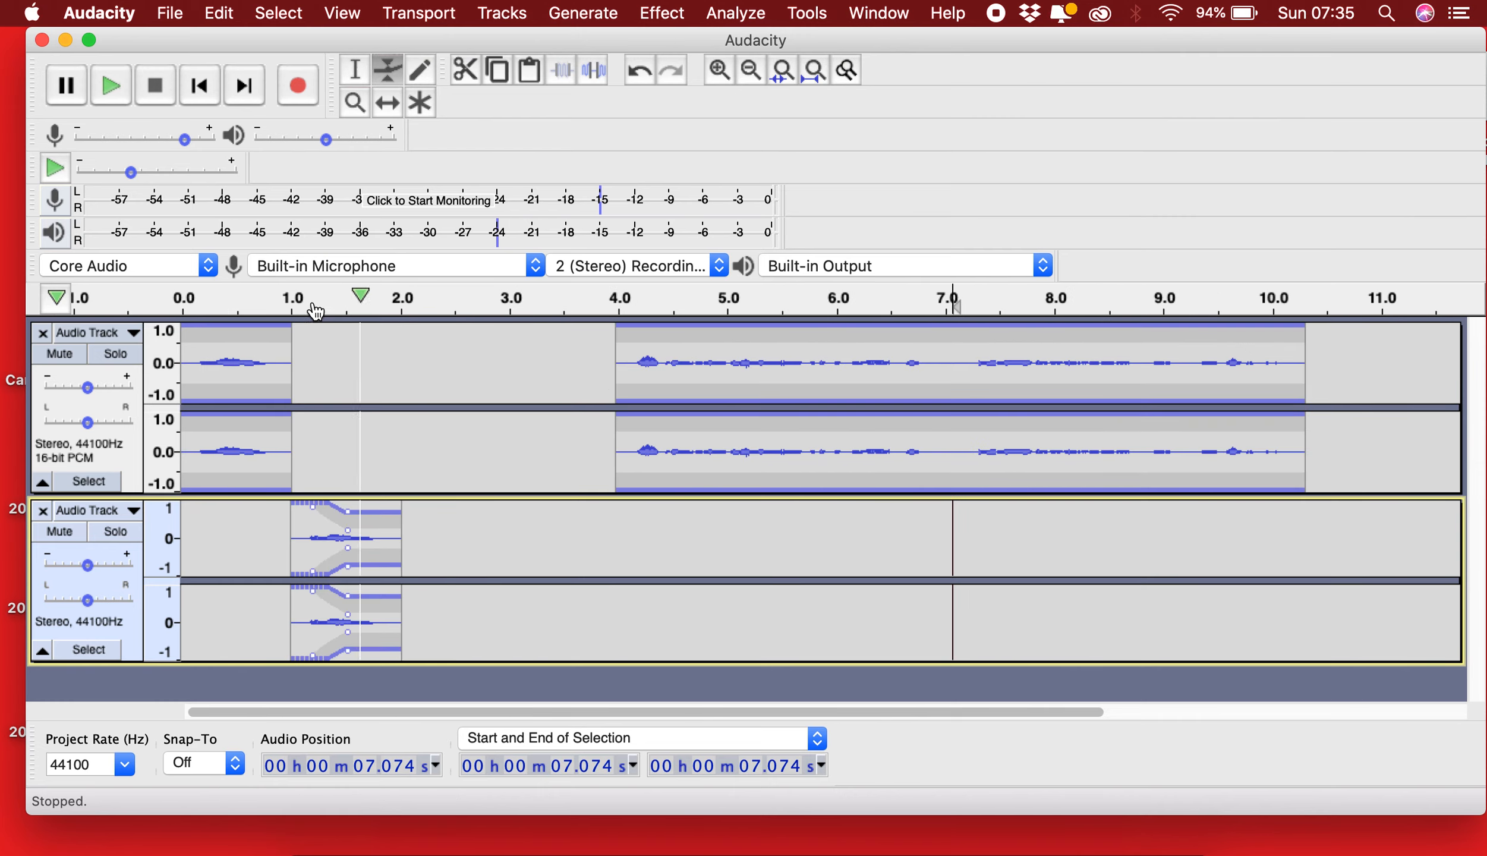
pyautogui.click(191, 295)
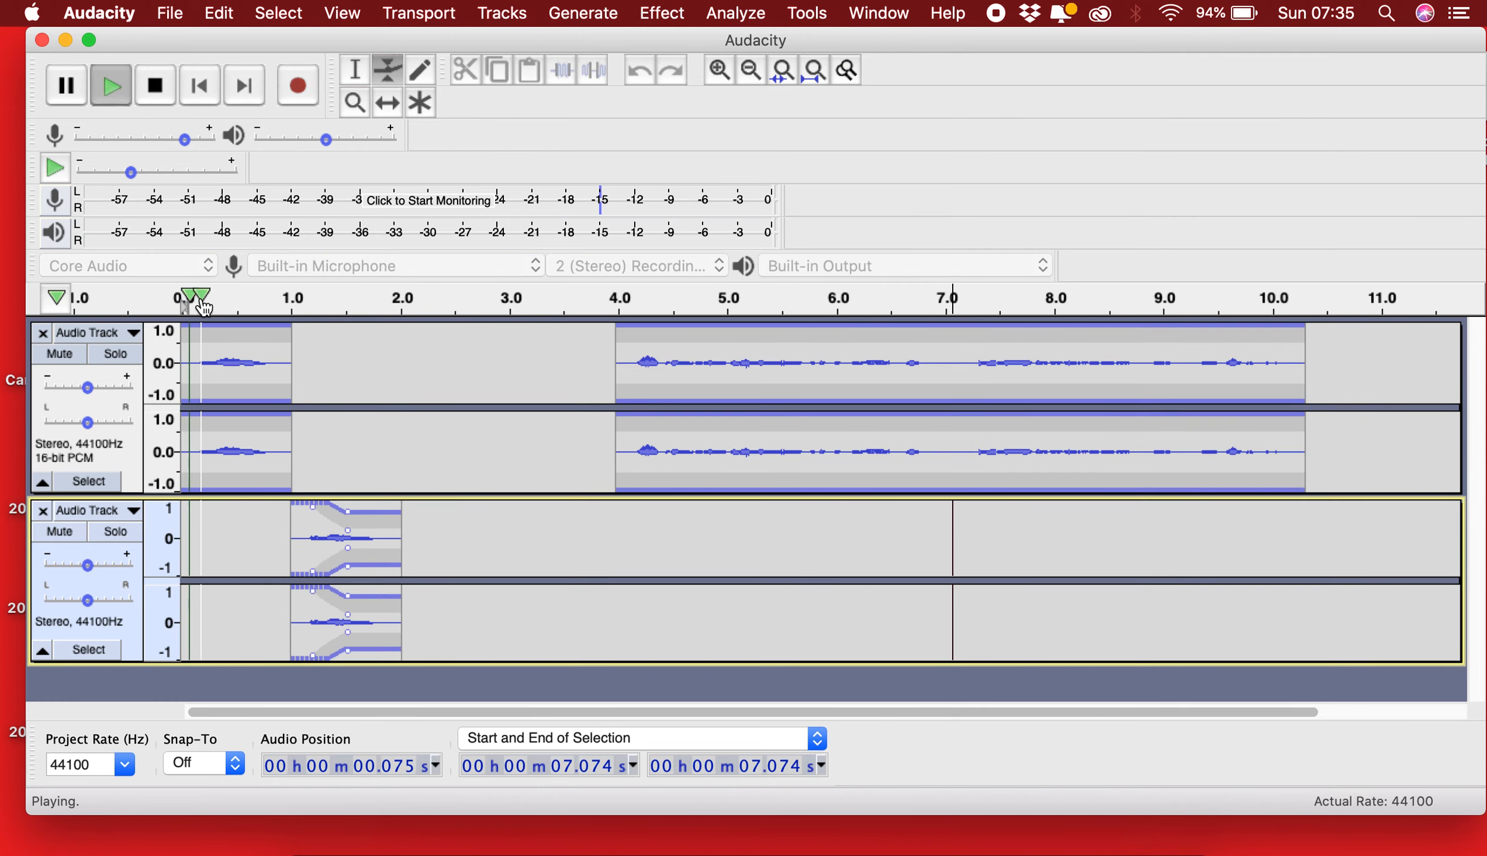
pyautogui.click(190, 296)
pyautogui.moveTo(189, 301); pyautogui.dragTo(400, 303)
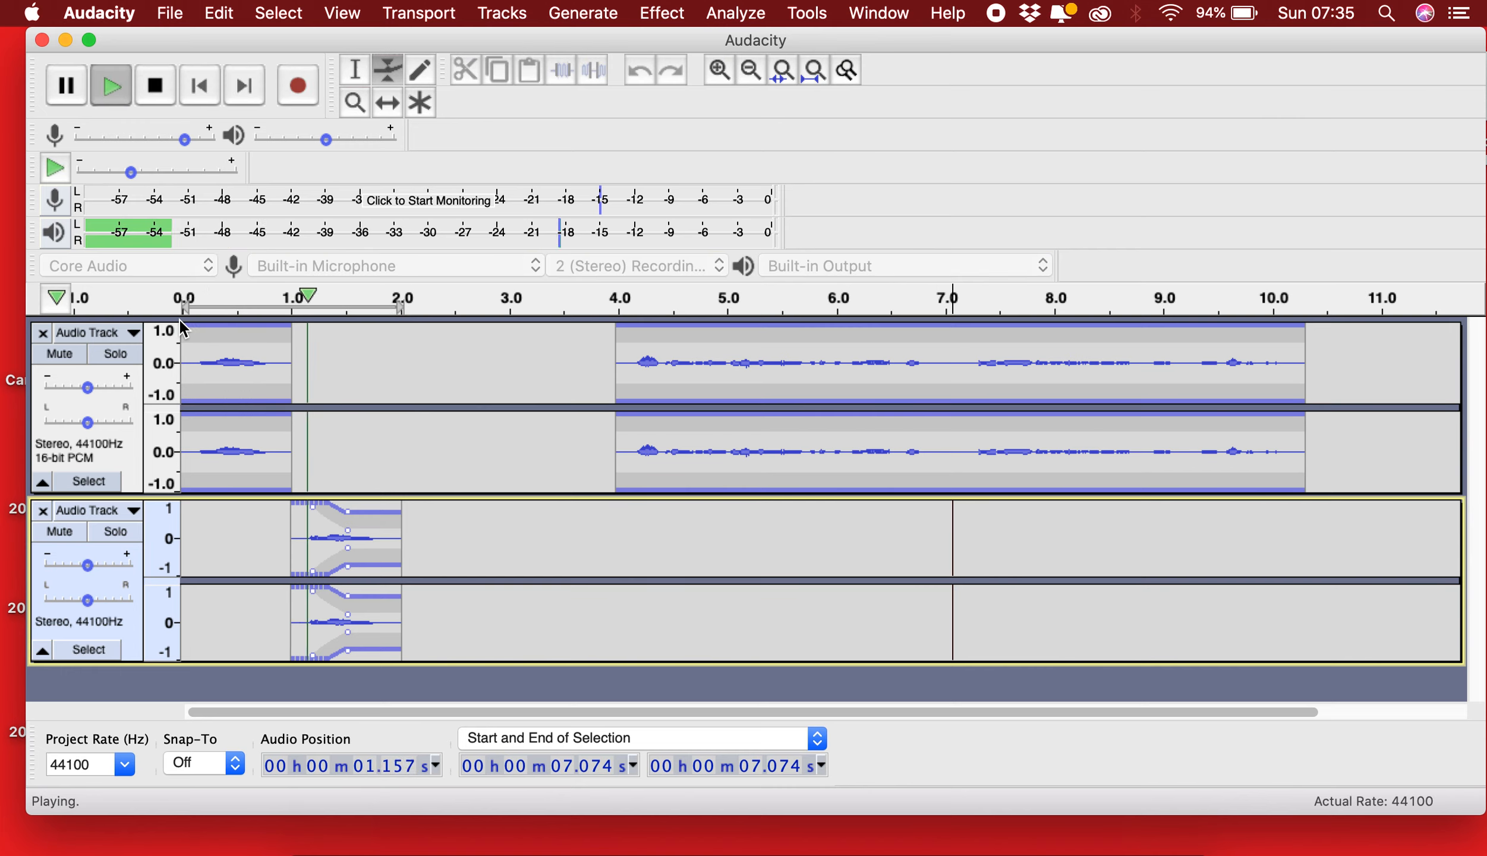
pyautogui.press('space')
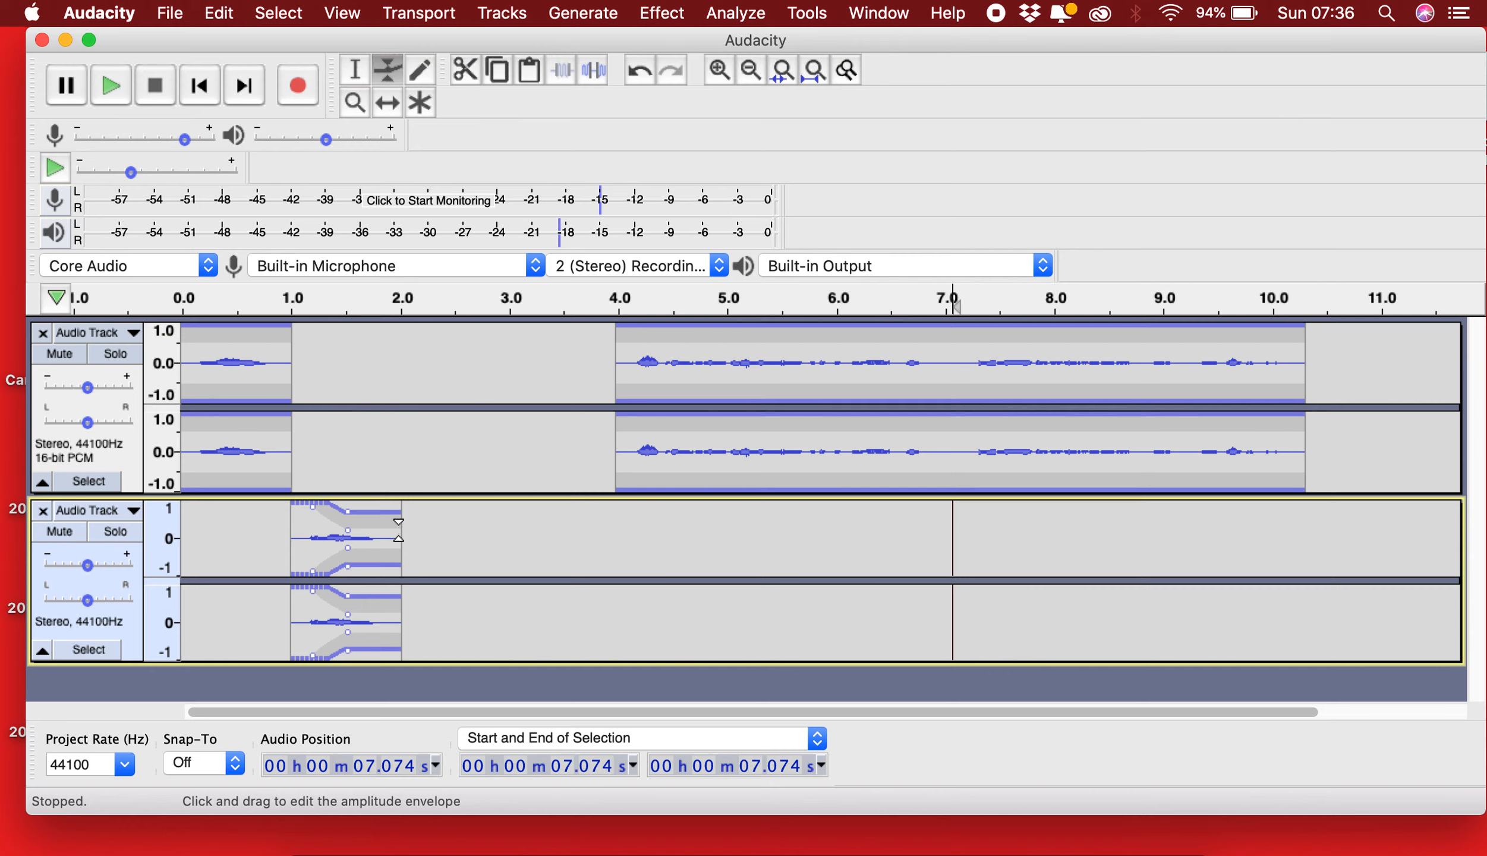
# Step: Remove the copied clip's fade point and lower the first clip's envelope to roughly a third, with a point at about 0.75 seconds
pyautogui.moveTo(347, 516); pyautogui.dragTo(348, 475)
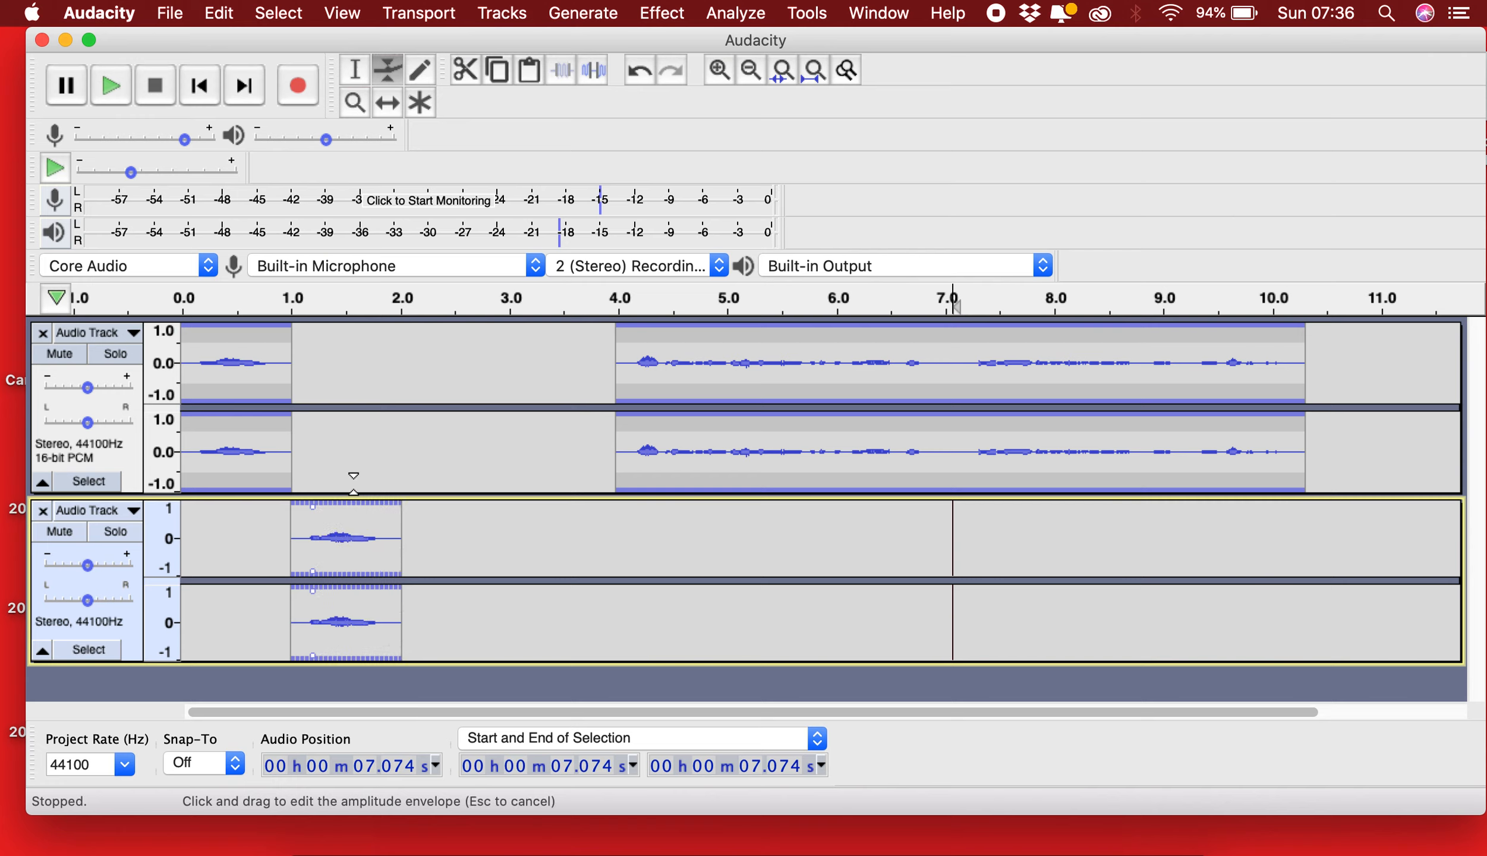
pyautogui.moveTo(255, 378); pyautogui.dragTo(260, 362)
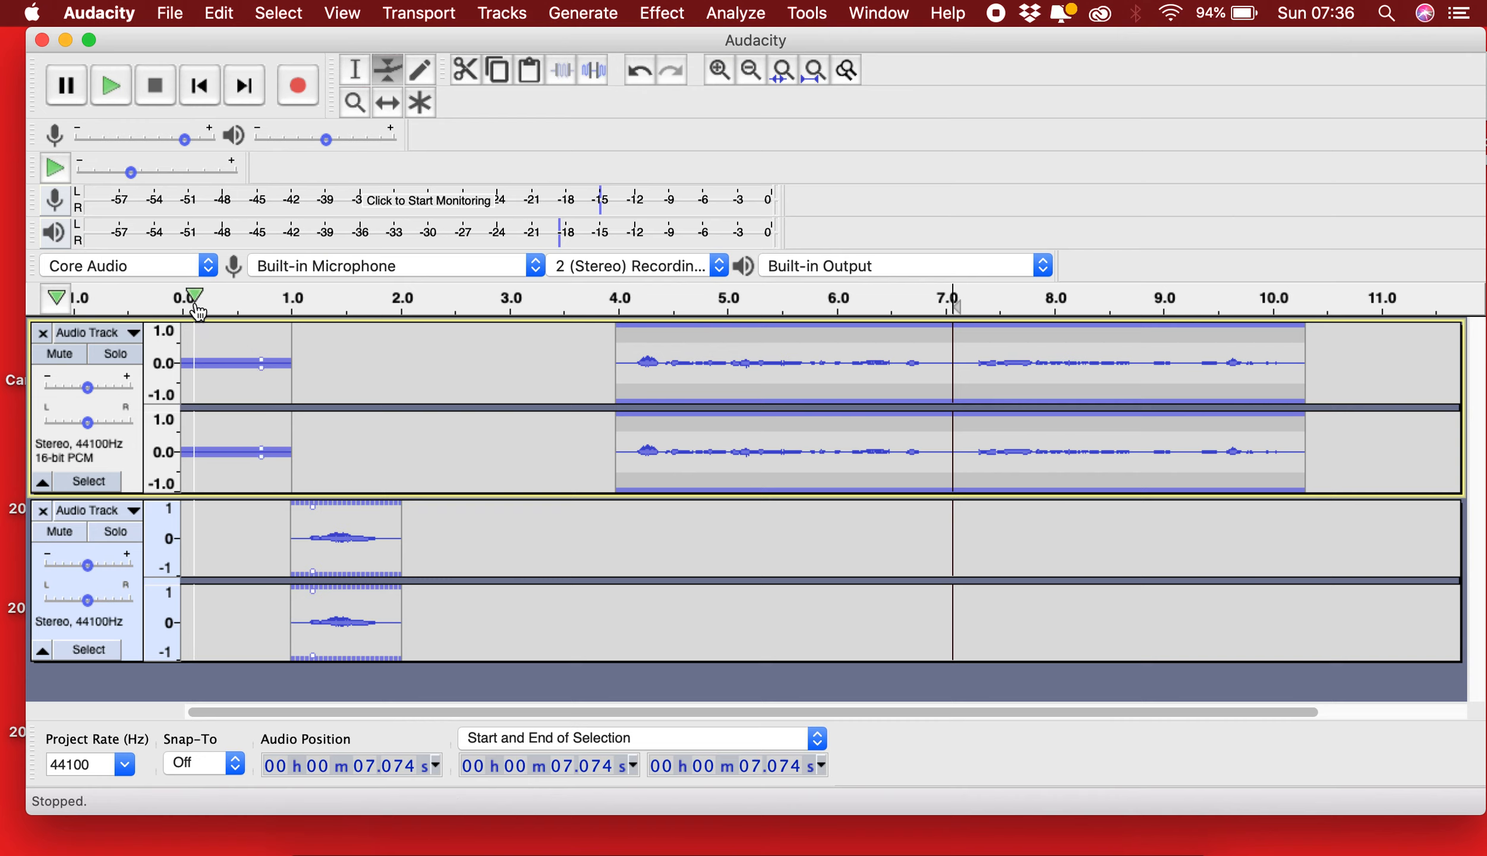
pyautogui.click(178, 300)
pyautogui.click(178, 300)
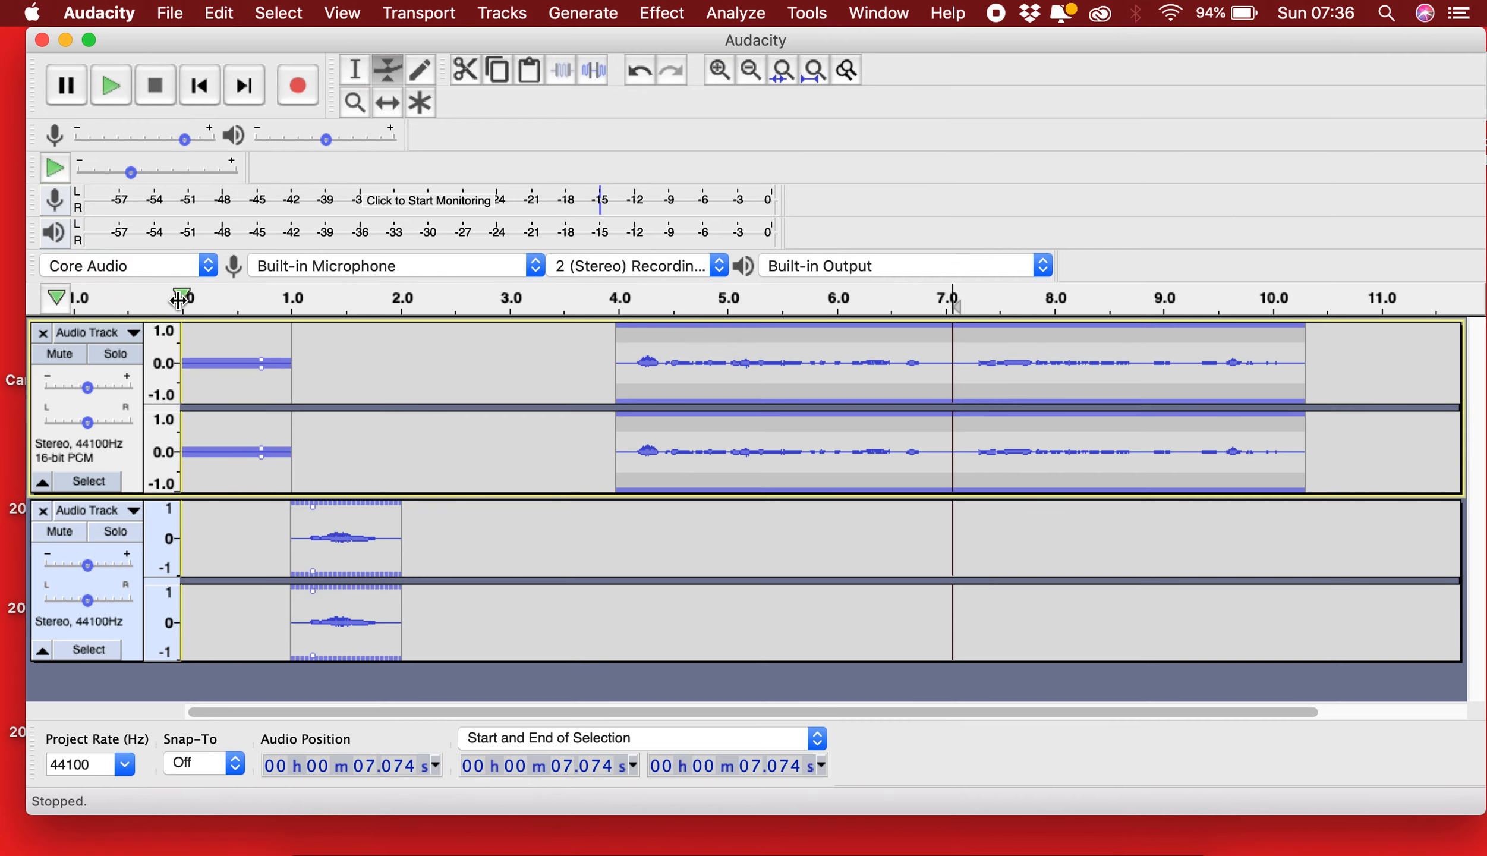
pyautogui.moveTo(262, 362); pyautogui.dragTo(264, 352)
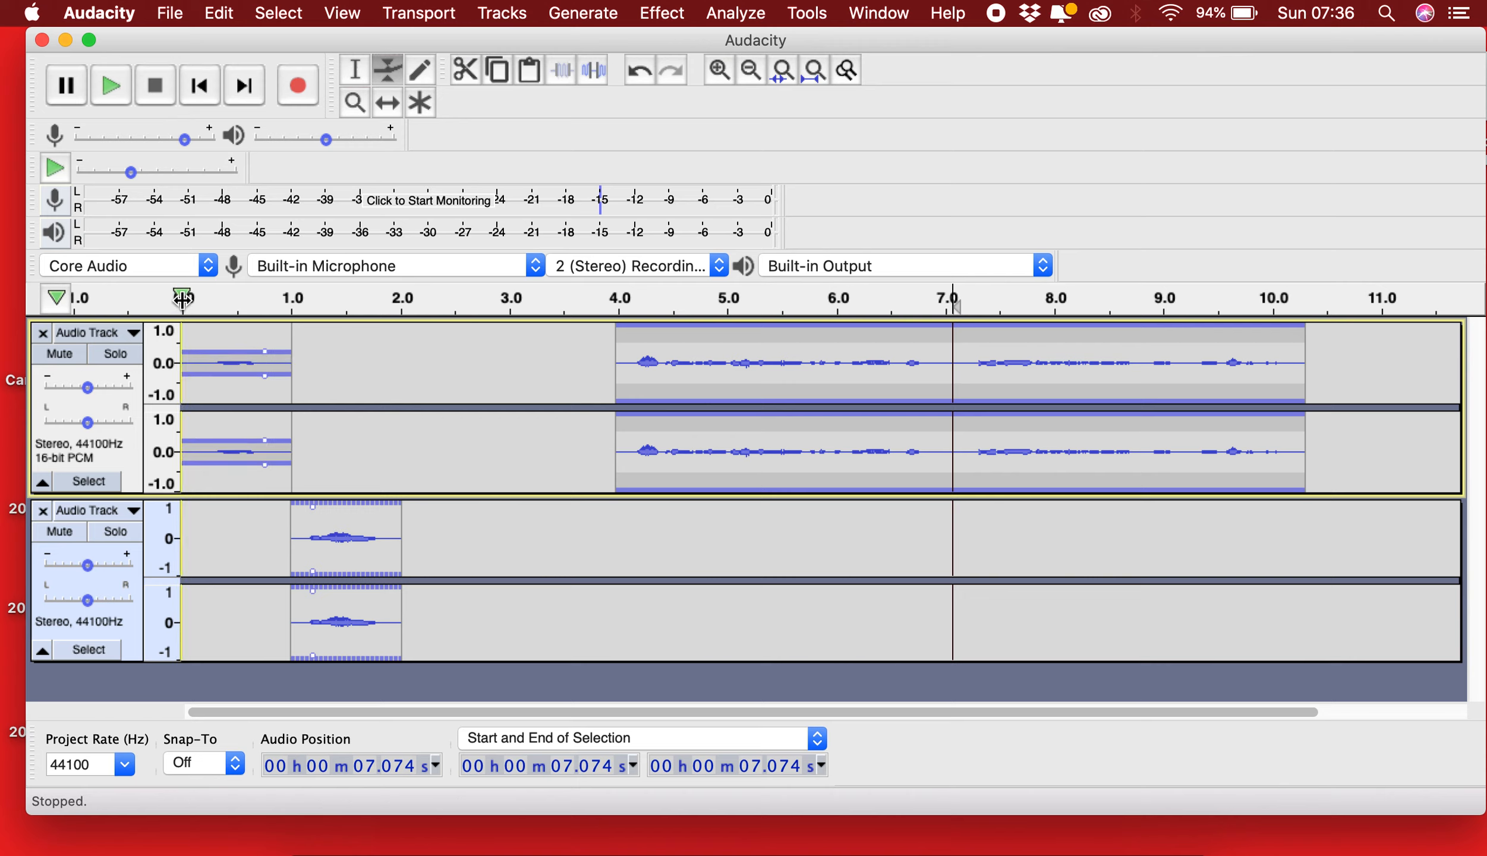
# Step: Play the opening of both tracks to compare the quieter first clip with the full-level copied clip
pyautogui.moveTo(182, 299); pyautogui.dragTo(401, 309)
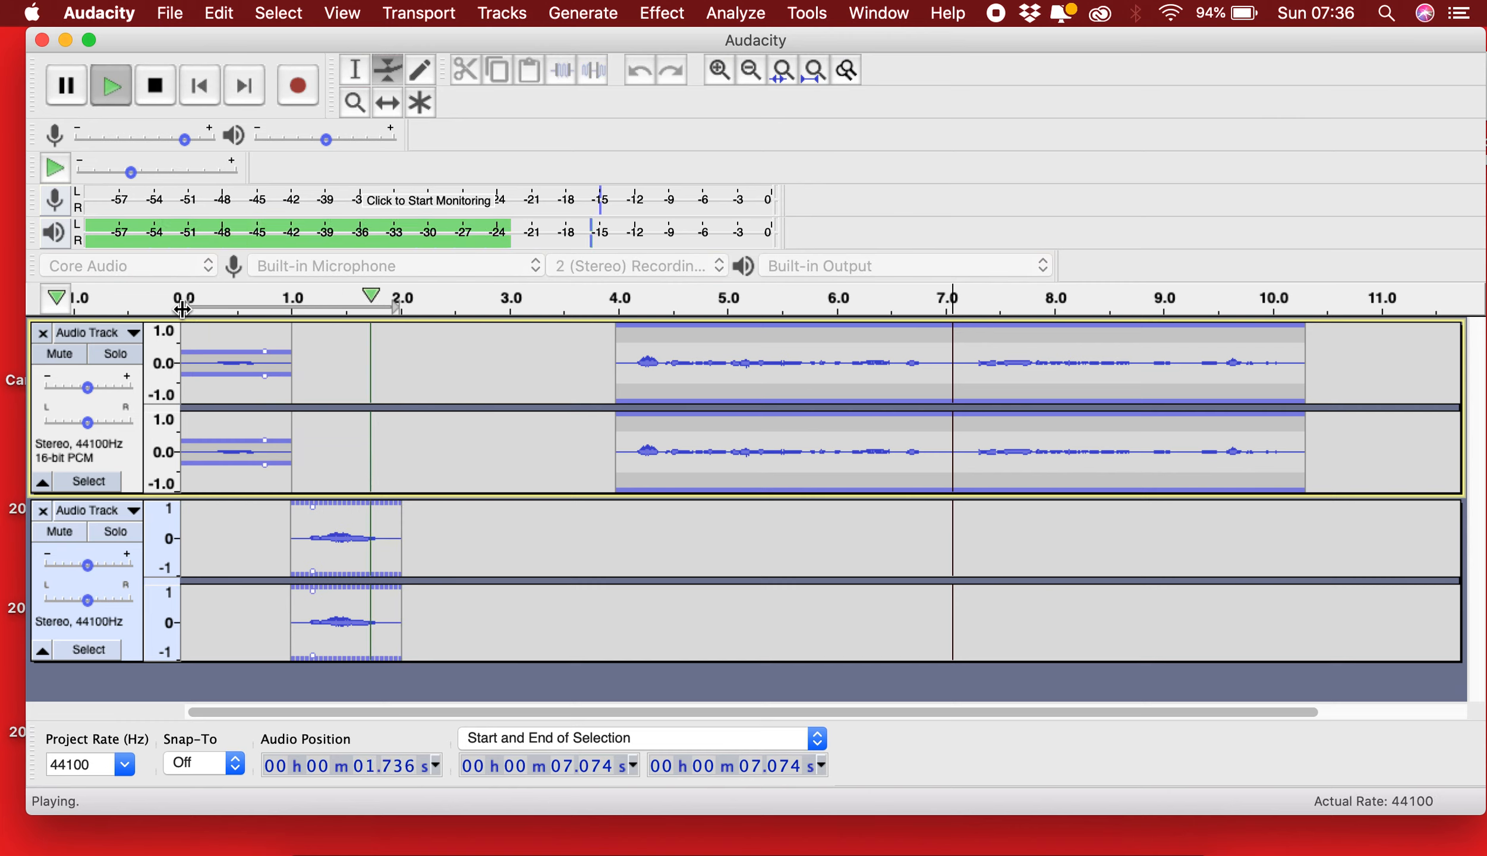
pyautogui.press('space')
pyautogui.press('space')
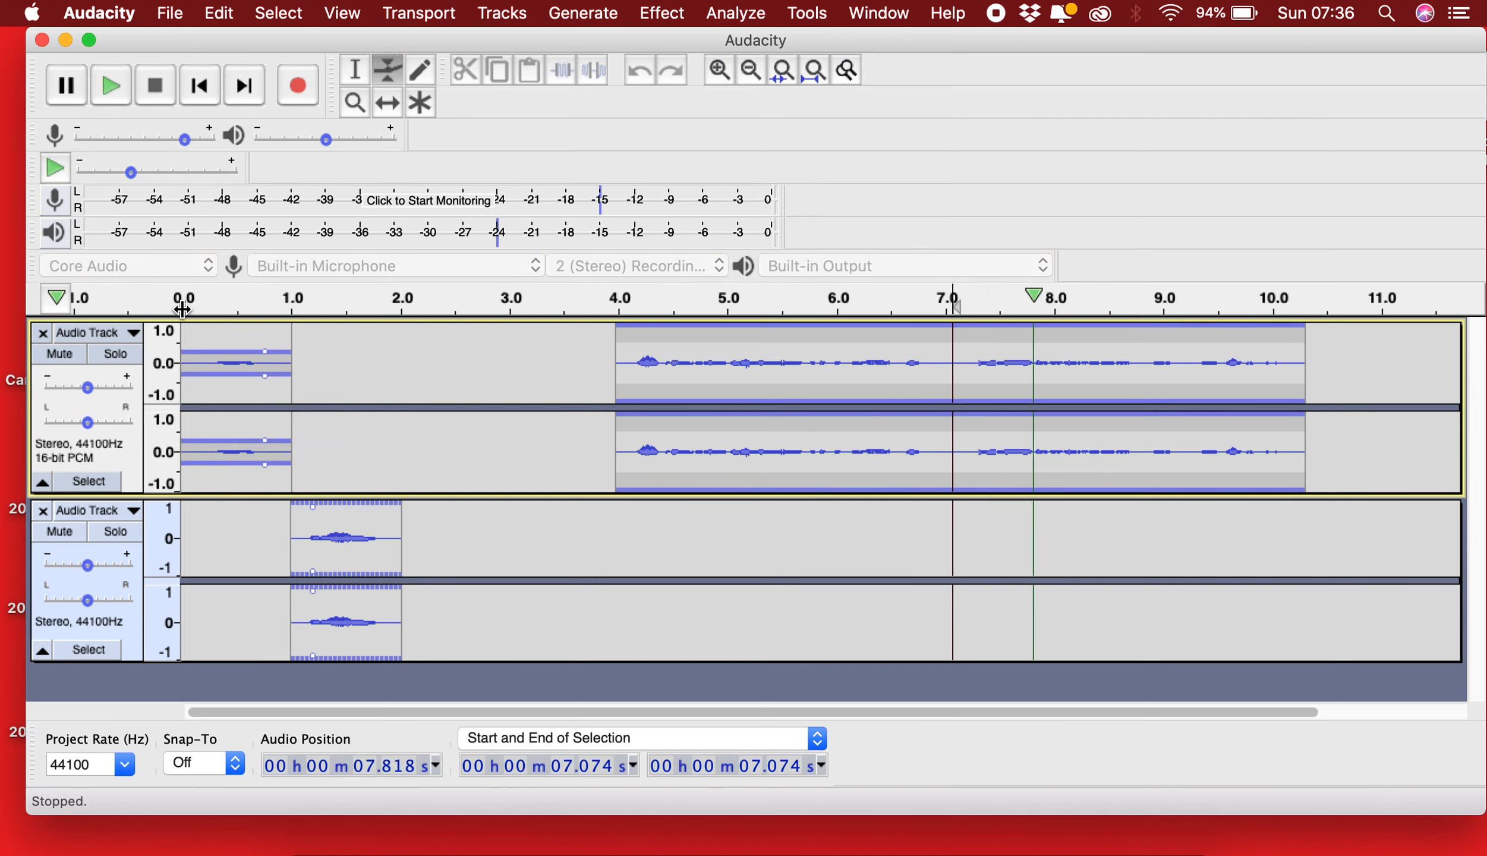
pyautogui.click(183, 305)
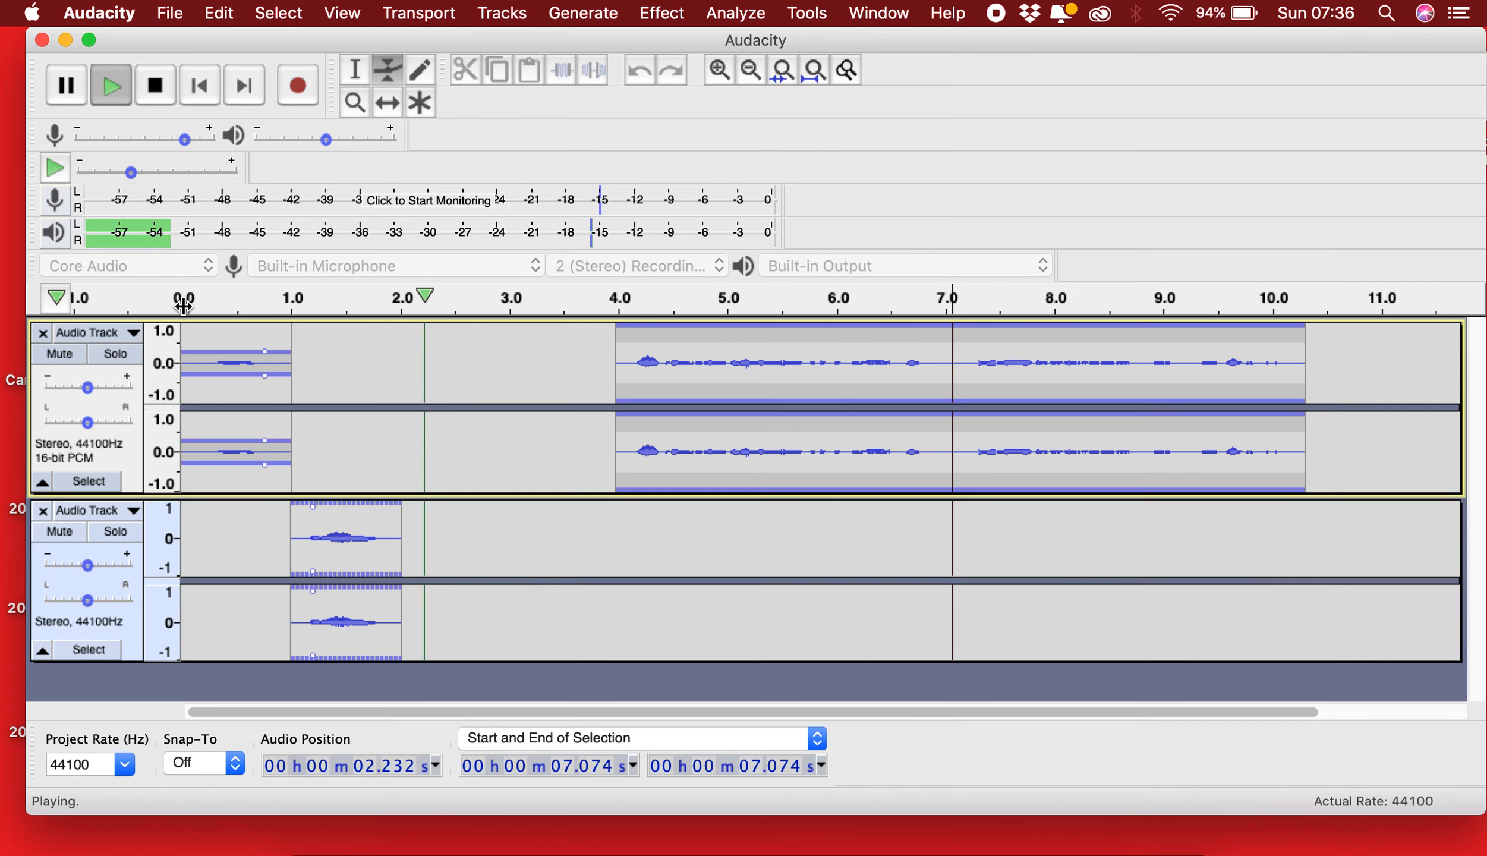
pyautogui.press('space')
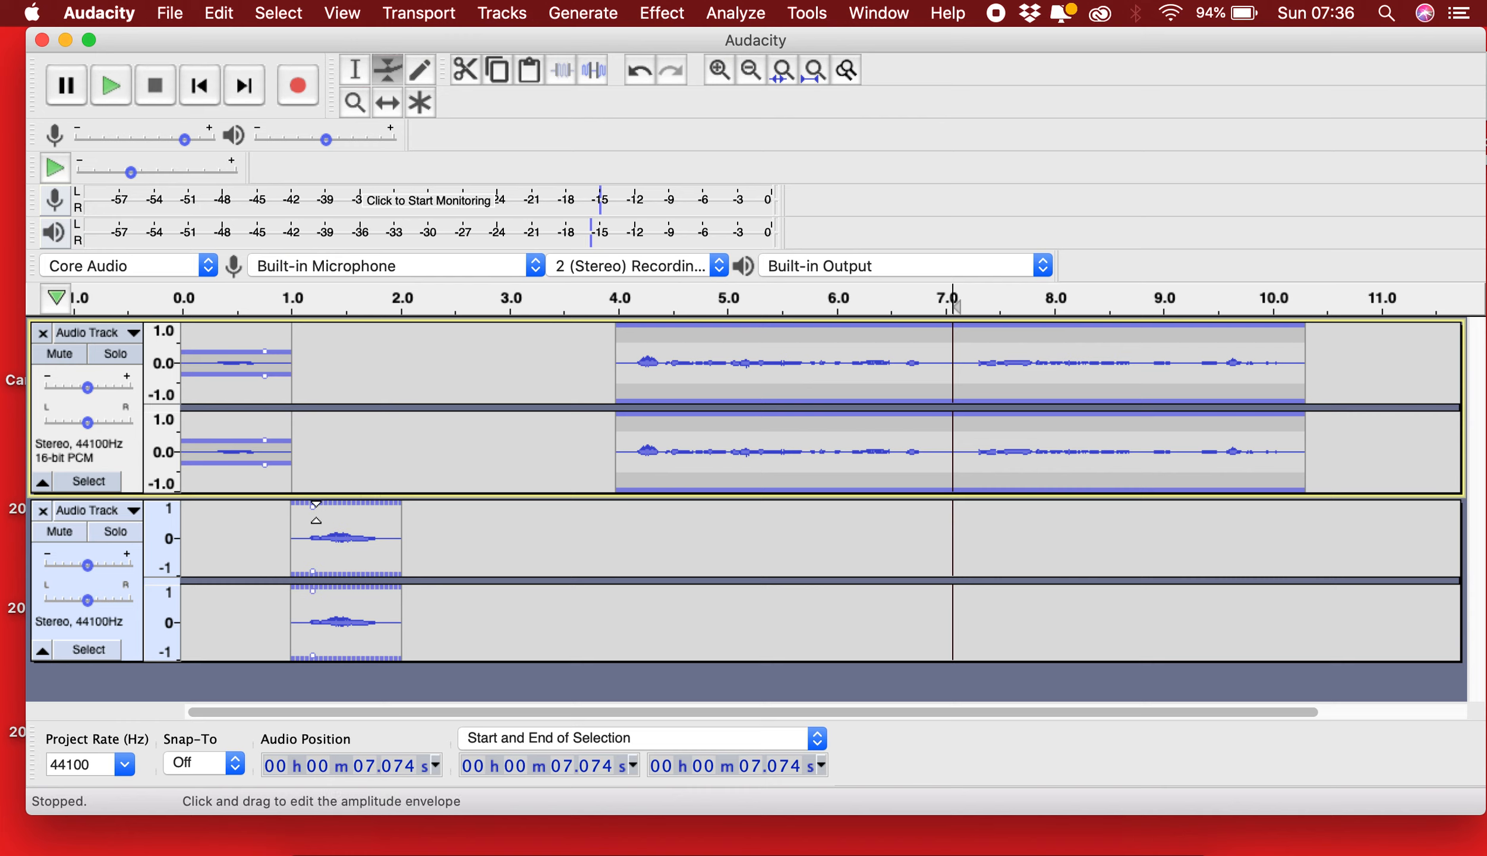
# Step: Shape a varying volume curve on the copied clip with several envelope points between about 1.2 and 1.9 seconds
pyautogui.click(317, 523)
pyautogui.click(346, 523)
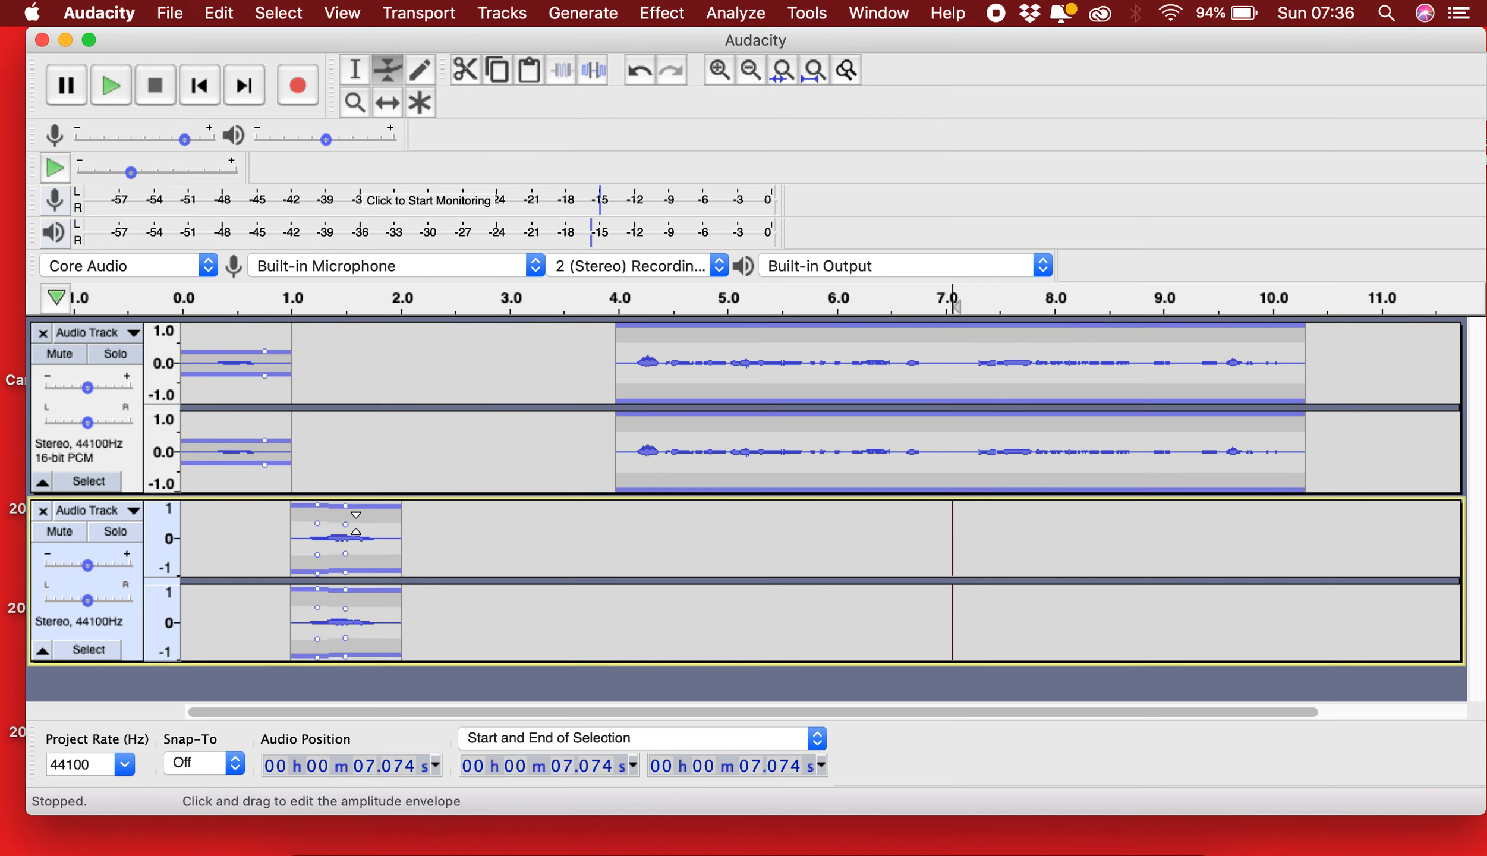
pyautogui.click(371, 527)
pyautogui.click(385, 529)
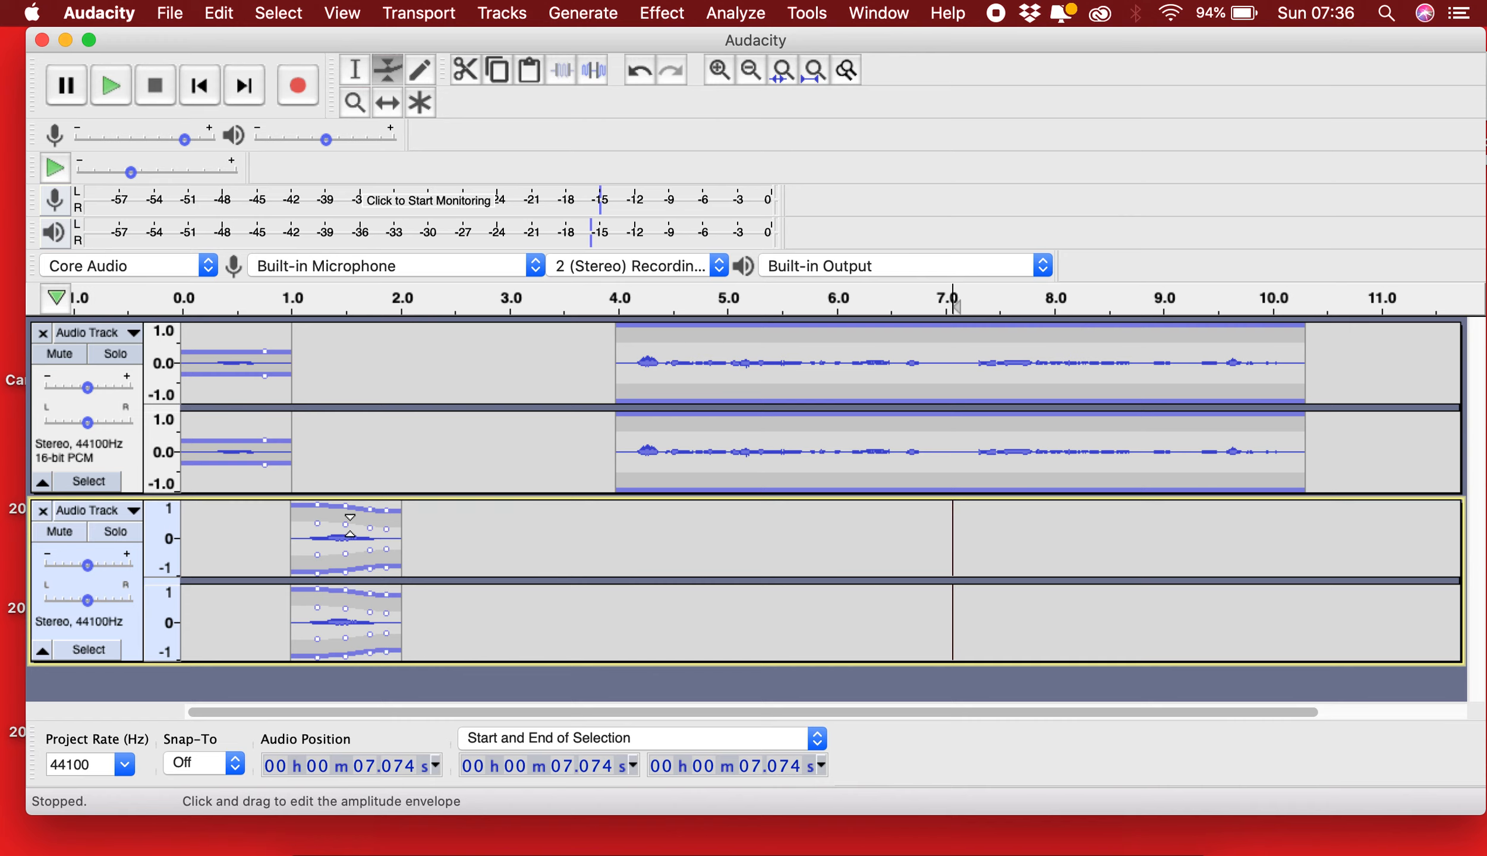
pyautogui.moveTo(332, 523); pyautogui.dragTo(369, 532)
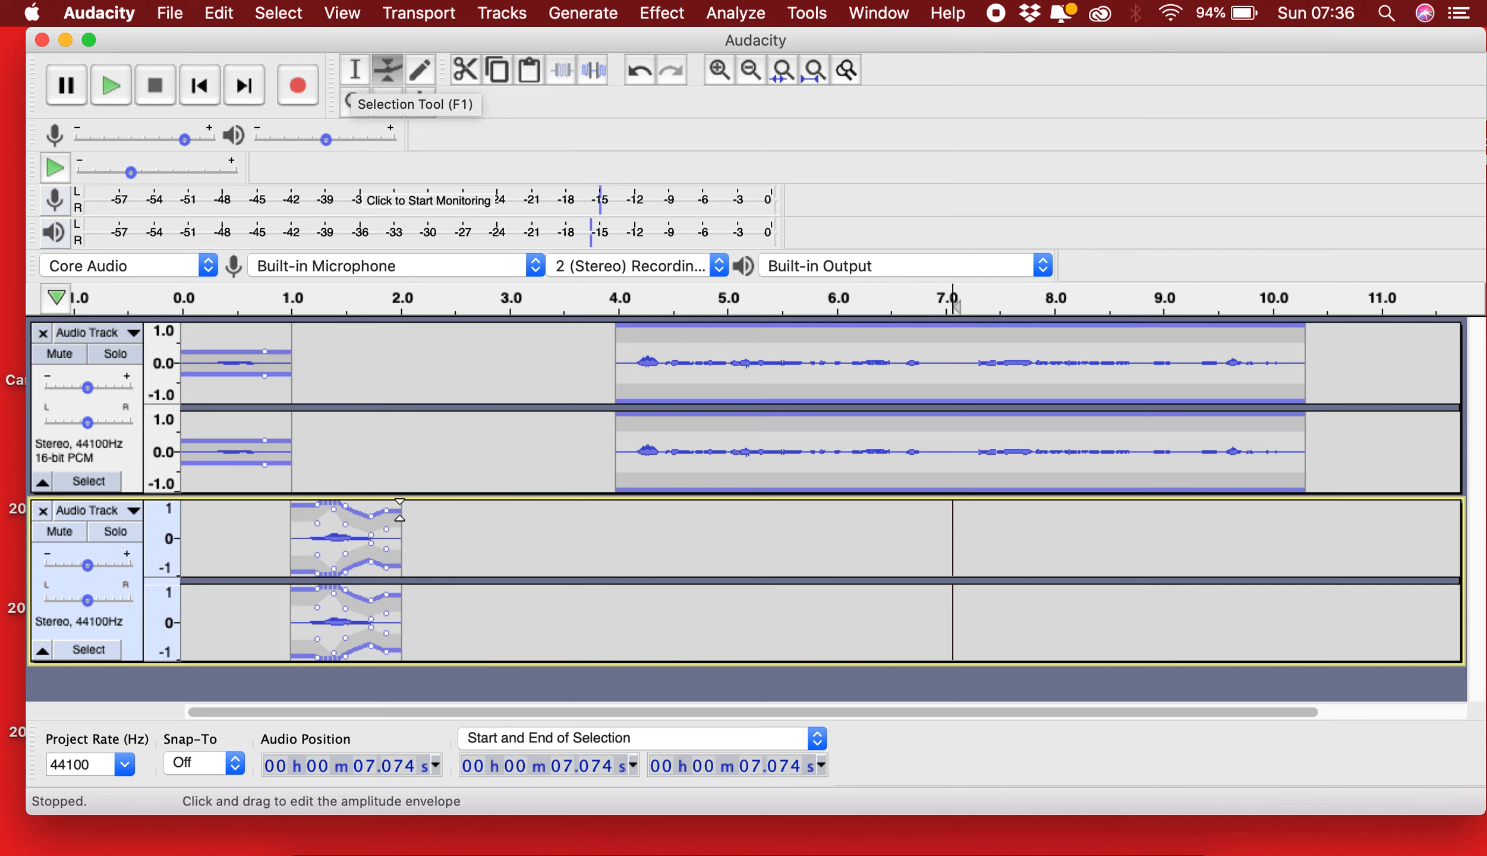
# Step: Select the copied clip in the second track with the Selection tool, from about 0.83 to 2.13 seconds
pyautogui.click(358, 70)
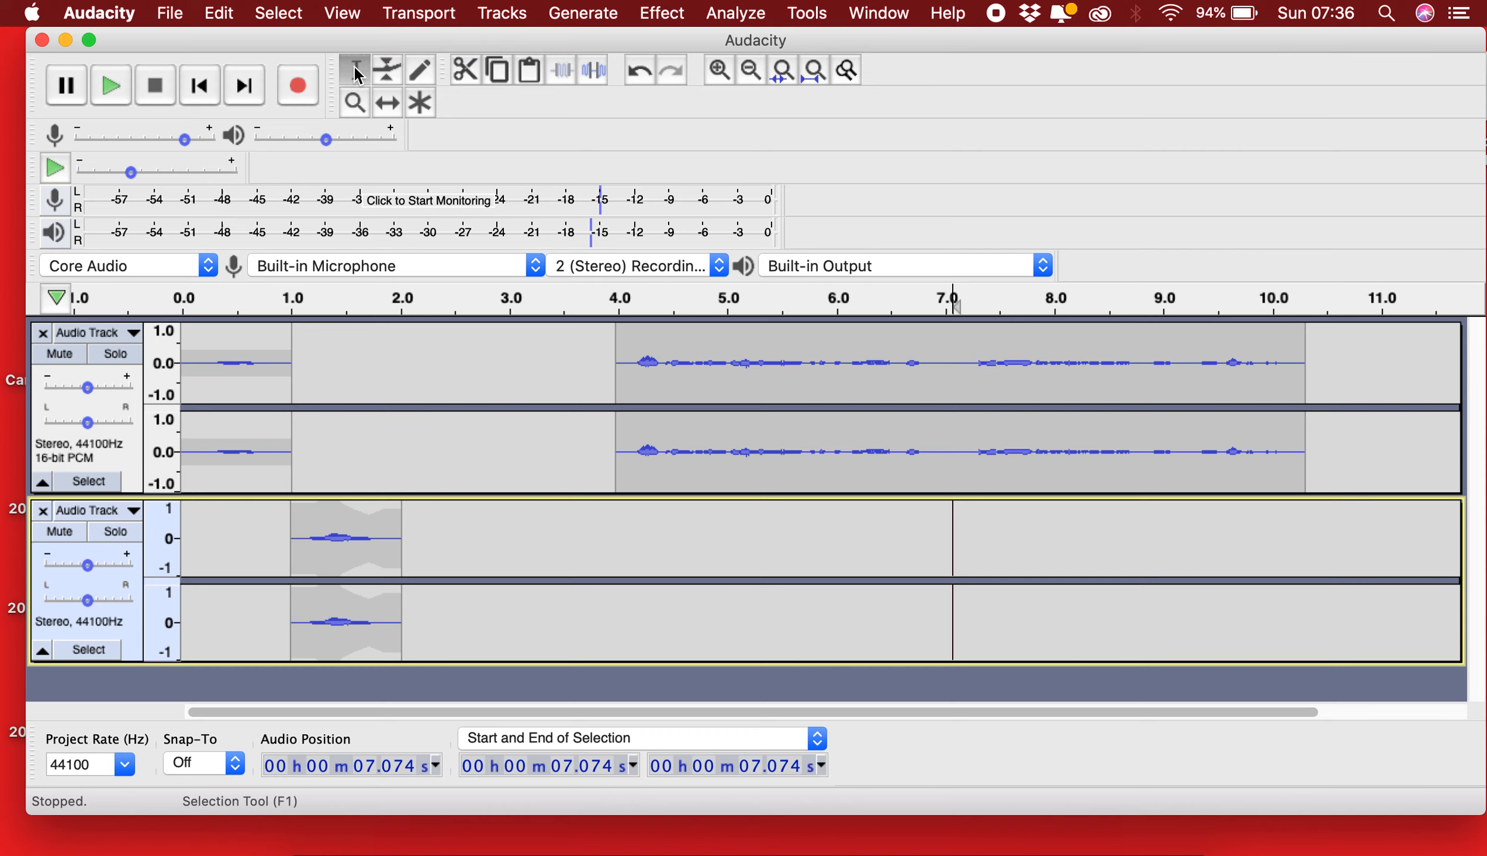
pyautogui.moveTo(414, 539); pyautogui.dragTo(274, 531)
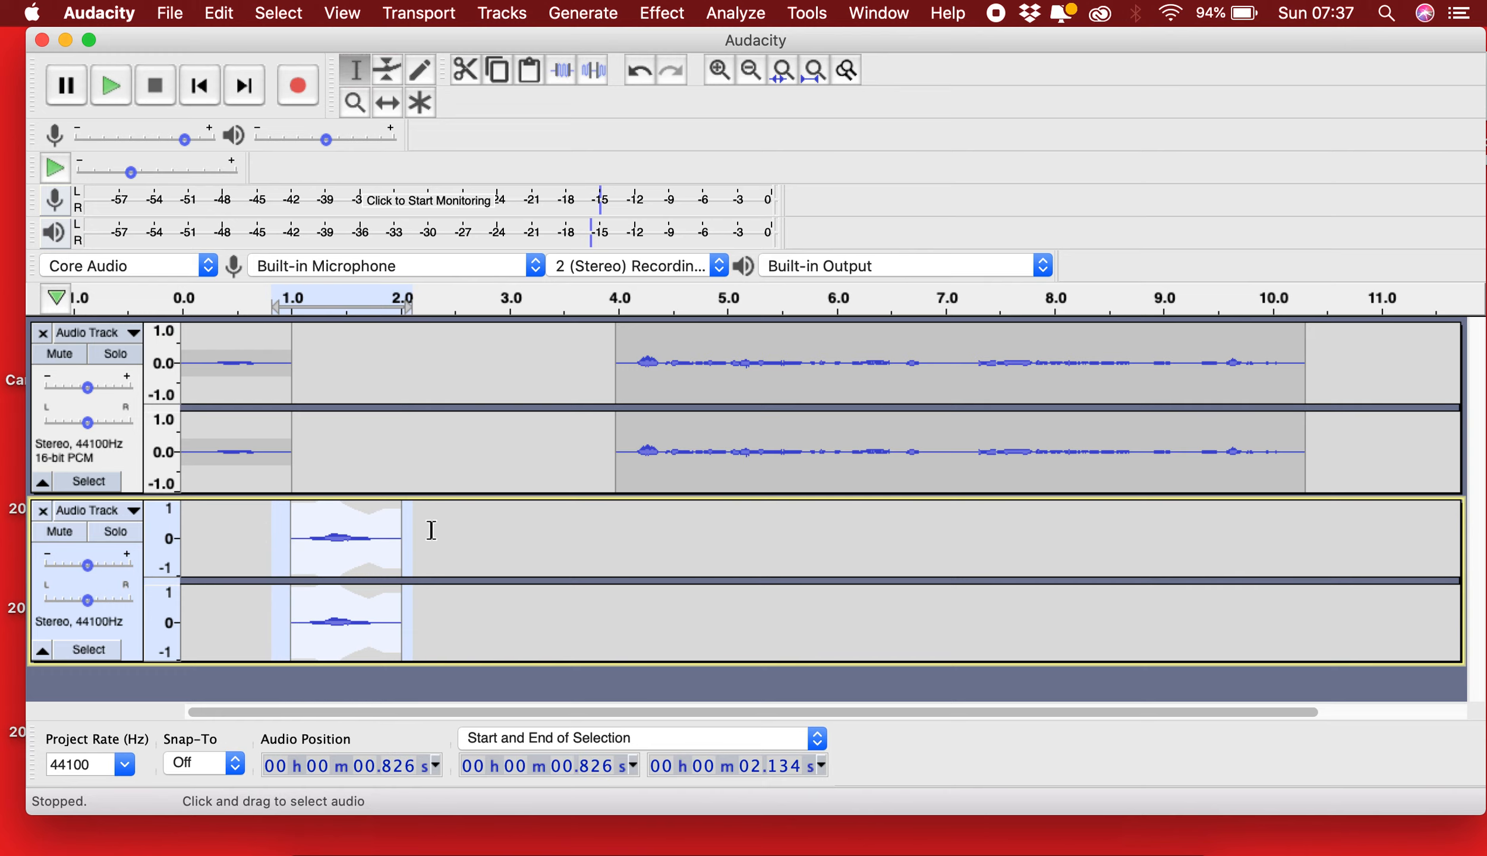
pyautogui.scroll(5, 432, 531)
pyautogui.hscroll(-10, 431, 530)
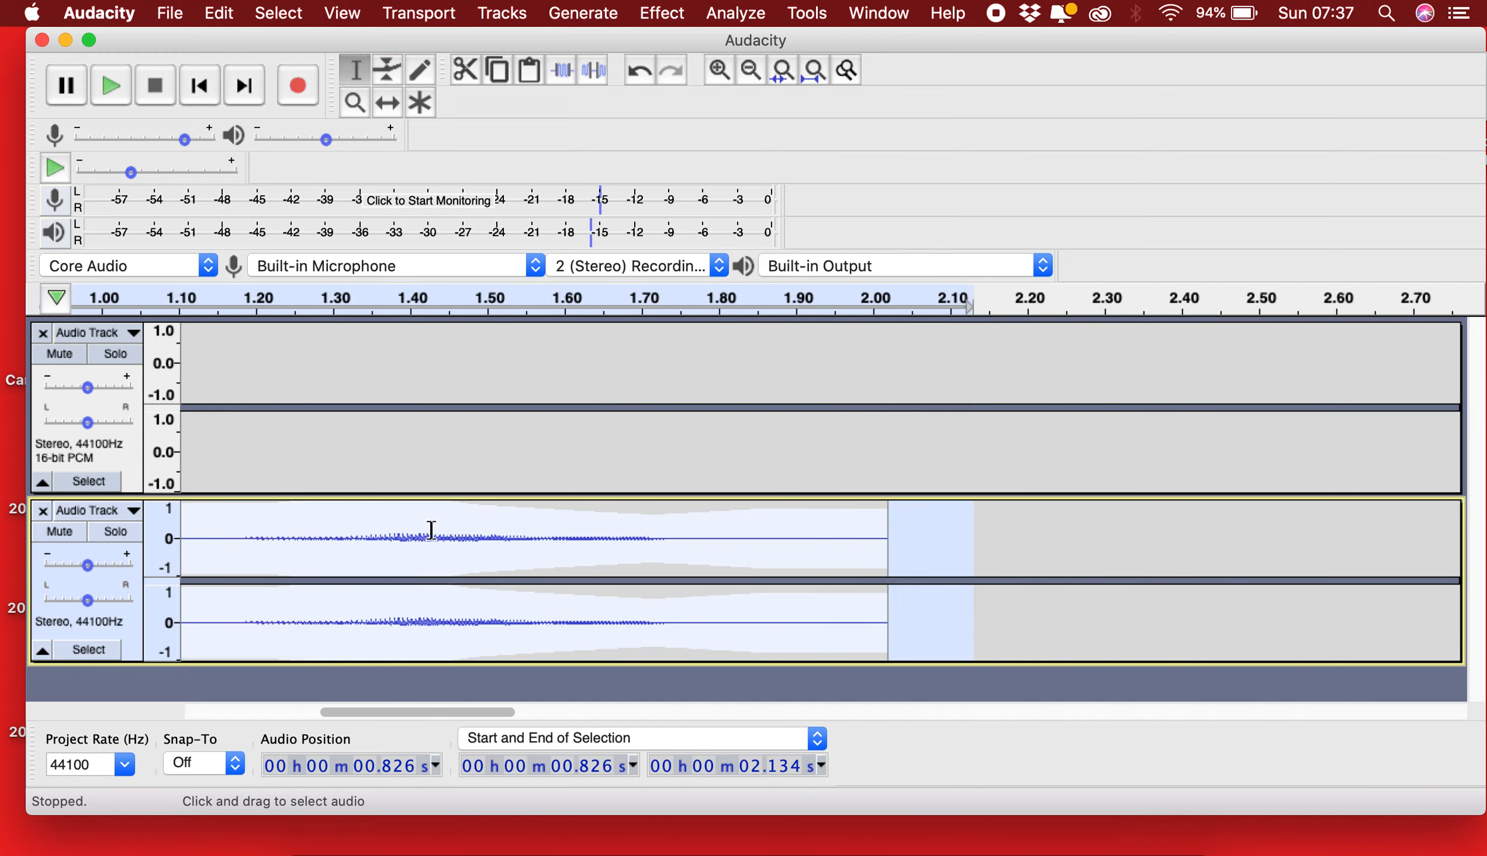
pyautogui.hscroll(5, 432, 531)
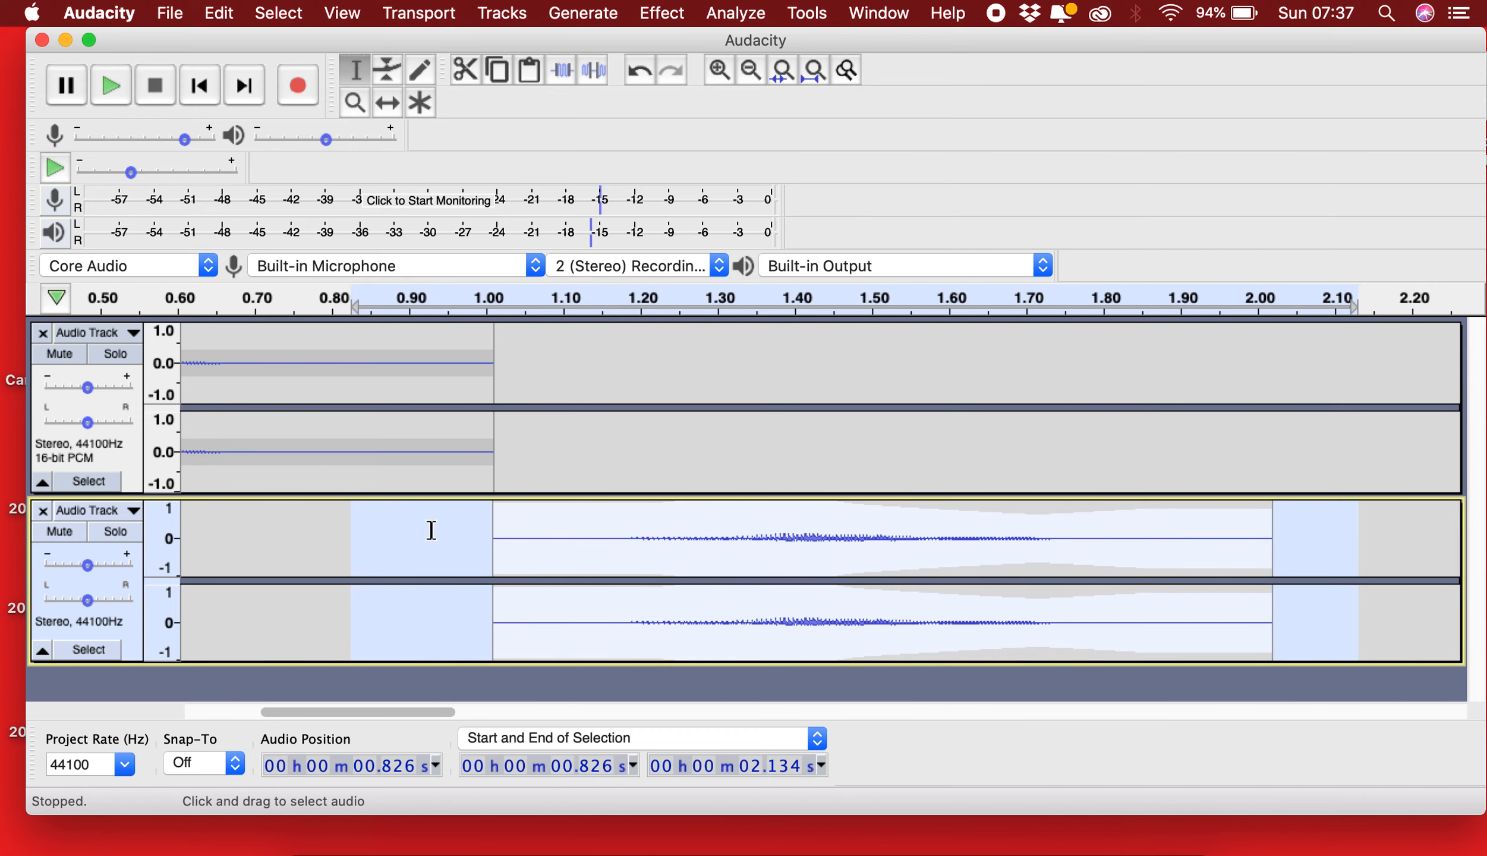
# Step: Copy the portion of the second track's clip from about 1.57 to 1.73 seconds and paste it after the clip at about 2.08 seconds
pyautogui.click(1070, 554)
pyautogui.moveTo(1054, 541); pyautogui.dragTo(925, 539)
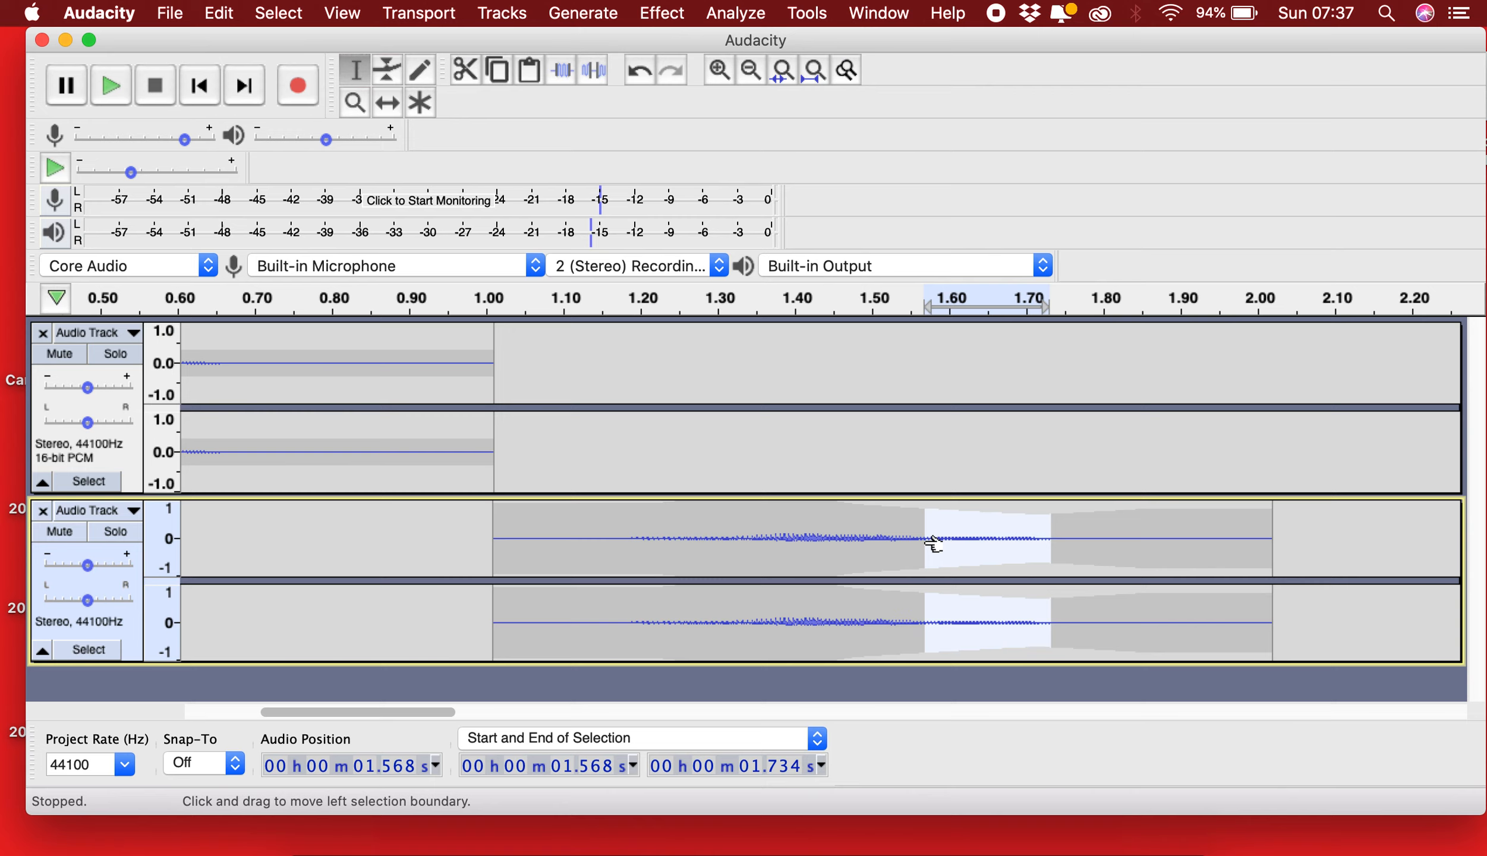
pyautogui.click(501, 83)
pyautogui.click(1315, 529)
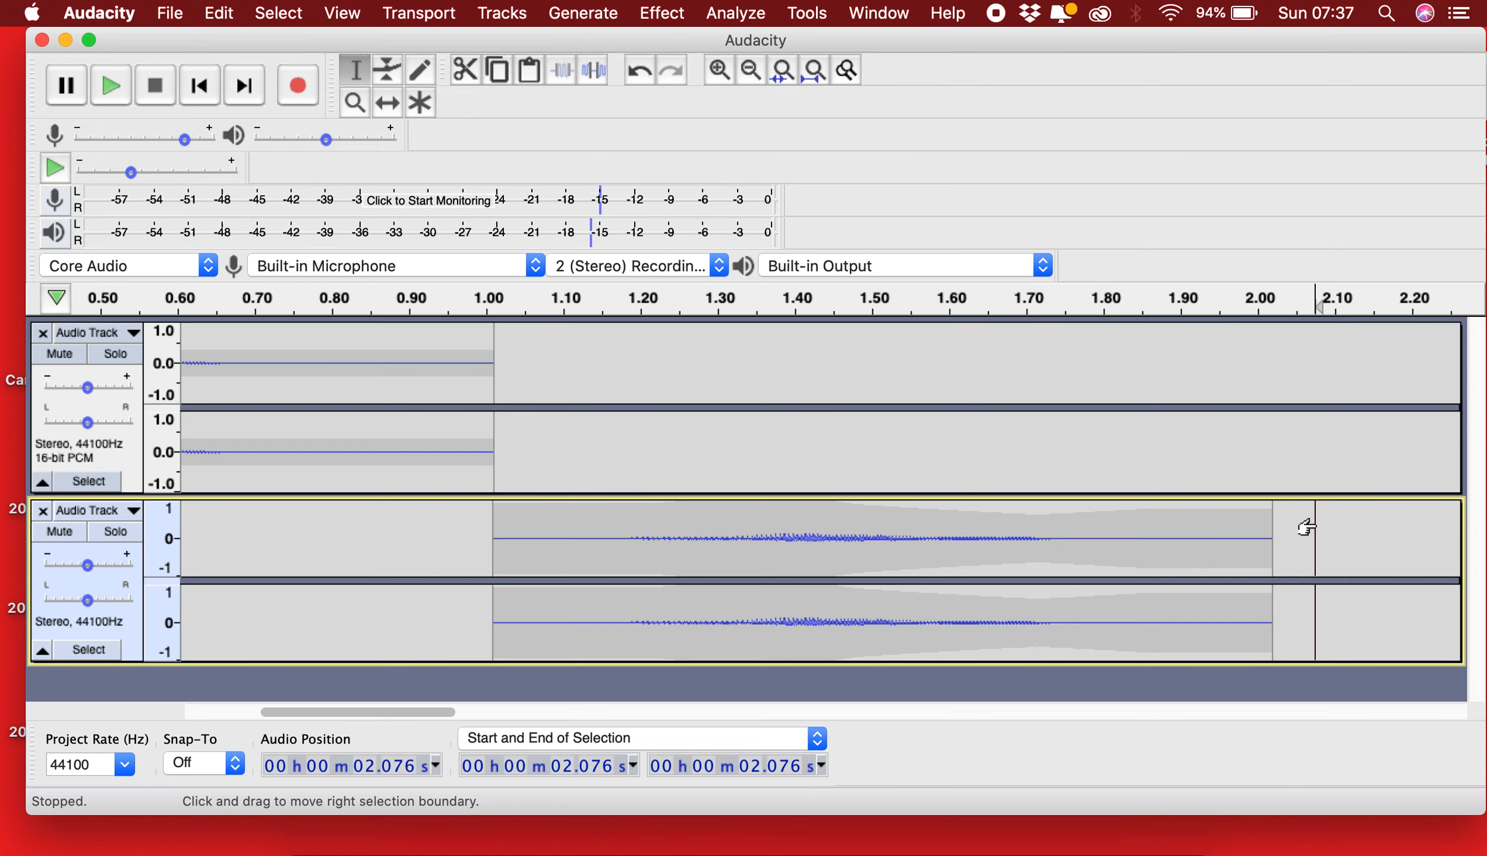
pyautogui.press('super+v')
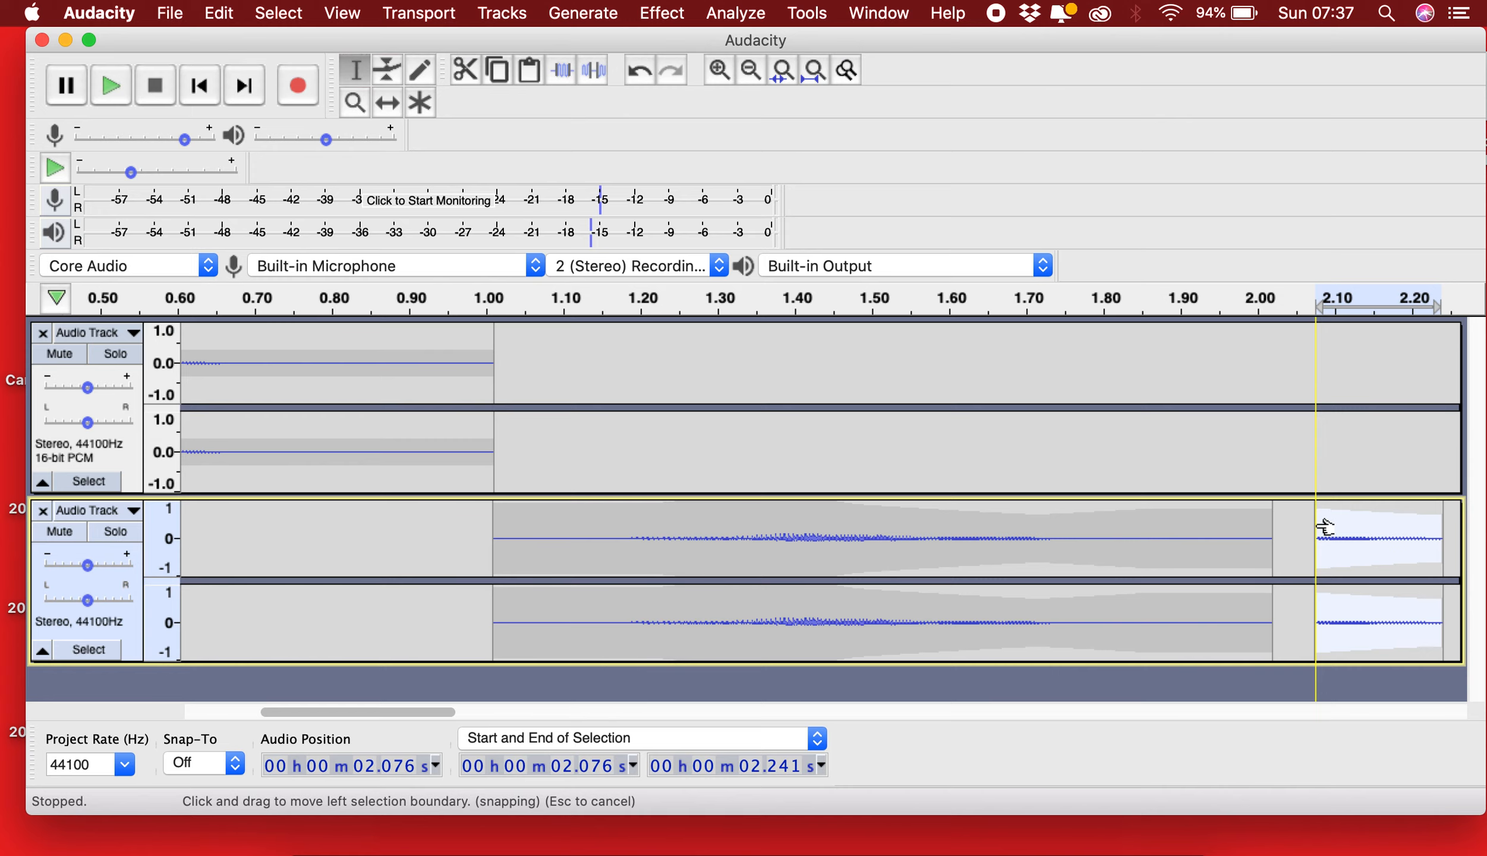
pyautogui.hscroll(-1, 869, 505)
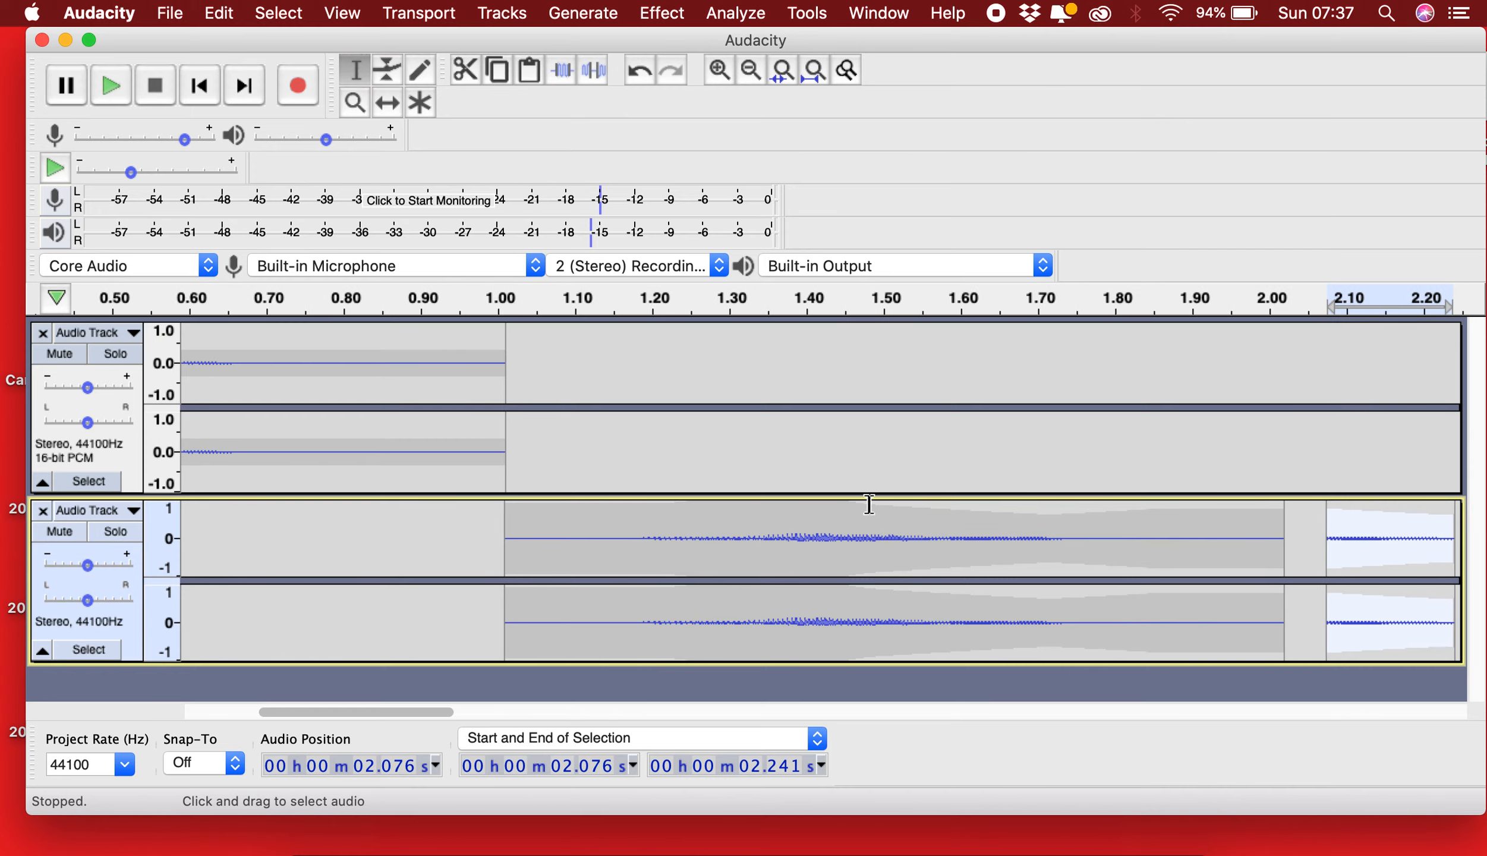
pyautogui.hscroll(-5, 869, 504)
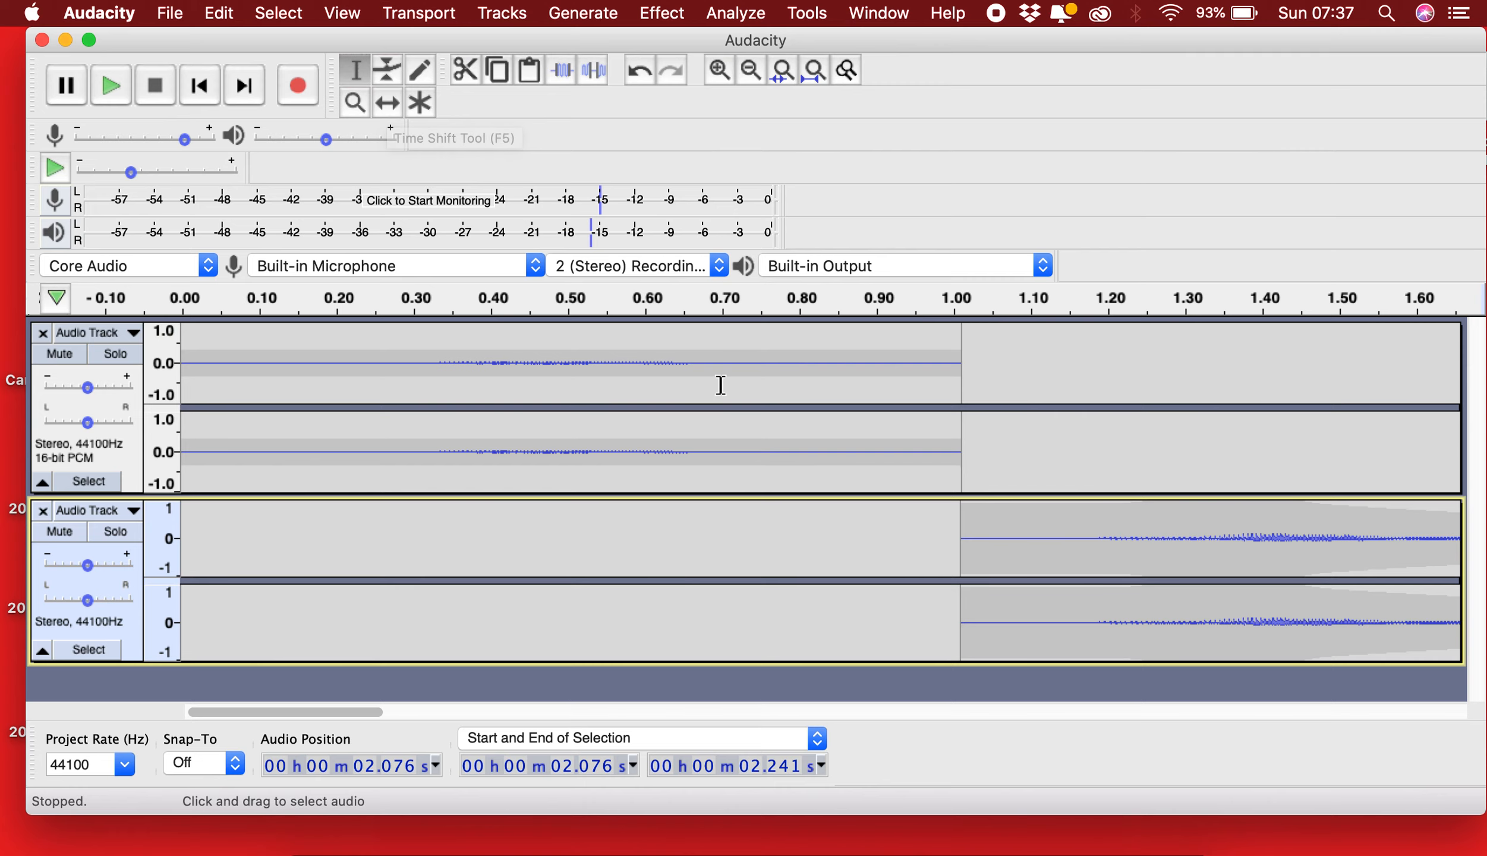
# Step: Play the first track's second clip from about 4 seconds to locate a pause for splitting
pyautogui.press('super+3')
pyautogui.press('super+3')
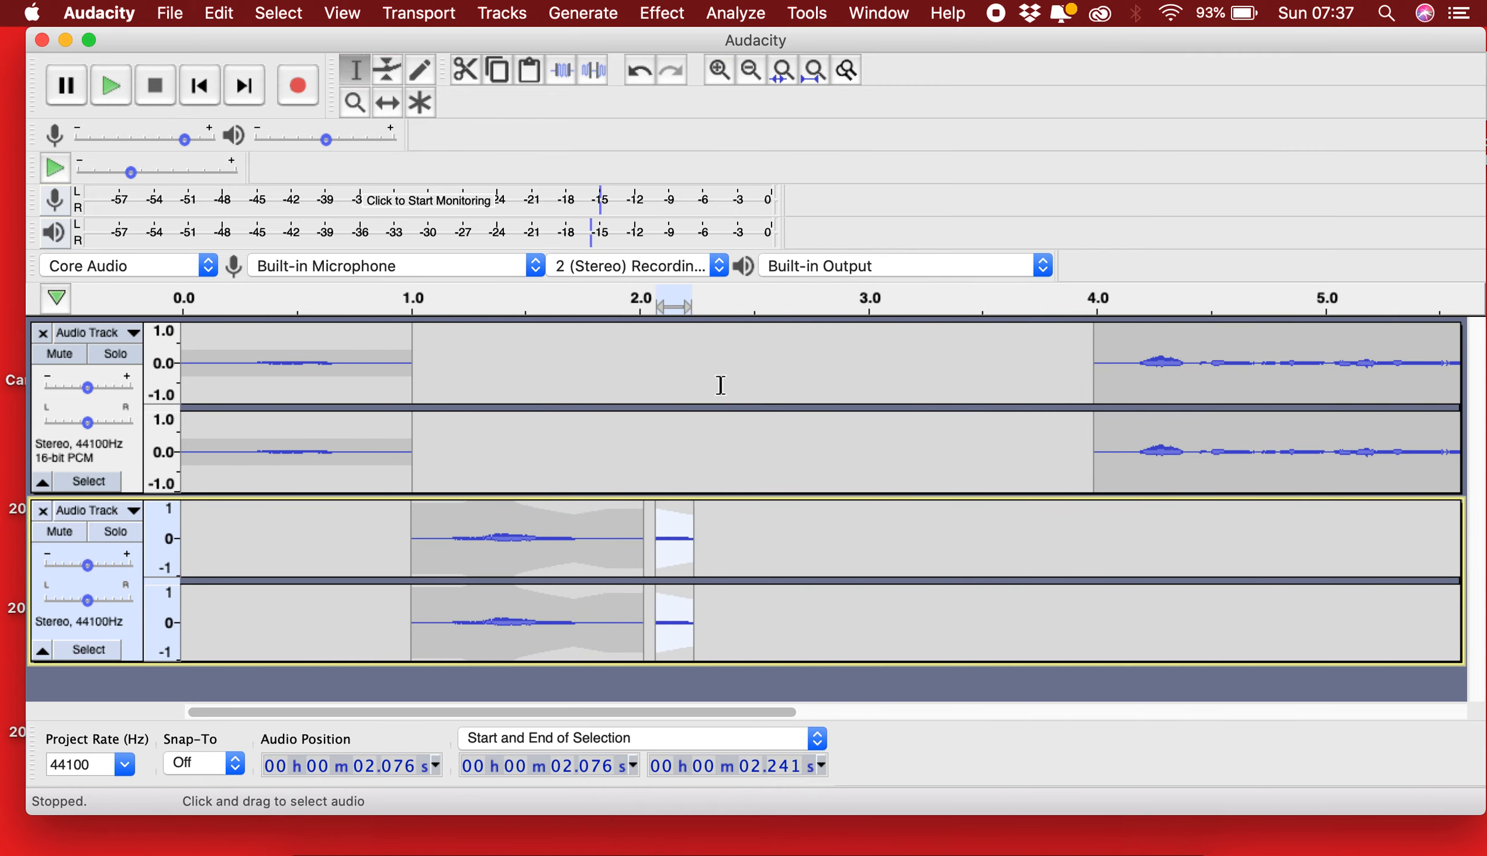
pyautogui.scroll(-3, 720, 388)
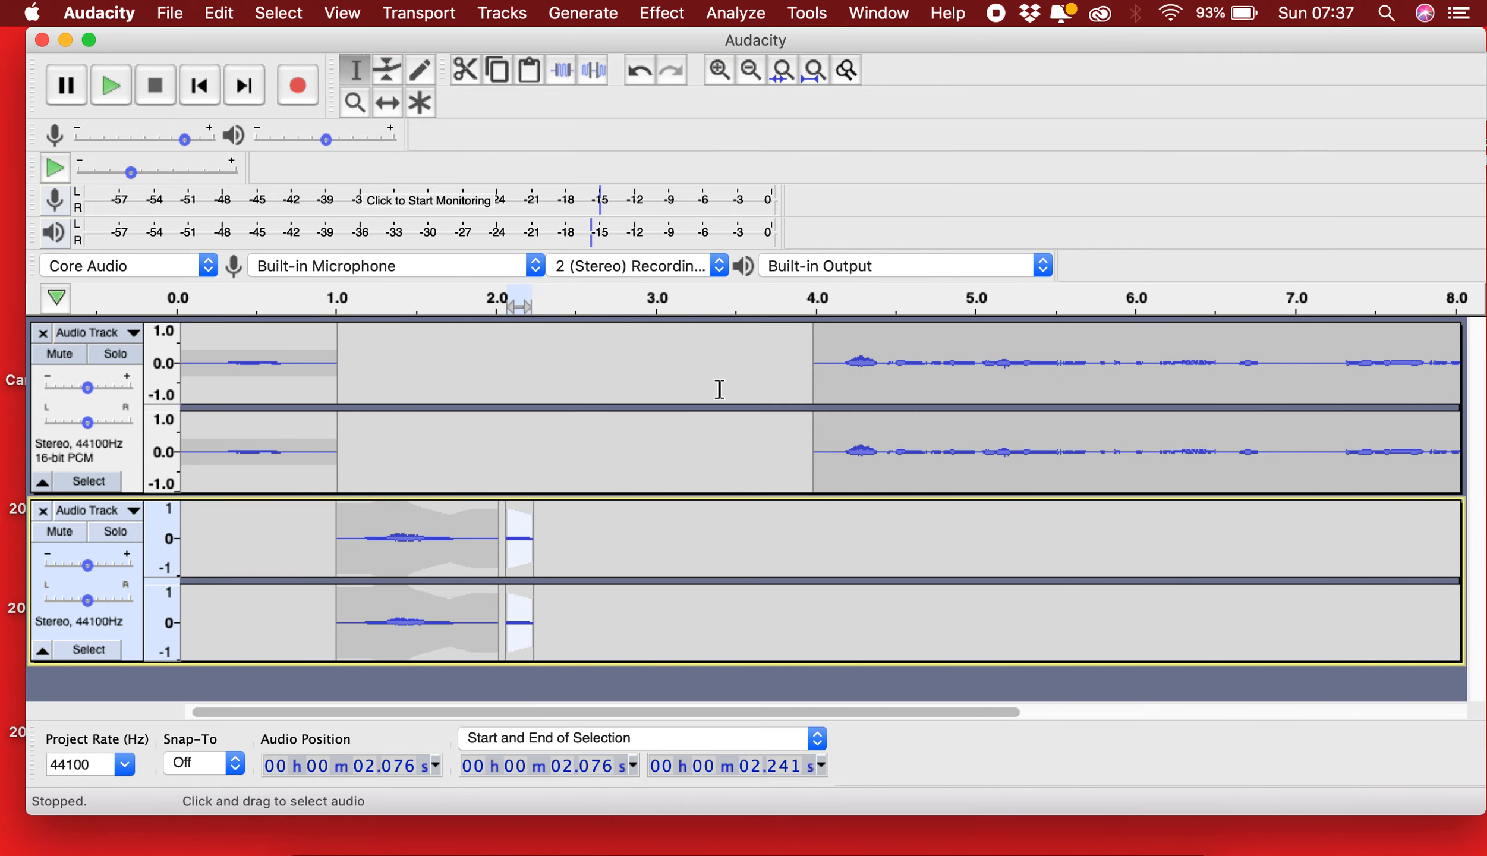
pyautogui.hscroll(6, 720, 388)
pyautogui.hscroll(-2, 719, 390)
pyautogui.hscroll(-5, 720, 390)
pyautogui.hscroll(3, 720, 389)
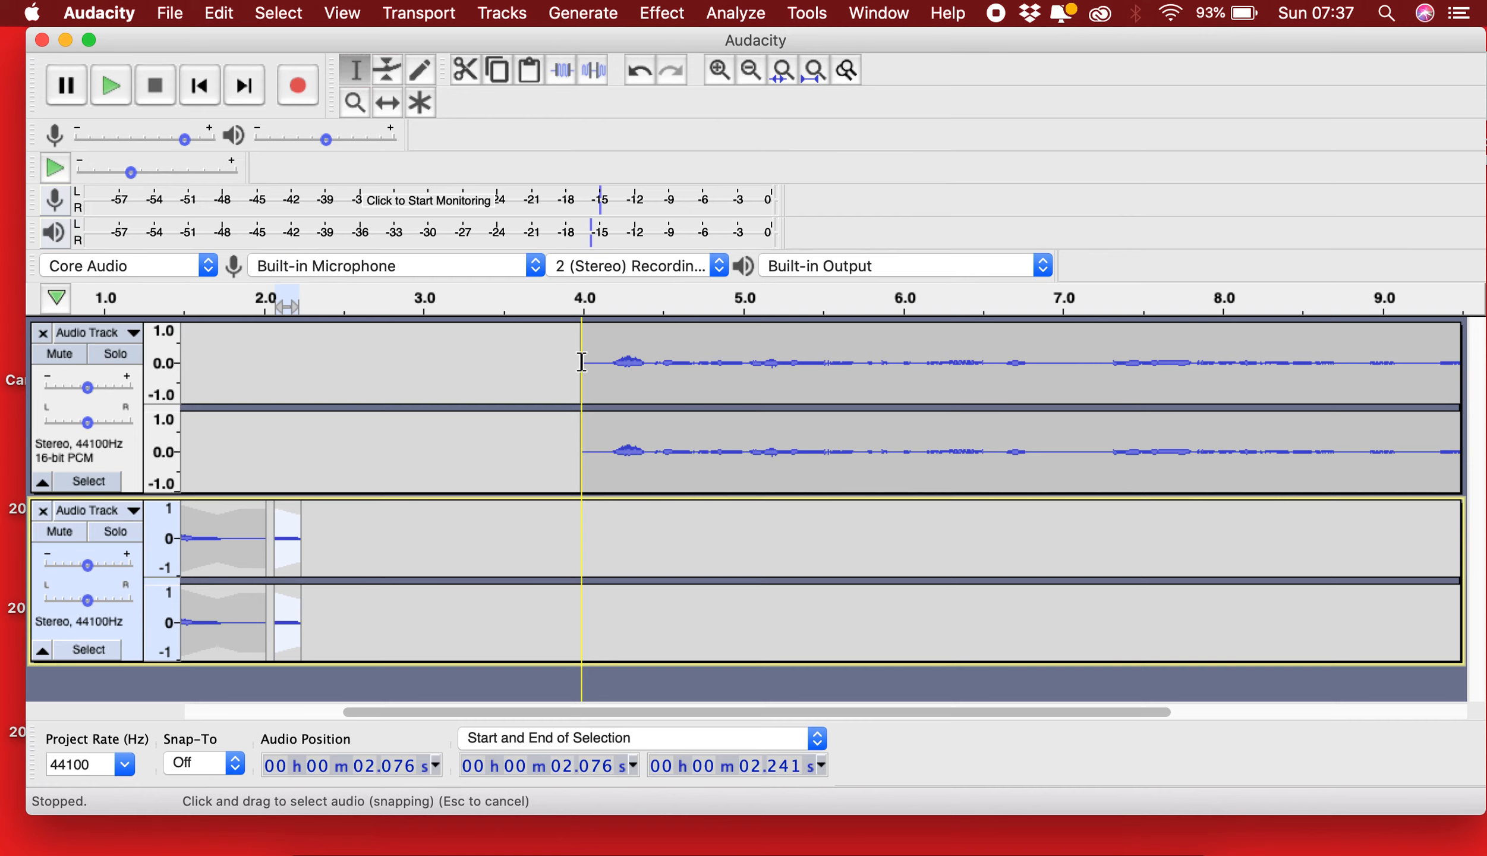
pyautogui.press('space')
pyautogui.press('space')
pyautogui.click(582, 304)
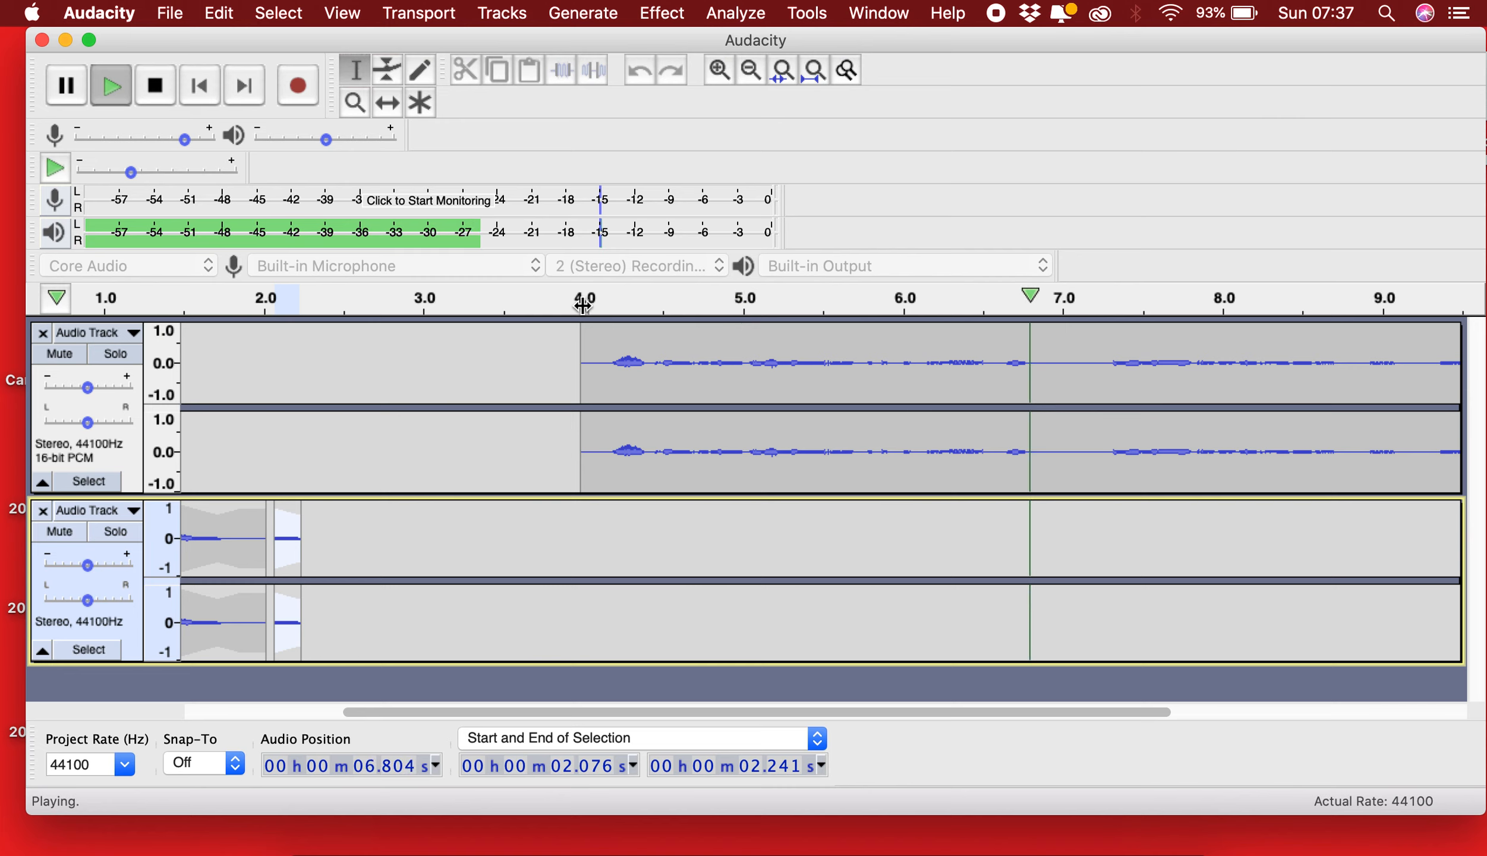
pyautogui.press('space')
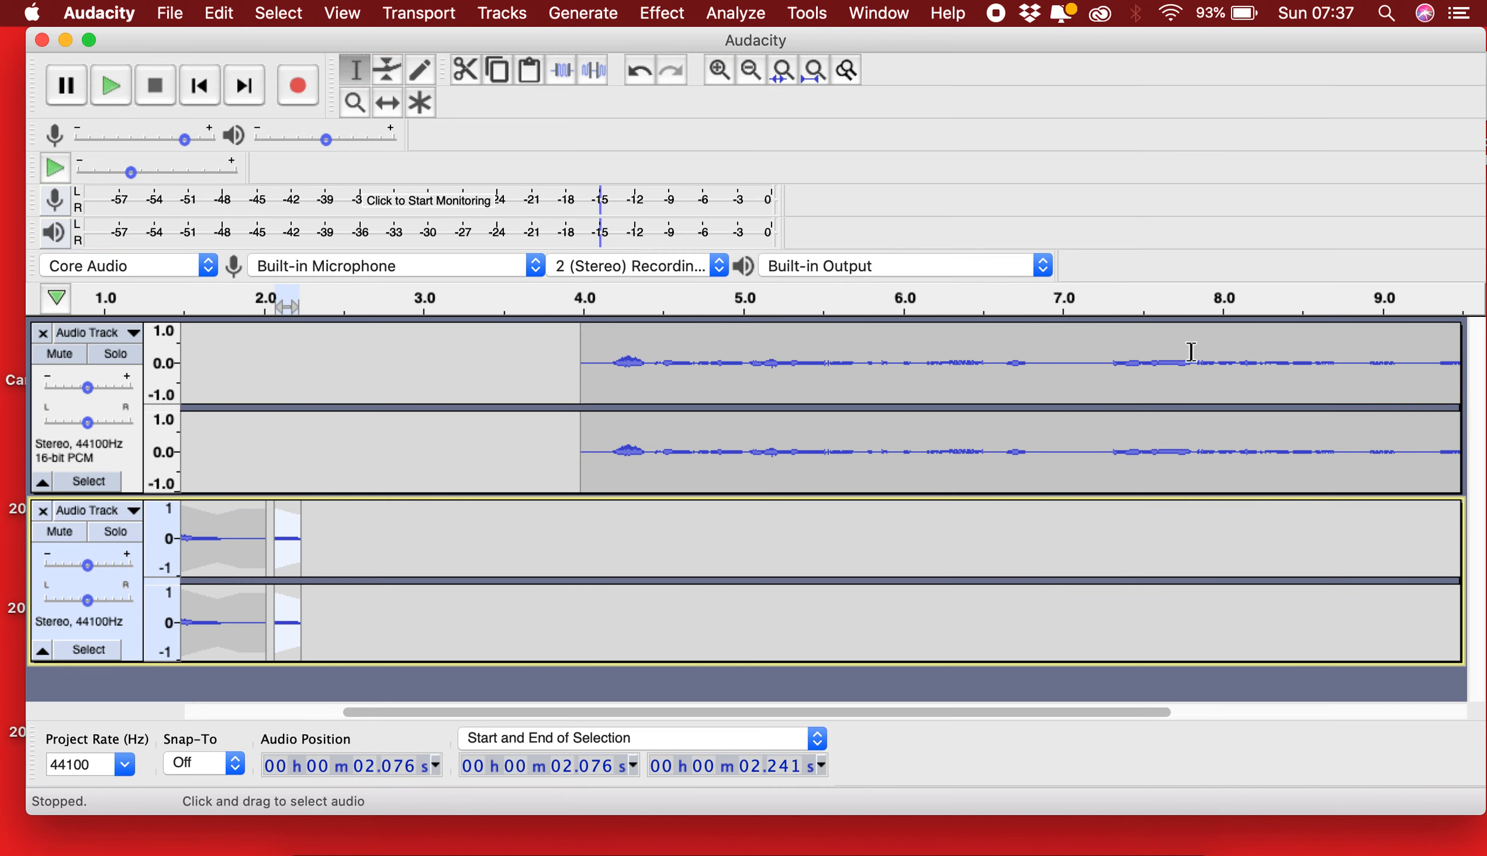
# Step: Split the first track's second clip at 6.888 seconds
pyautogui.click(1043, 356)
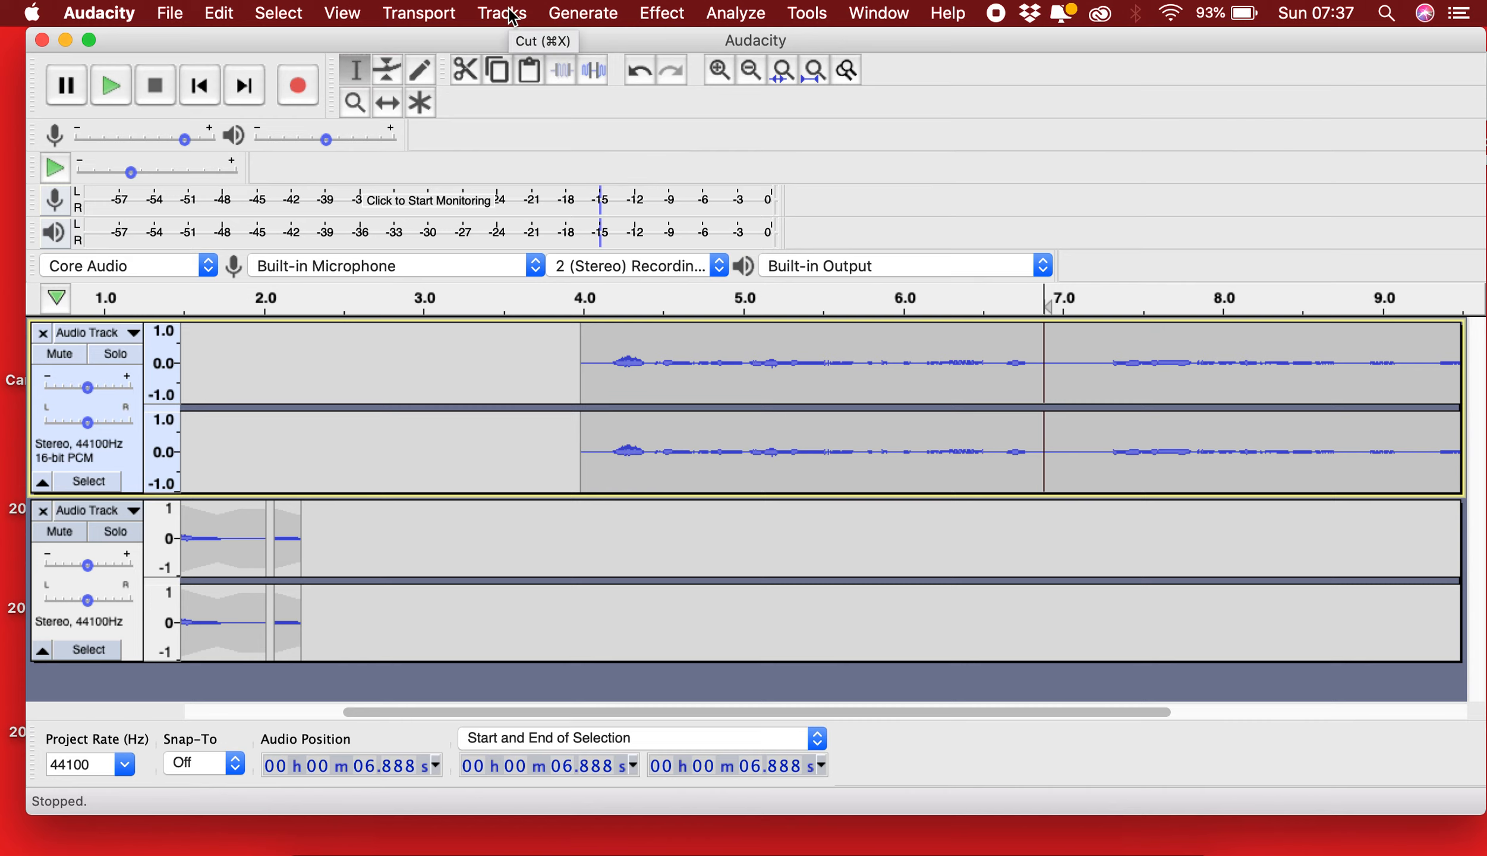
pyautogui.click(220, 13)
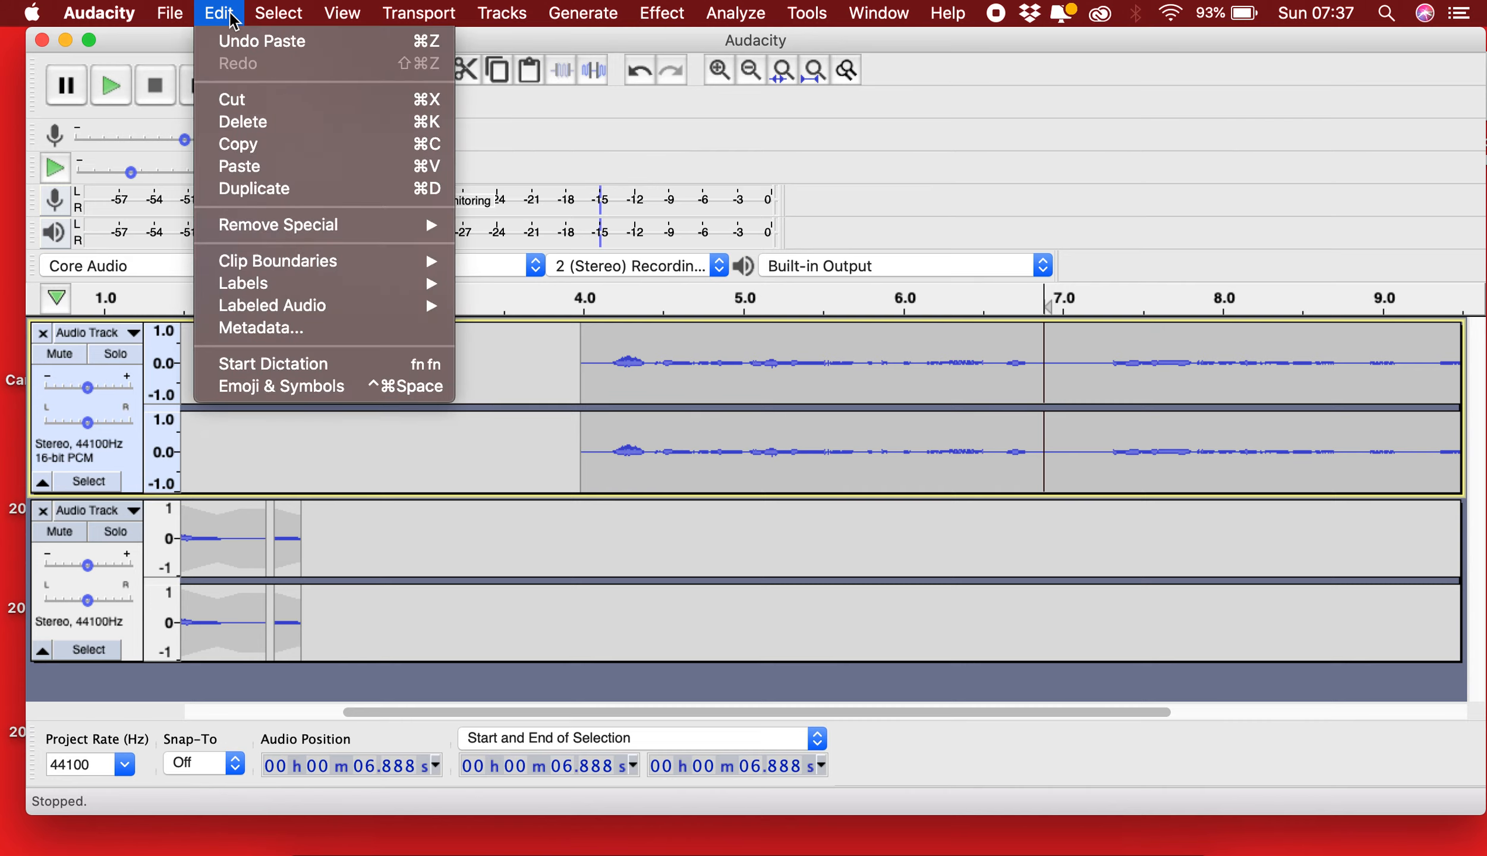
pyautogui.moveTo(288, 241)
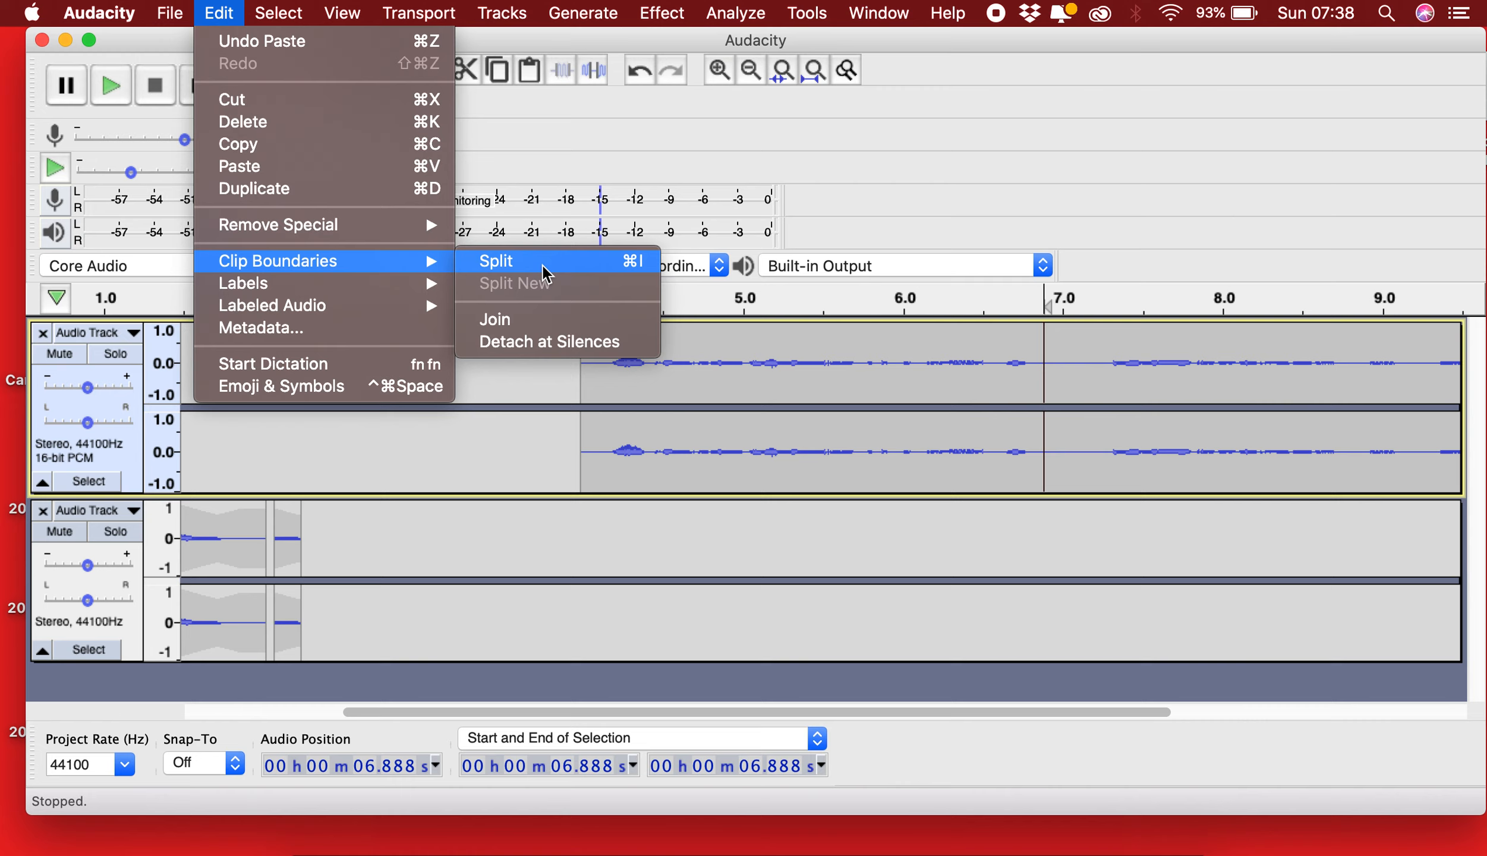
pyautogui.click(543, 267)
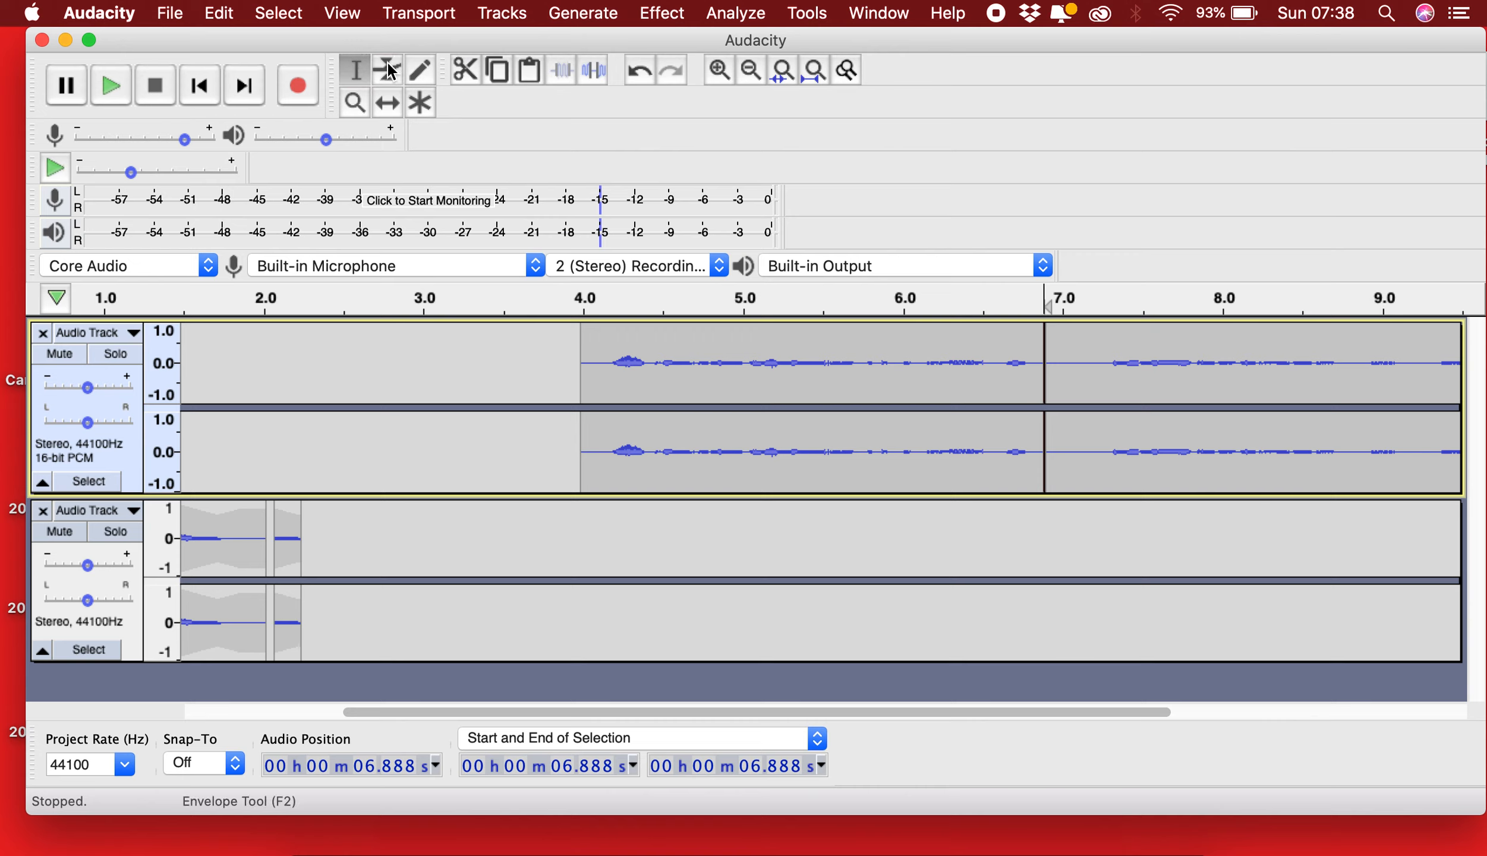
# Step: Move the first track's middle clip earlier with the Time Shift tool so it starts at about 2.27 seconds, just after the second track's clips
pyautogui.click(387, 104)
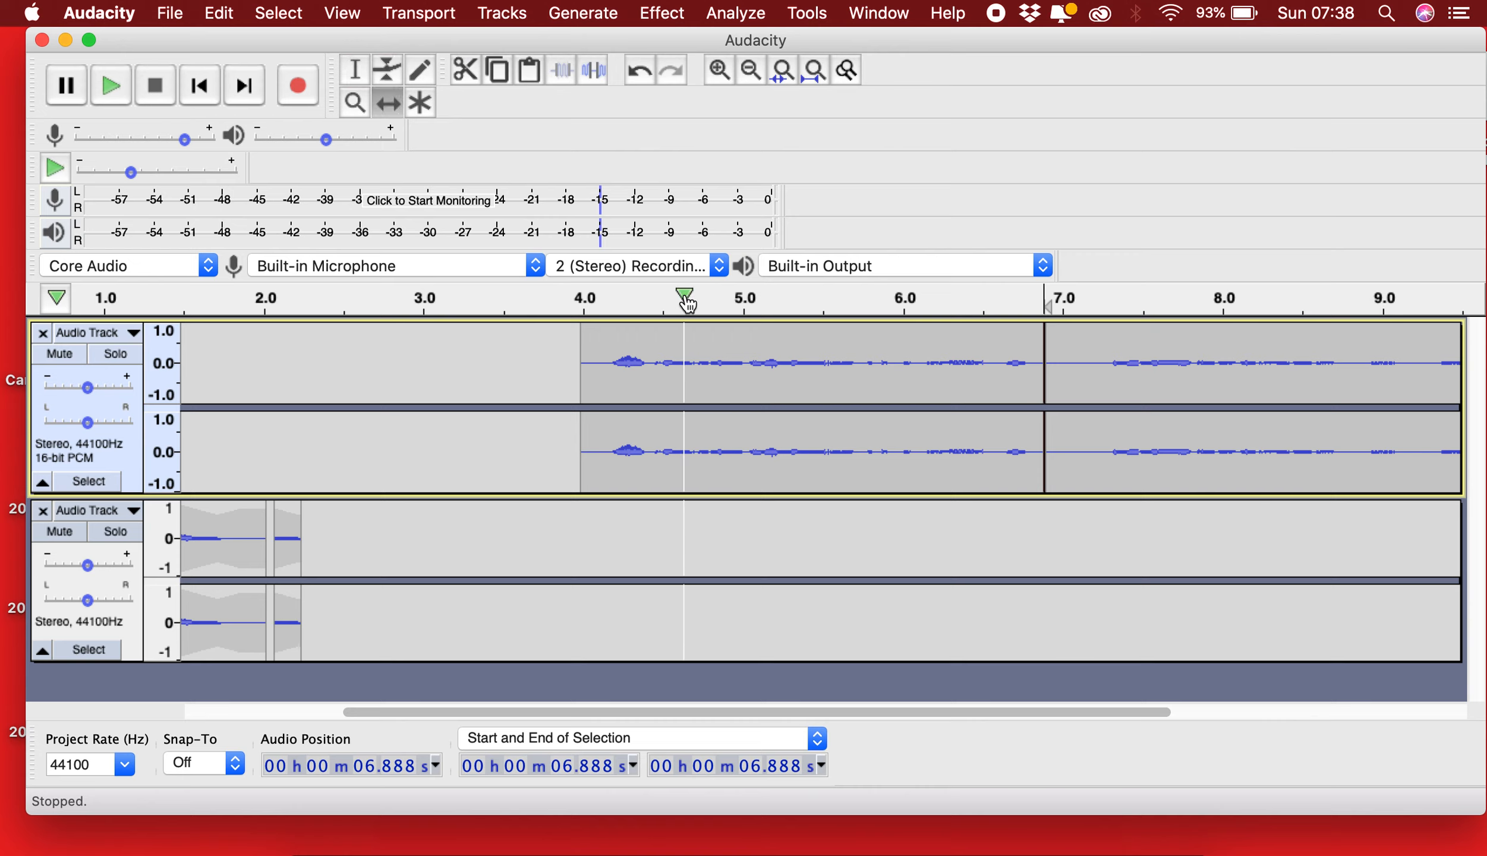
pyautogui.moveTo(670, 369); pyautogui.dragTo(399, 370)
pyautogui.hscroll(-5, 418, 375)
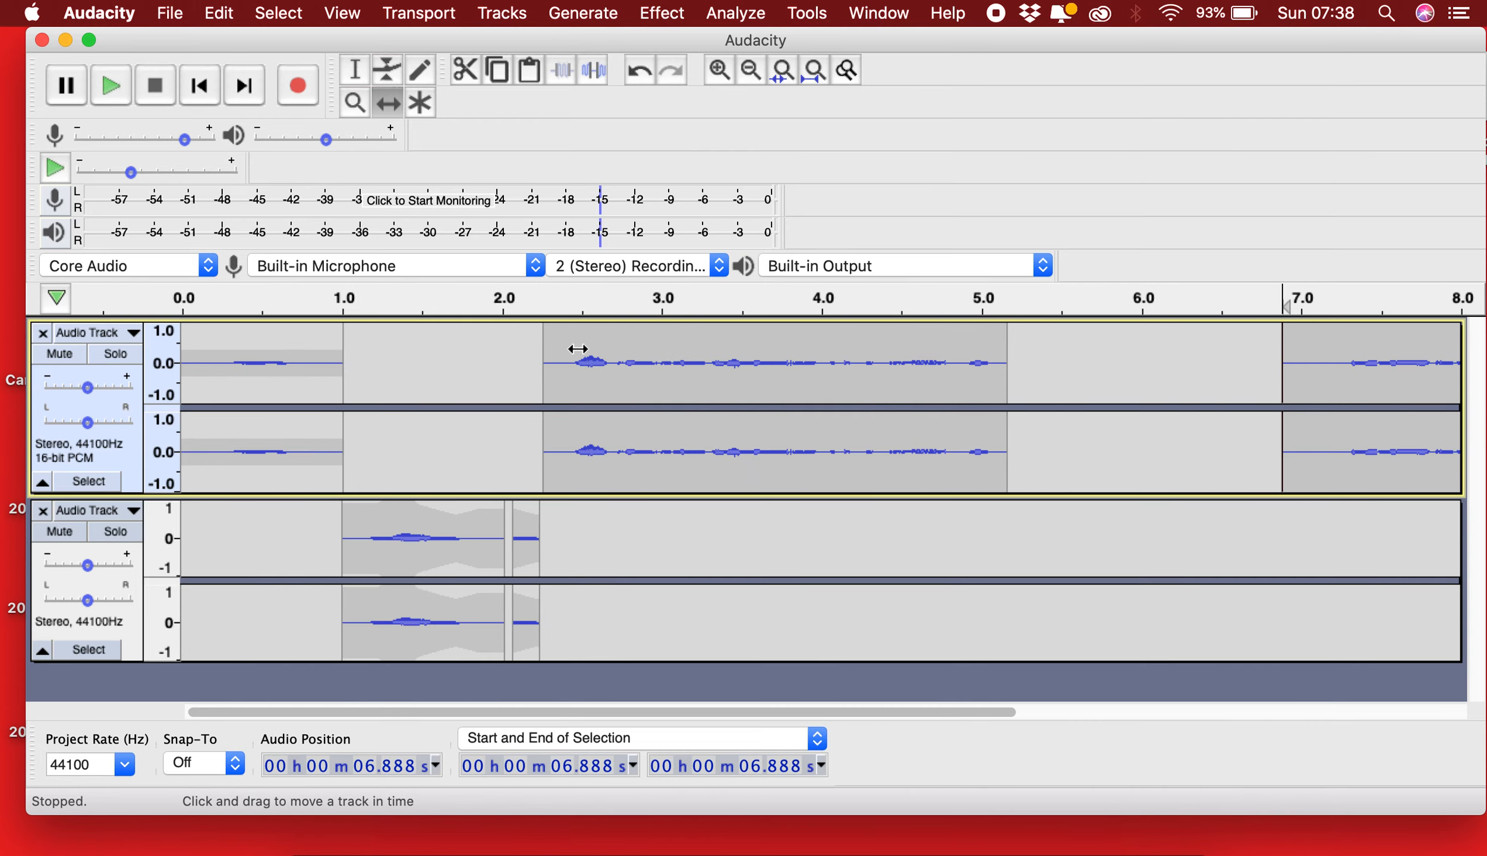
# Step: Play the moved middle clip from its start at about 2.27 seconds
pyautogui.click(543, 295)
pyautogui.click(542, 293)
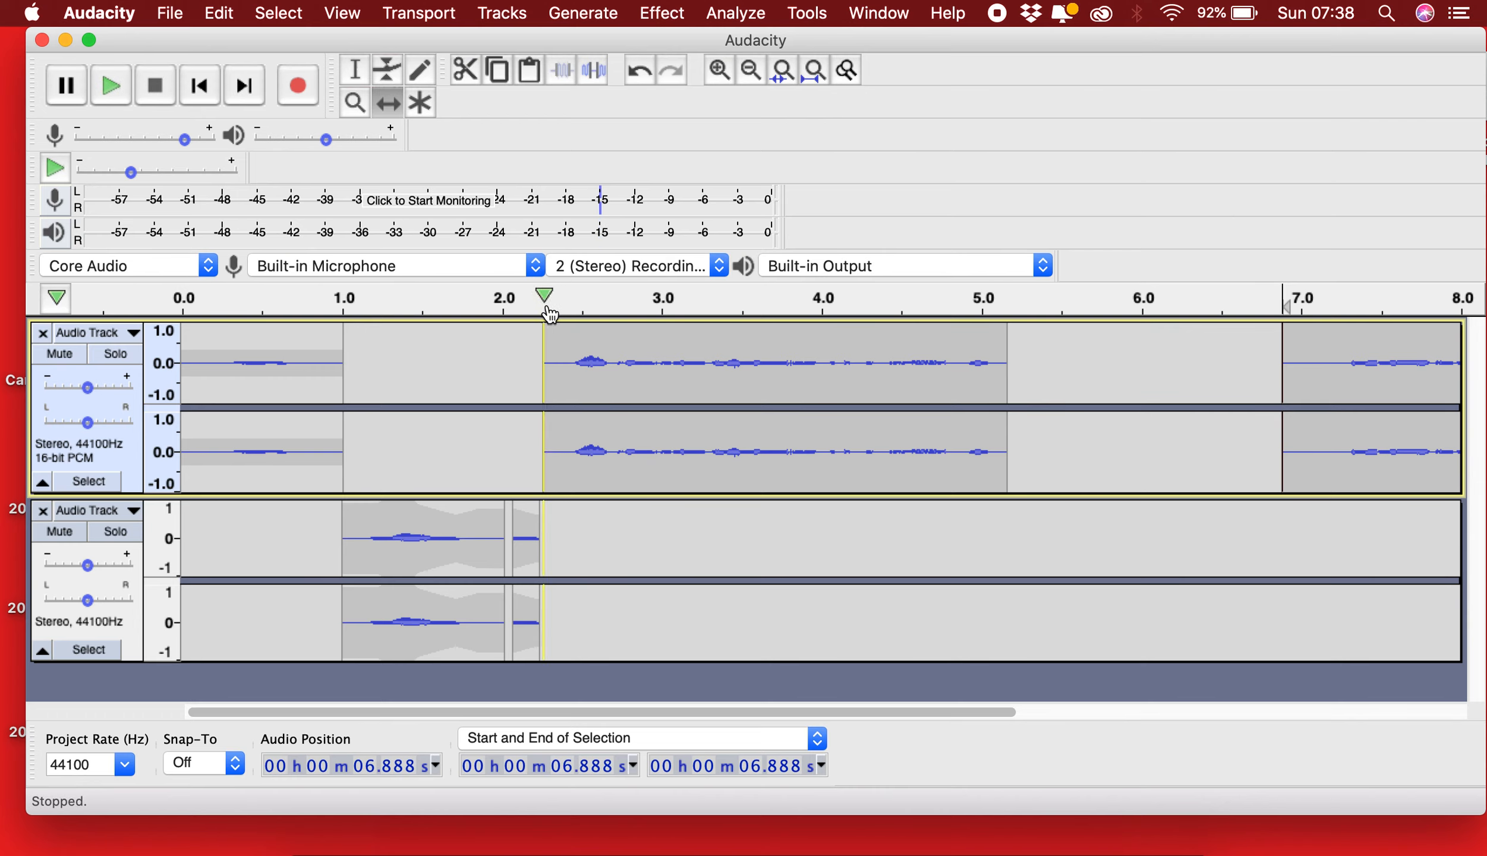
pyautogui.moveTo(547, 294); pyautogui.dragTo(1006, 276)
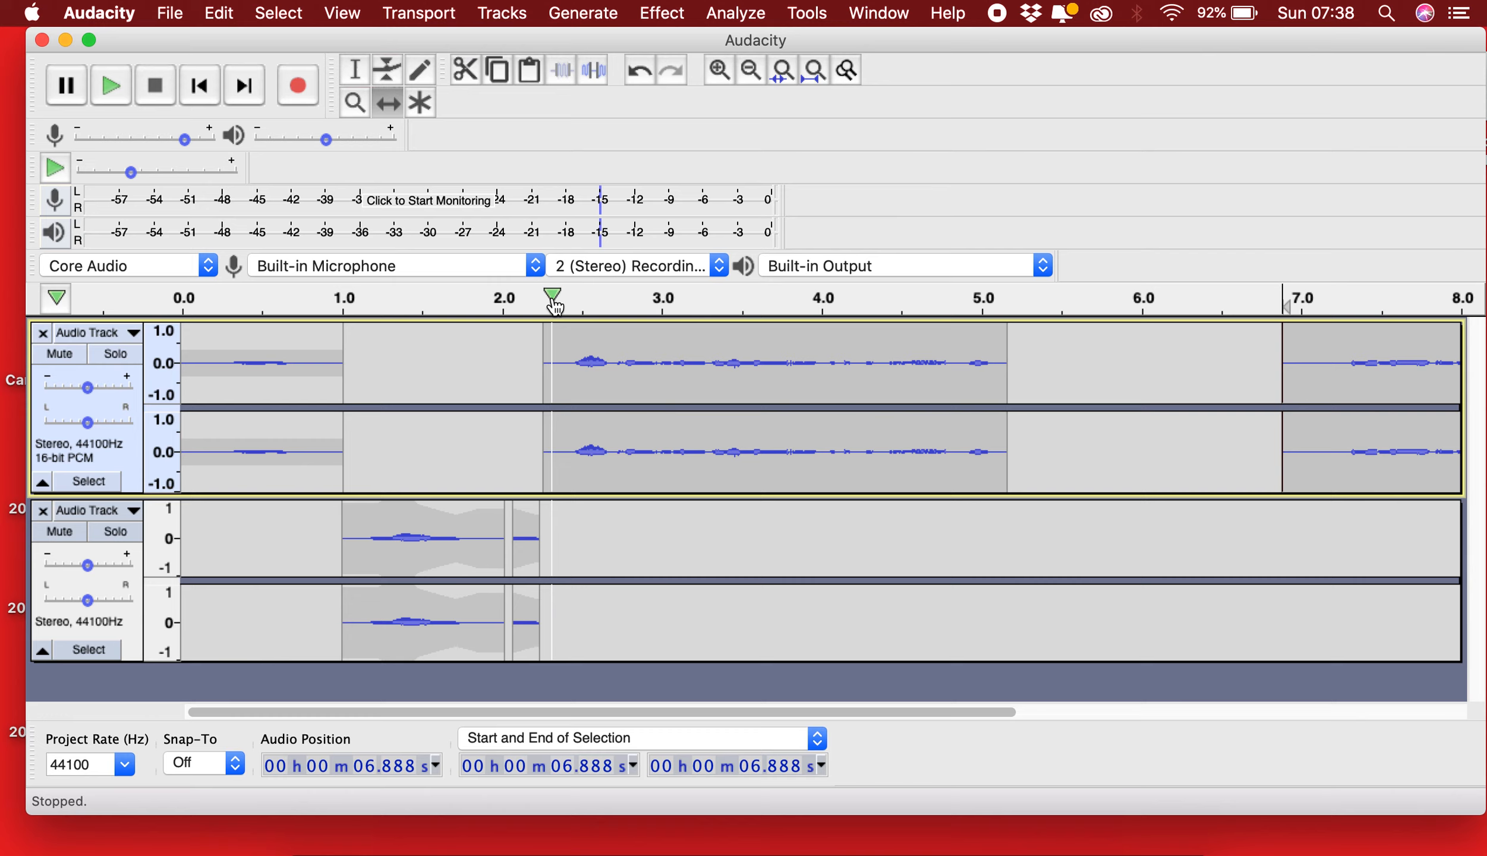
pyautogui.click(544, 294)
pyautogui.click(543, 294)
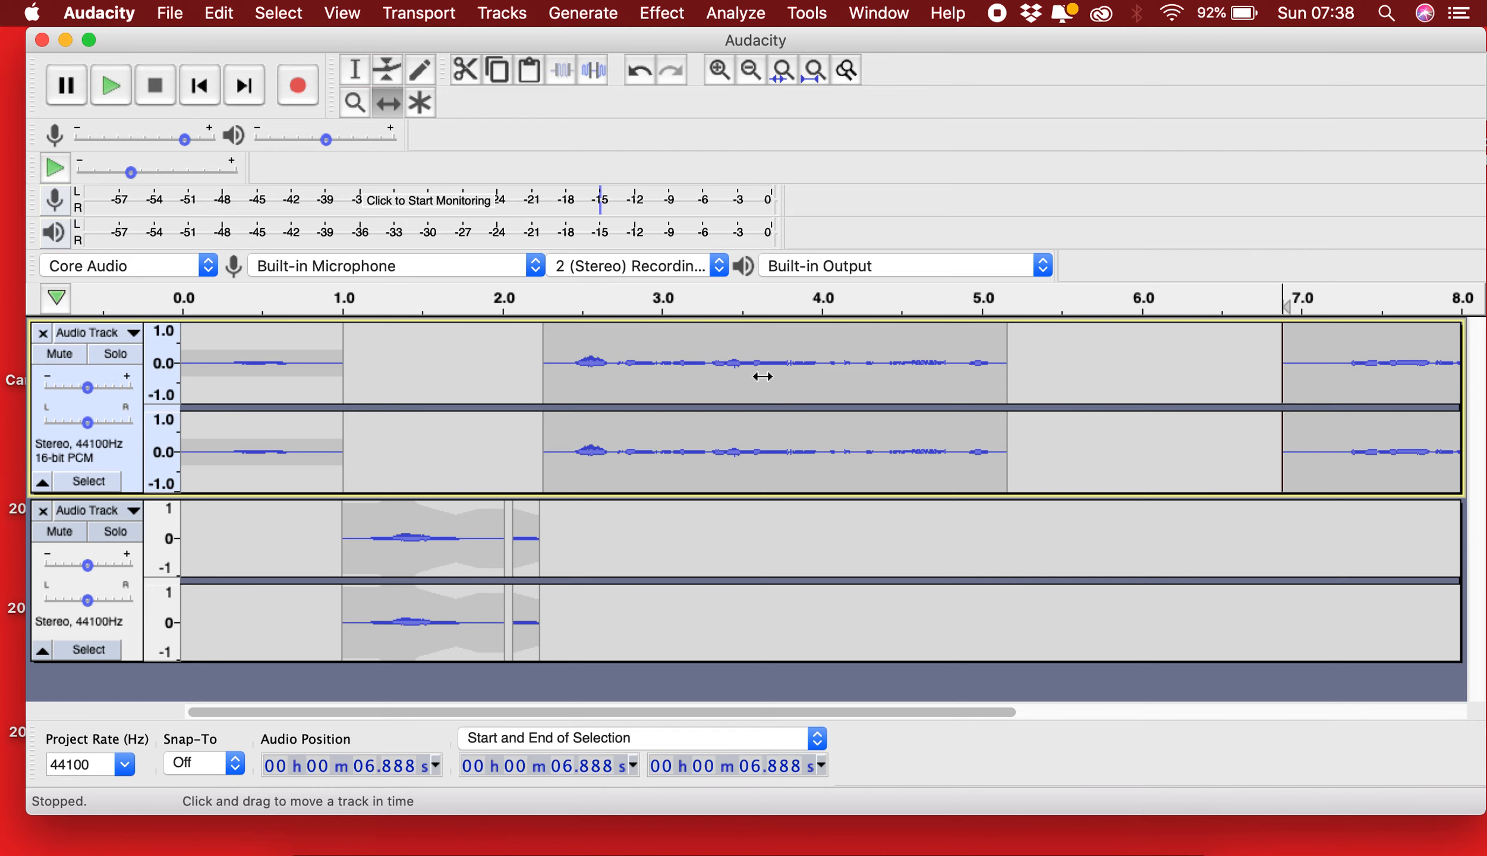
# Step: Silence the middle clip's audio from 2.384 to 2.720 seconds and play the clip from its start
pyautogui.click(356, 71)
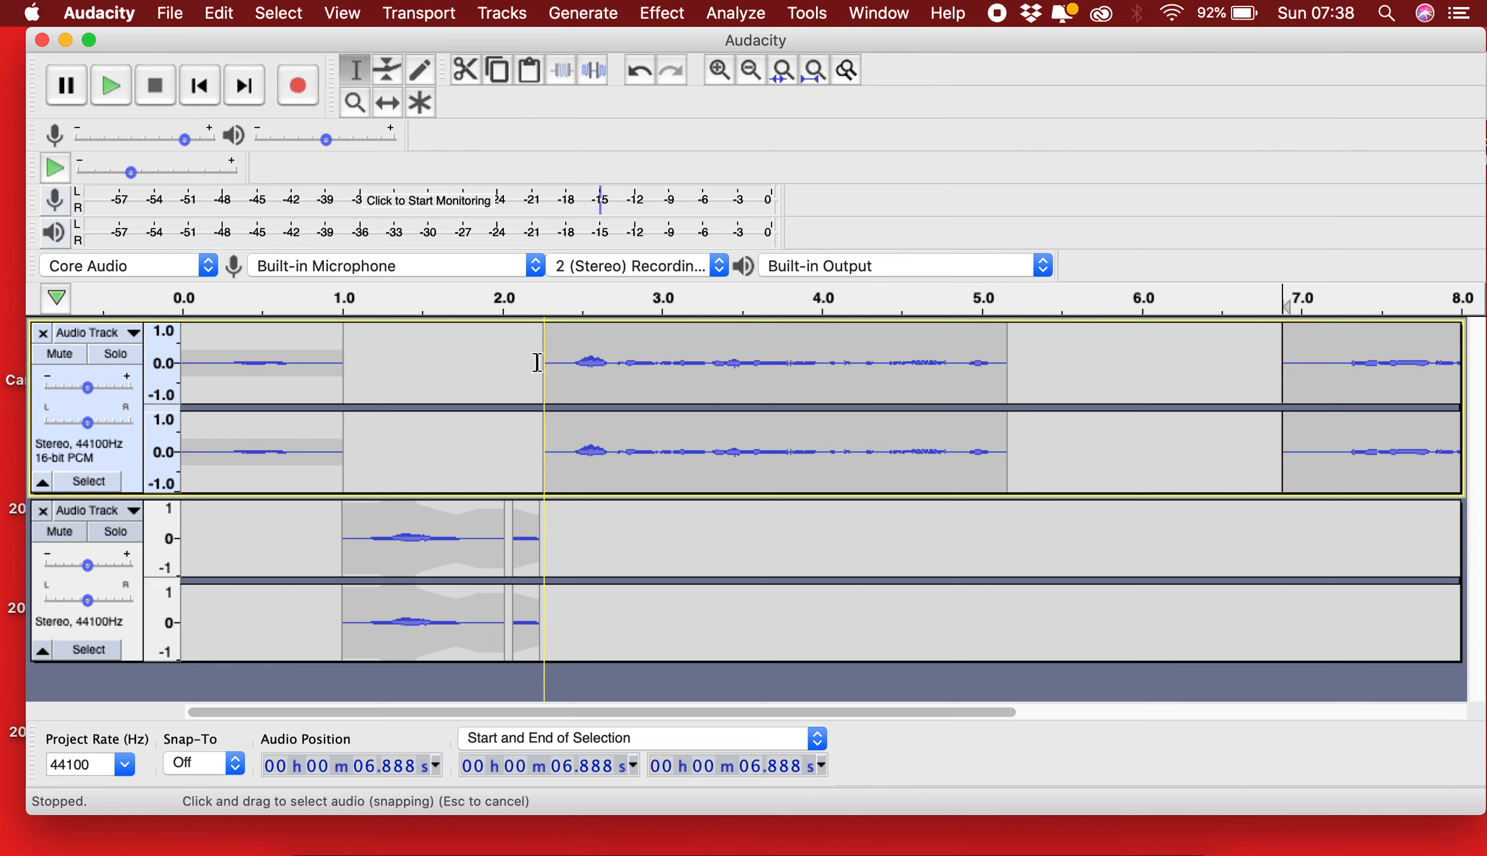
pyautogui.moveTo(563, 361); pyautogui.dragTo(617, 363)
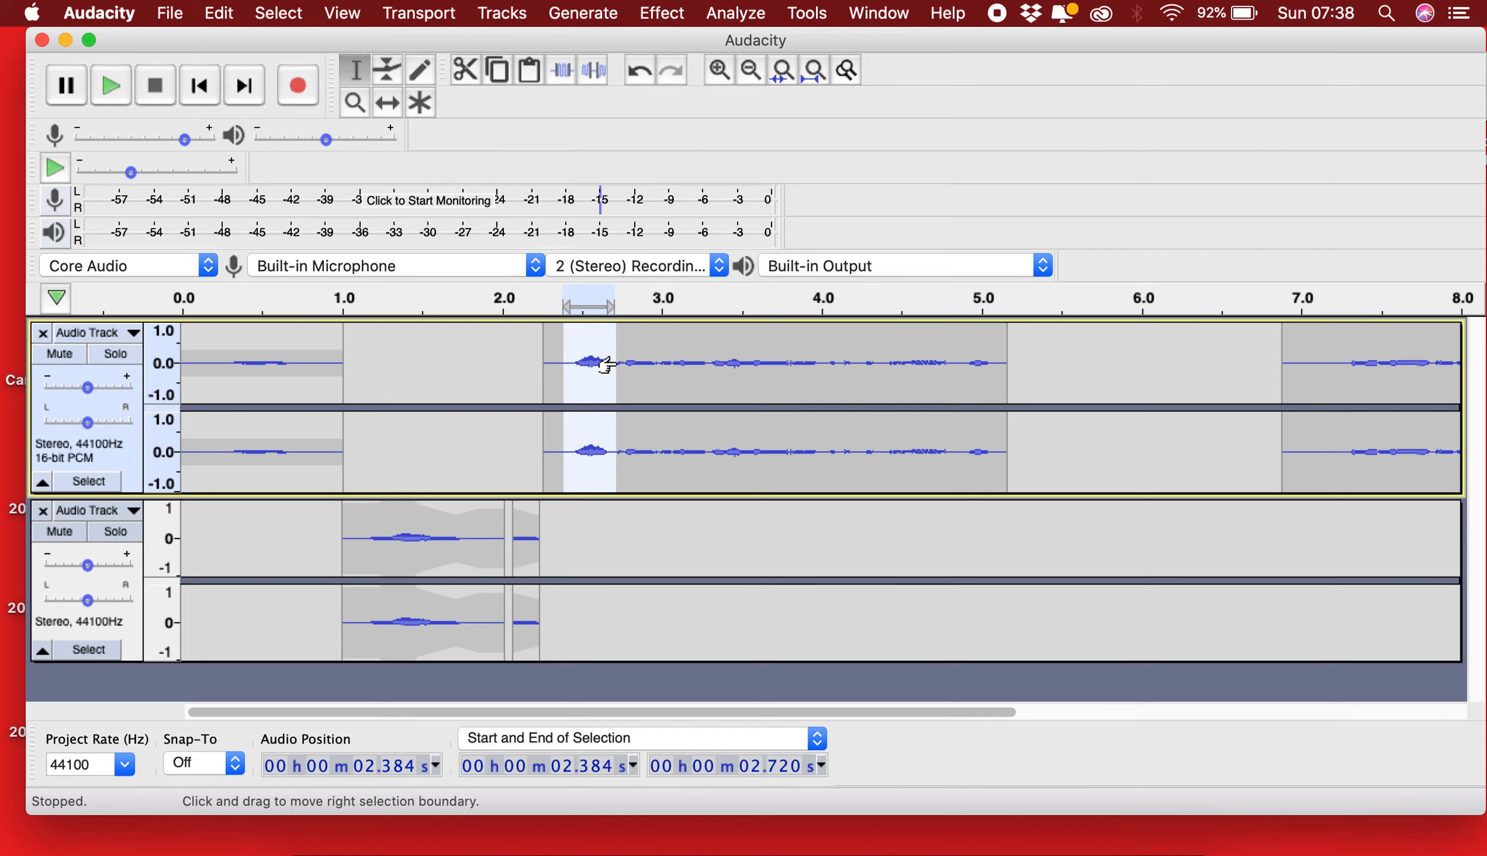
pyautogui.click(600, 78)
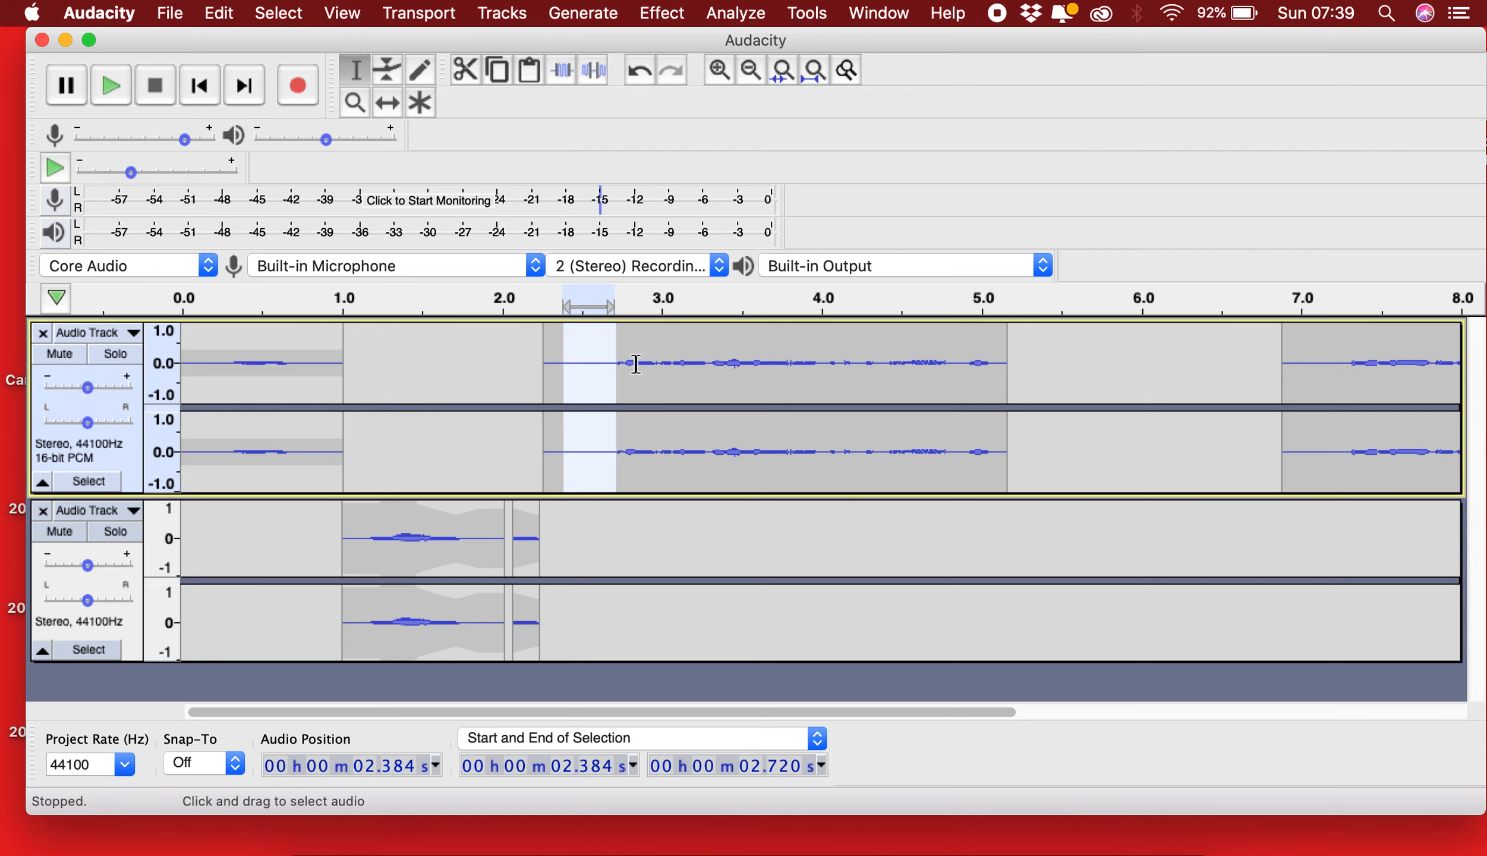
pyautogui.click(545, 364)
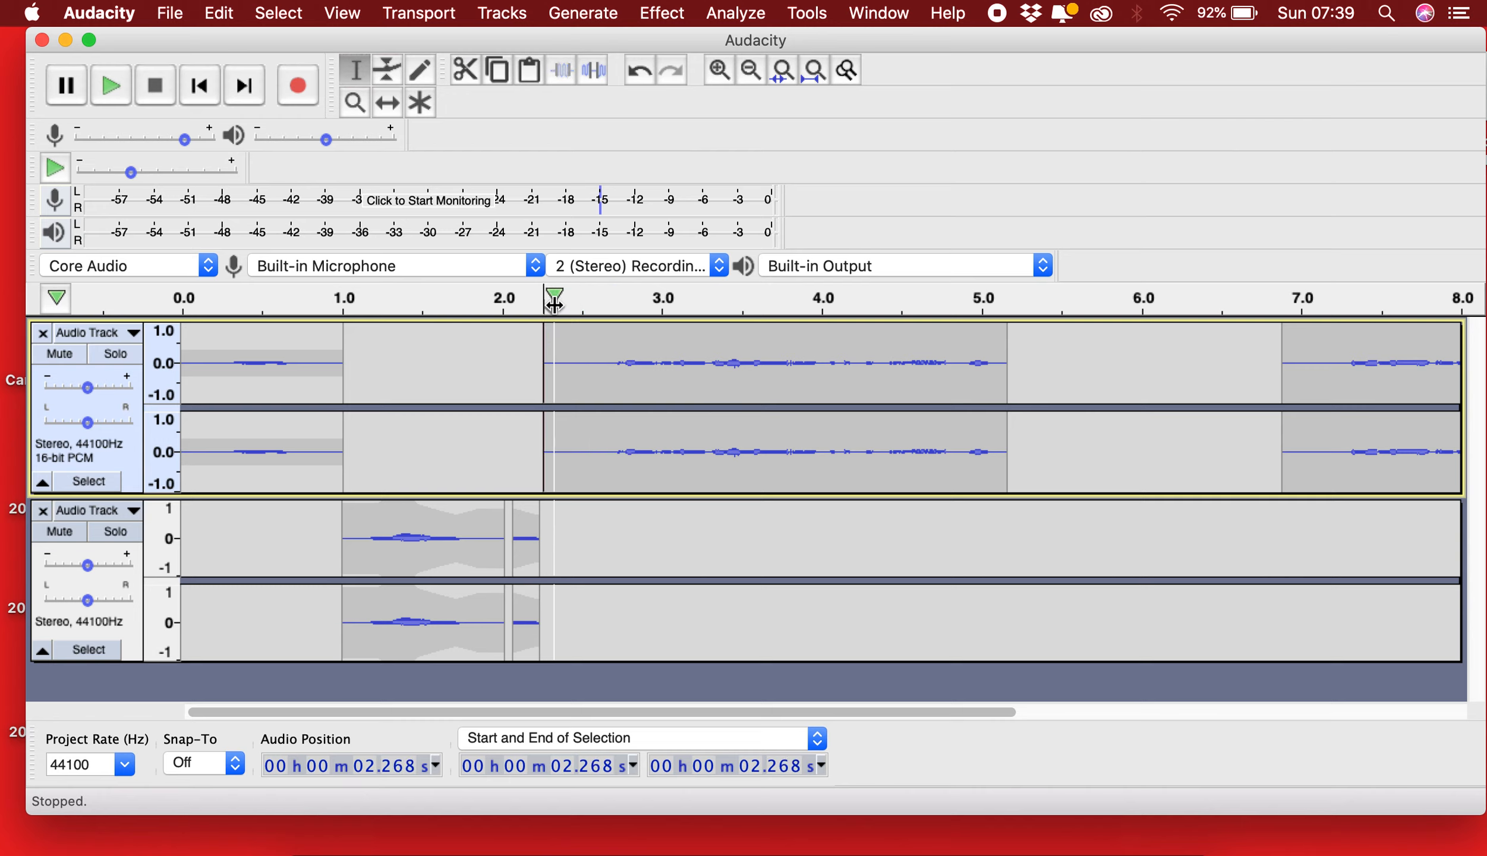
pyautogui.moveTo(552, 301); pyautogui.dragTo(838, 306)
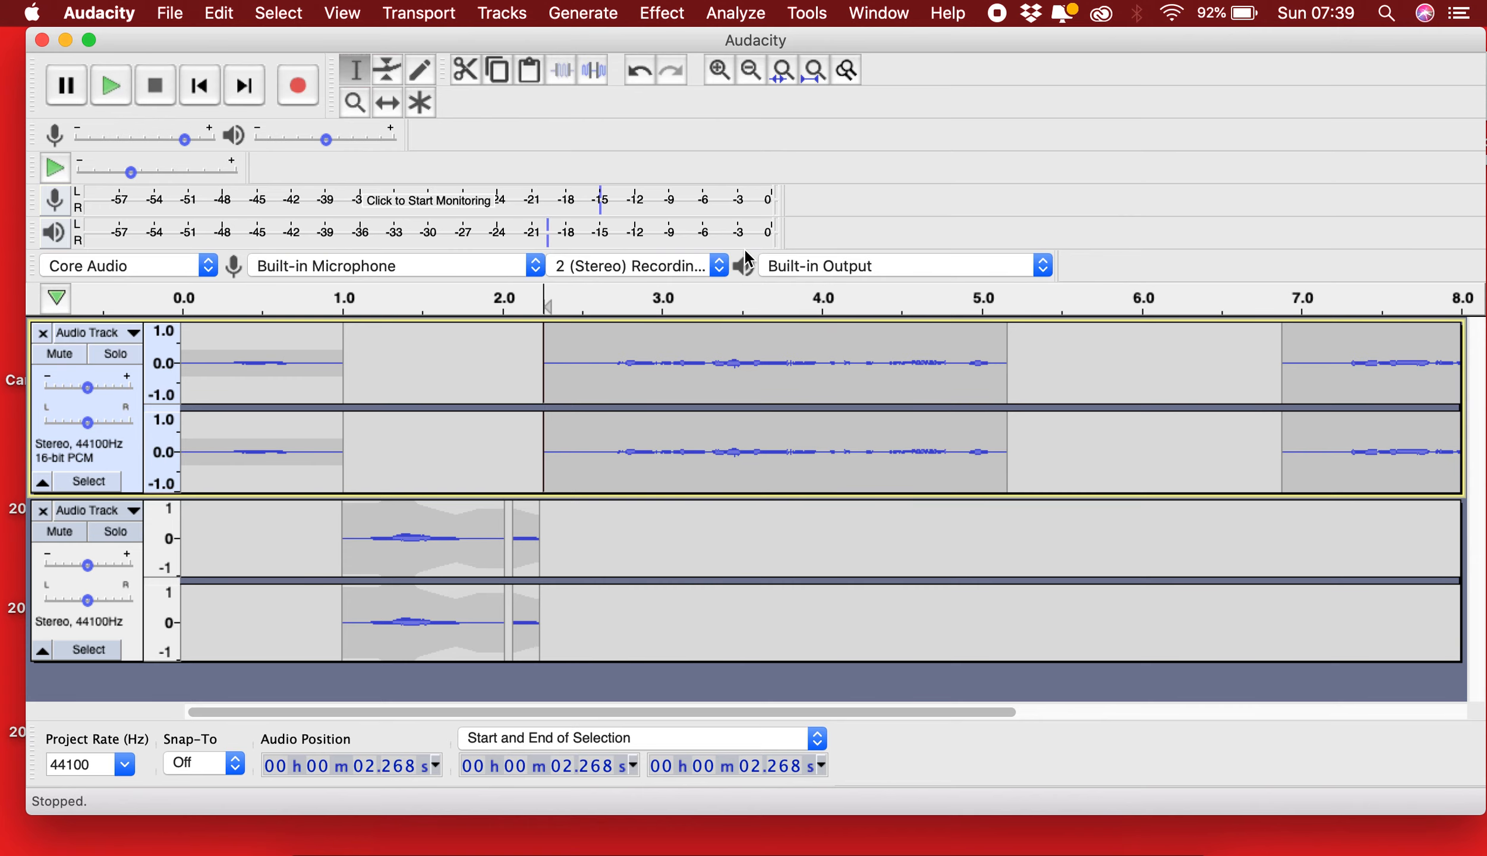
# Step: Zoom in around the 2.27-second point, and zoom back out to examine the arrangement of all clips on both tracks
pyautogui.click(720, 70)
pyautogui.click(720, 70)
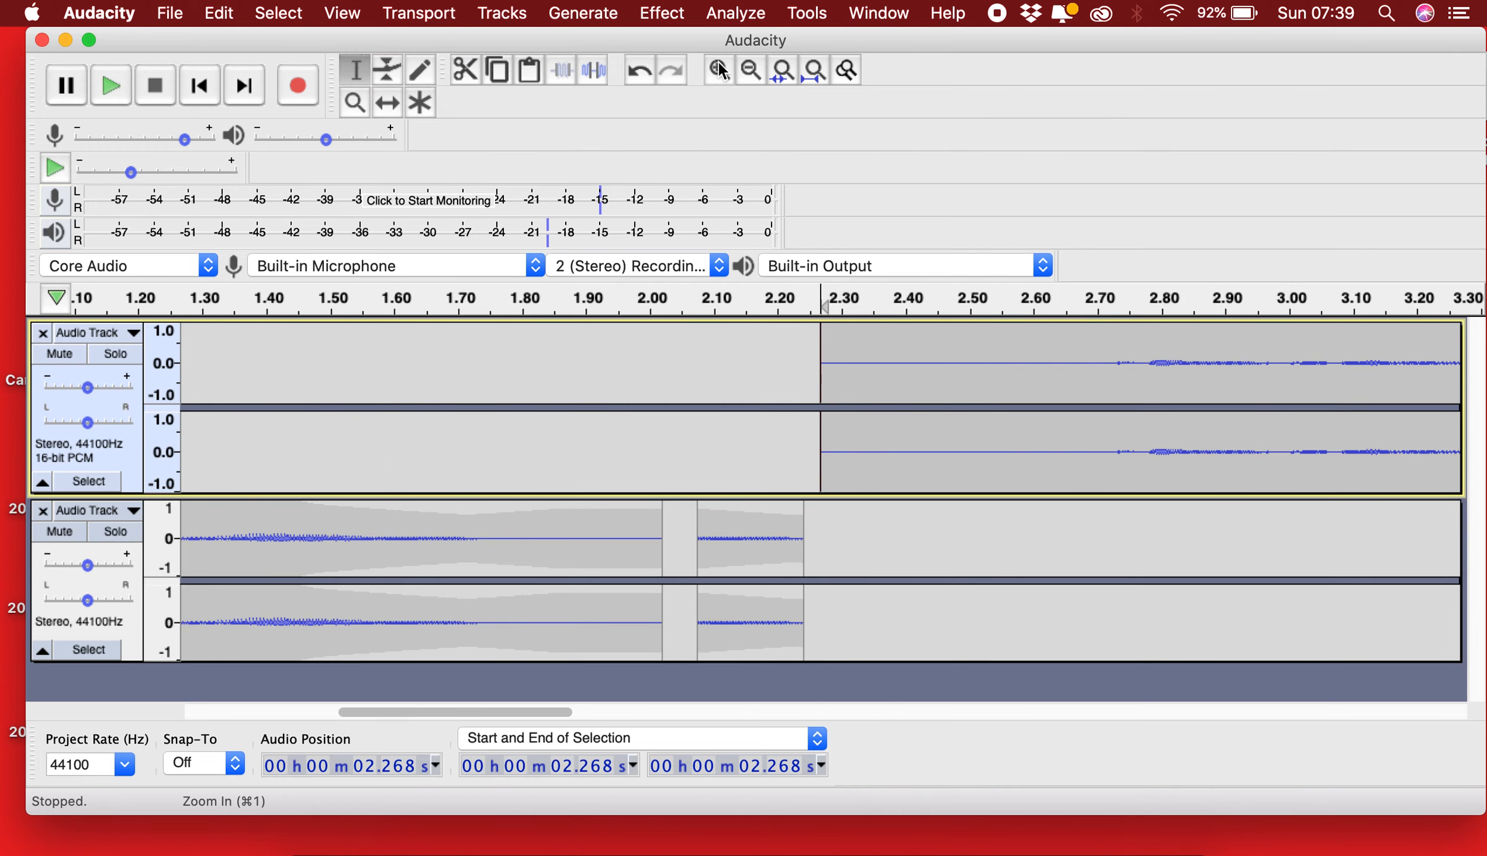
pyautogui.click(725, 67)
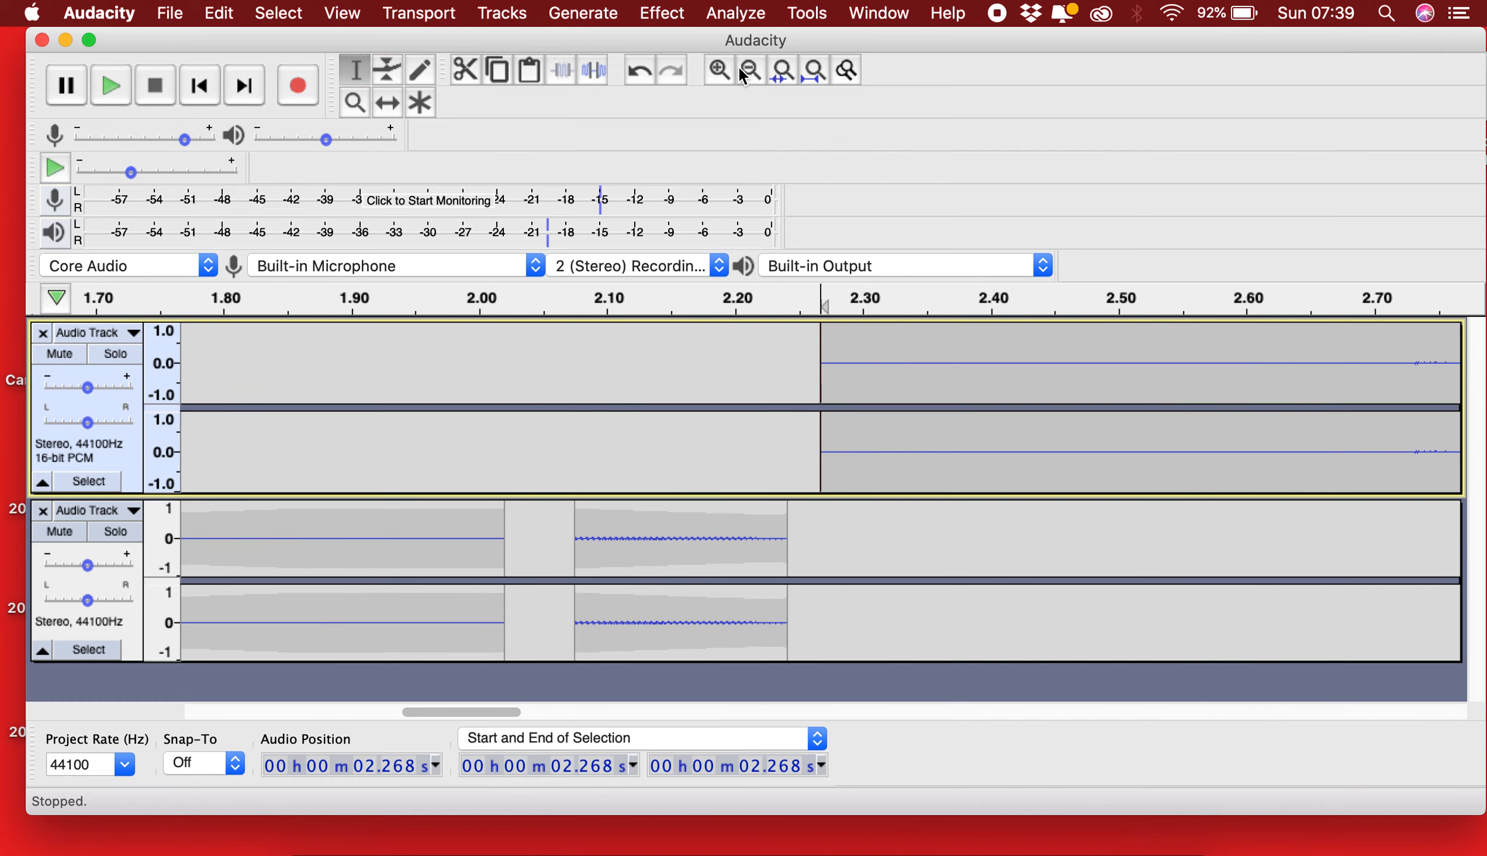
pyautogui.click(749, 69)
pyautogui.click(750, 70)
pyautogui.click(749, 70)
pyautogui.click(750, 69)
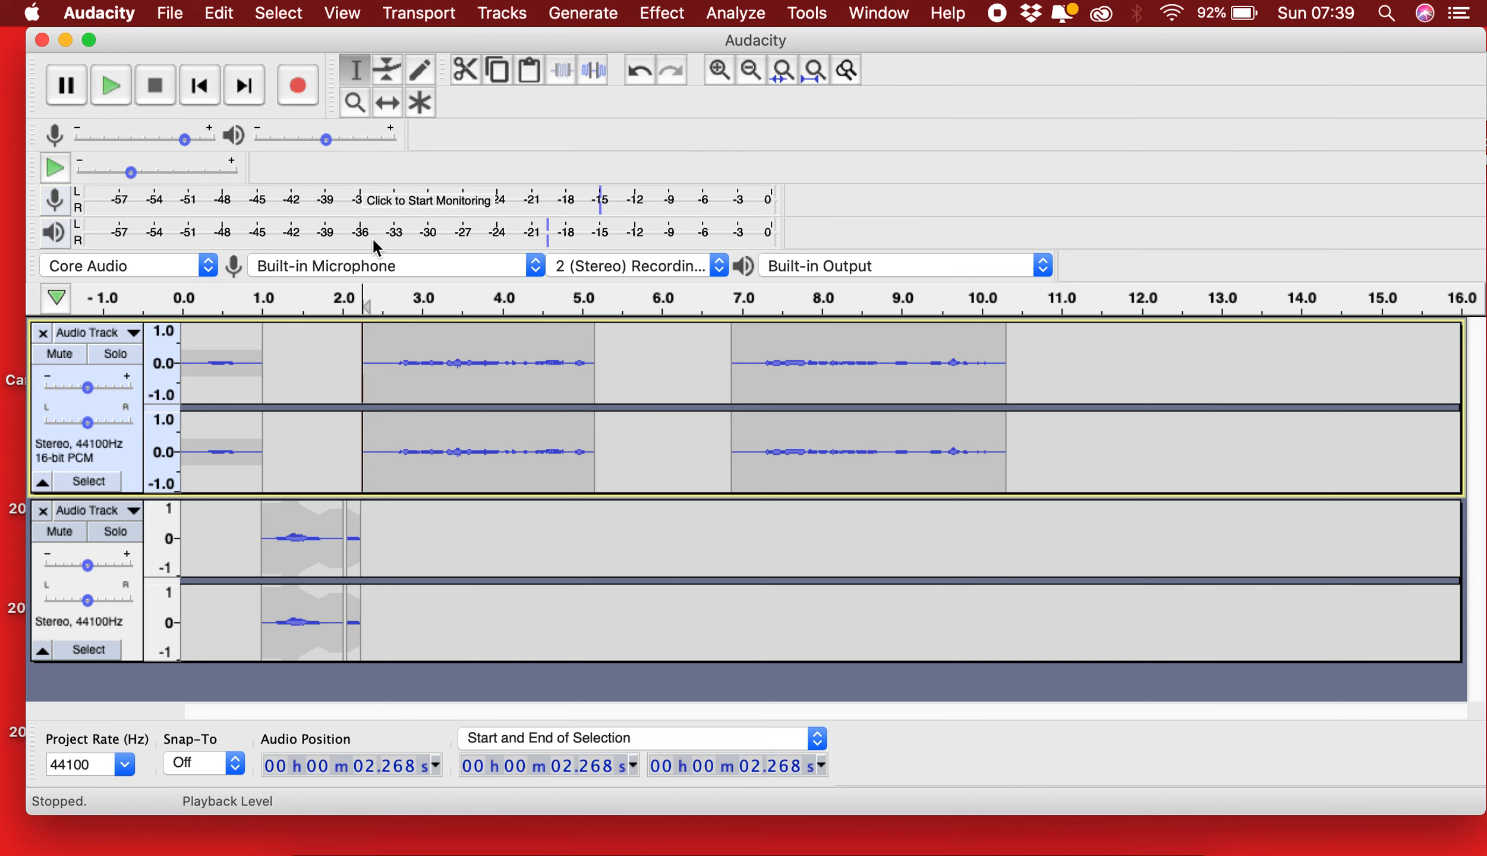
pyautogui.scroll(-1, 724, 422)
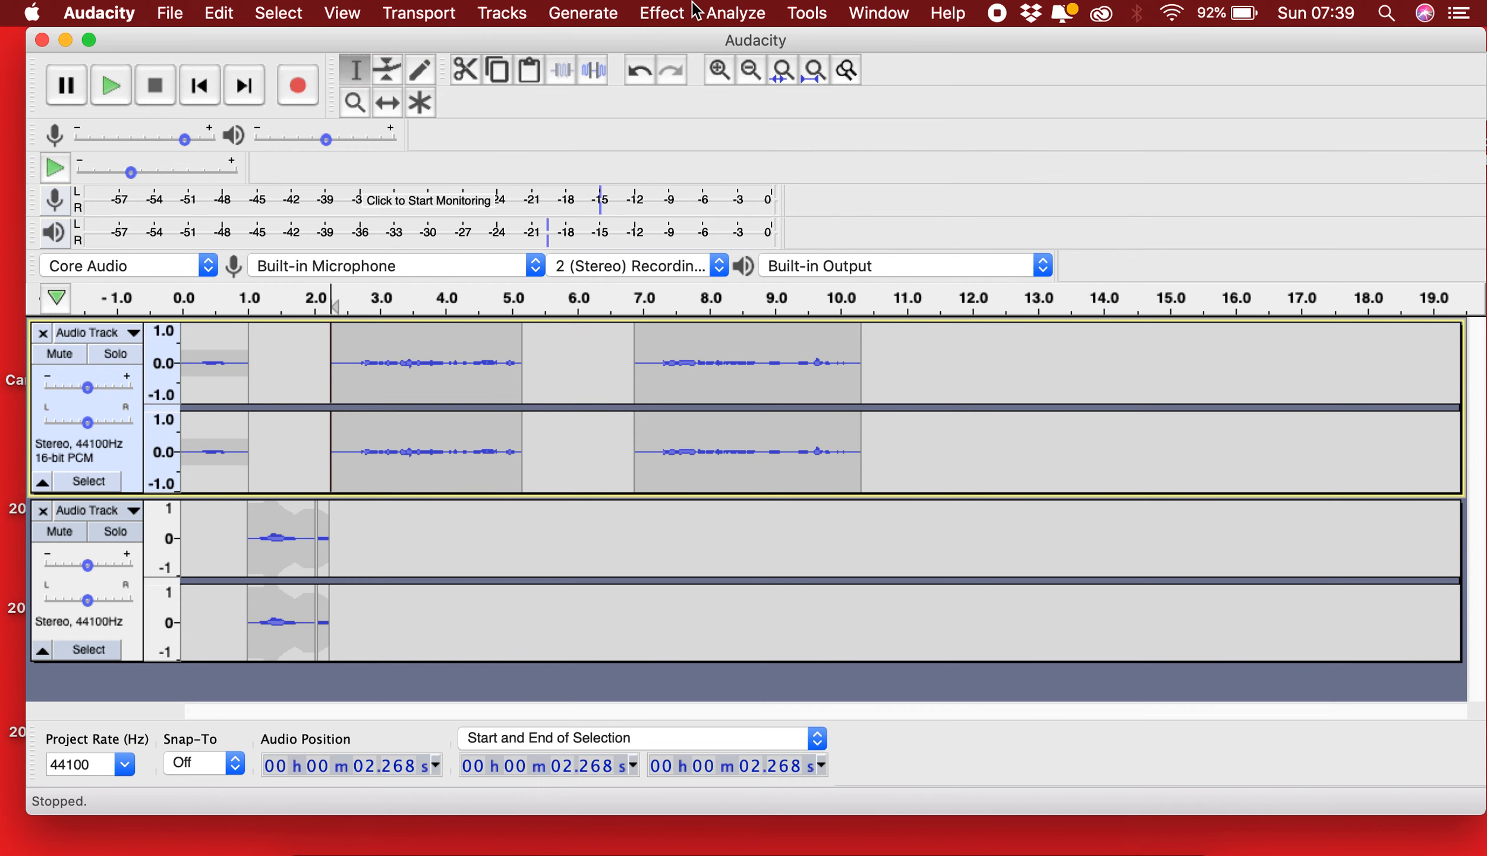
# Step: Select the first track's last clip, from 6.888 to 10.476 seconds, and open the Distortion effect for it
pyautogui.click(664, 14)
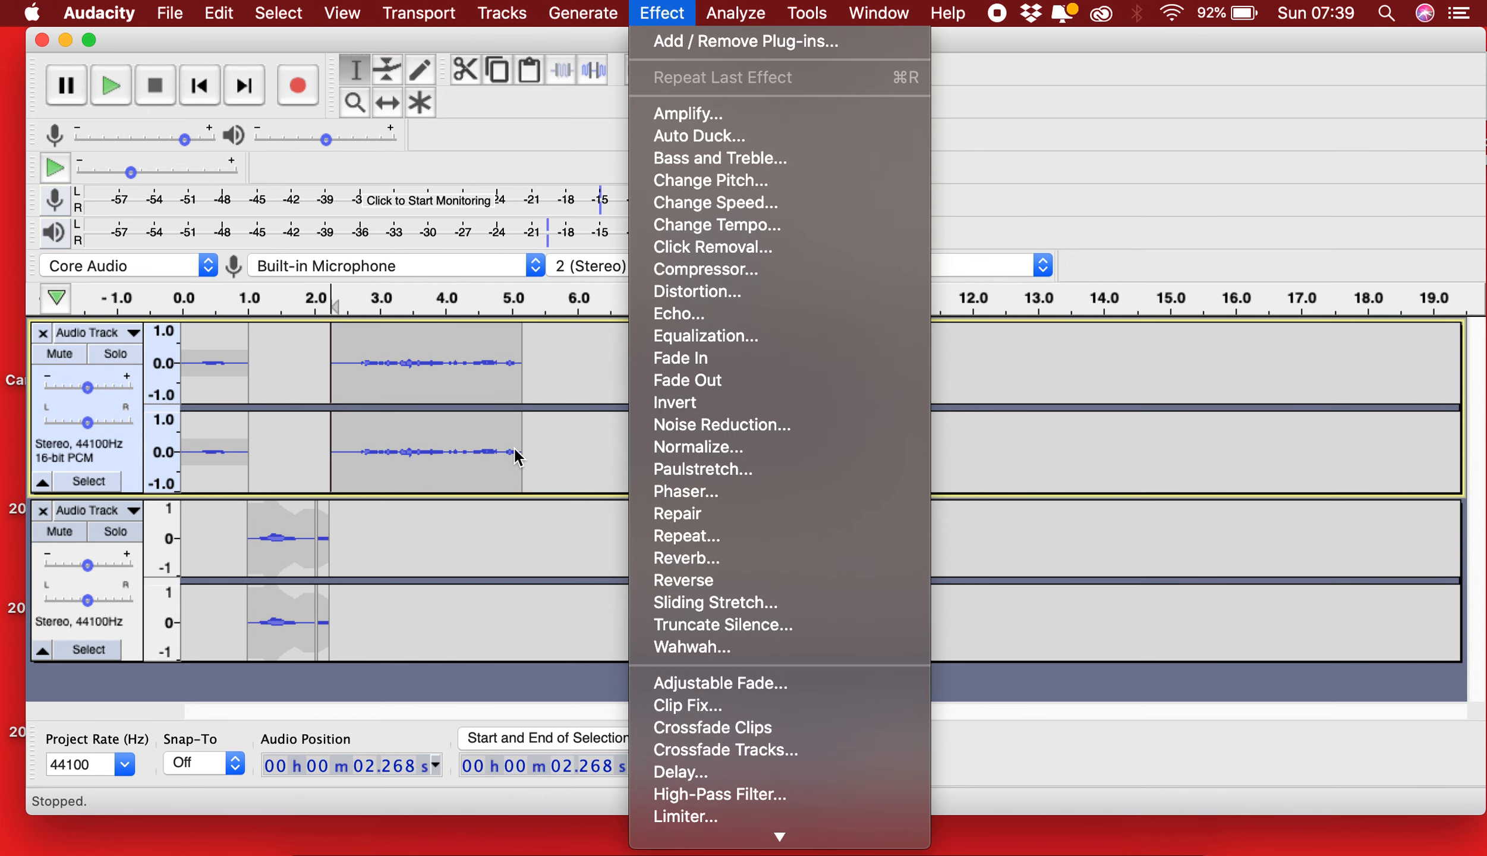
pyautogui.click(574, 318)
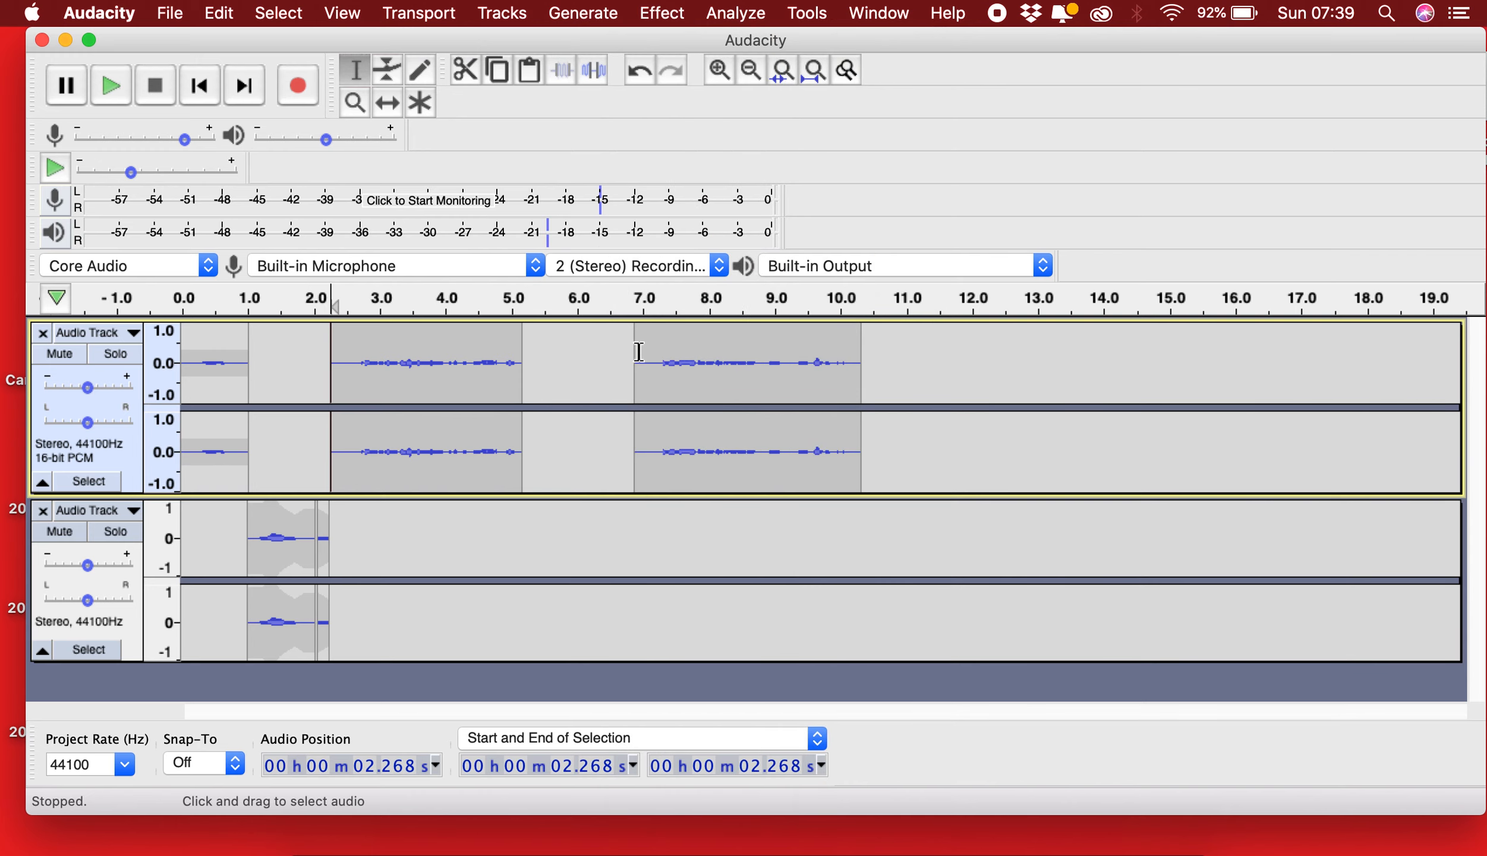
pyautogui.moveTo(638, 350); pyautogui.dragTo(660, 350)
pyautogui.moveTo(769, 350); pyautogui.dragTo(870, 355)
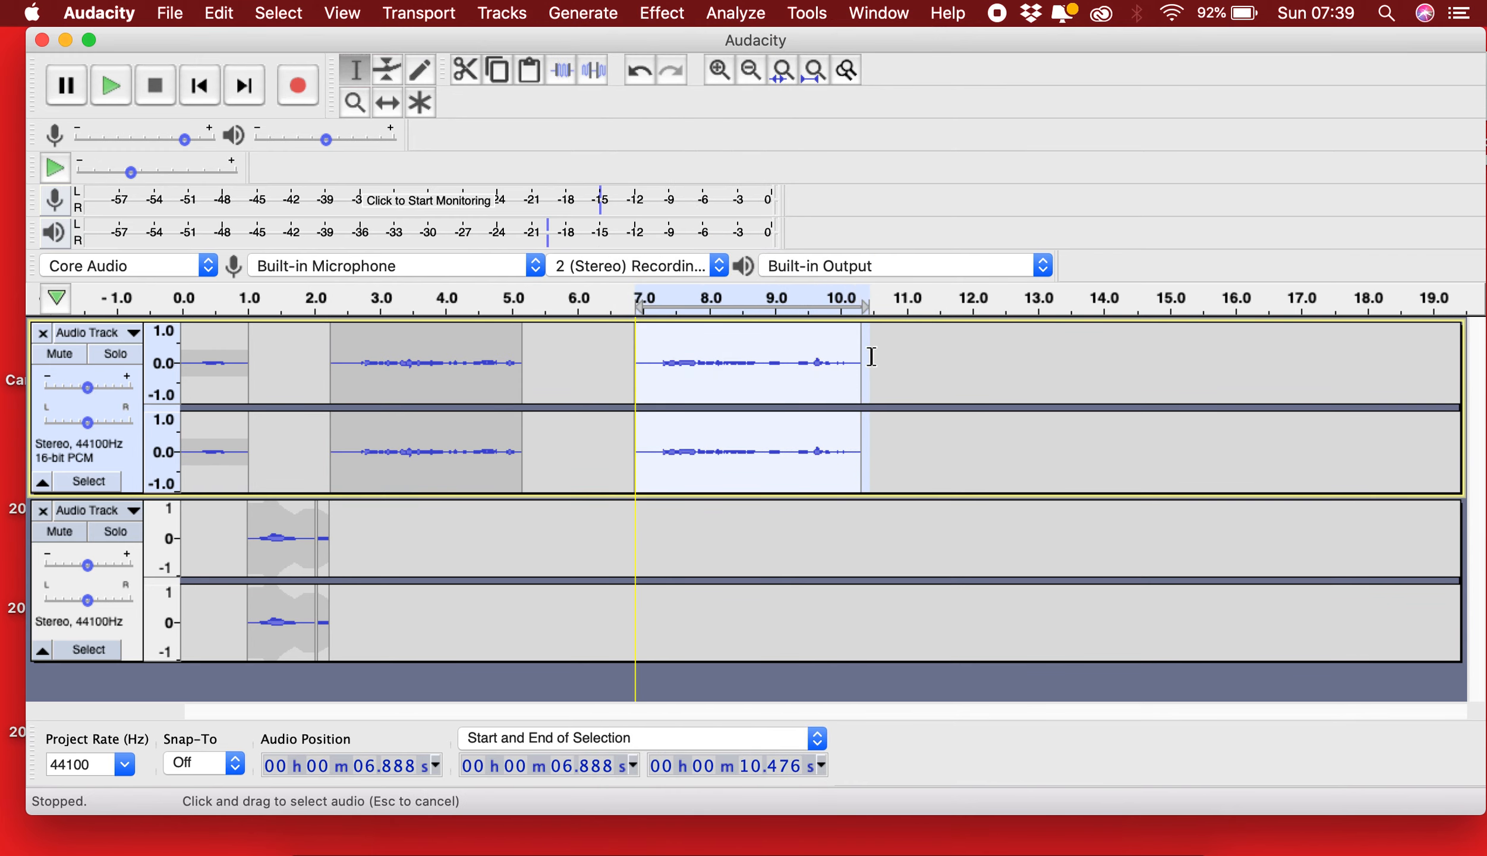
pyautogui.click(652, 12)
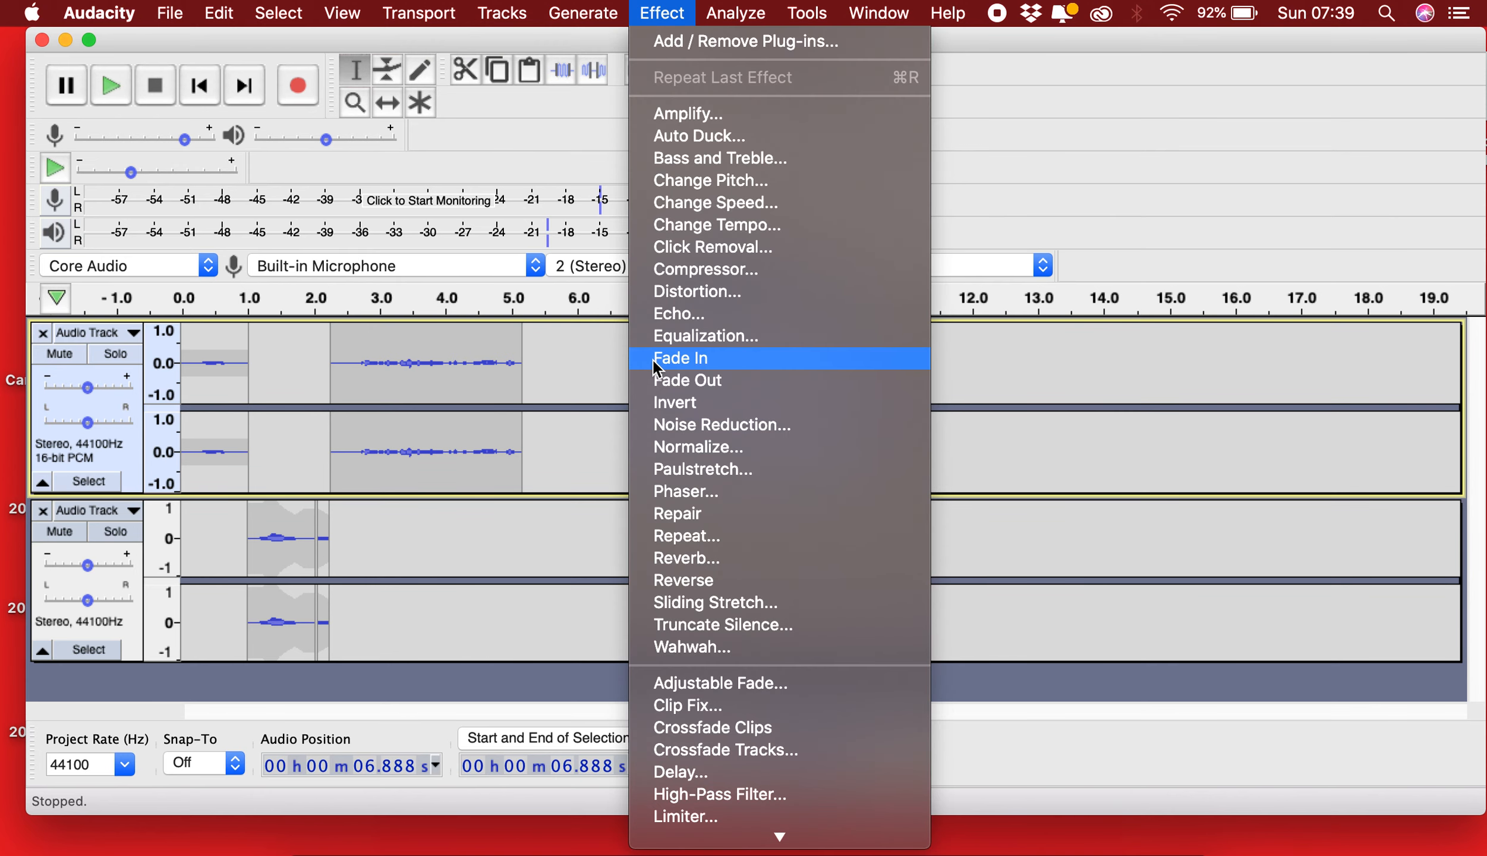
pyautogui.click(710, 295)
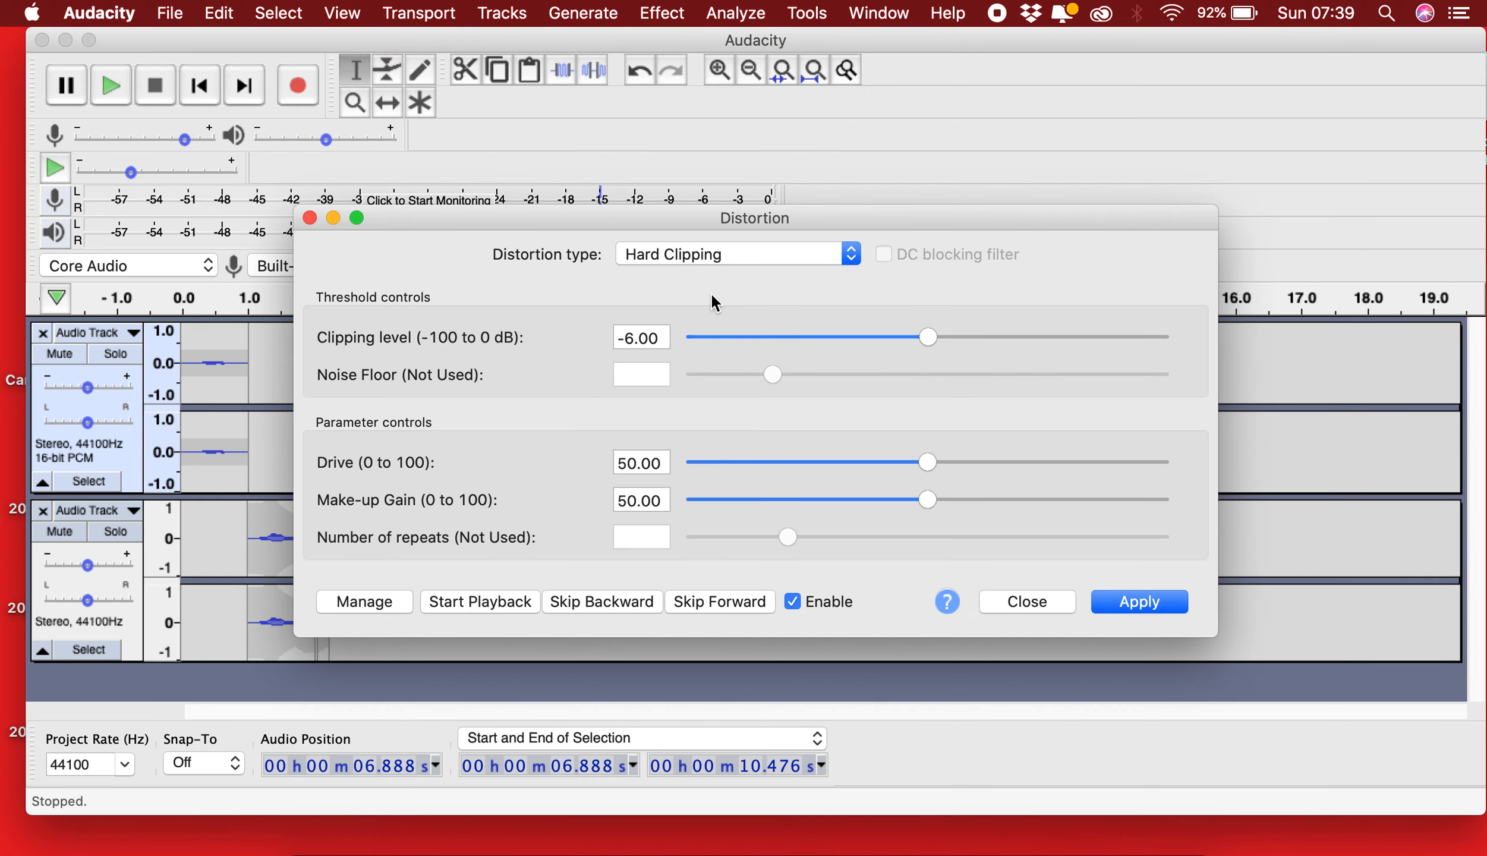
# Step: Set the distortion type to Cubic Curve (odd harmonics) and preview it while raising the playback volume
pyautogui.click(665, 252)
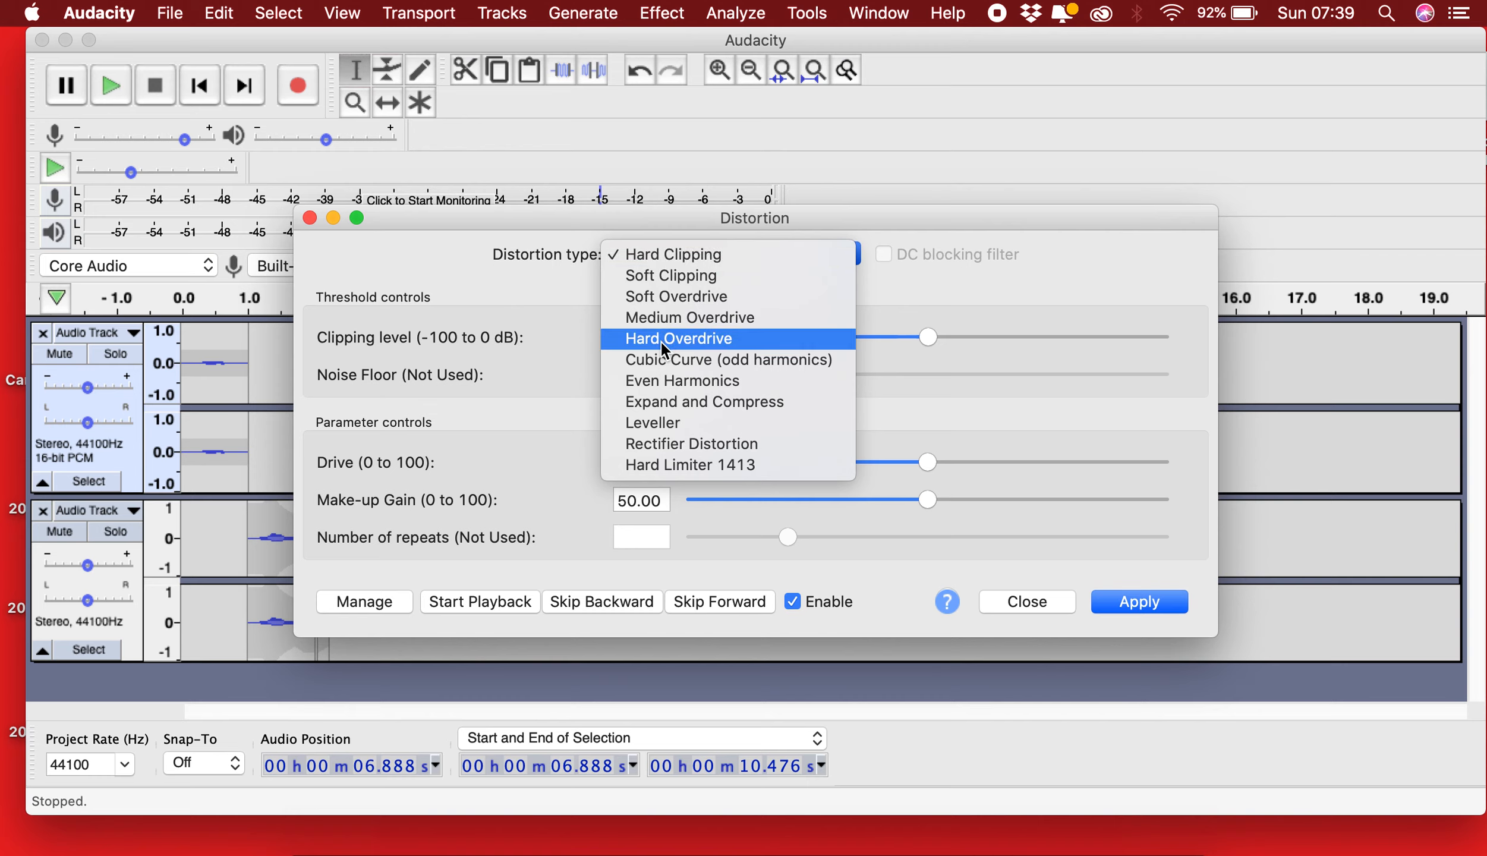
pyautogui.click(651, 356)
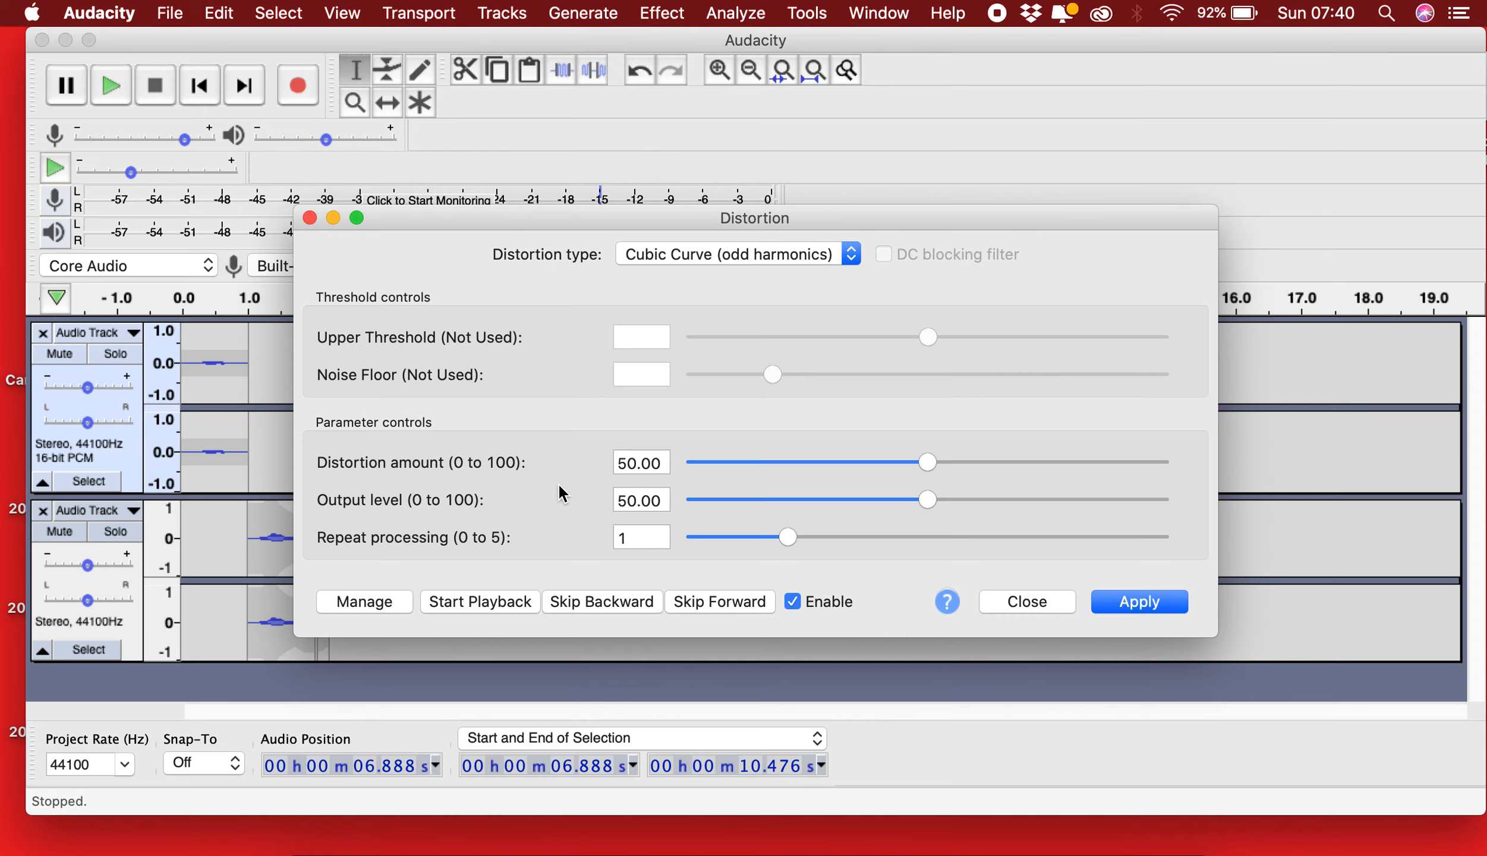
pyautogui.click(484, 601)
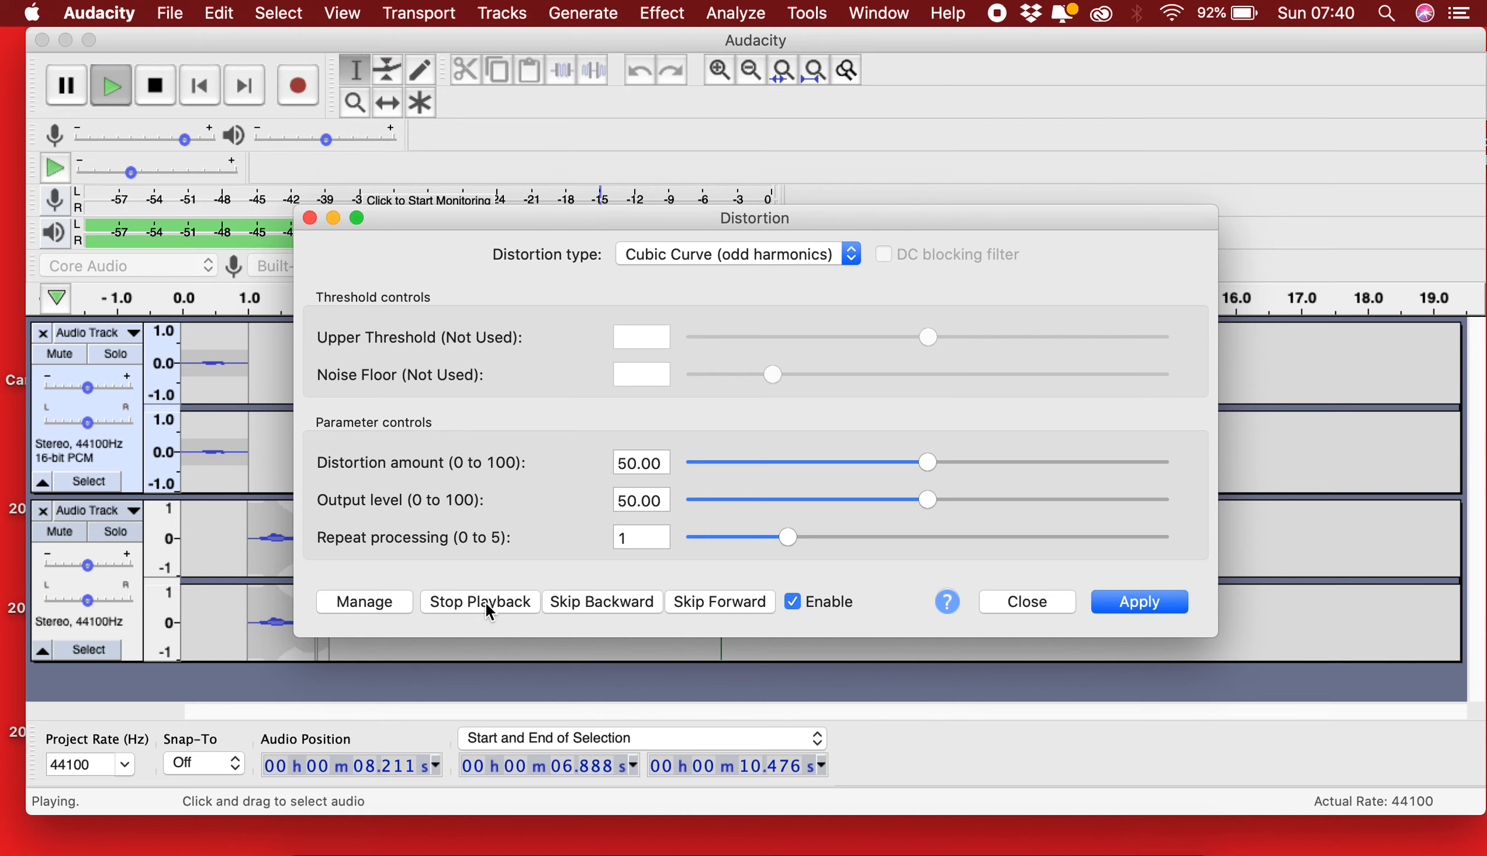
pyautogui.press('XF86AudioRaiseVolume')
pyautogui.press('XF86AudioRaiseVolume')
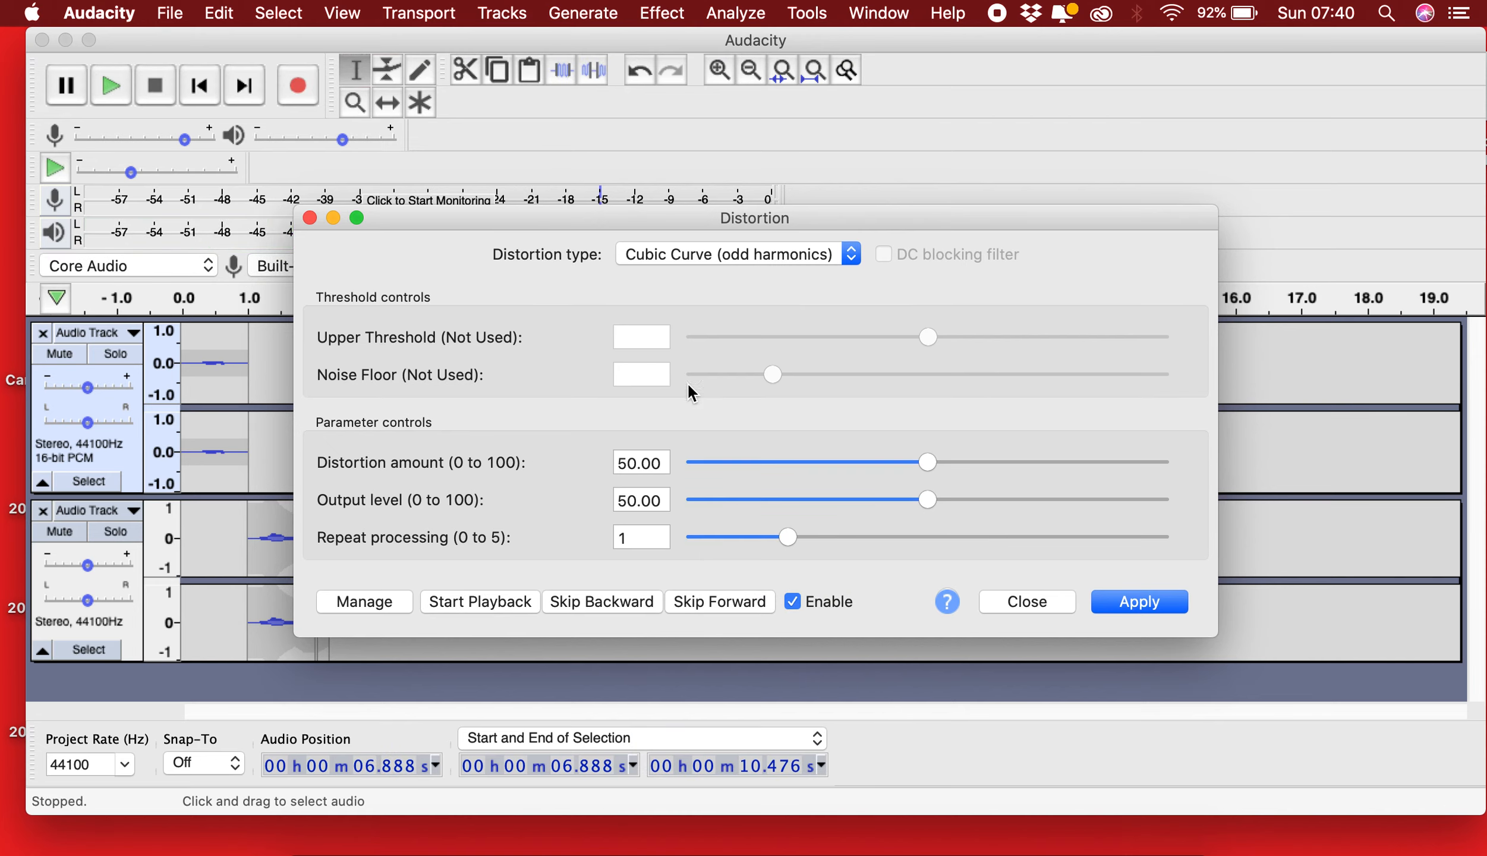
# Step: Set the distortion amount to 78 and preview the effect
pyautogui.moveTo(928, 462); pyautogui.dragTo(1061, 461)
pyautogui.click(479, 602)
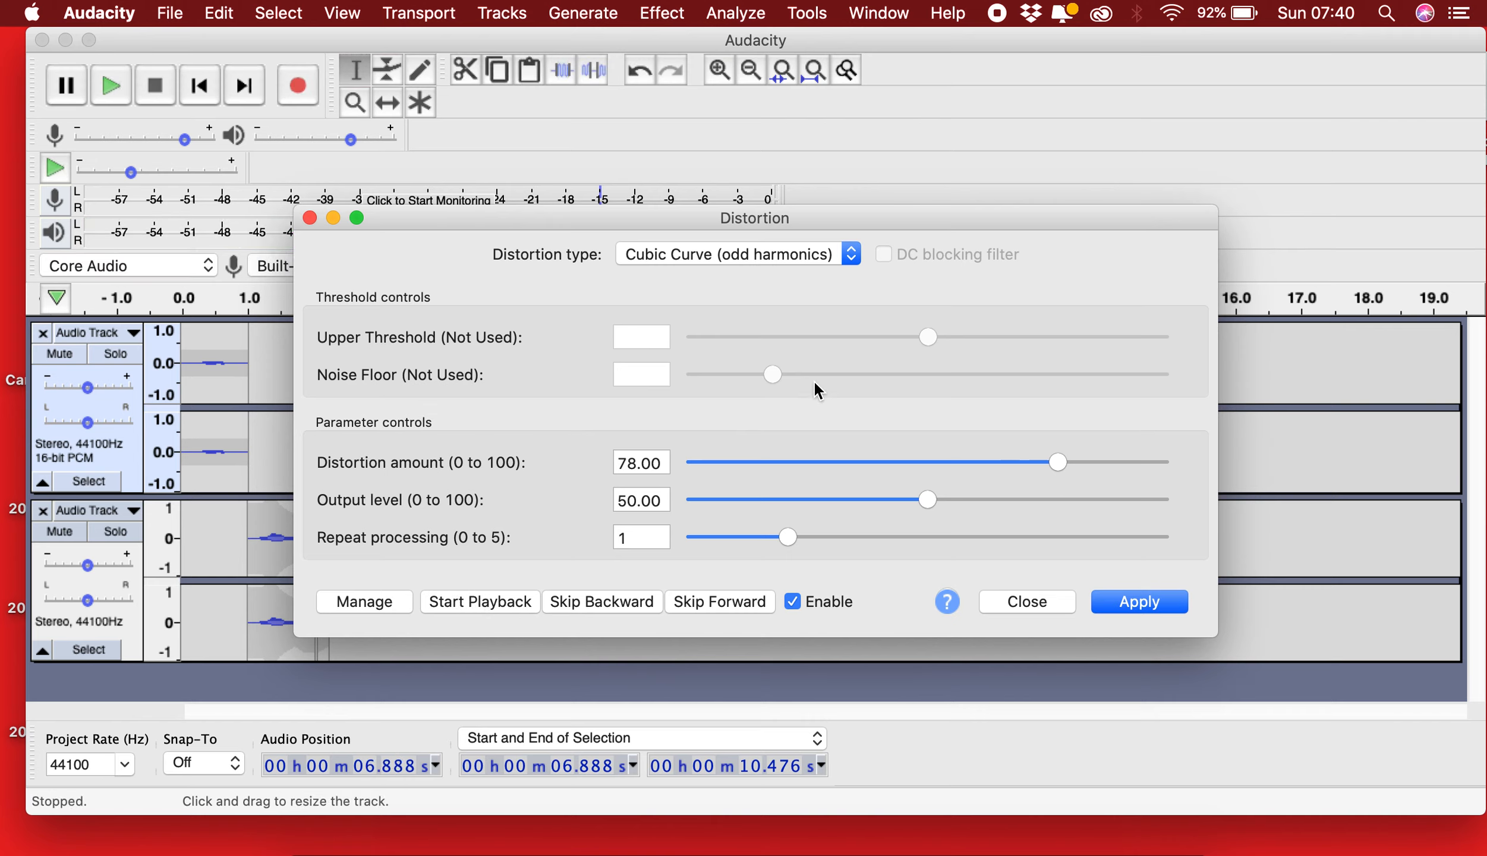
# Step: Change the distortion type to Hard Clipping
pyautogui.click(852, 255)
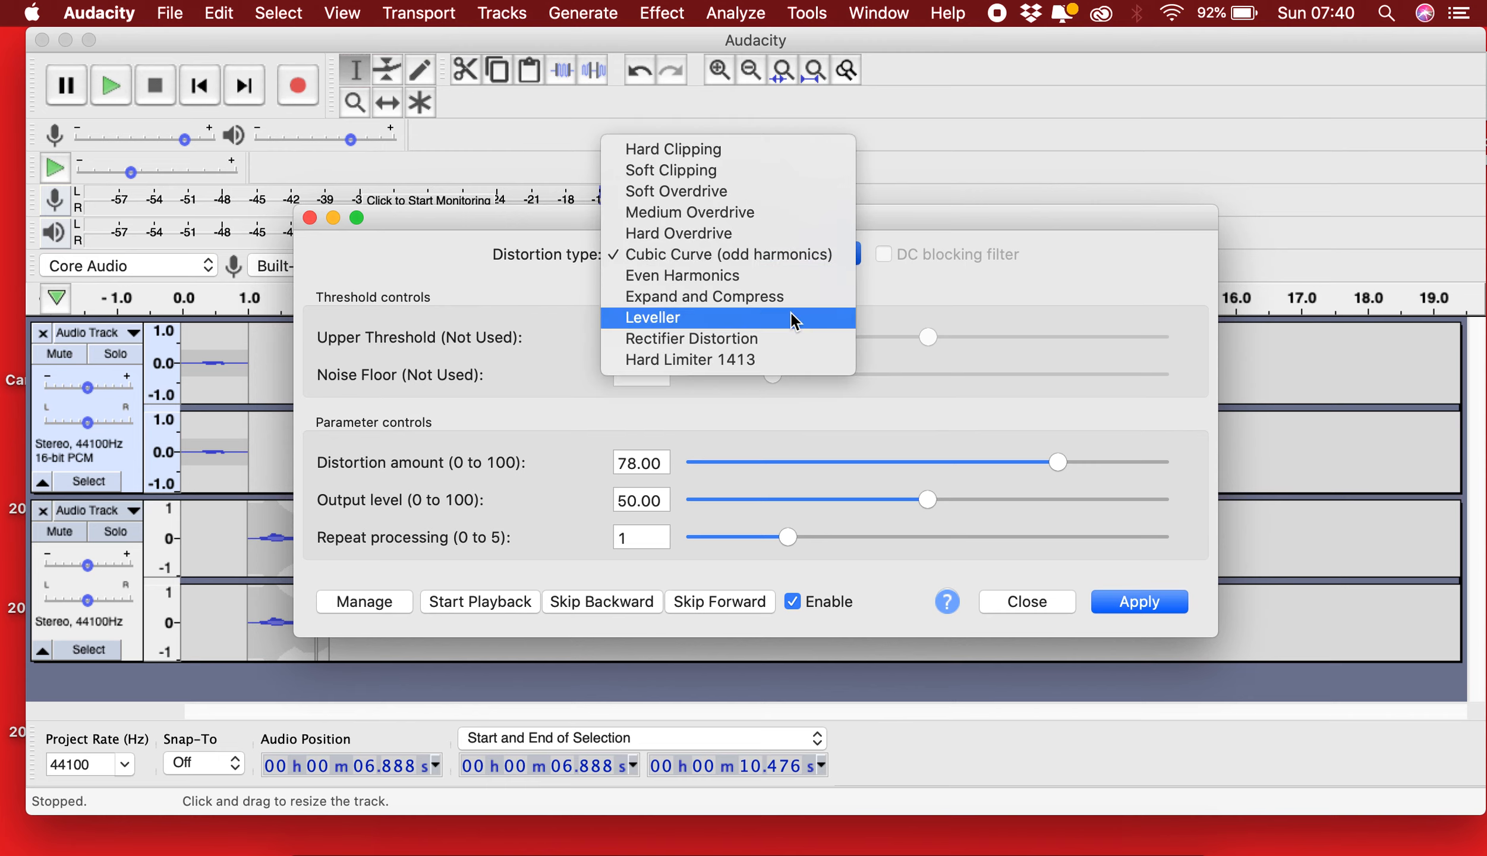
pyautogui.click(753, 146)
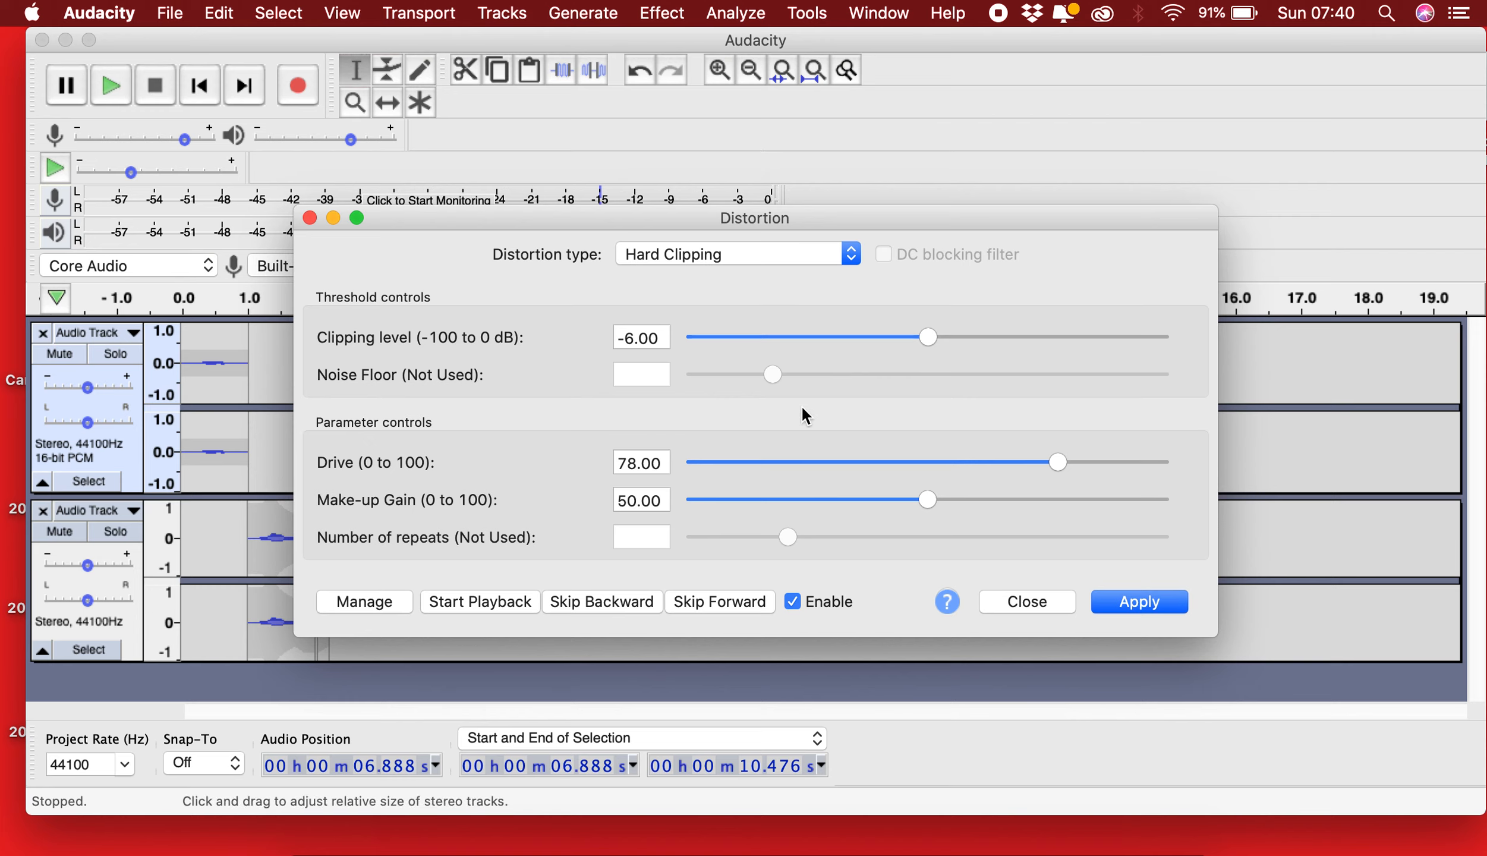
# Step: Preview the Hard Clipping distortion, try a slightly lower drive, and close the effect without applying it
pyautogui.click(460, 599)
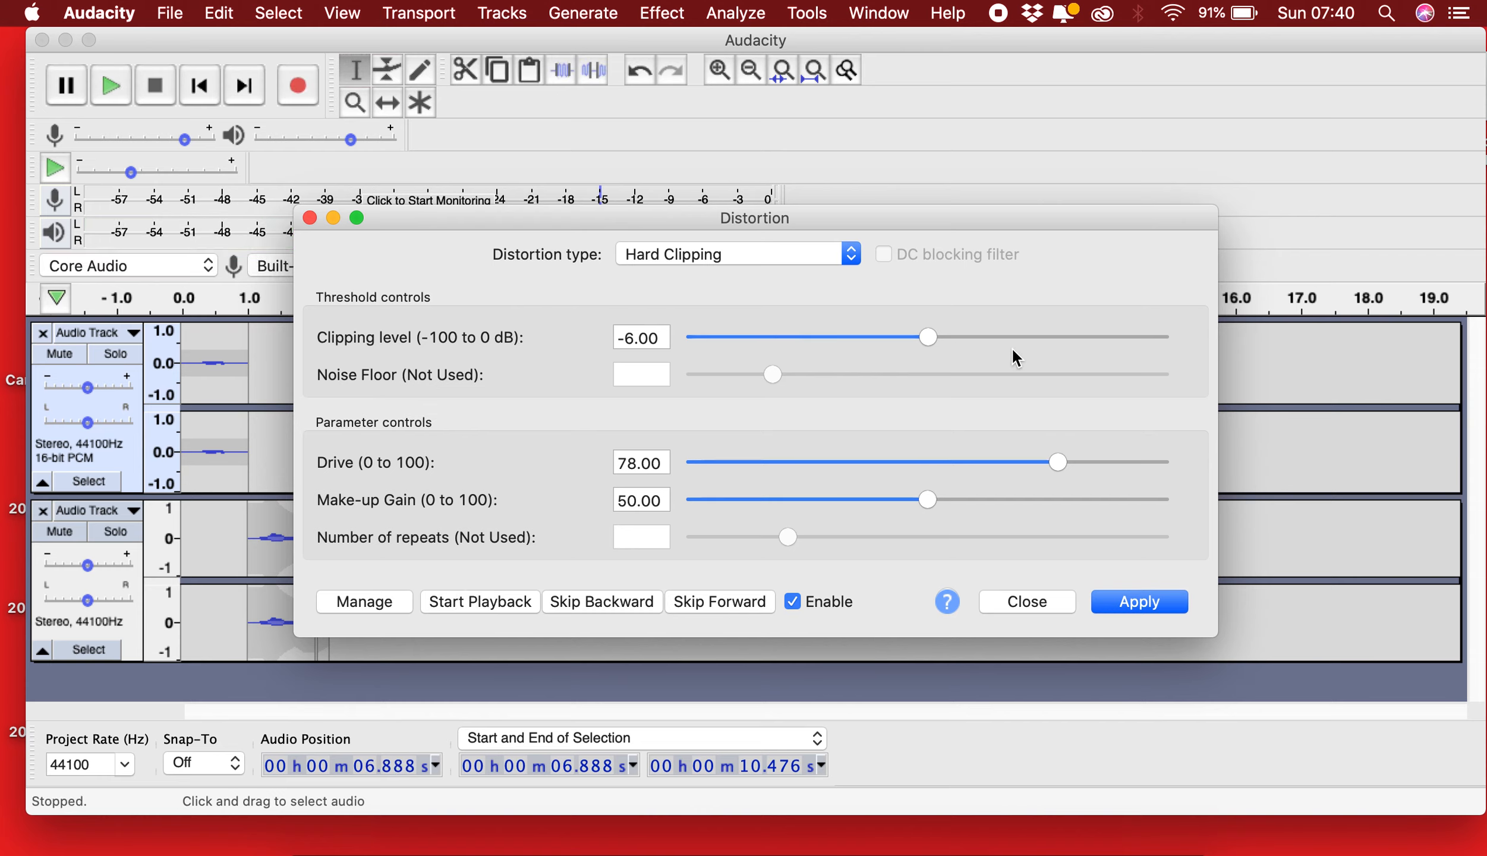
pyautogui.moveTo(1058, 463); pyautogui.dragTo(1042, 462)
pyautogui.click(1064, 603)
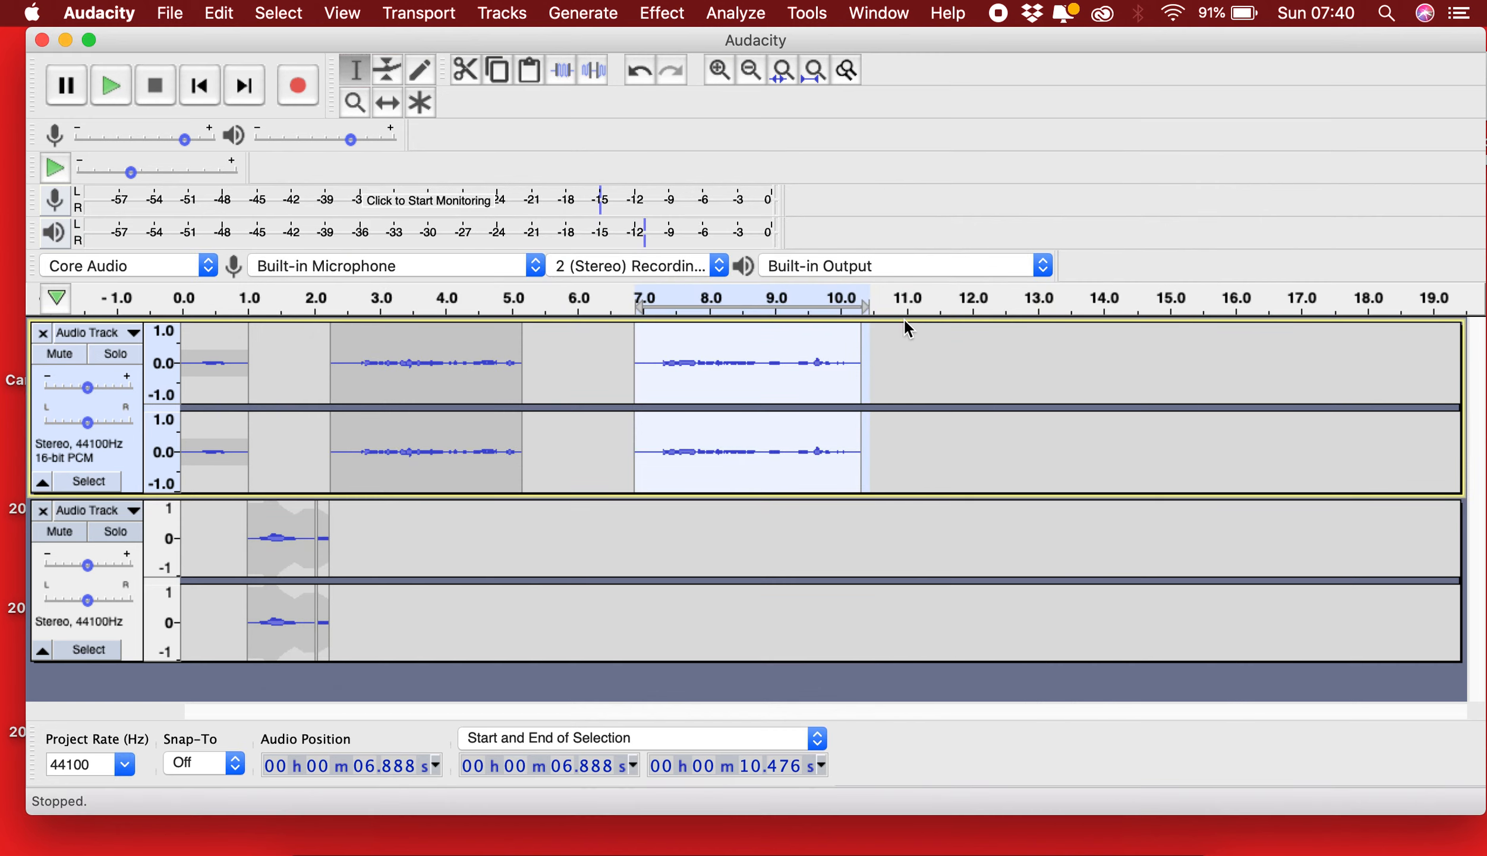
# Step: Apply Reverb with 83% reverberance to the selected last clip of the first track and play it from 7.120 seconds
pyautogui.click(671, 14)
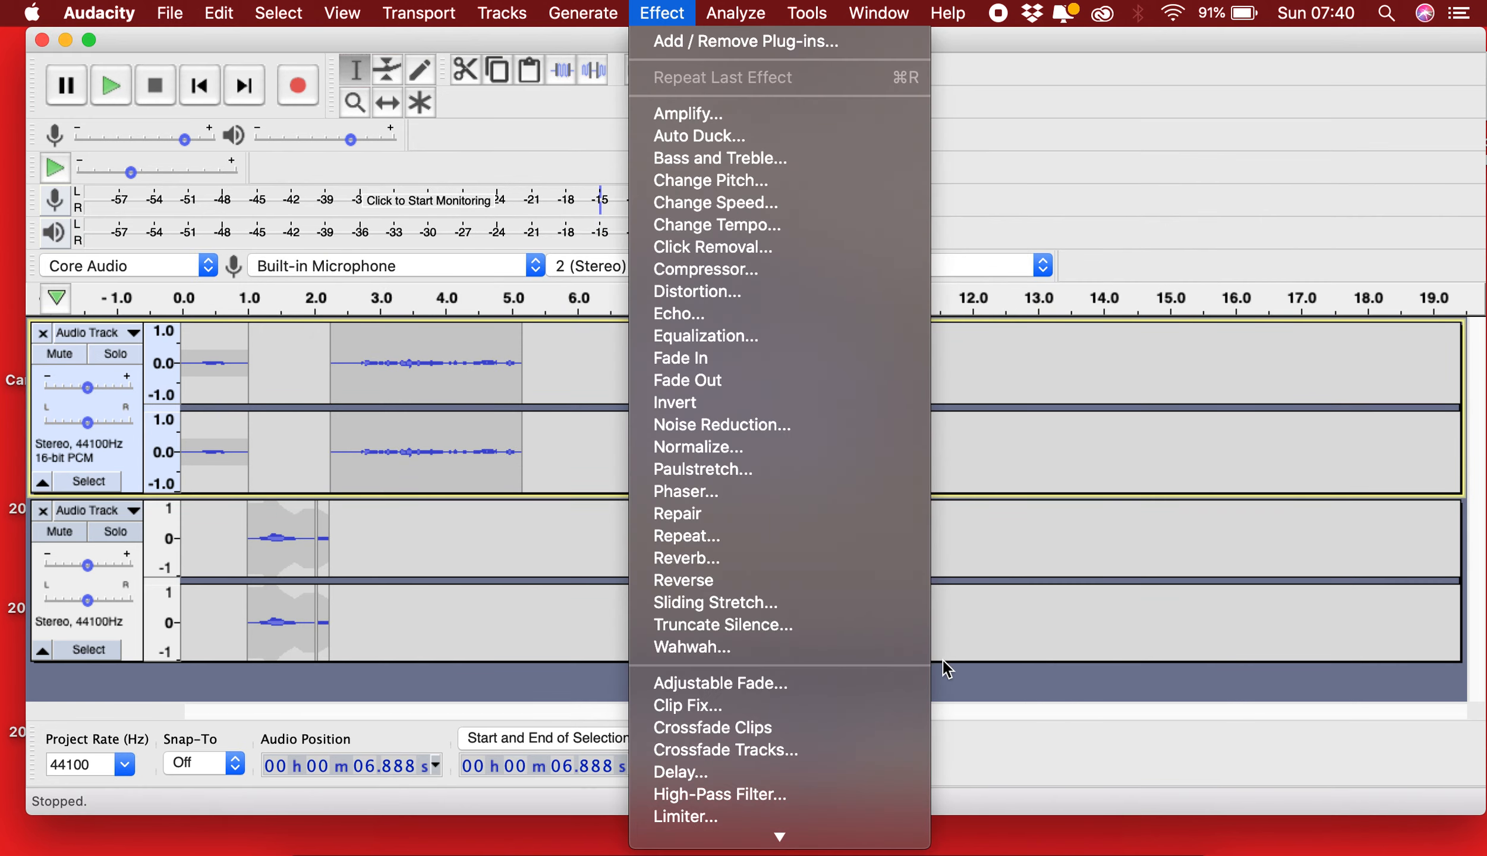
pyautogui.click(847, 570)
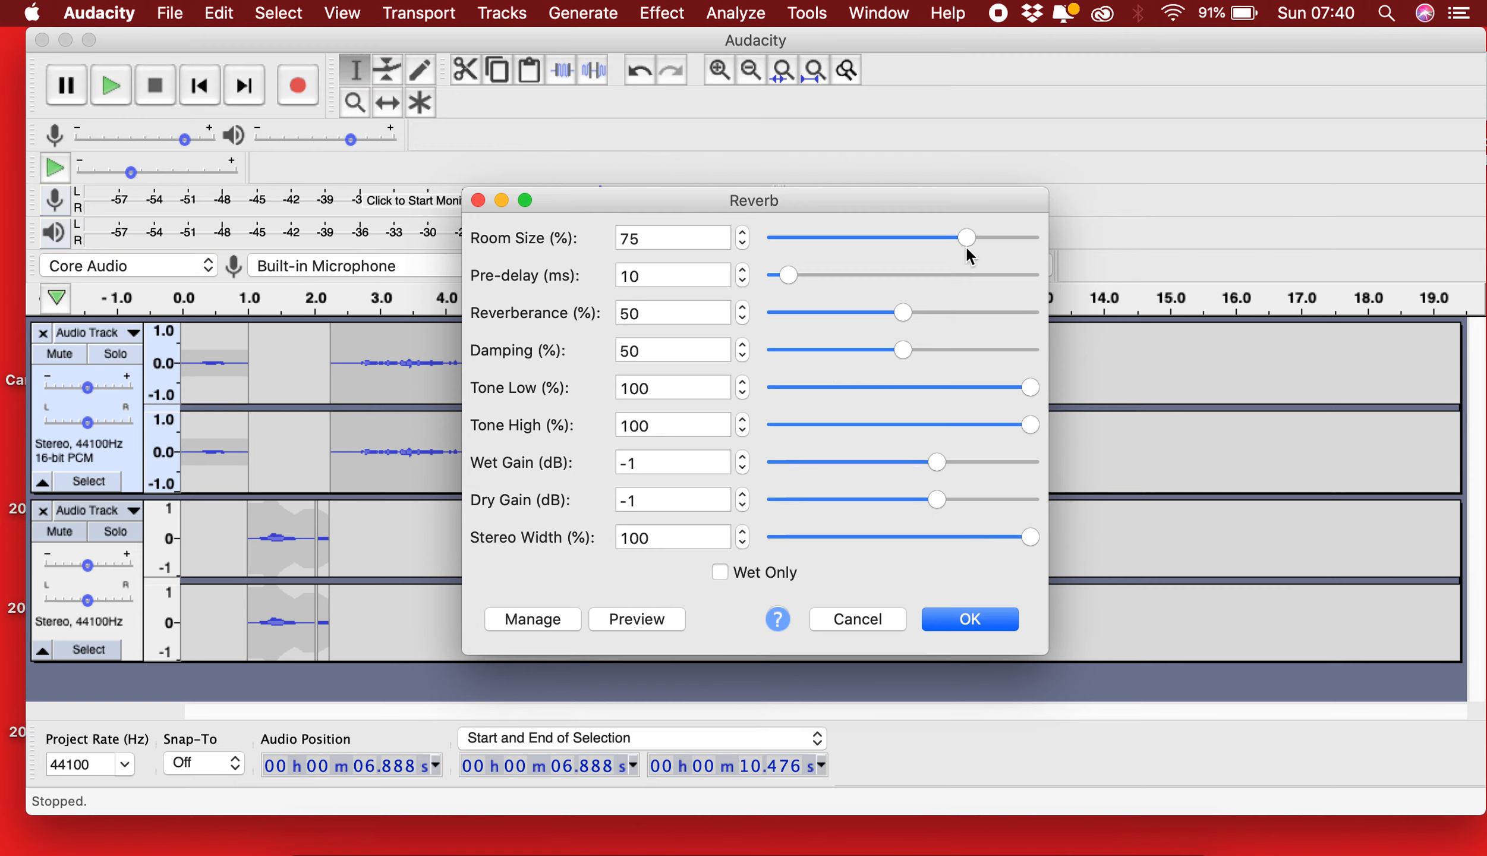
pyautogui.moveTo(911, 312); pyautogui.dragTo(992, 312)
pyautogui.click(634, 619)
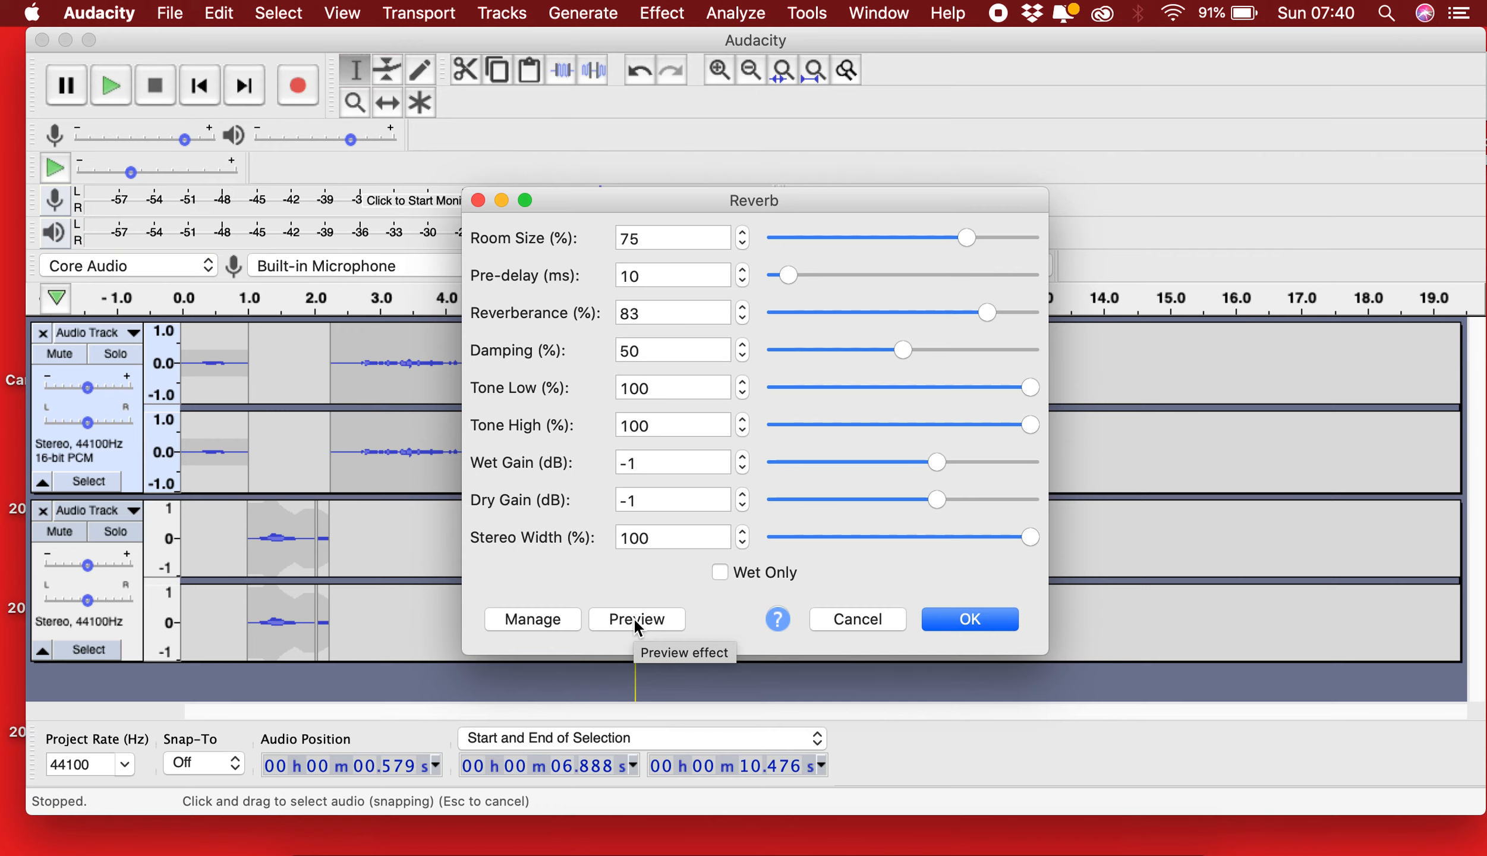
pyautogui.click(960, 624)
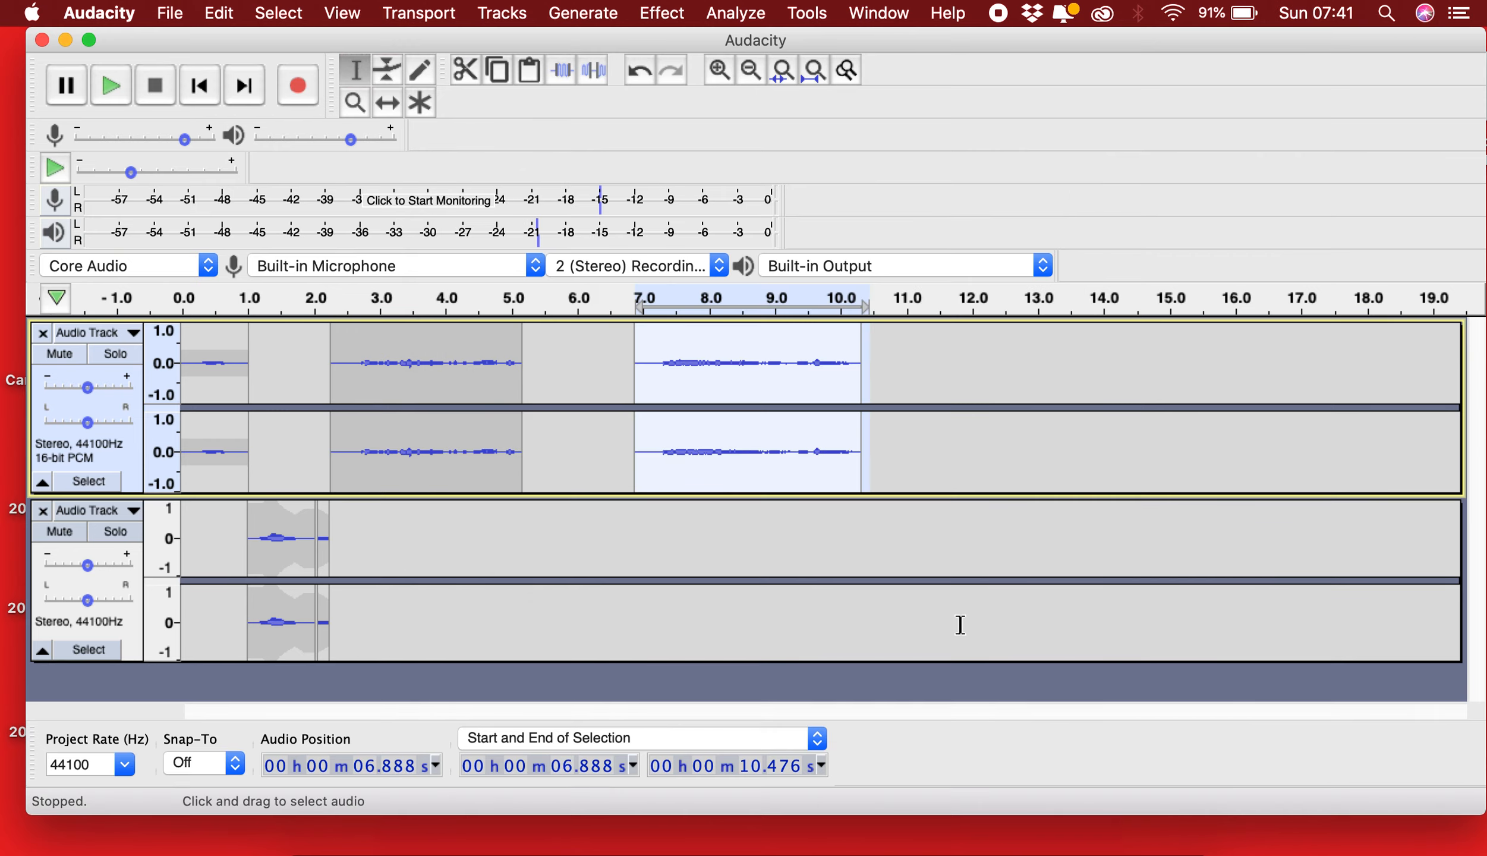
pyautogui.click(649, 367)
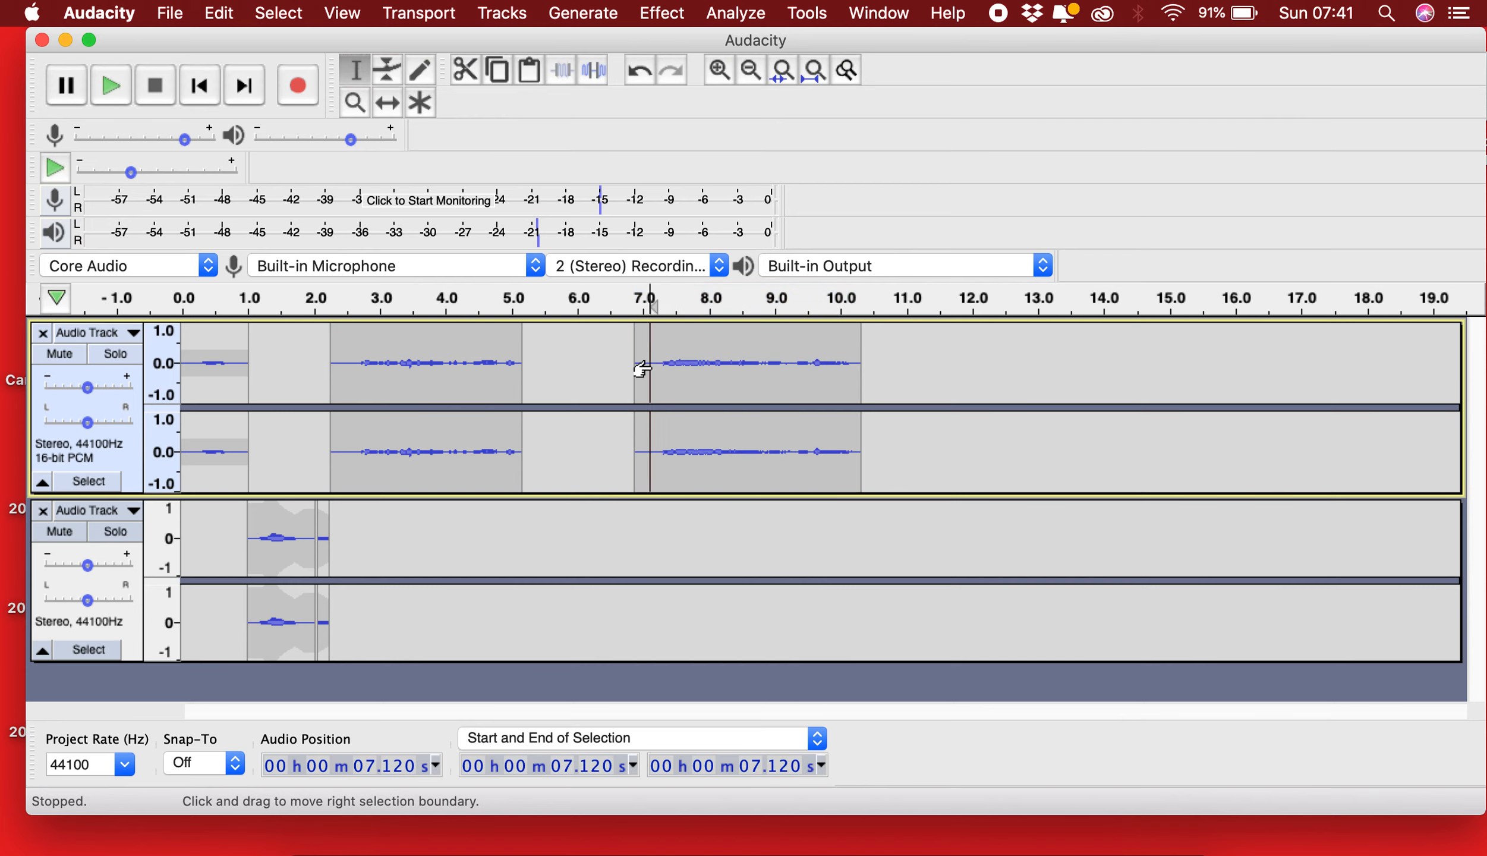
pyautogui.press('space')
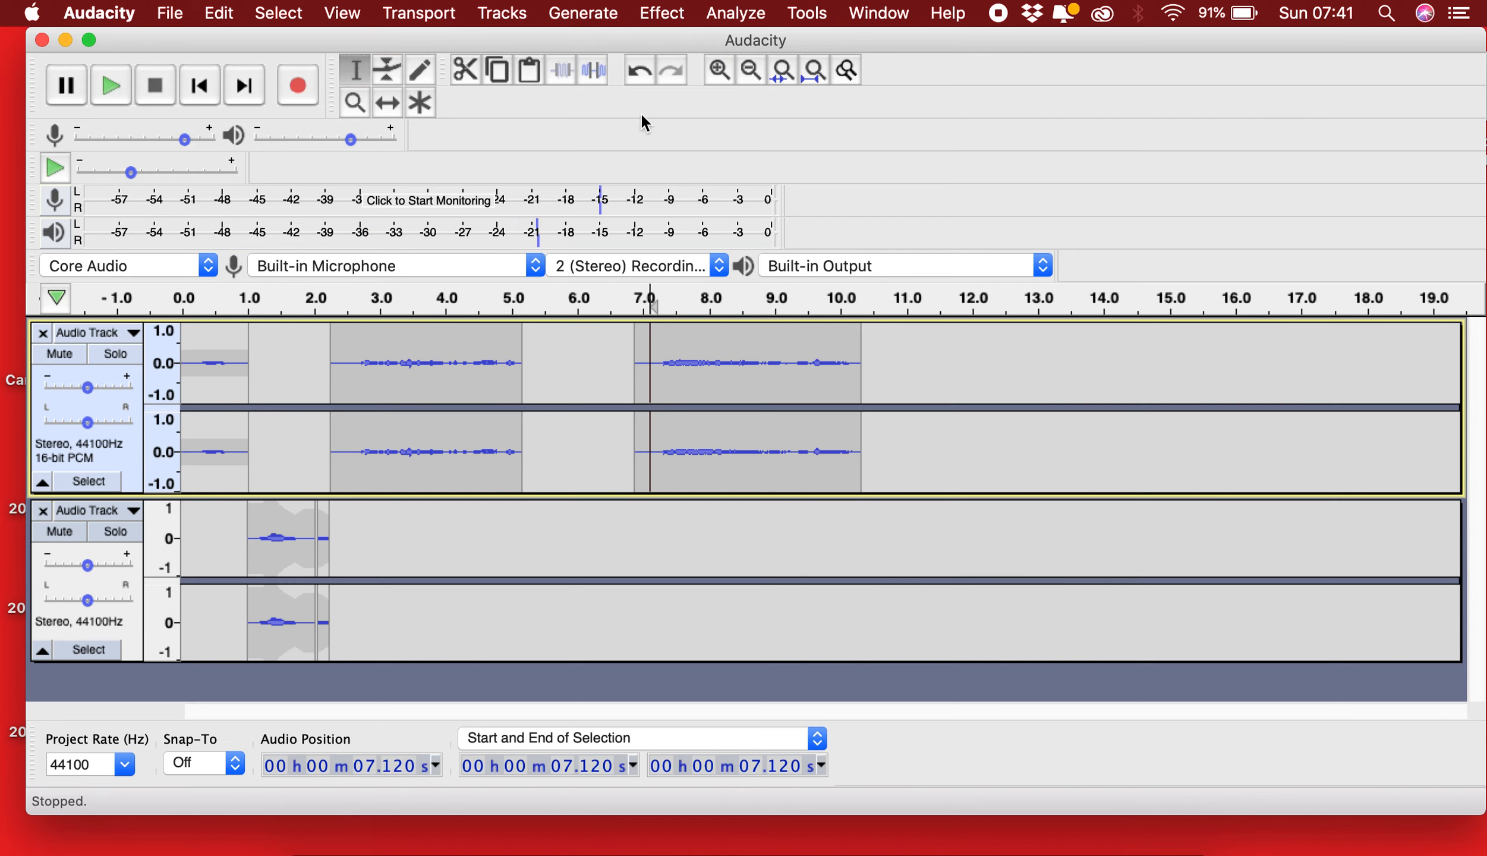
# Step: Select the first track's last clip from 6.888 to 10.423 seconds and preview the Telephone equalization curve on it
pyautogui.moveTo(869, 375); pyautogui.dragTo(636, 375)
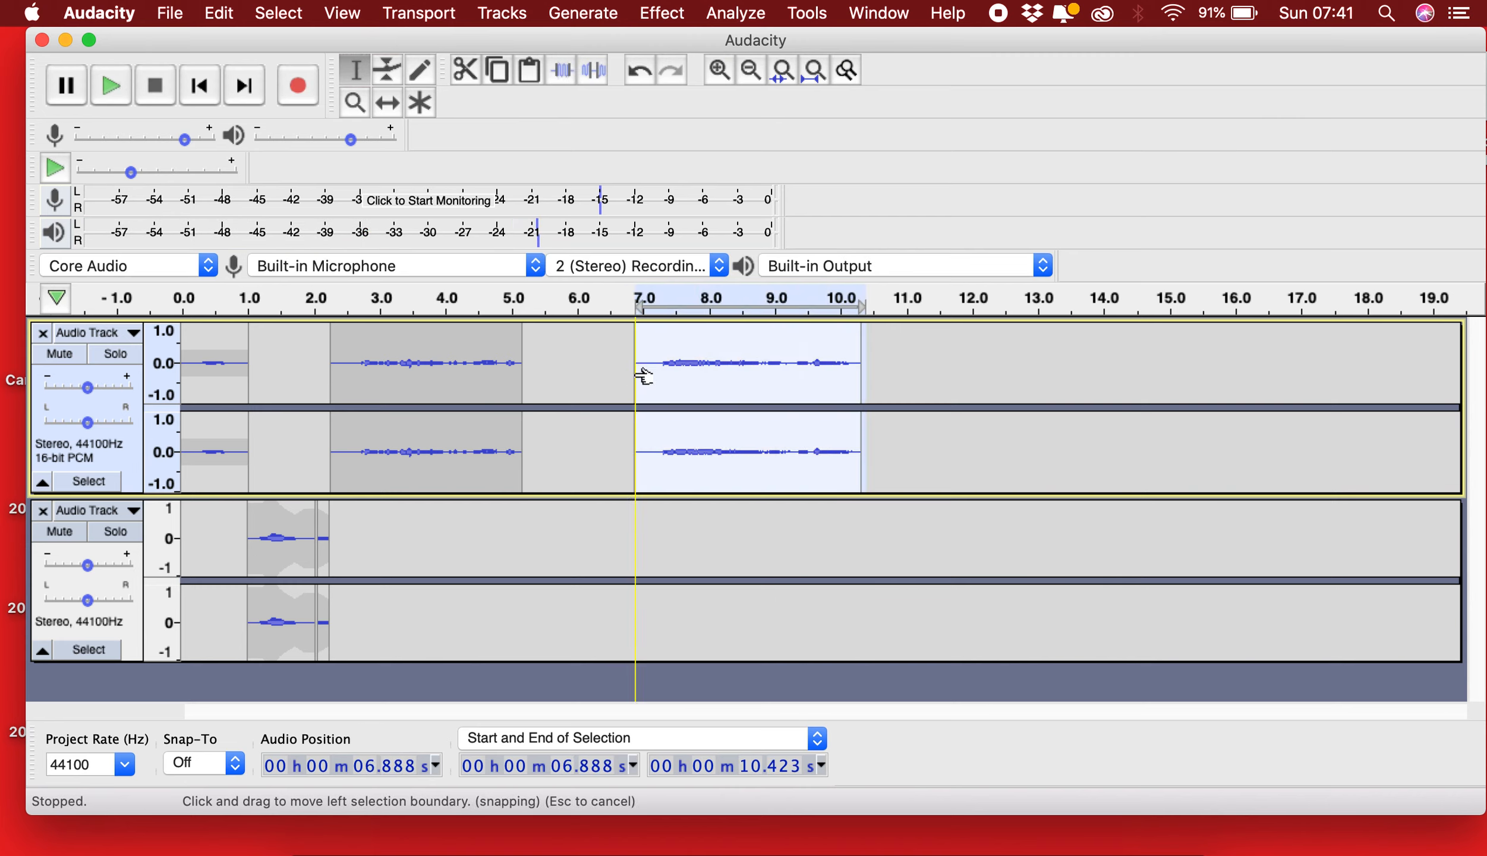
pyautogui.click(665, 10)
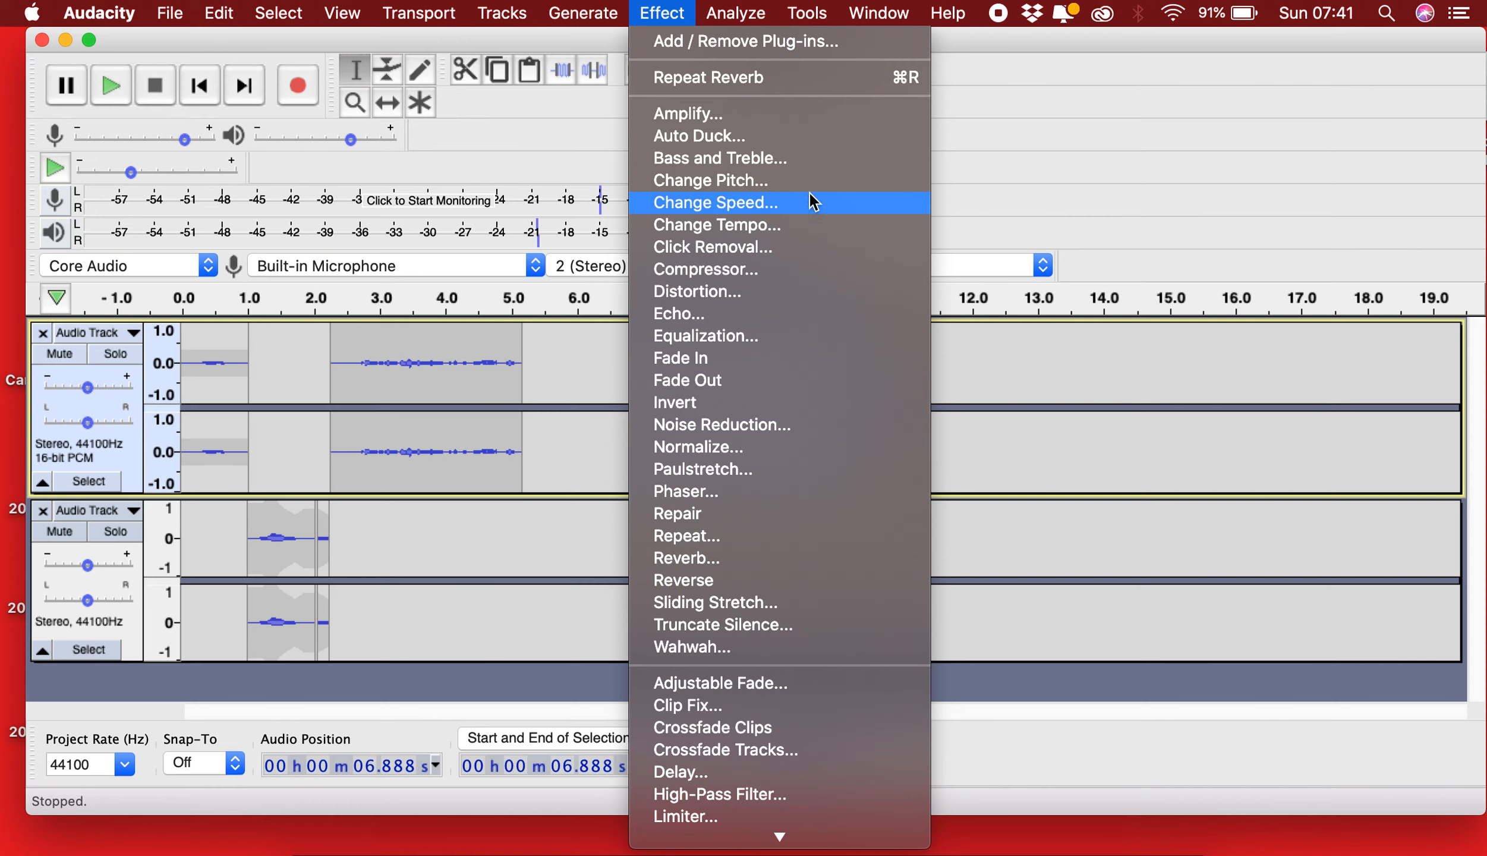
pyautogui.click(740, 345)
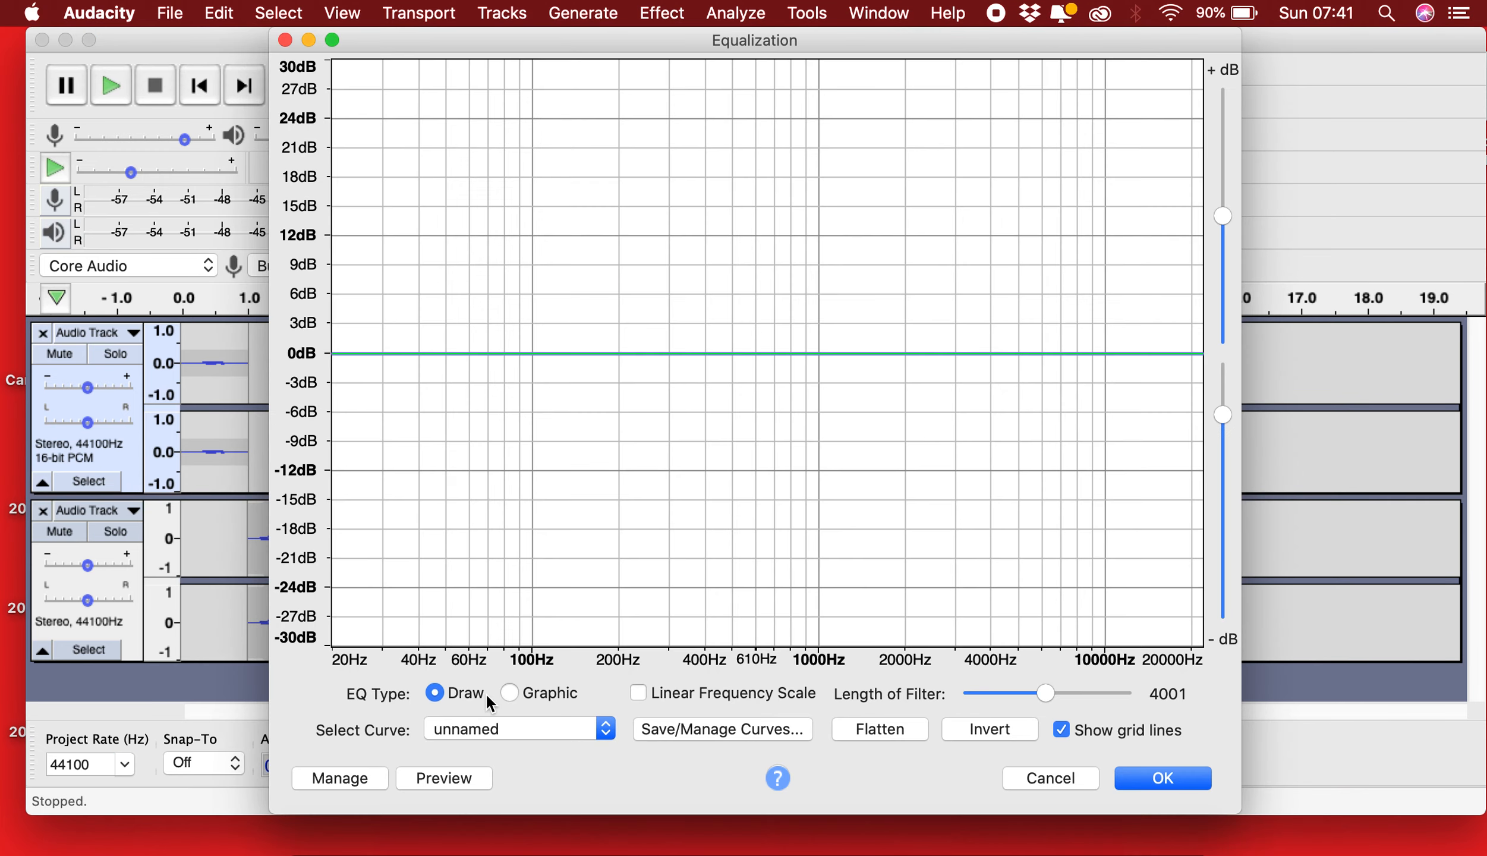
pyautogui.click(486, 731)
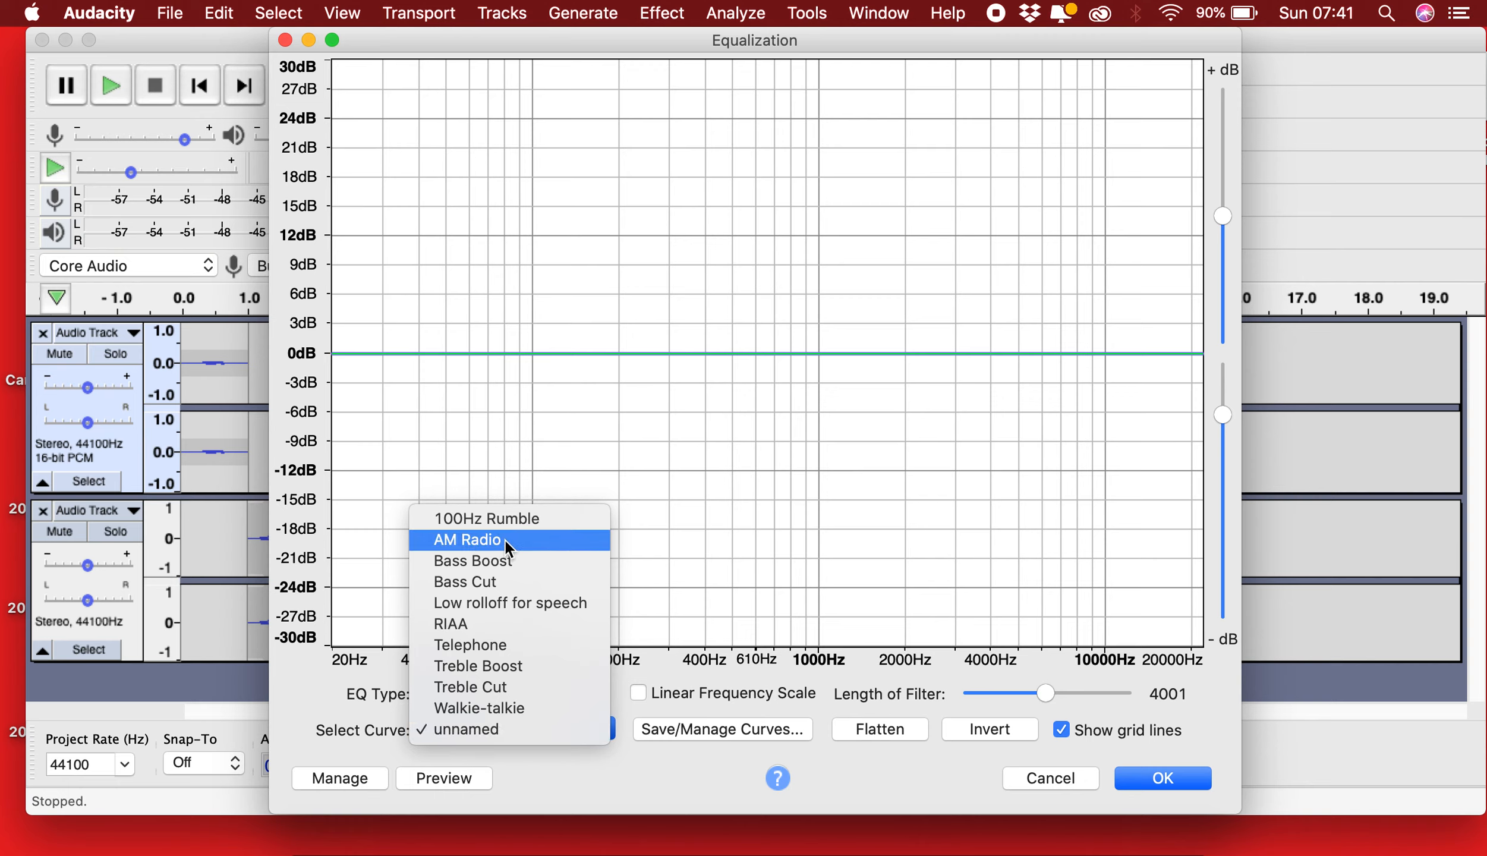
pyautogui.click(475, 645)
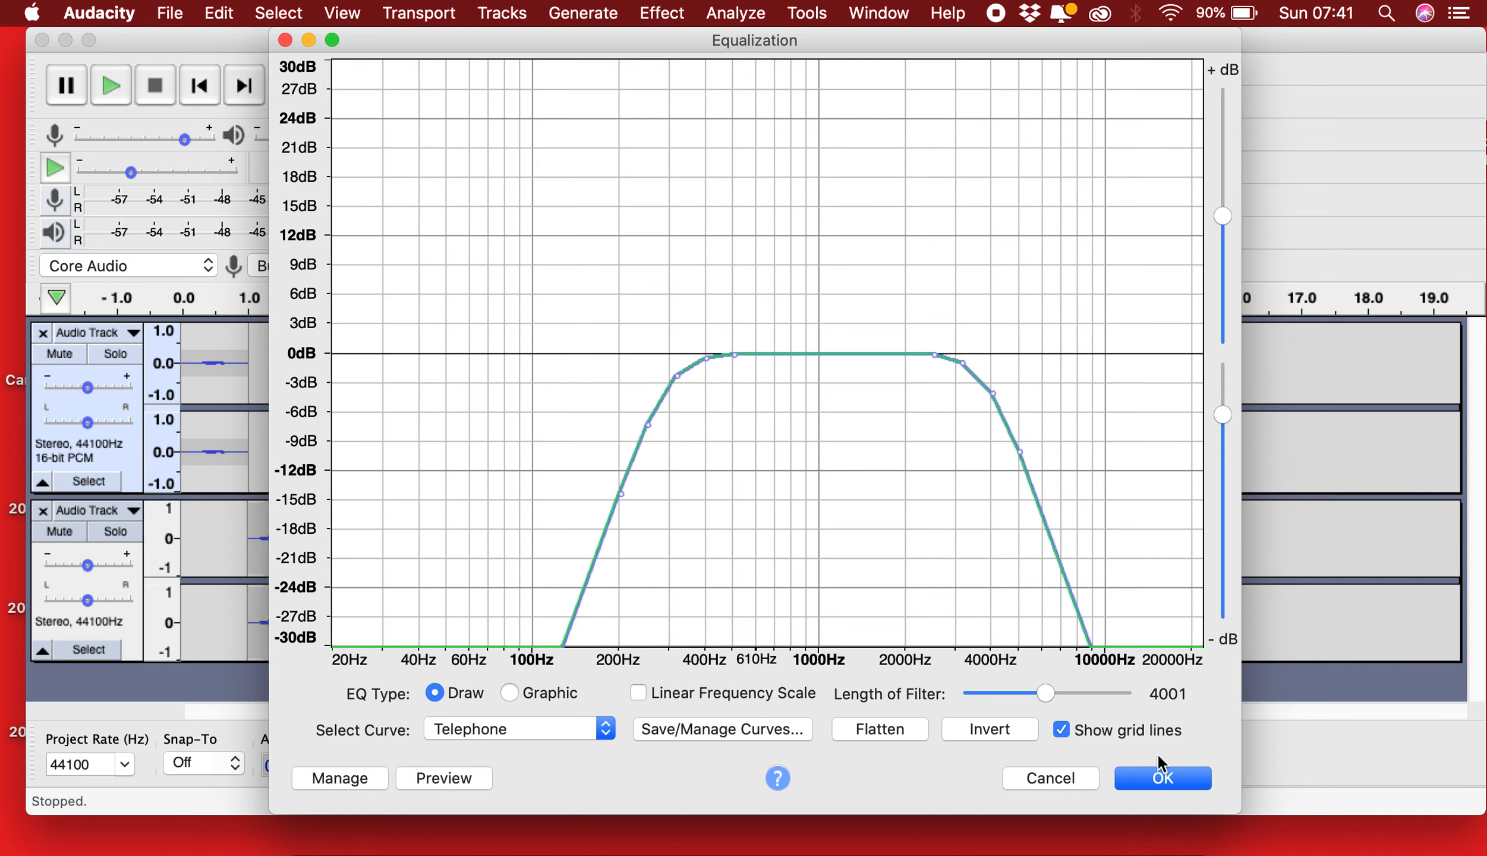
pyautogui.click(438, 781)
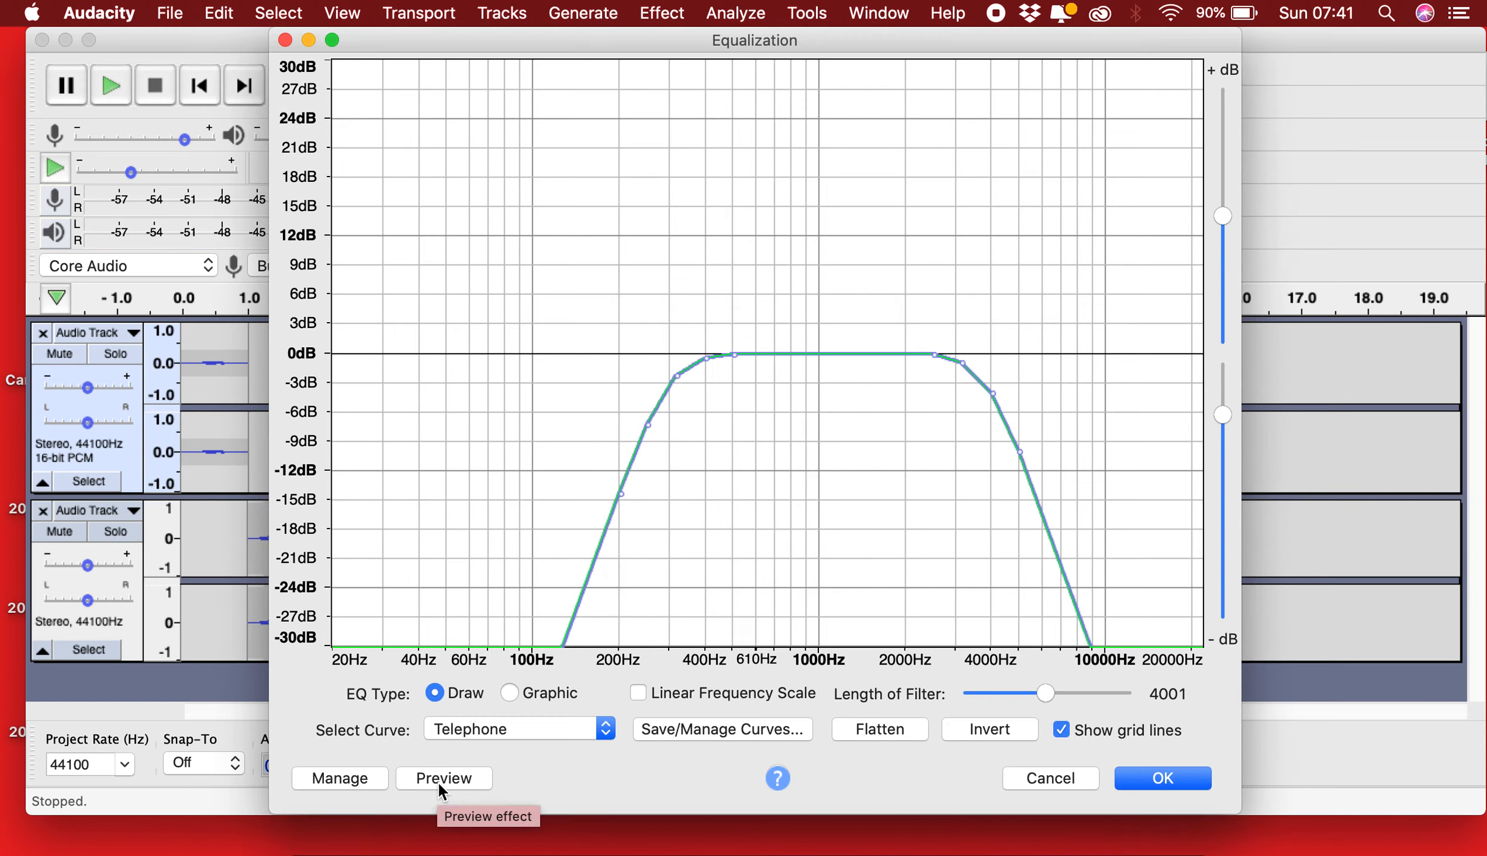
# Step: Preview the Walkie-talkie equalization curve on the clip and leave Equalization without applying it
pyautogui.click(467, 729)
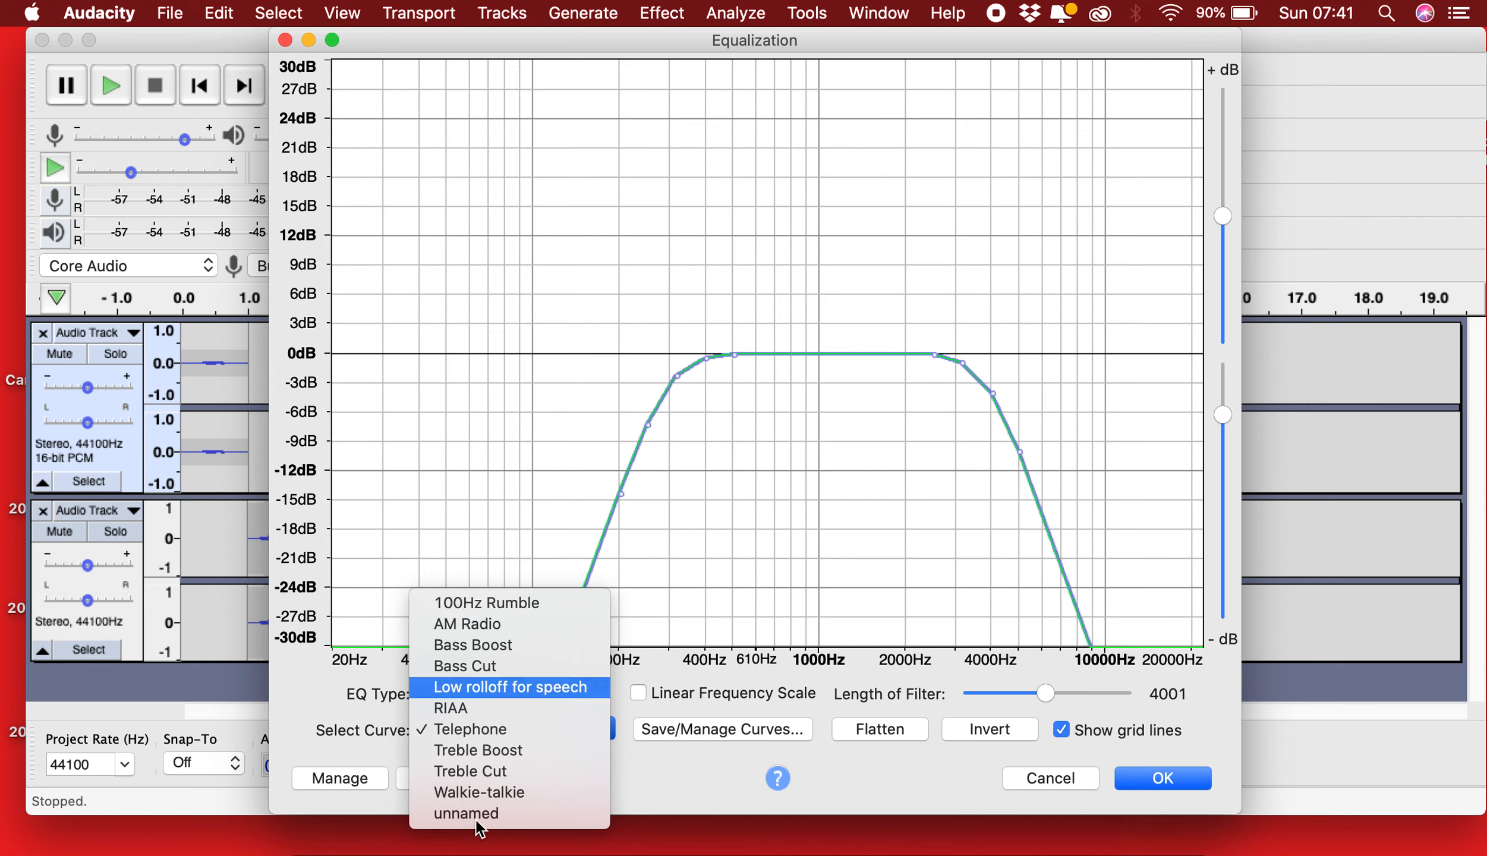
pyautogui.click(478, 793)
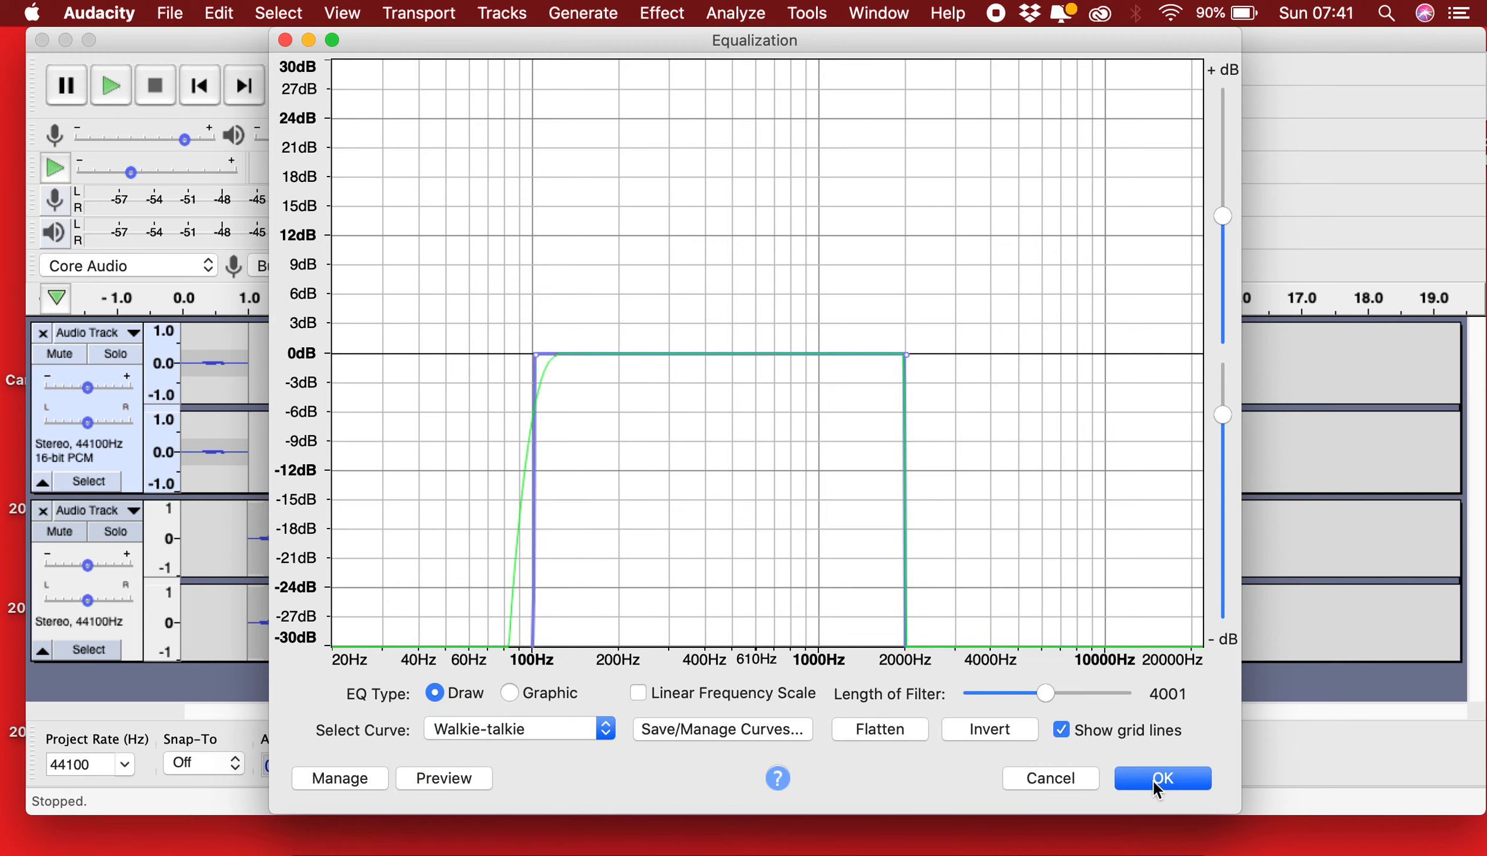
pyautogui.click(429, 783)
pyautogui.click(561, 740)
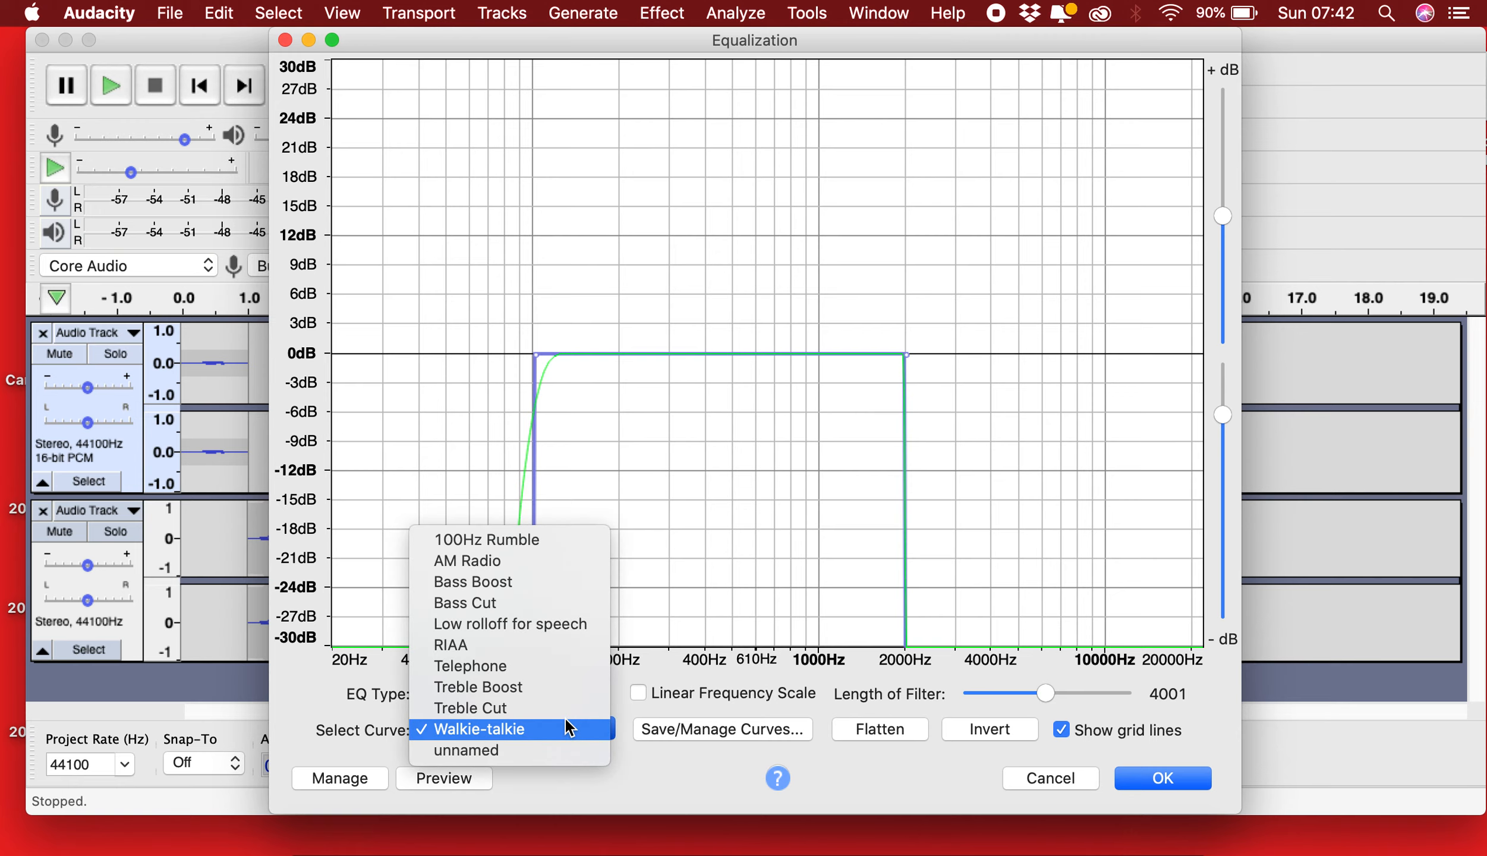
pyautogui.click(1041, 777)
pyautogui.click(1041, 776)
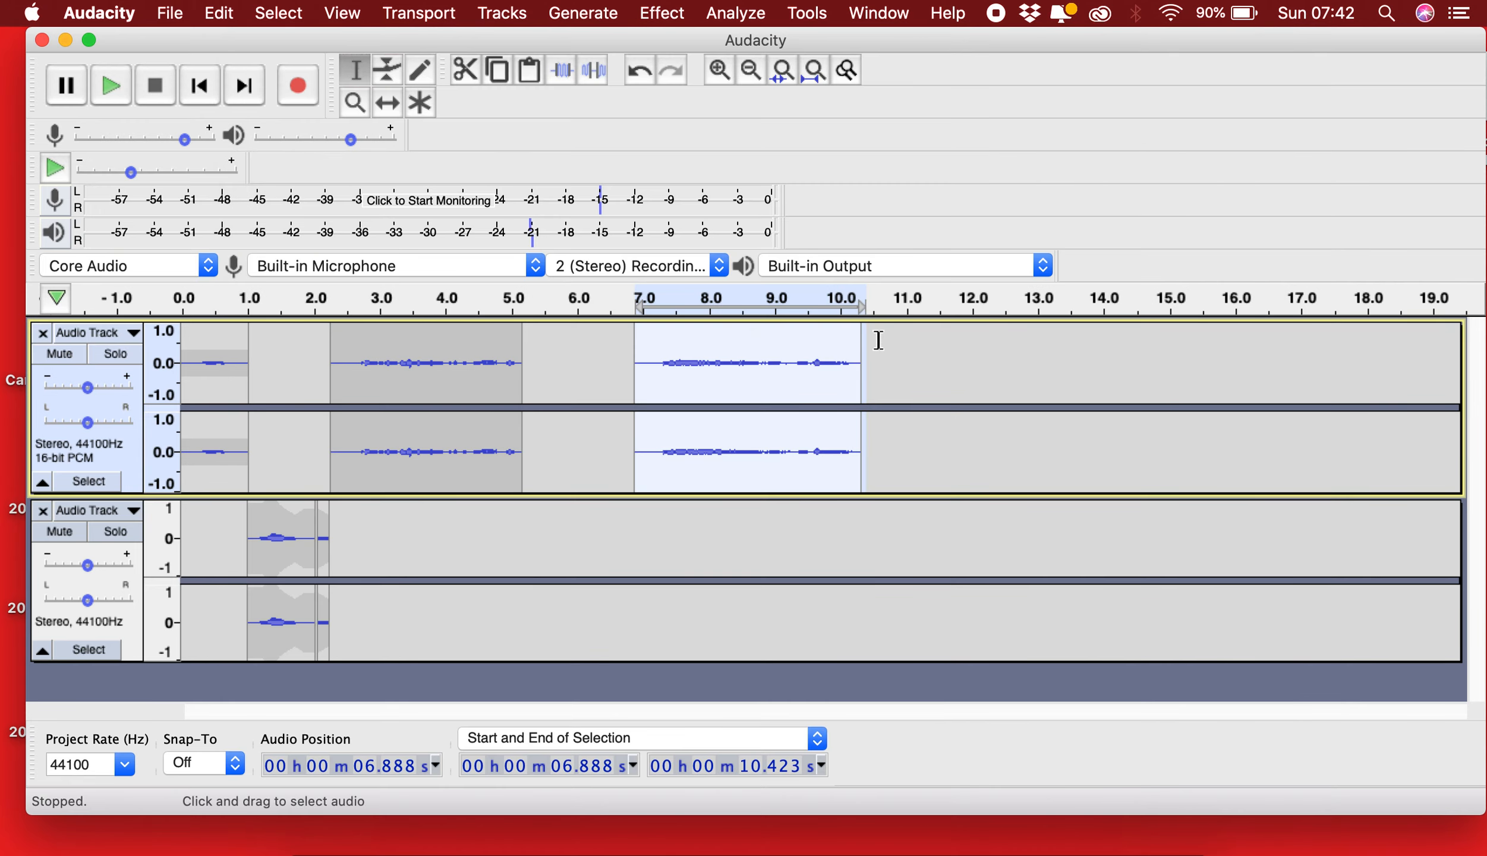
# Step: Select from 6.676 to 10.582 seconds around the first track's last clip and look over the available effects without choosing one
pyautogui.click(877, 336)
pyautogui.moveTo(878, 345); pyautogui.dragTo(622, 355)
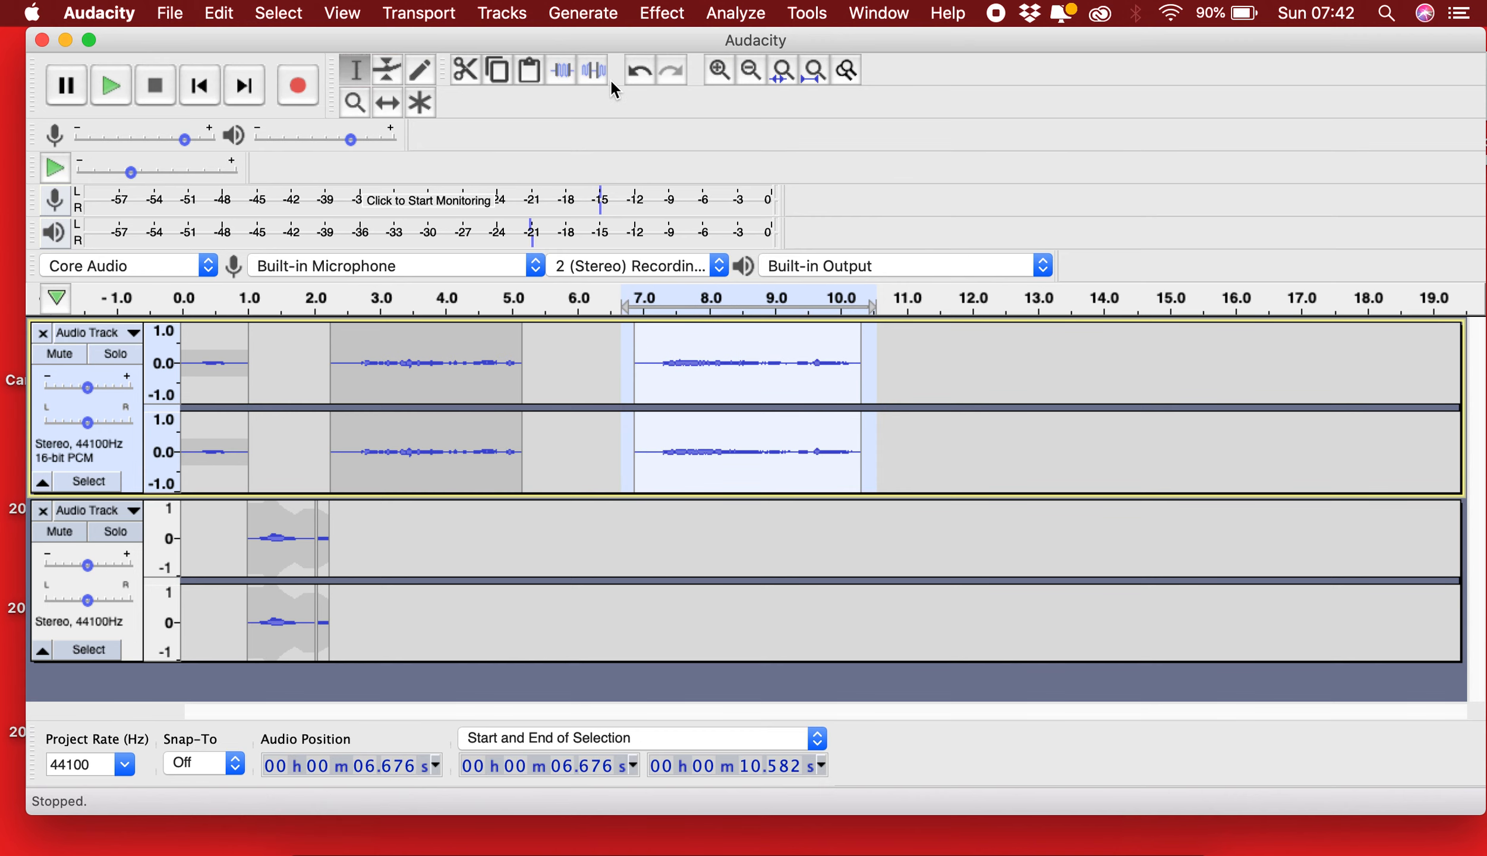
pyautogui.click(683, 14)
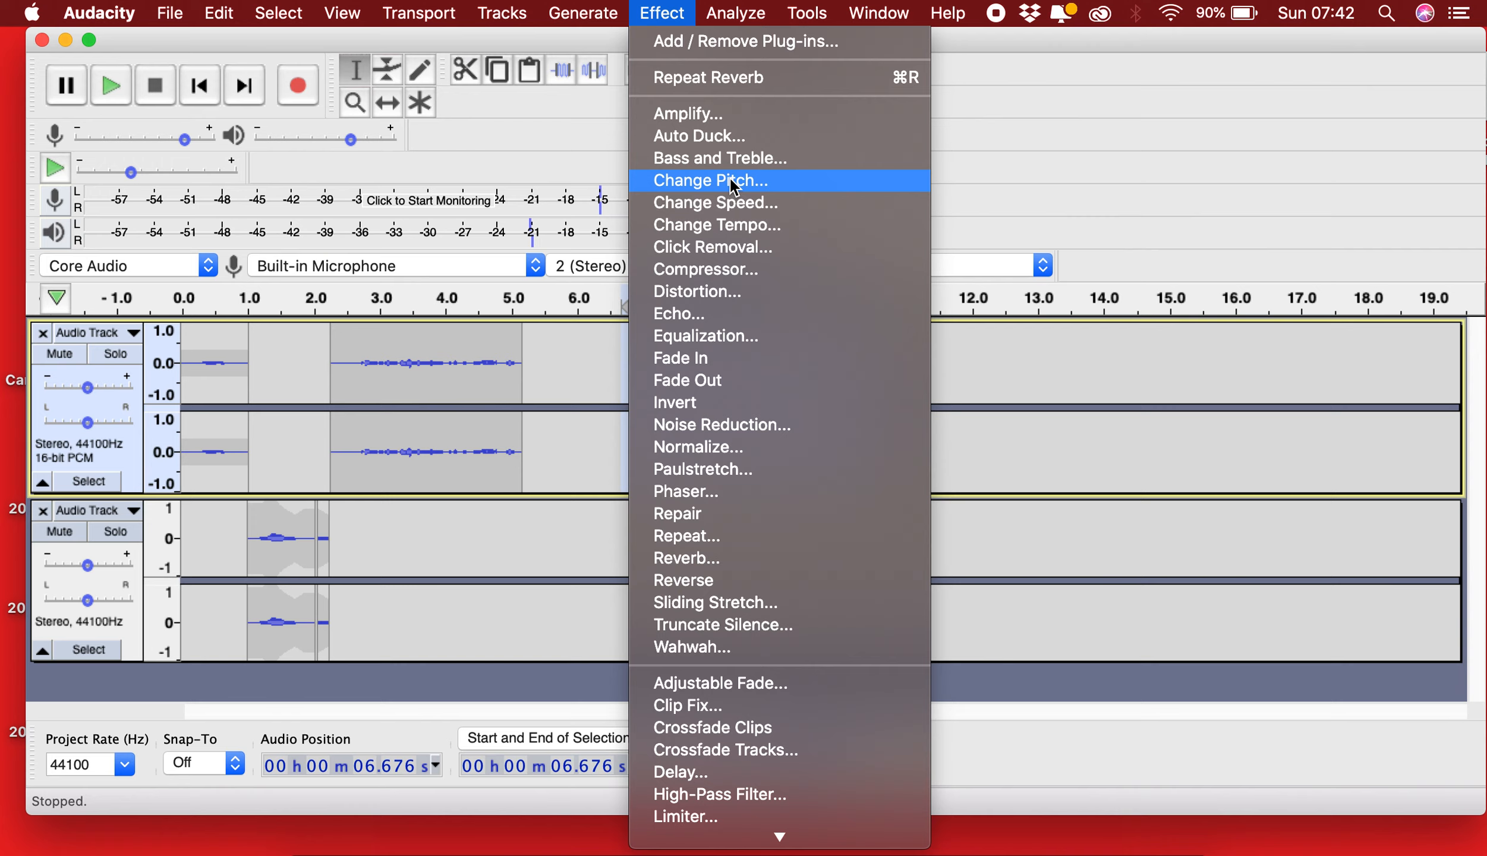
pyautogui.click(577, 123)
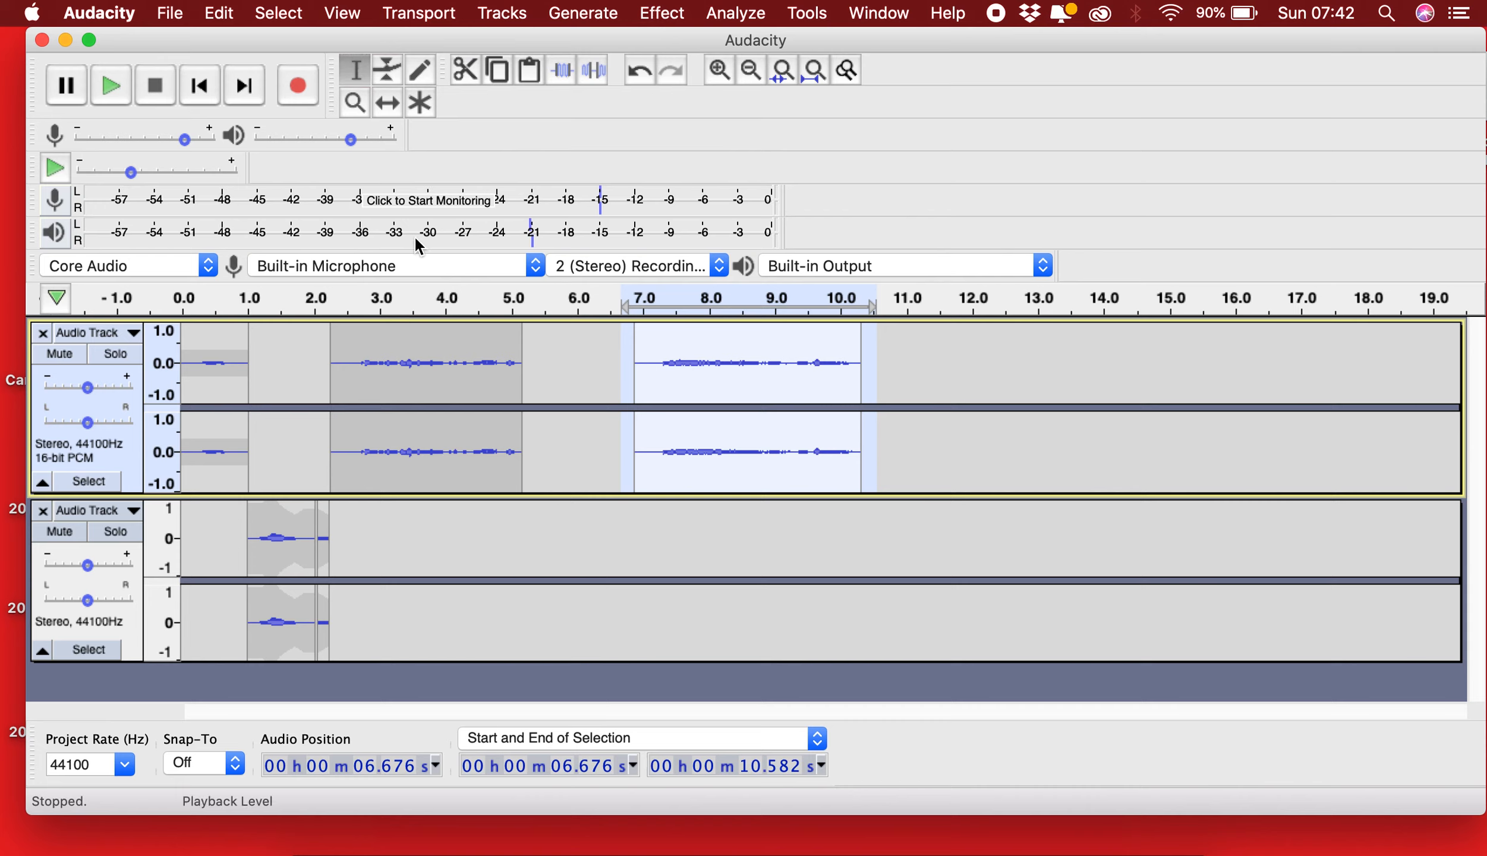
# Step: Import the audio file heartbeattest.mp3 from the Audacity files folder on the desktop as a new track
pyautogui.click(172, 13)
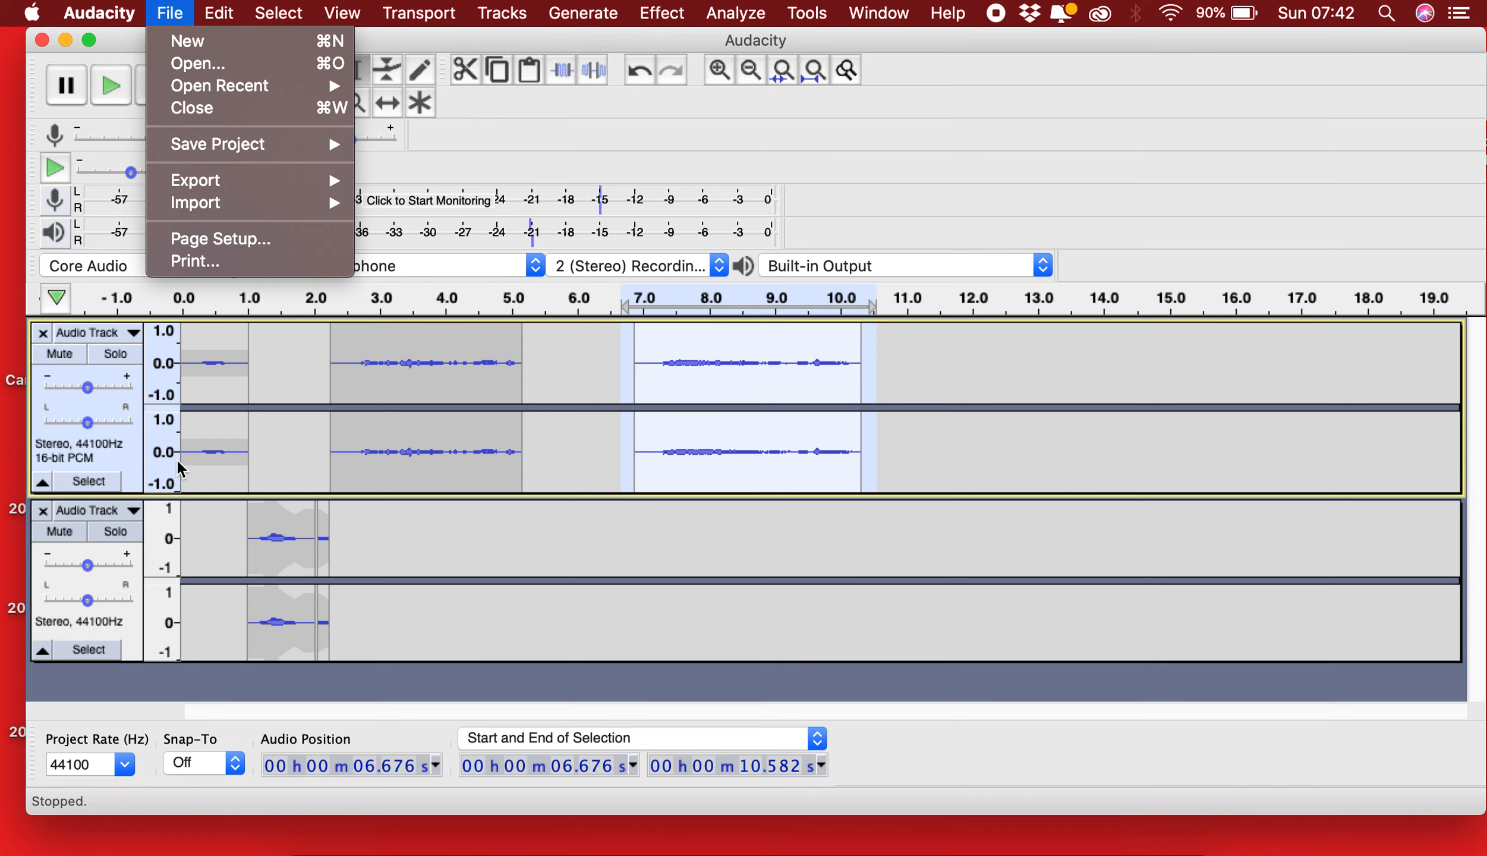
pyautogui.moveTo(265, 208)
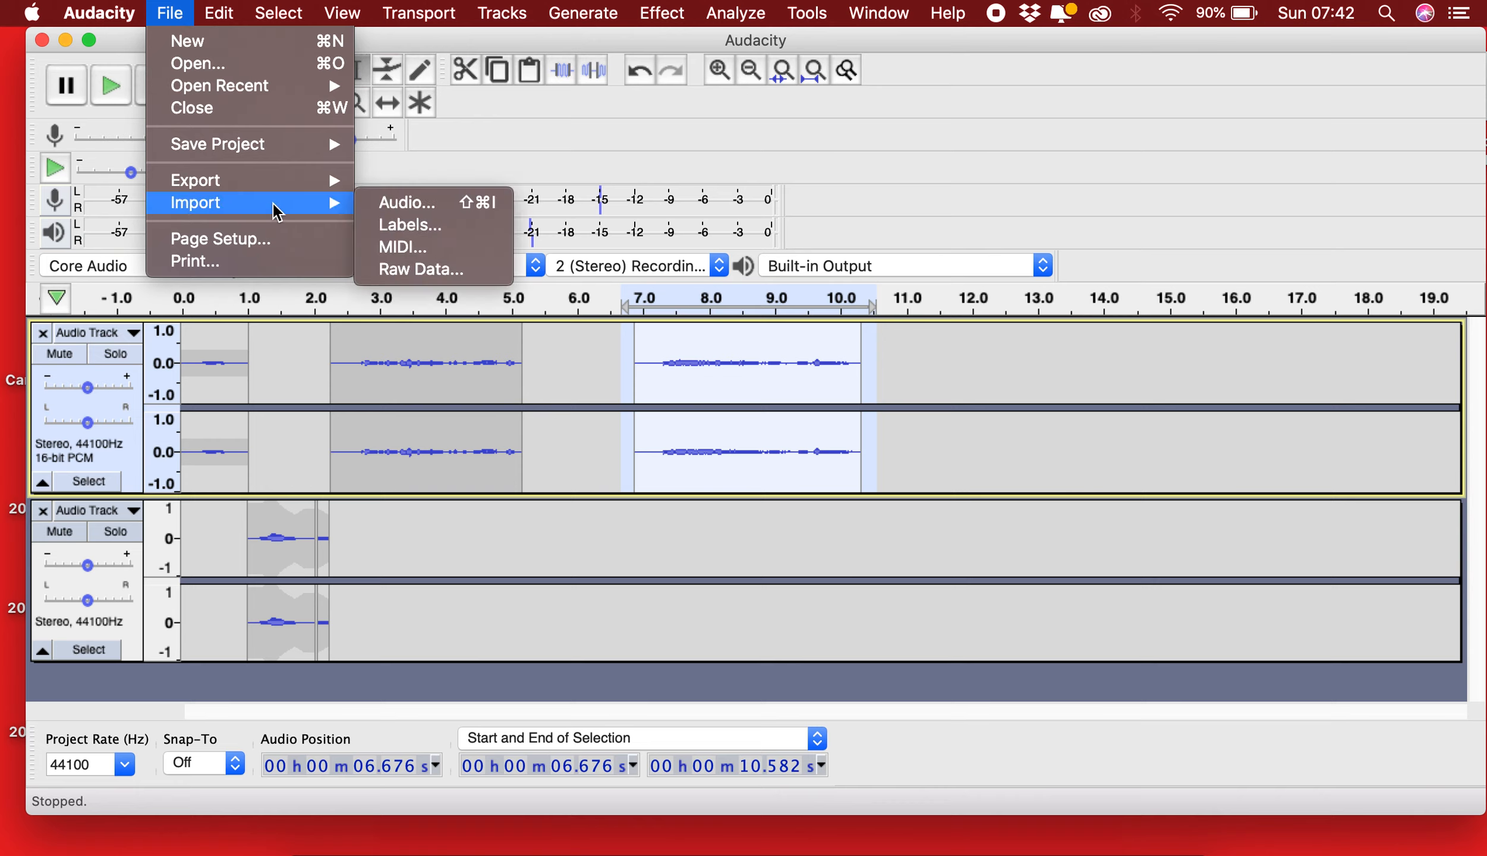
pyautogui.click(436, 203)
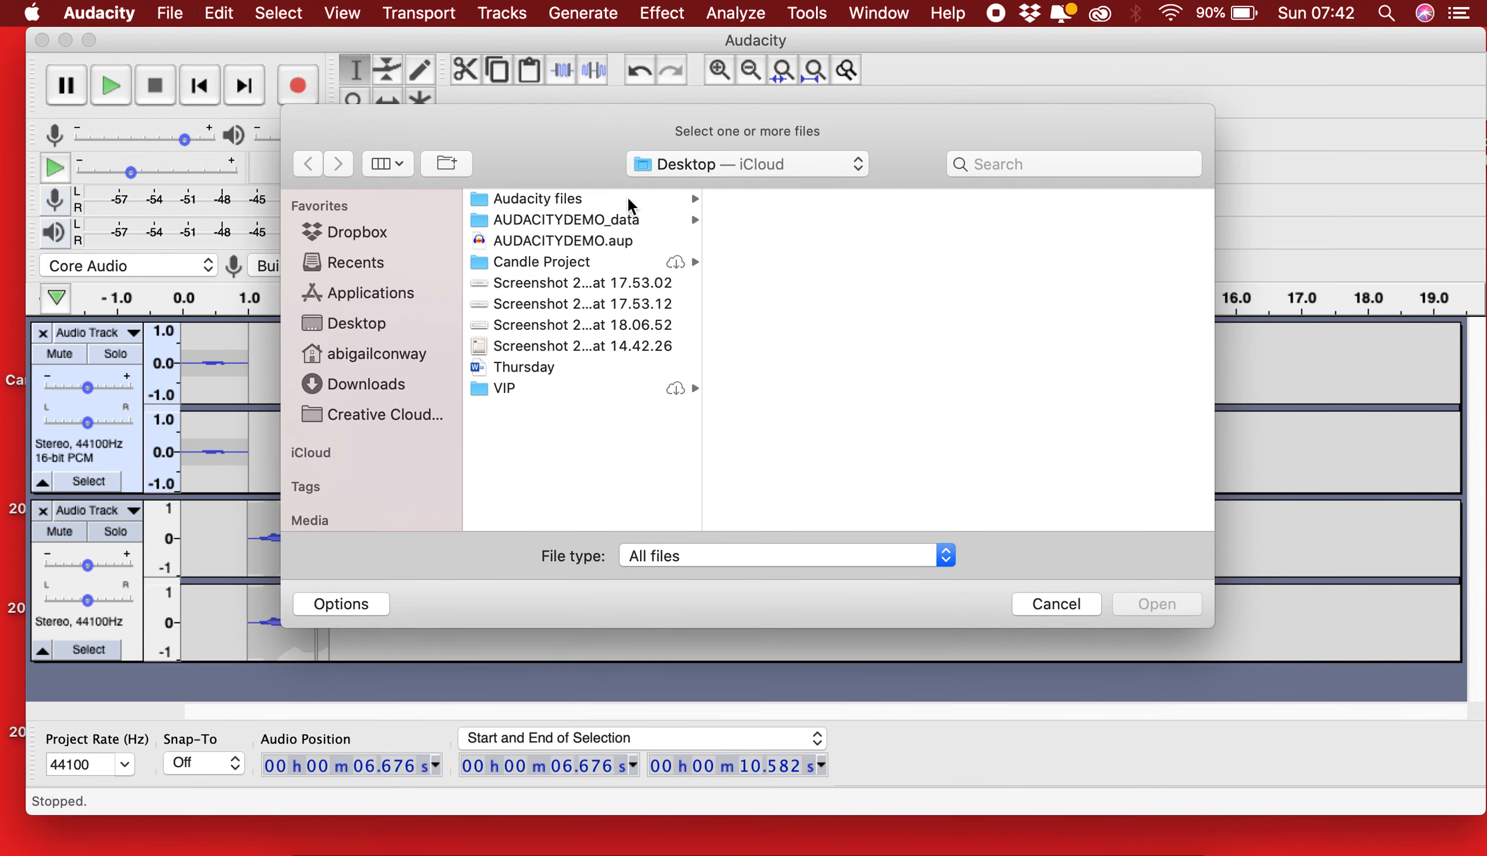
pyautogui.click(628, 196)
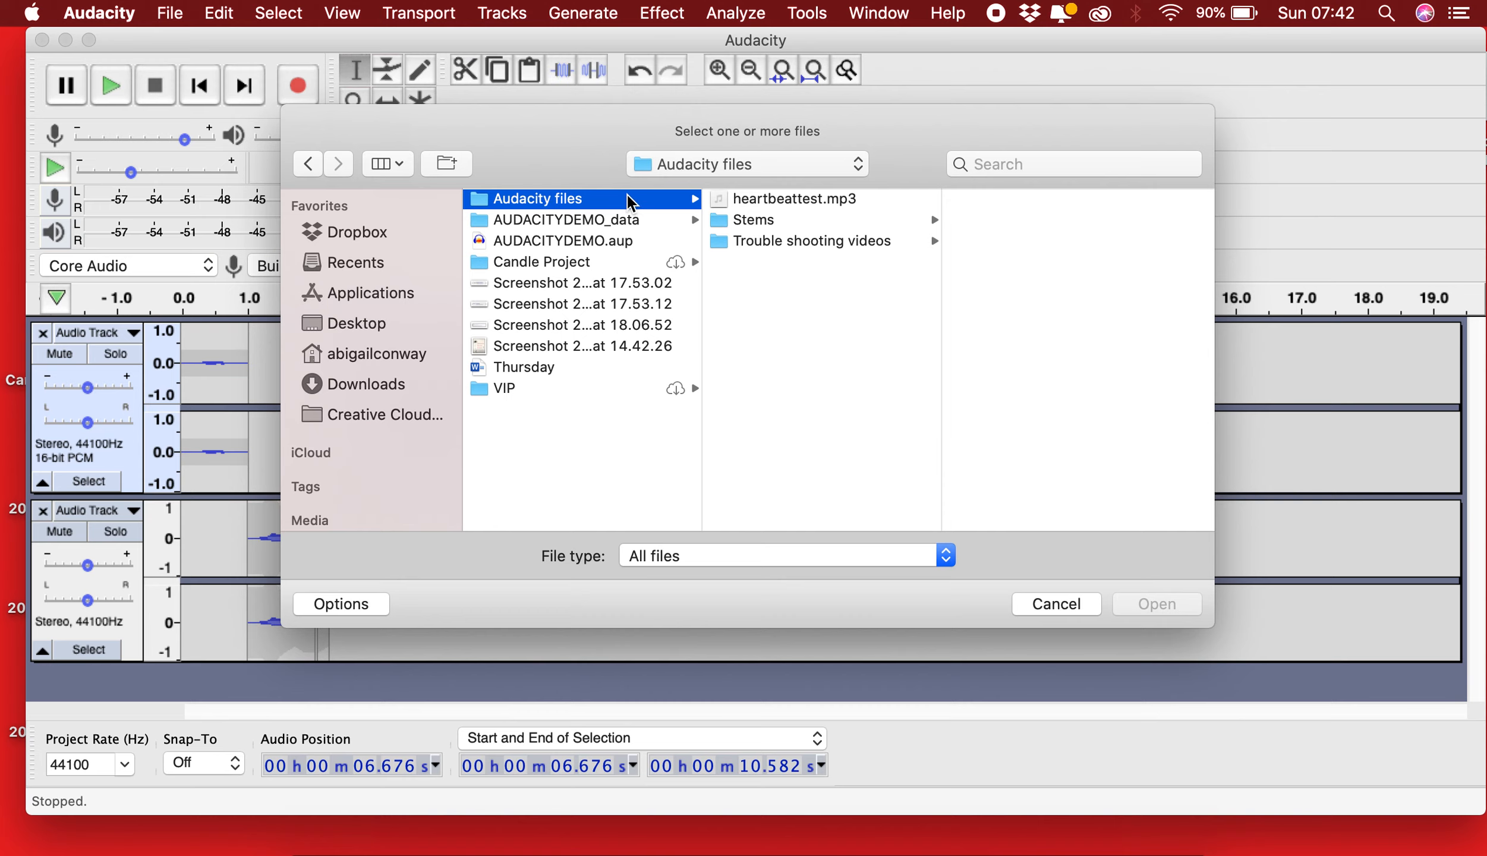
pyautogui.click(815, 198)
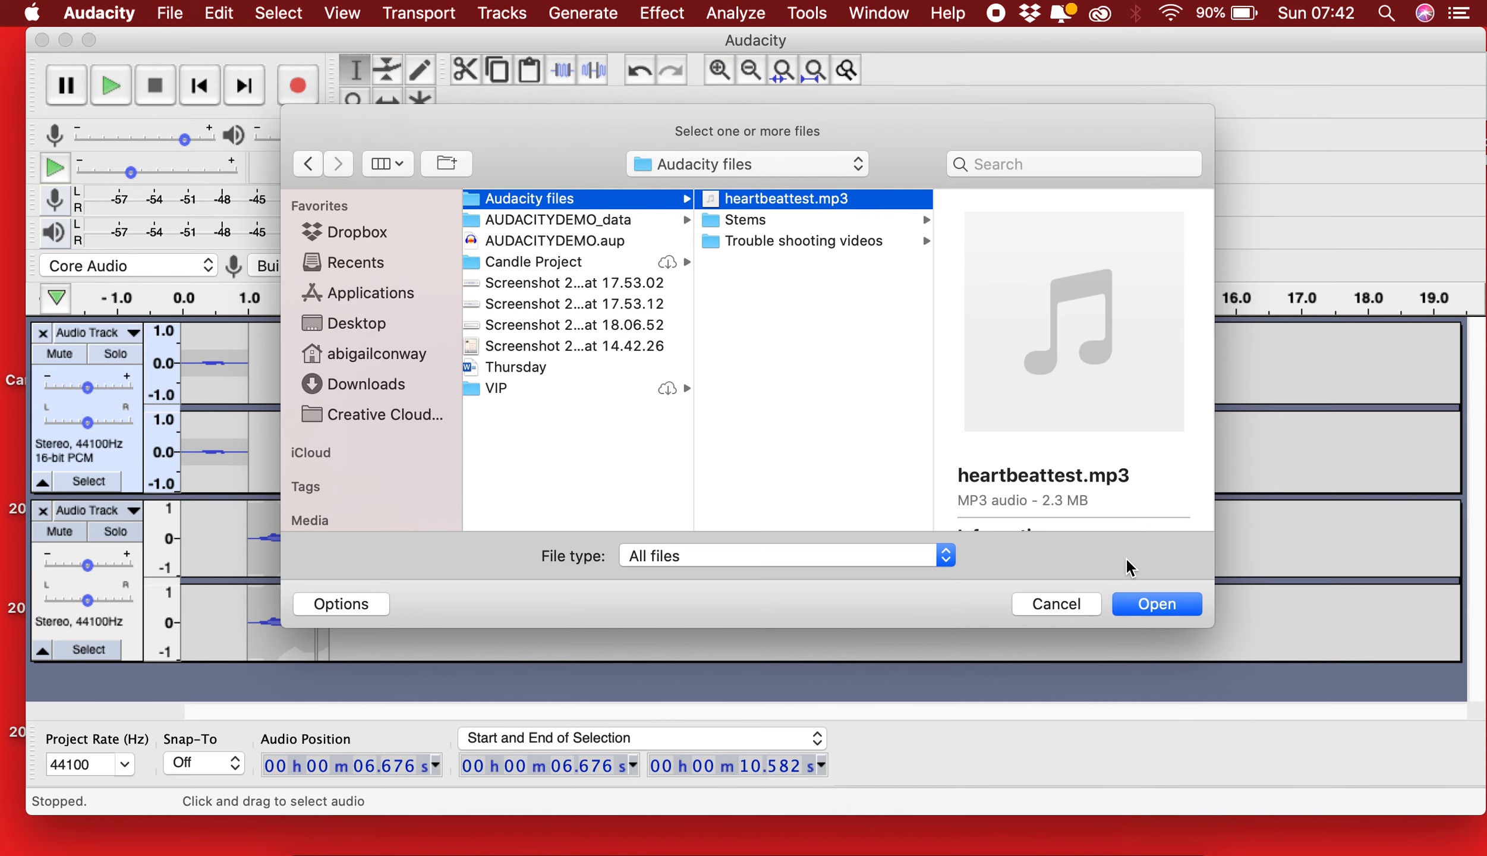
pyautogui.click(1151, 604)
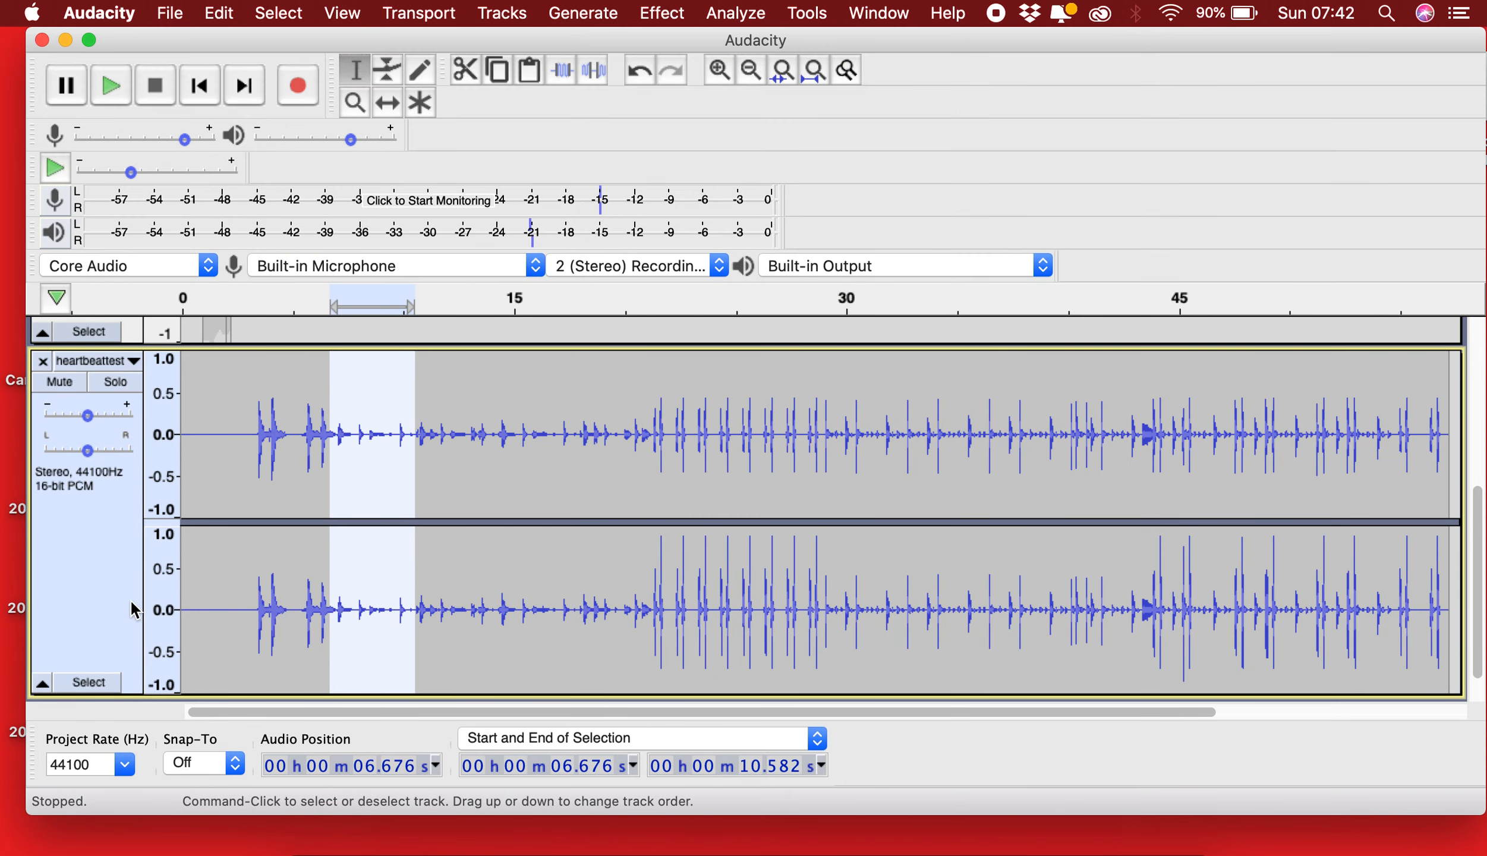
# Step: Reduce the height of the heartbeattest track to about the height of the other tracks
pyautogui.scroll(5, 344, 475)
pyautogui.scroll(-5, 343, 476)
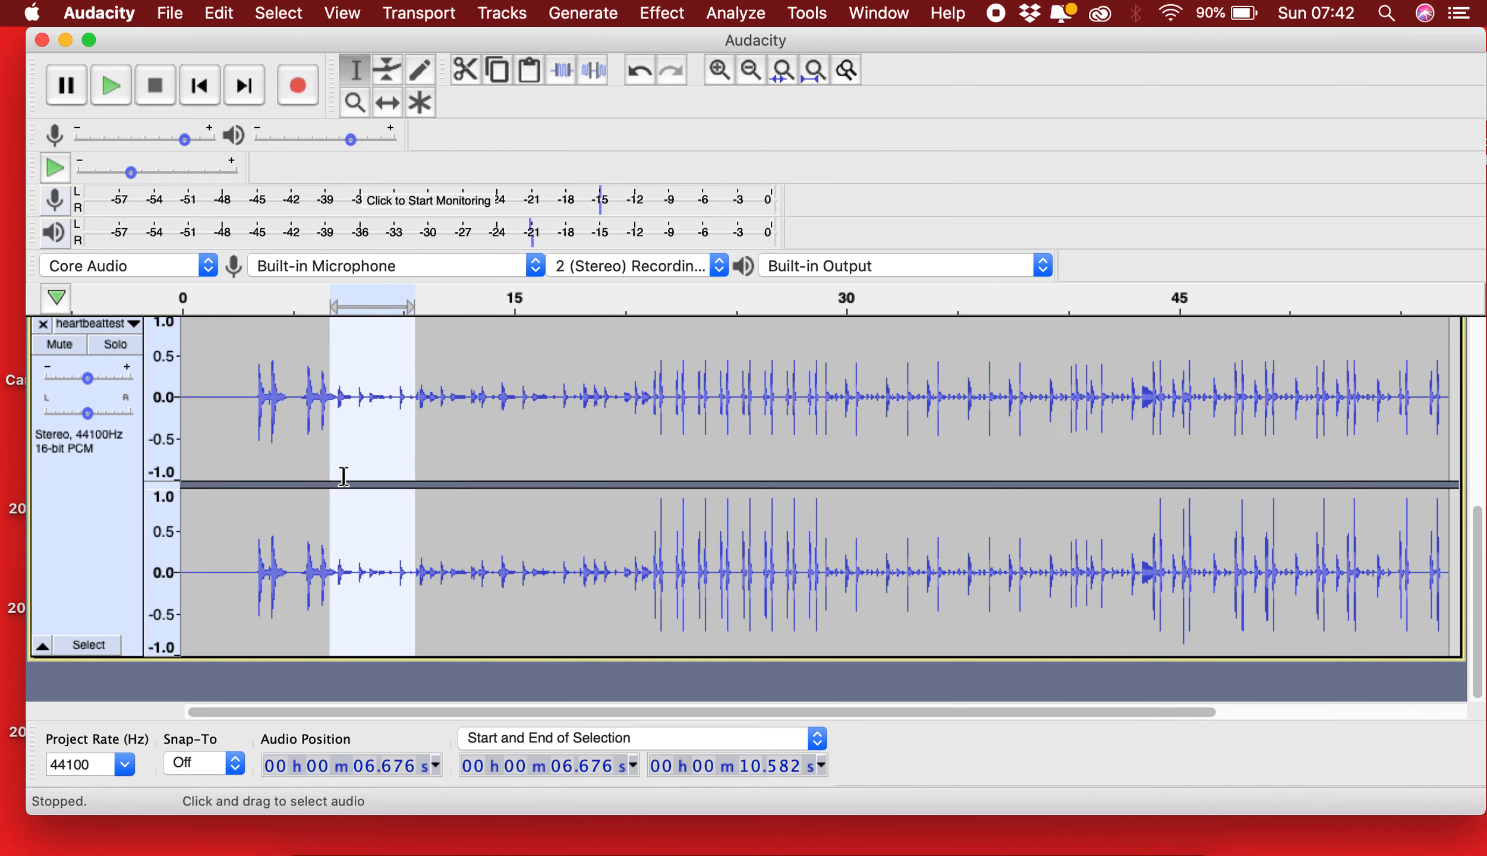
pyautogui.moveTo(143, 659); pyautogui.dragTo(144, 493)
pyautogui.scroll(4, 239, 478)
pyautogui.scroll(-3, 398, 464)
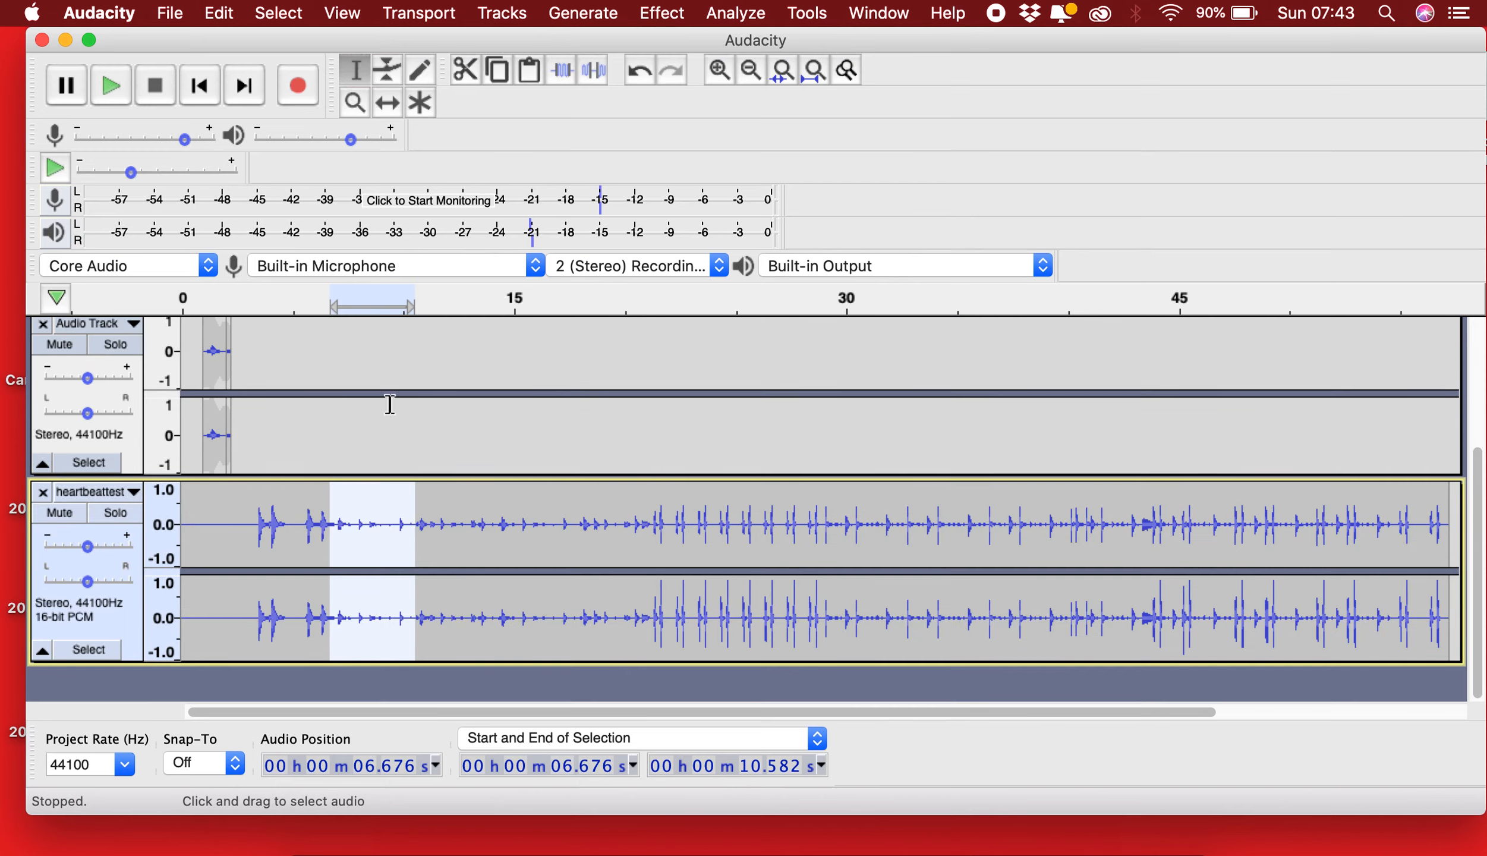
# Step: Place the cursor at 3.167 seconds in the heartbeattest track, just before its first loud beat
pyautogui.scroll(3, 623, 482)
pyautogui.scroll(-3, 626, 488)
pyautogui.click(251, 505)
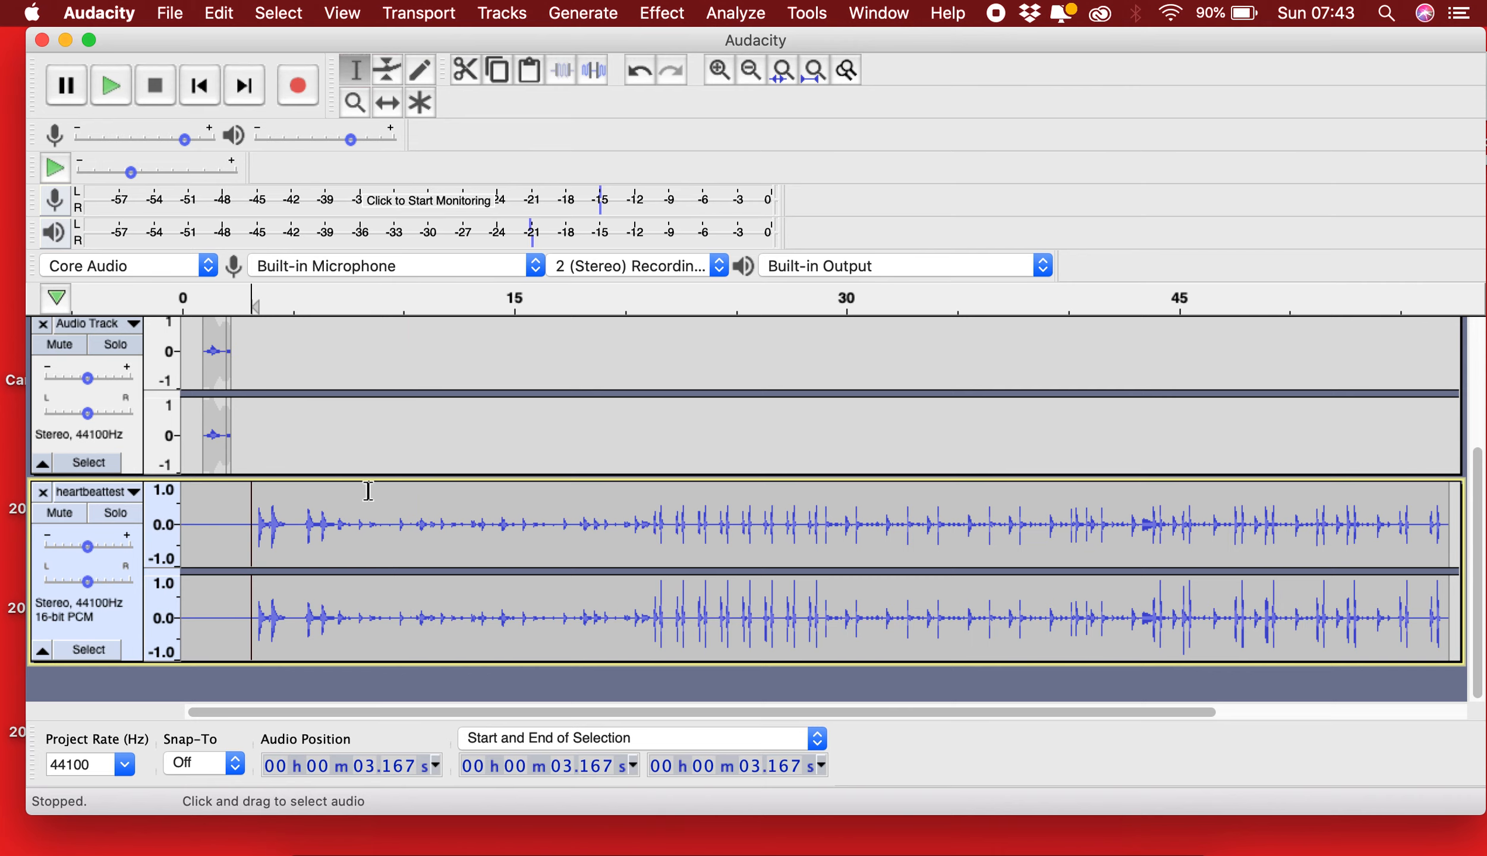
pyautogui.scroll(5, 366, 491)
pyautogui.scroll(-5, 367, 491)
pyautogui.scroll(5, 366, 491)
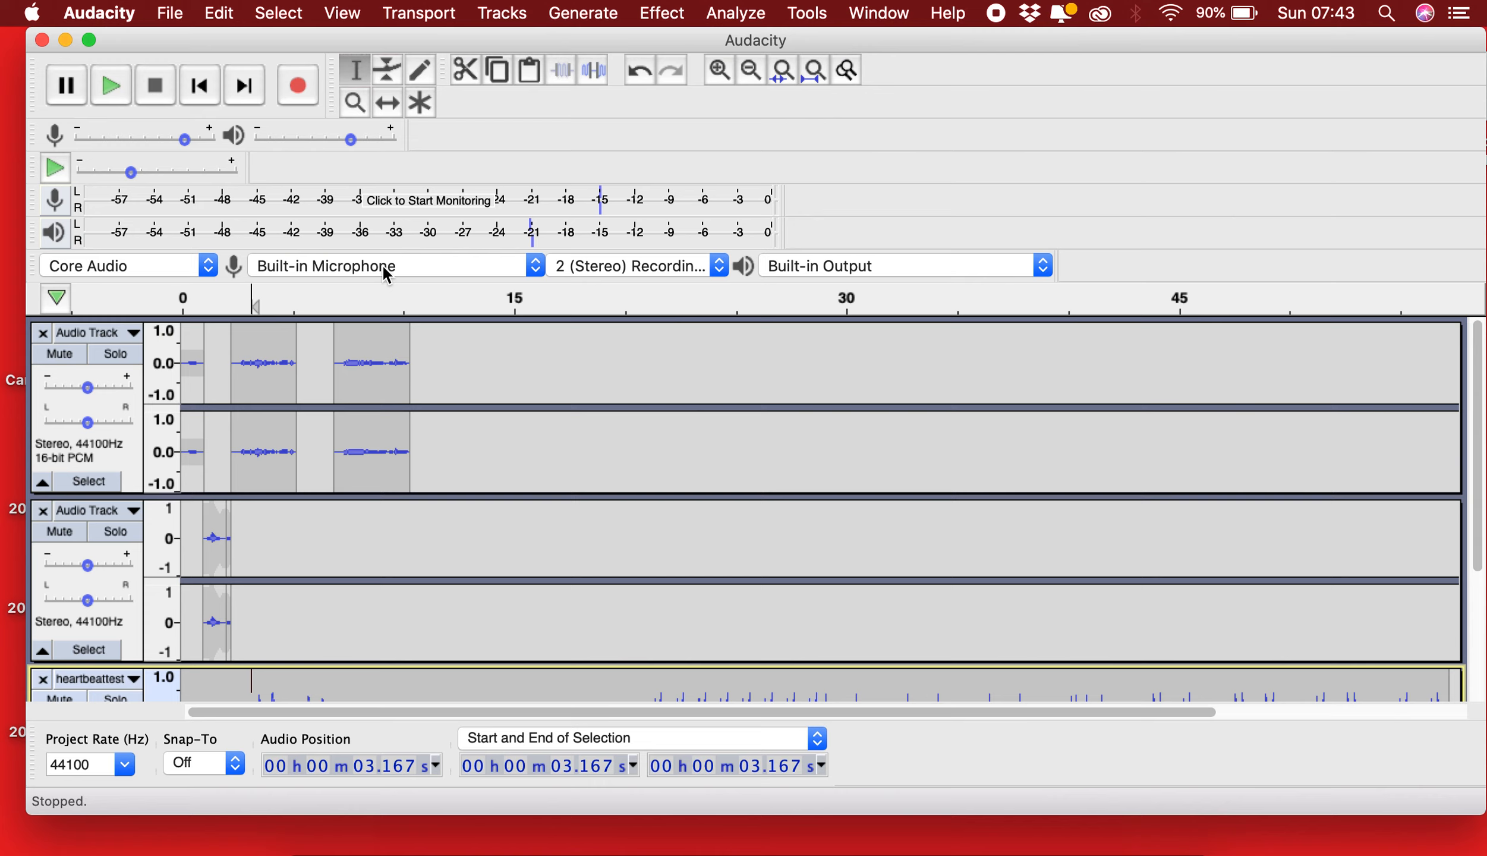
# Step: Examine the export formats, project saving options and sound generators without choosing any of them
pyautogui.click(169, 16)
pyautogui.moveTo(209, 192)
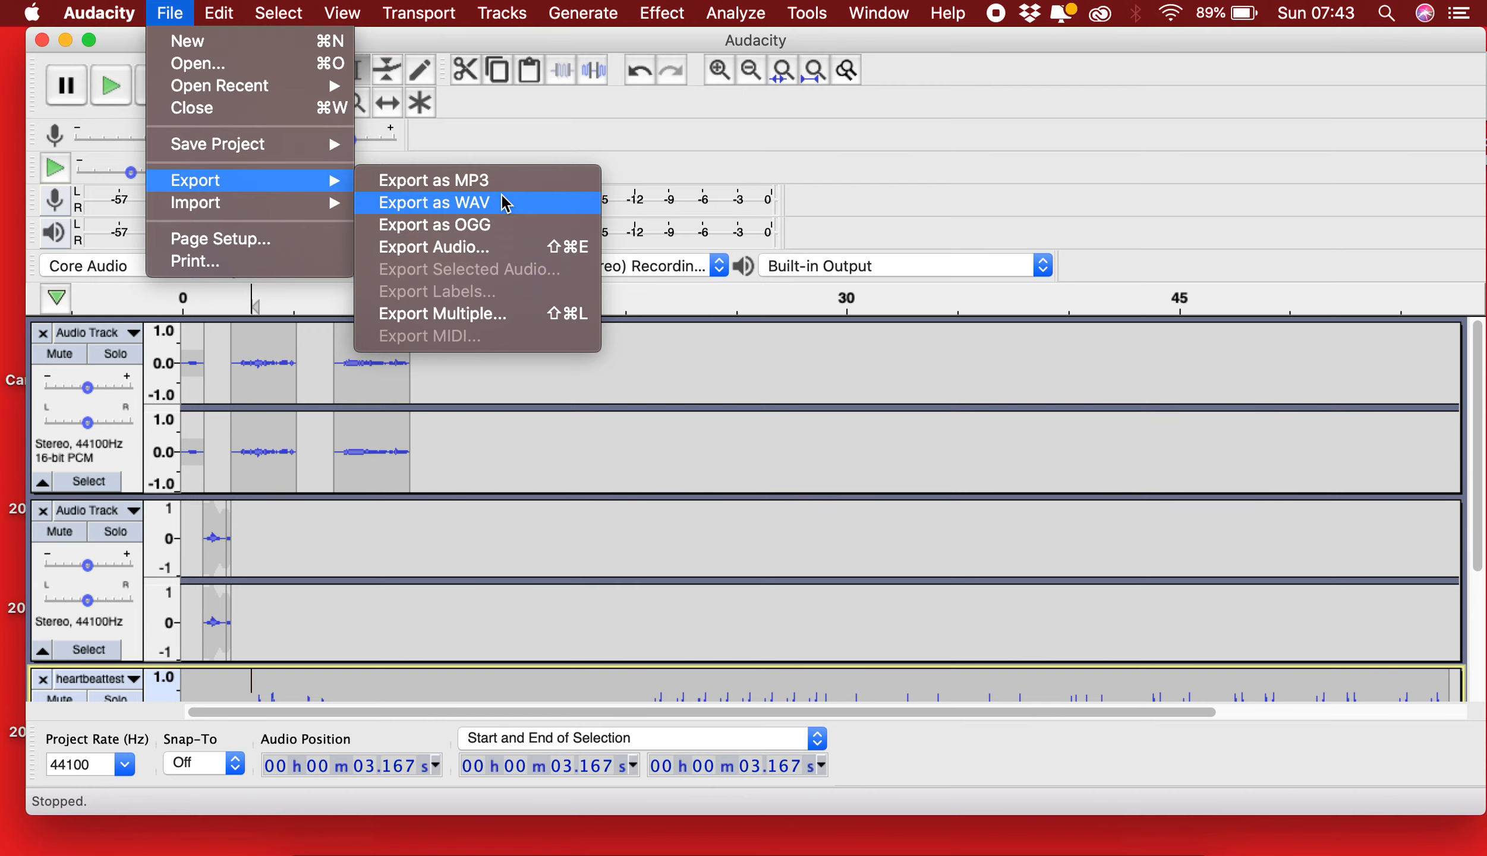
pyautogui.moveTo(502, 13)
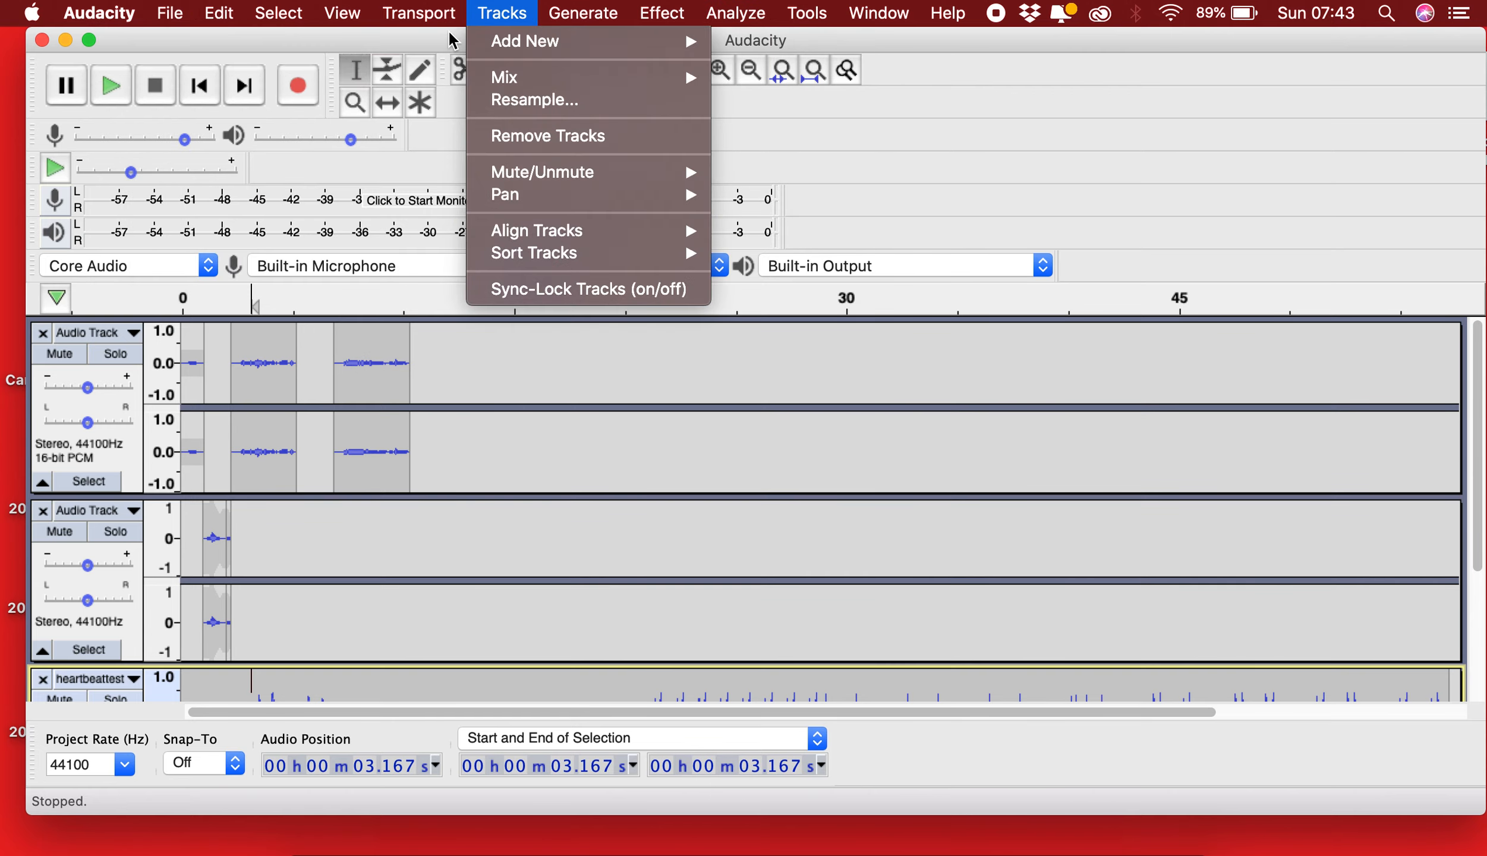
pyautogui.moveTo(169, 15)
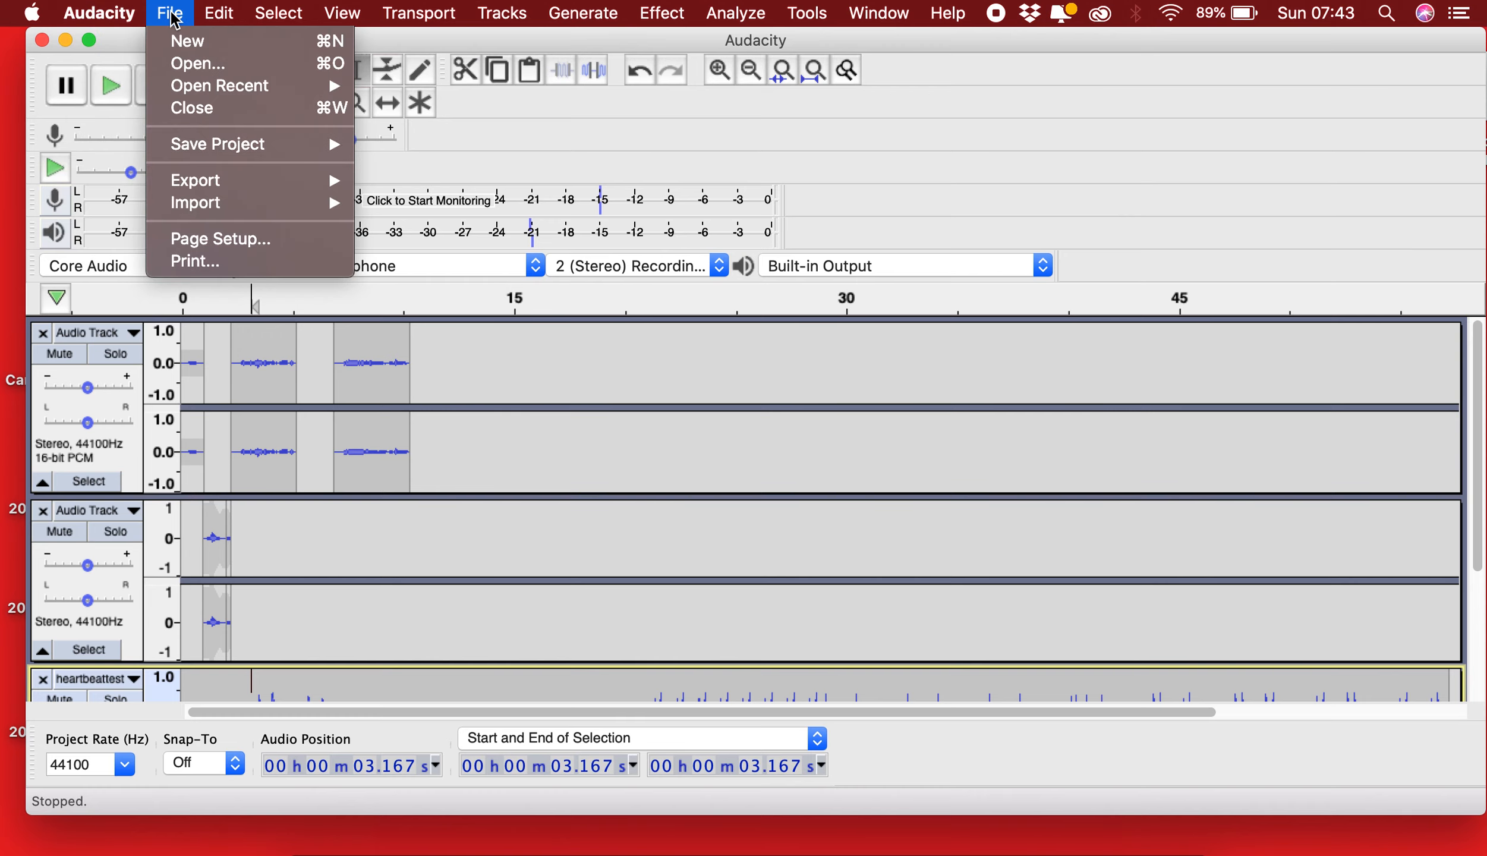
pyautogui.moveTo(209, 147)
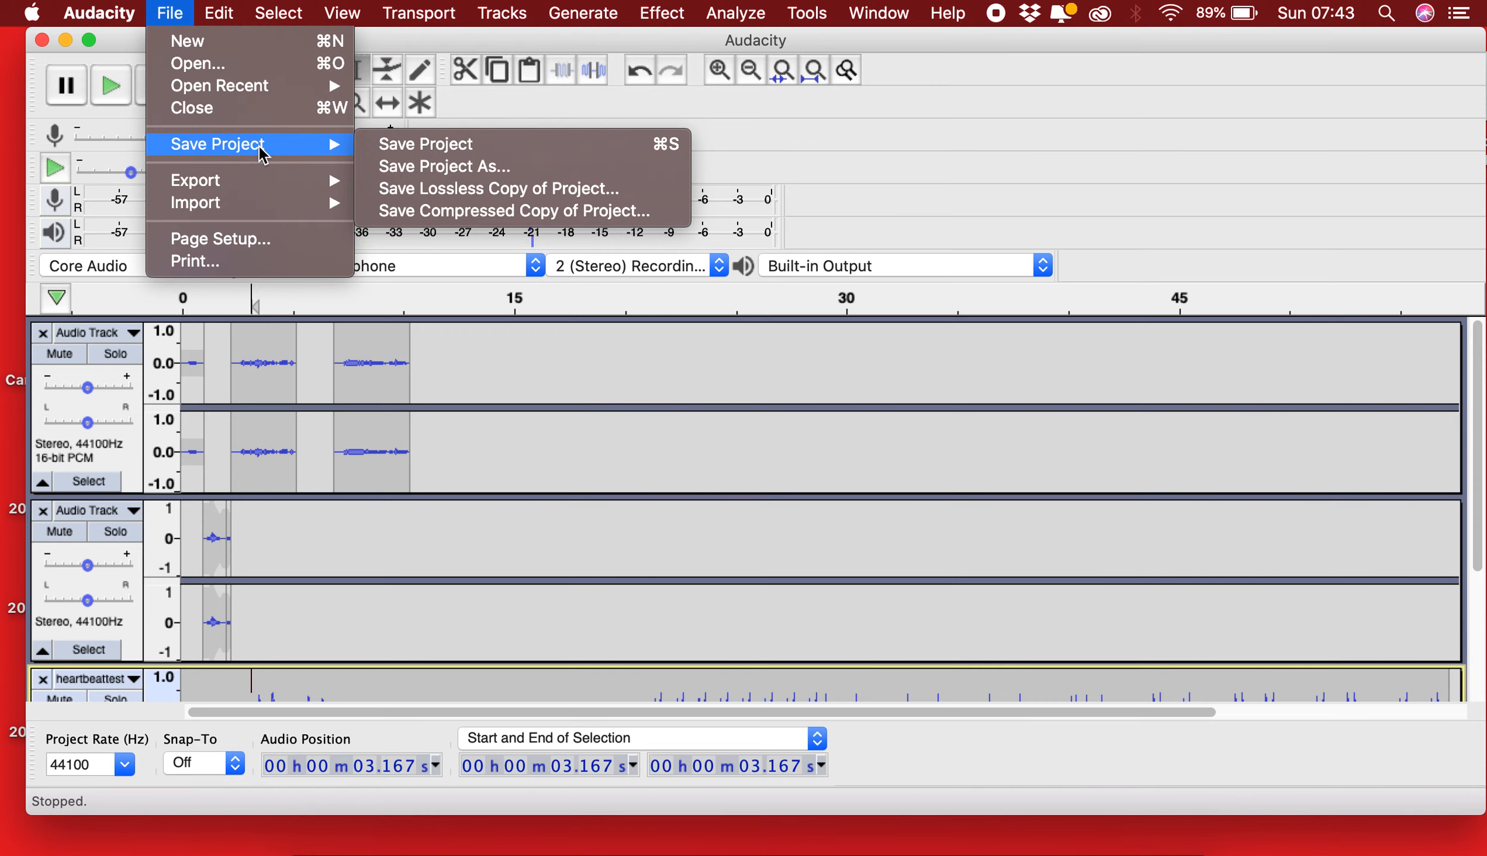
pyautogui.click(169, 13)
pyautogui.click(583, 13)
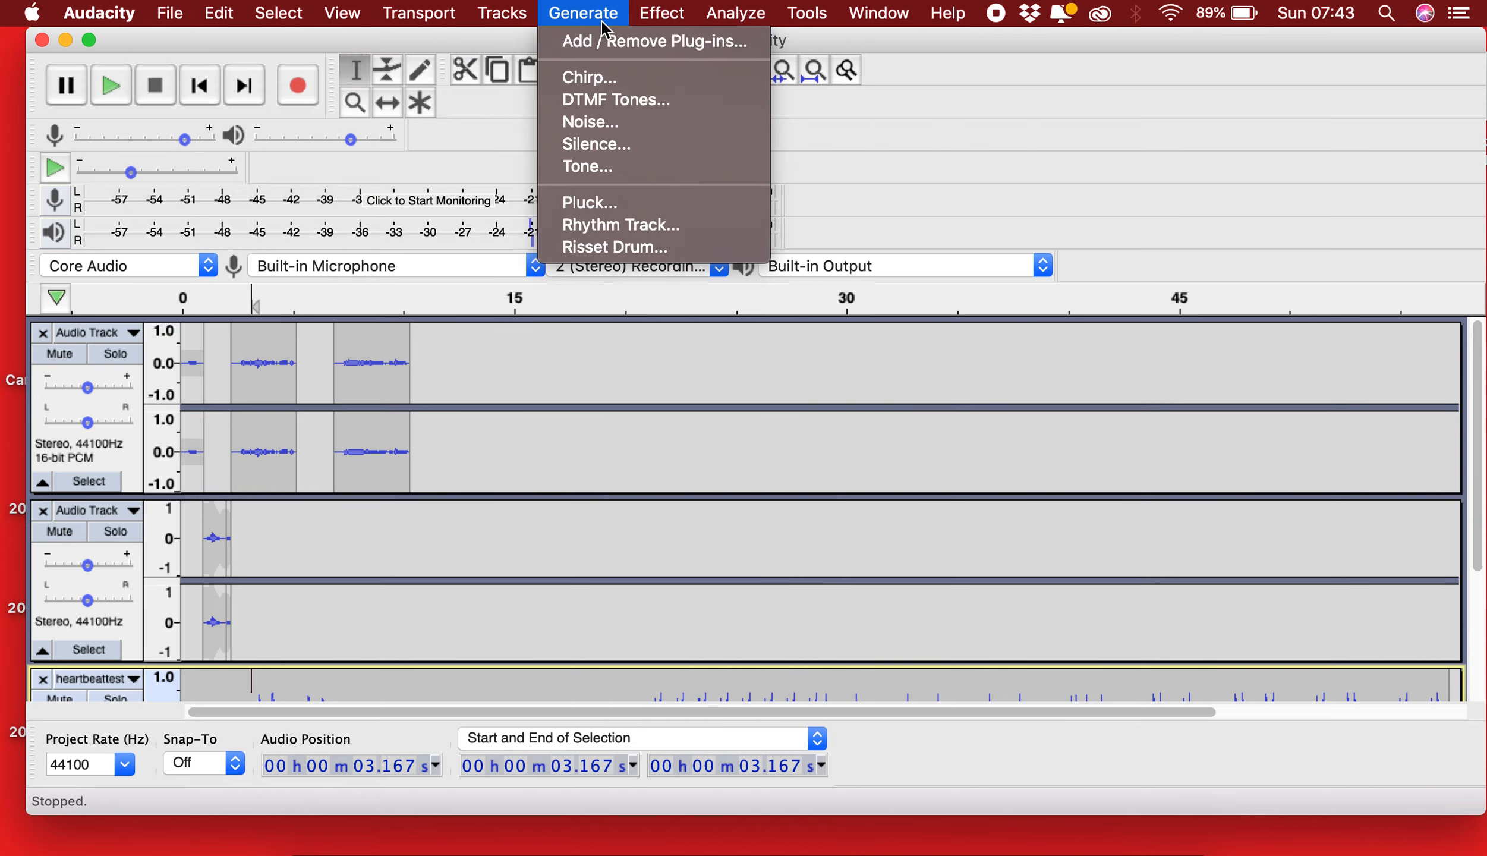
pyautogui.click(488, 35)
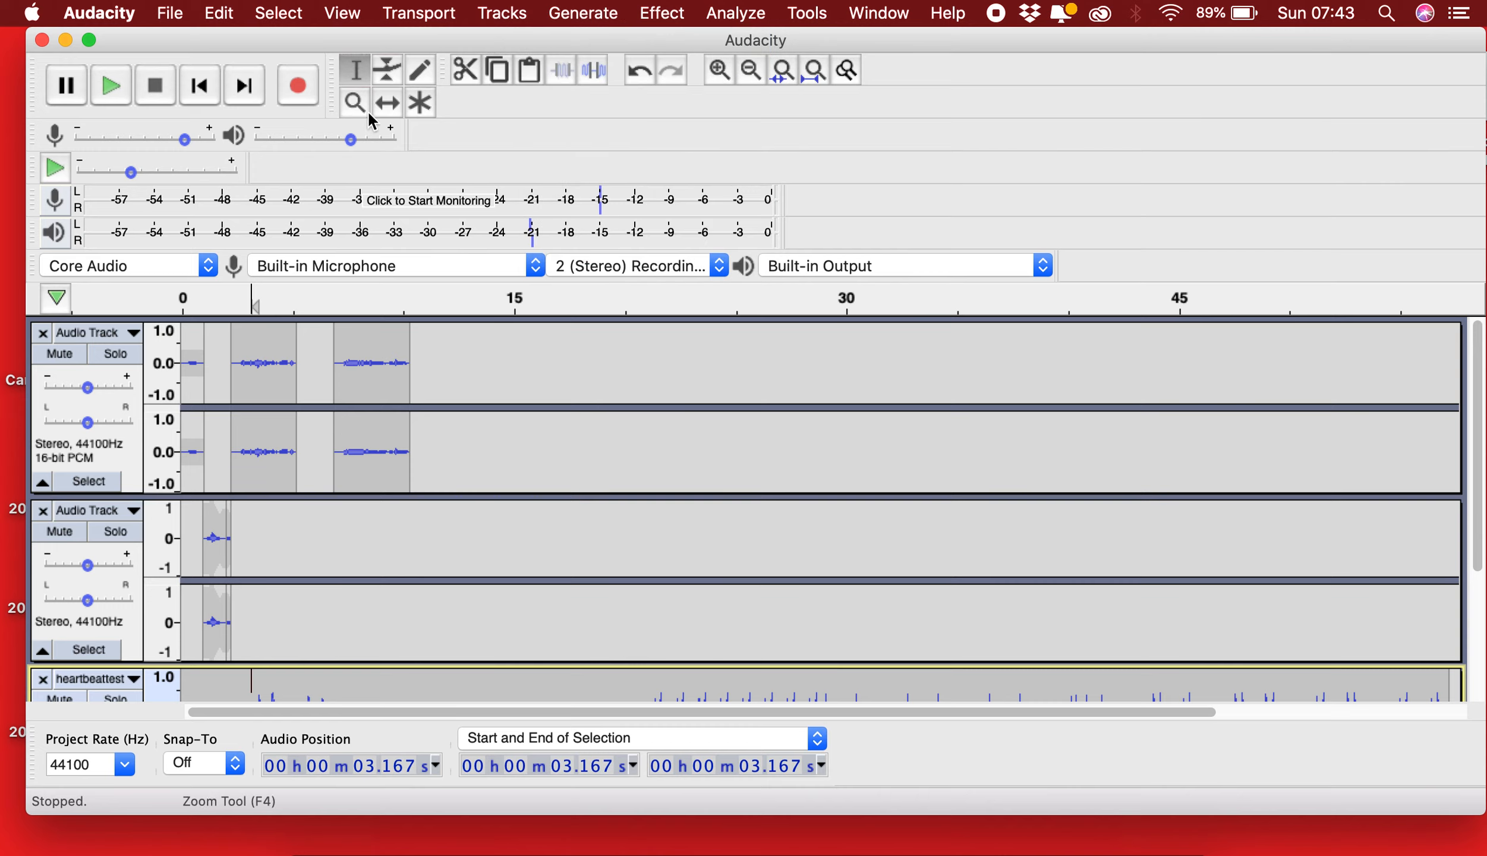